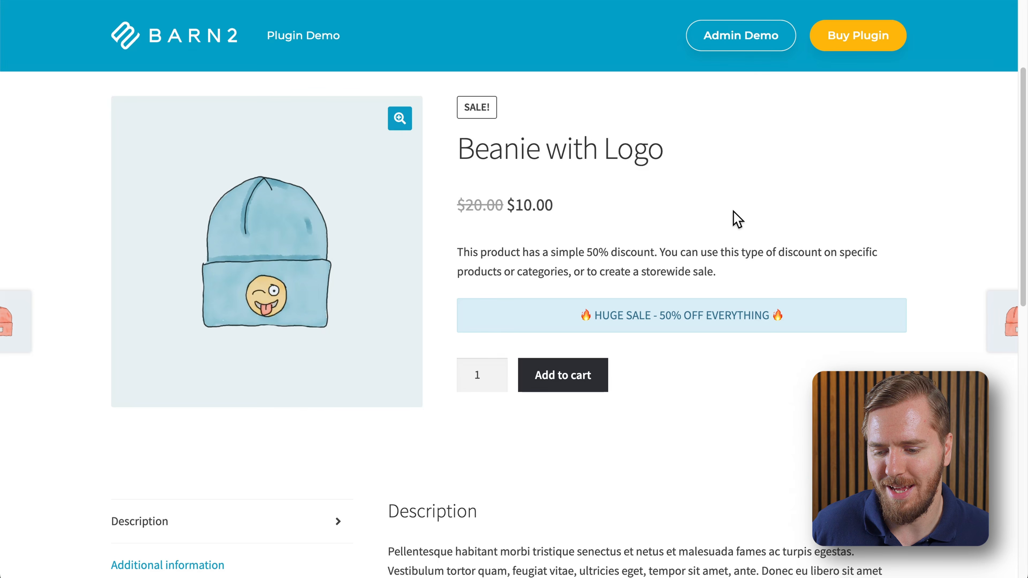
Step: Look through the example store product pages, including the Miko Viper Pro 3 Premium page's gallery, reviews and product details
{"action": "scroll", "coordinate": [736, 218], "scroll_direction": "down", "scroll_amount": 2}
{"action": "scroll", "coordinate": [736, 218], "scroll_direction": "up", "scroll_amount": 1}
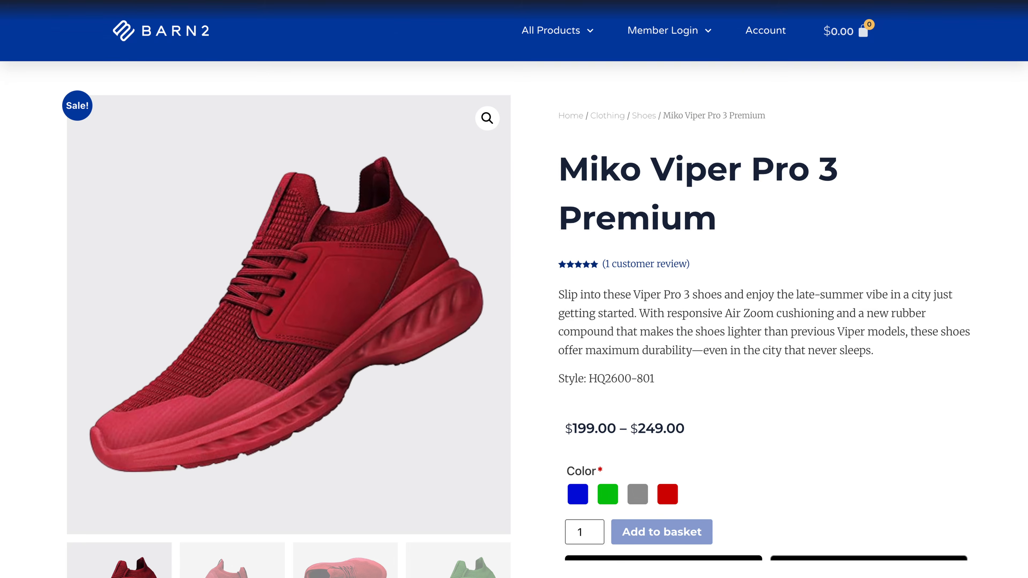
{"action": "scroll", "coordinate": [514, 289], "scroll_direction": "down", "scroll_amount": 3}
{"action": "scroll", "coordinate": [514, 289], "scroll_direction": "down", "scroll_amount": 15}
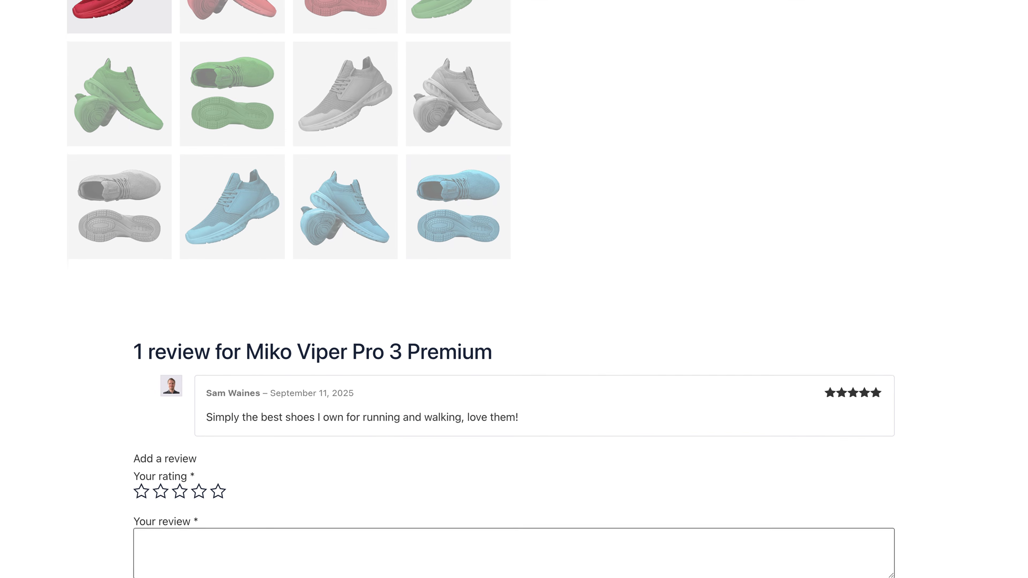
{"action": "scroll", "coordinate": [514, 289], "scroll_direction": "down", "scroll_amount": 20}
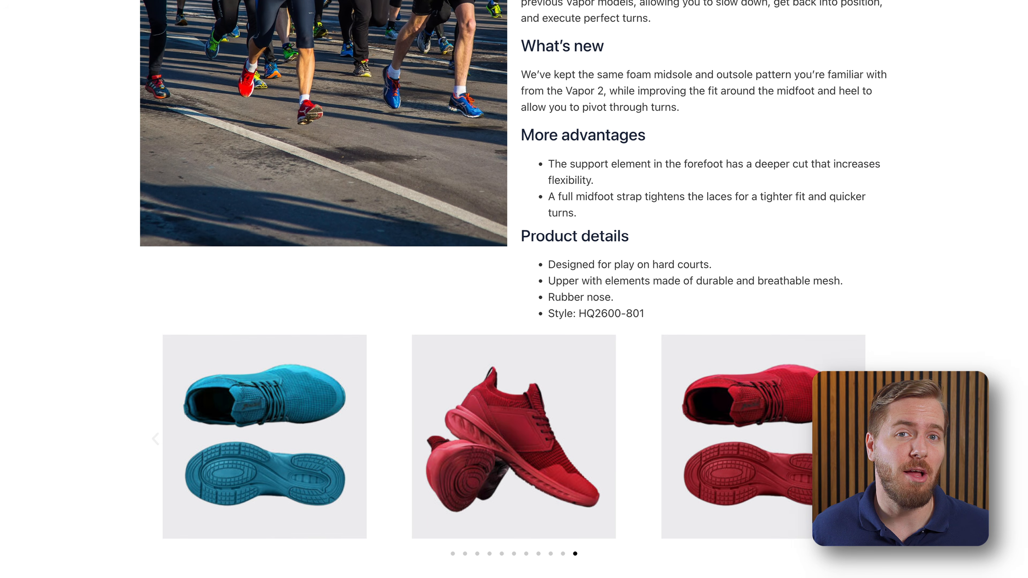
{"action": "scroll", "coordinate": [514, 289], "scroll_direction": "down", "scroll_amount": 6}
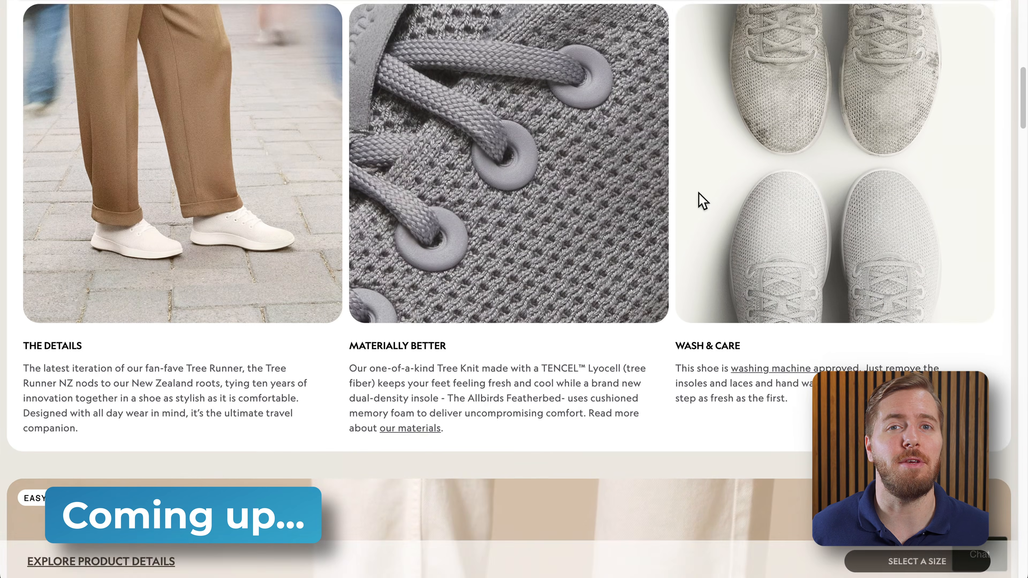
{"action": "scroll", "coordinate": [555, 202], "scroll_direction": "down", "scroll_amount": 10}
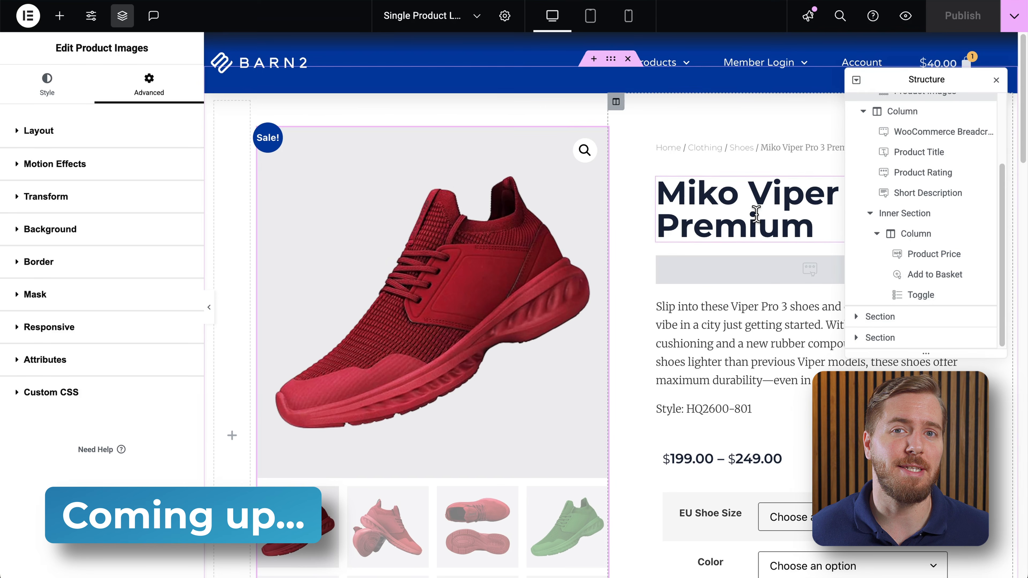
Step: Look over the single product template in the Elementor editor, from the product images and title to the add-to-basket area
{"action": "scroll", "coordinate": [252, 160], "scroll_direction": "down", "scroll_amount": 3}
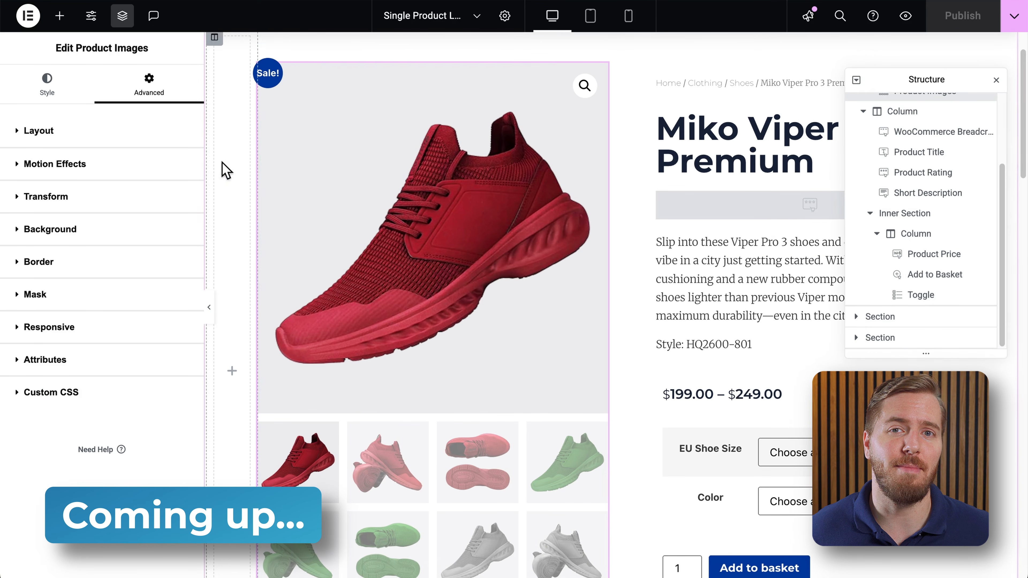
{"action": "scroll", "coordinate": [734, 314], "scroll_direction": "down", "scroll_amount": 4}
{"action": "scroll", "coordinate": [717, 344], "scroll_direction": "down", "scroll_amount": 3}
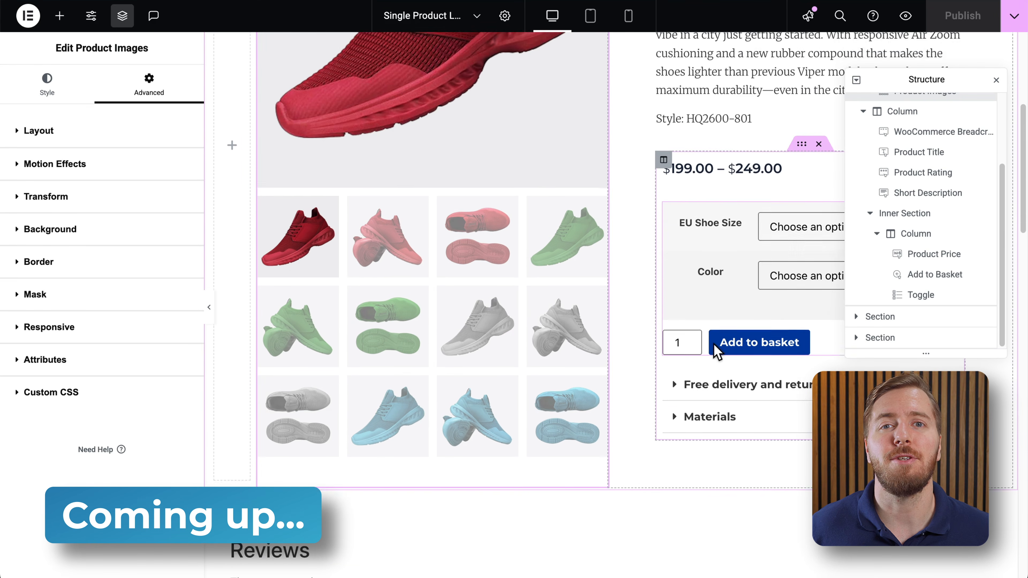
{"action": "scroll", "coordinate": [770, 243], "scroll_direction": "up", "scroll_amount": 4}
{"action": "scroll", "coordinate": [773, 242], "scroll_direction": "down", "scroll_amount": 1}
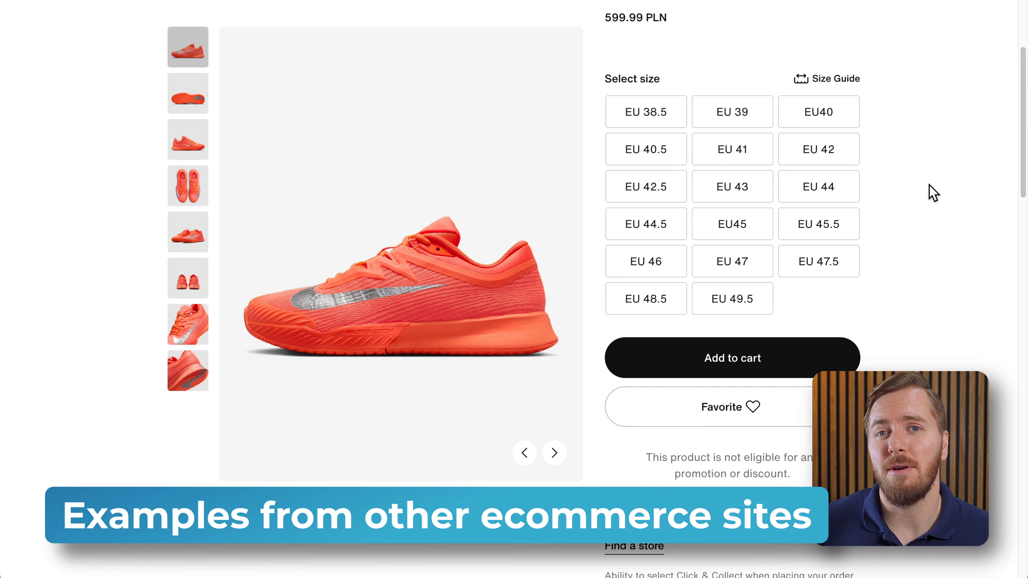
Step: Examine the Nike Vapor Pro 3 Premium product page's image gallery, size selection and description layout
{"action": "scroll", "coordinate": [930, 186], "scroll_direction": "down", "scroll_amount": 10}
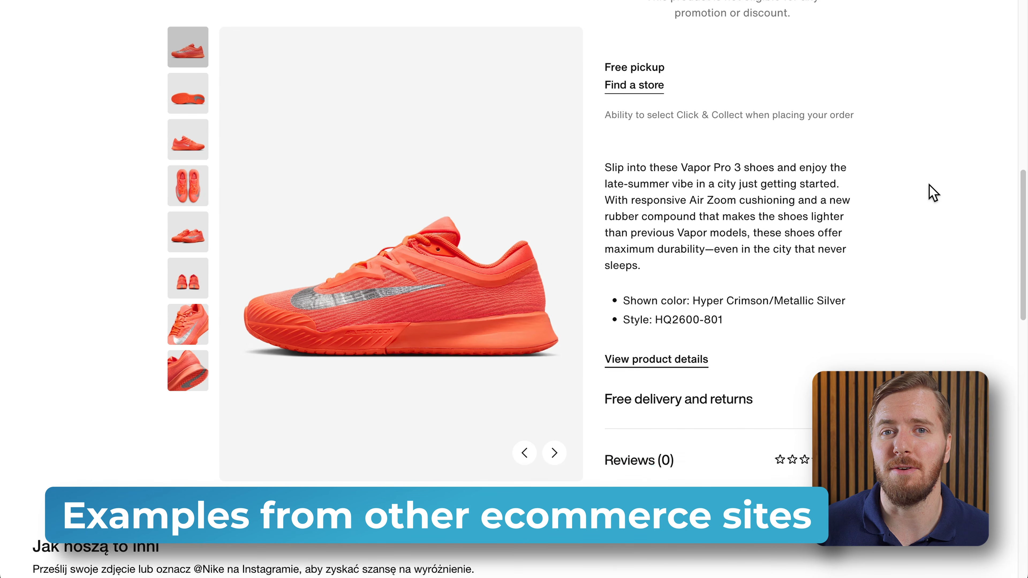
{"action": "scroll", "coordinate": [930, 186], "scroll_direction": "down", "scroll_amount": 4}
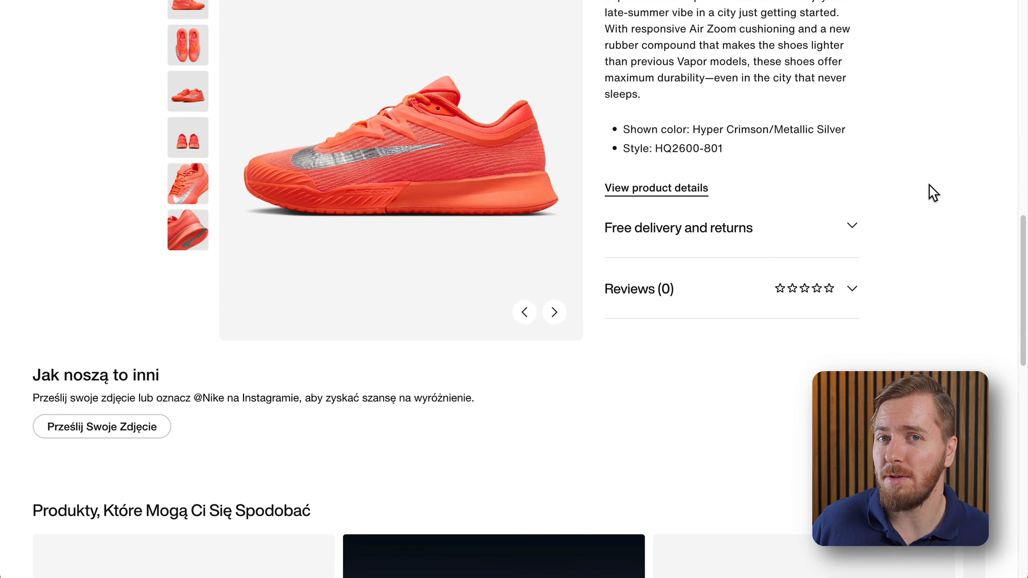
{"action": "scroll", "coordinate": [932, 192], "scroll_direction": "up", "scroll_amount": 8}
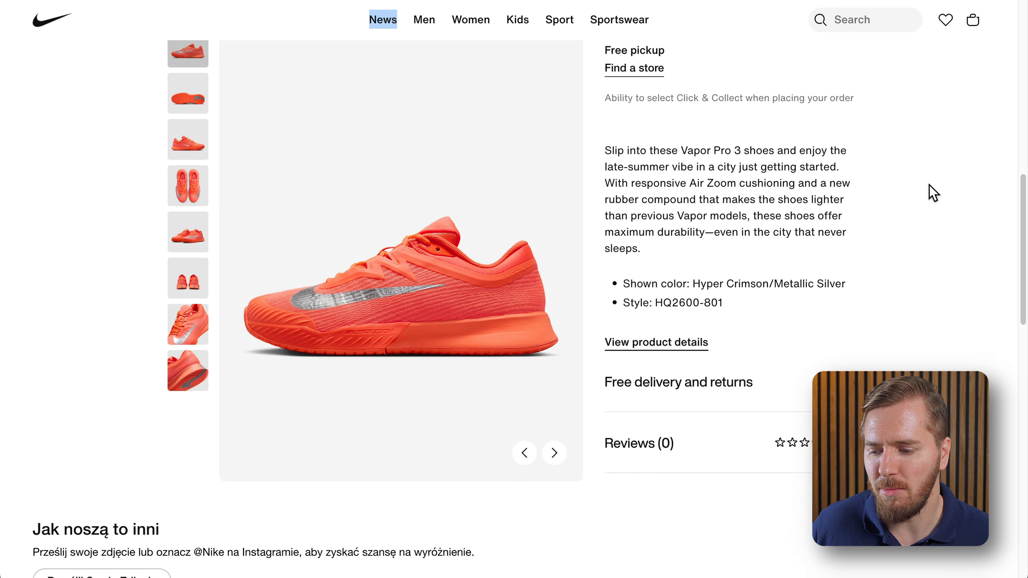
{"action": "scroll", "coordinate": [929, 185], "scroll_direction": "up", "scroll_amount": 8}
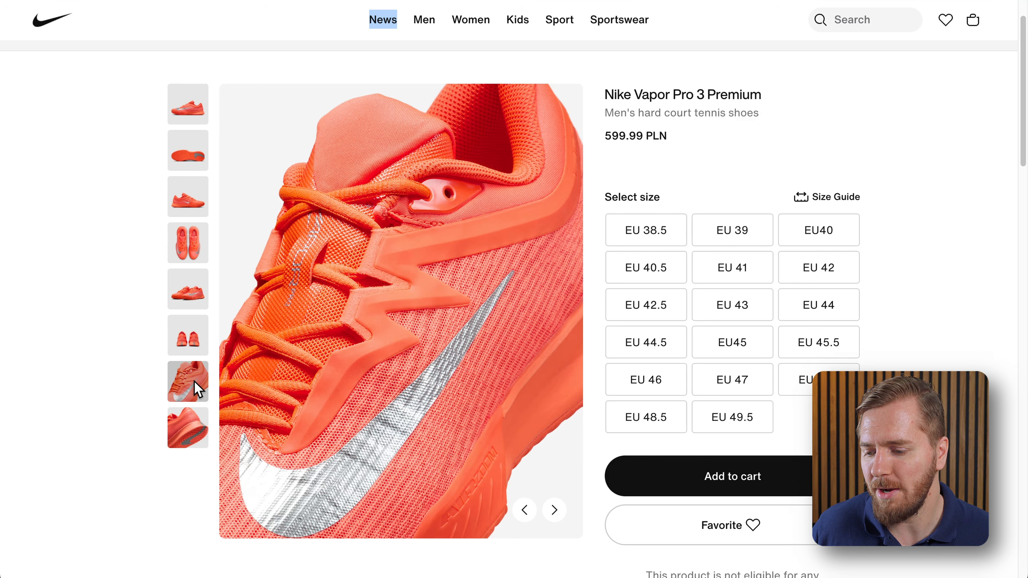
{"action": "left_click", "coordinate": [761, 141]}
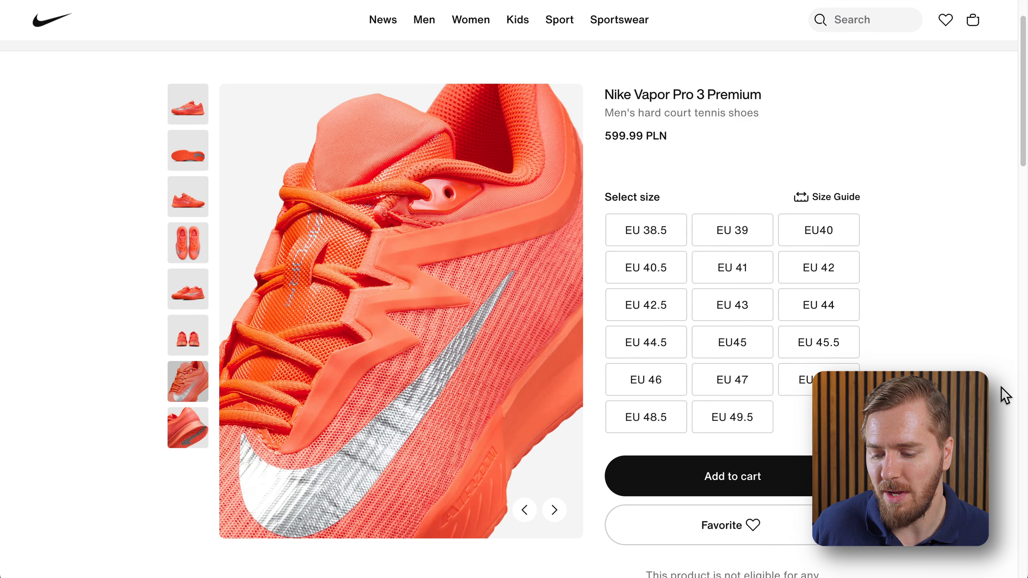
Step: View the full product details of the Nike Vapor Pro 3 Premium, and close them again
{"action": "scroll", "coordinate": [899, 198], "scroll_direction": "down", "scroll_amount": 10}
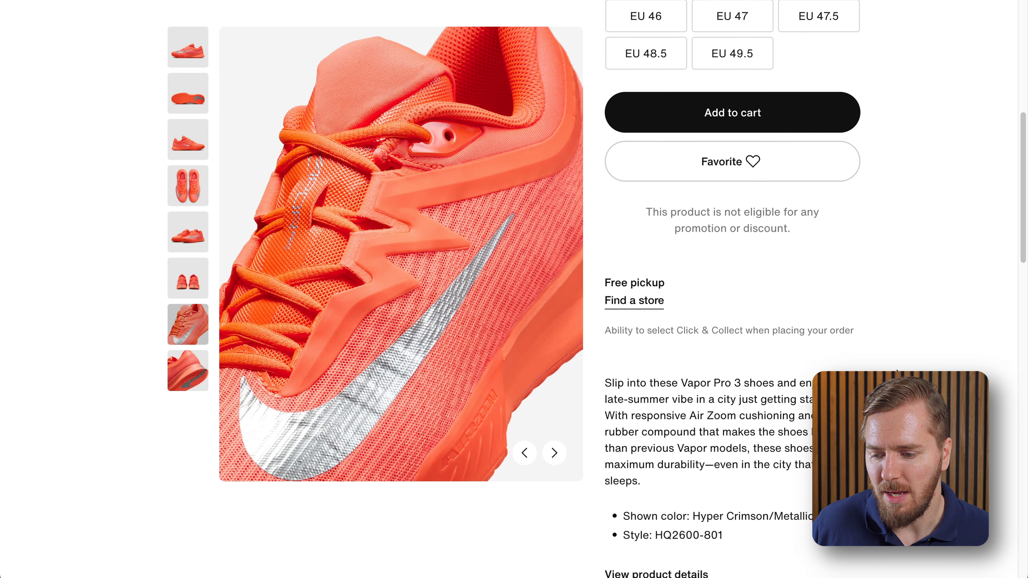
{"action": "scroll", "coordinate": [783, 238], "scroll_direction": "down", "scroll_amount": 5}
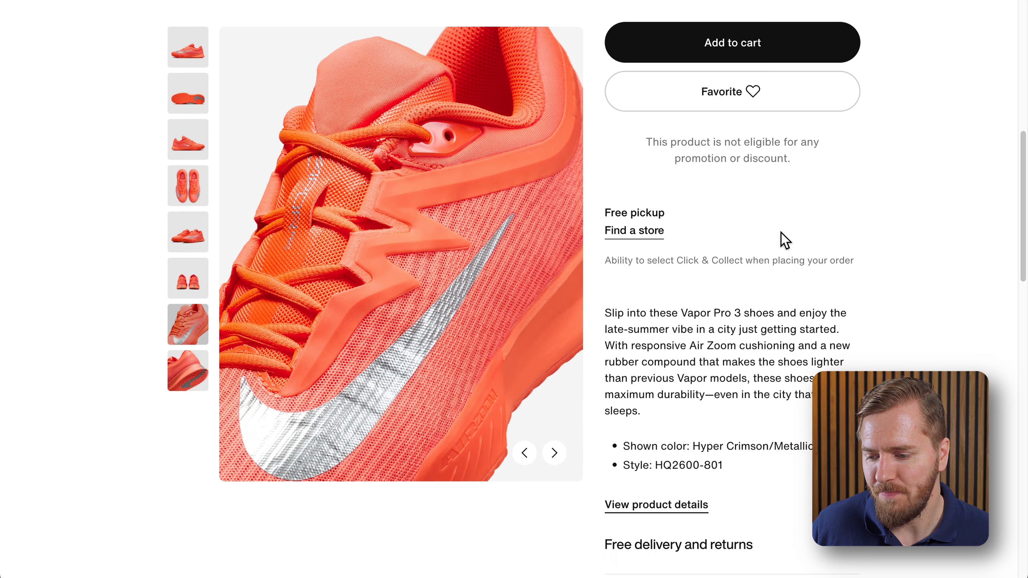
{"action": "scroll", "coordinate": [715, 248], "scroll_direction": "down", "scroll_amount": 1}
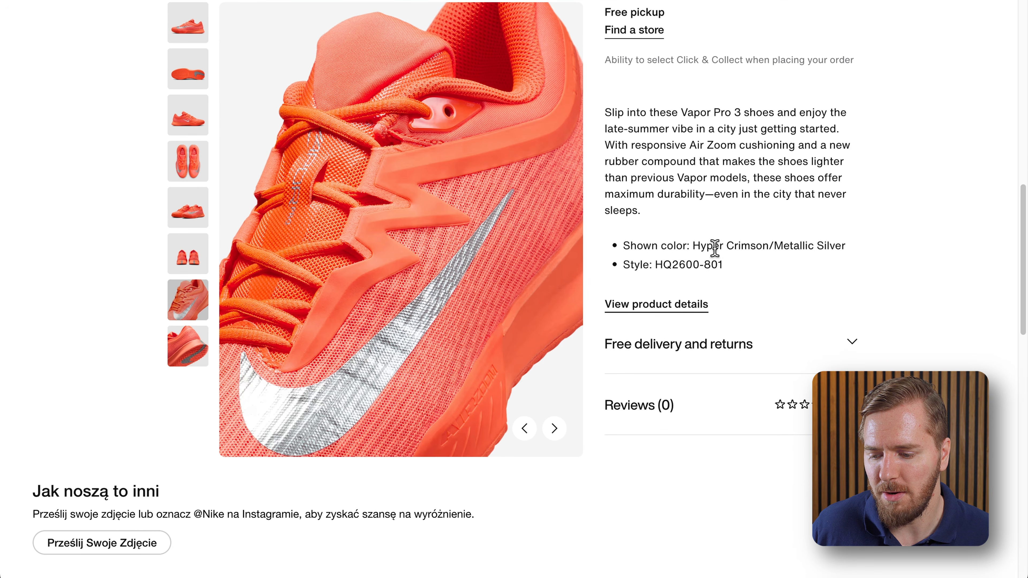
{"action": "left_click", "coordinate": [687, 308]}
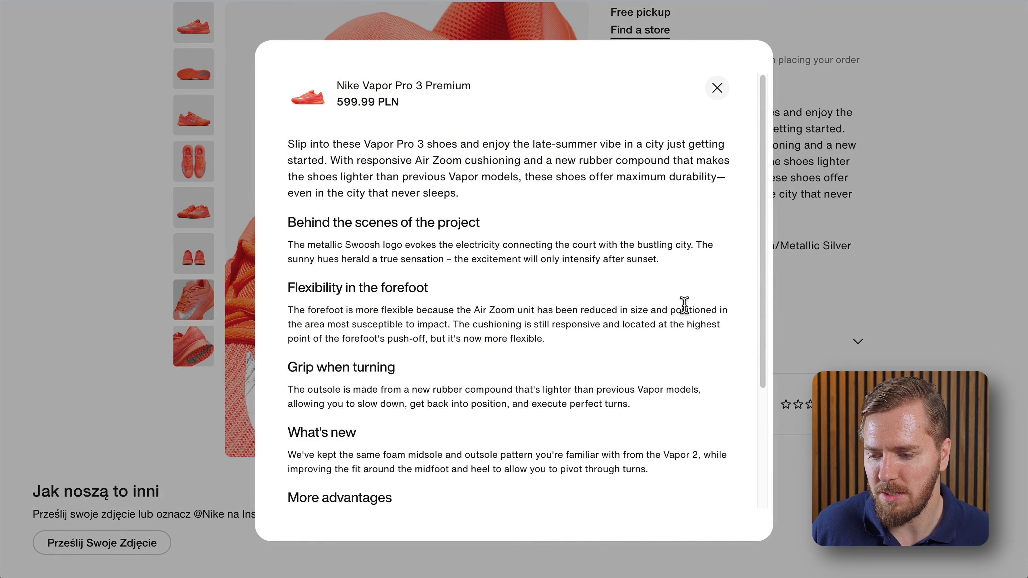
{"action": "left_click", "coordinate": [717, 88]}
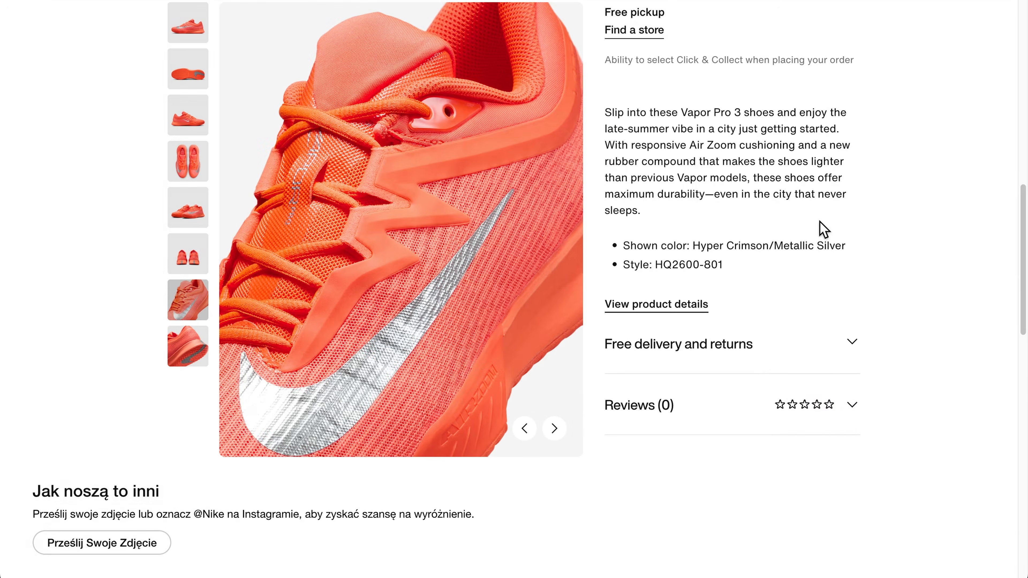
Step: Expand and collapse the free delivery and reviews sections, and look at the recommended products on the Nike page
{"action": "left_click", "coordinate": [852, 349]}
{"action": "left_click", "coordinate": [853, 349]}
{"action": "left_click", "coordinate": [852, 406]}
{"action": "left_click", "coordinate": [852, 406]}
{"action": "scroll", "coordinate": [902, 336], "scroll_direction": "down", "scroll_amount": 12}
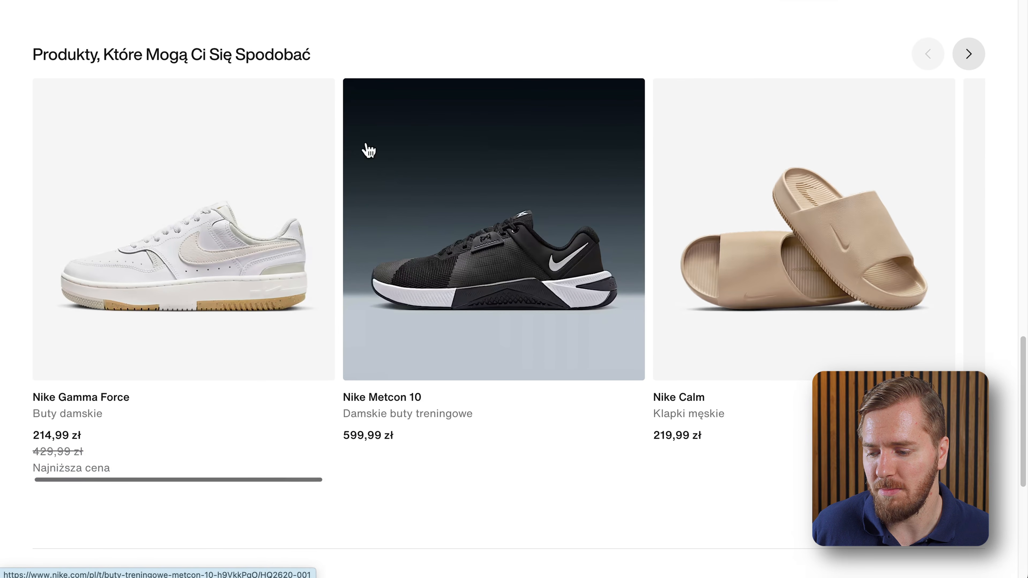
{"action": "scroll", "coordinate": [710, 198], "scroll_direction": "up", "scroll_amount": 3}
{"action": "scroll", "coordinate": [710, 198], "scroll_direction": "up", "scroll_amount": 4}
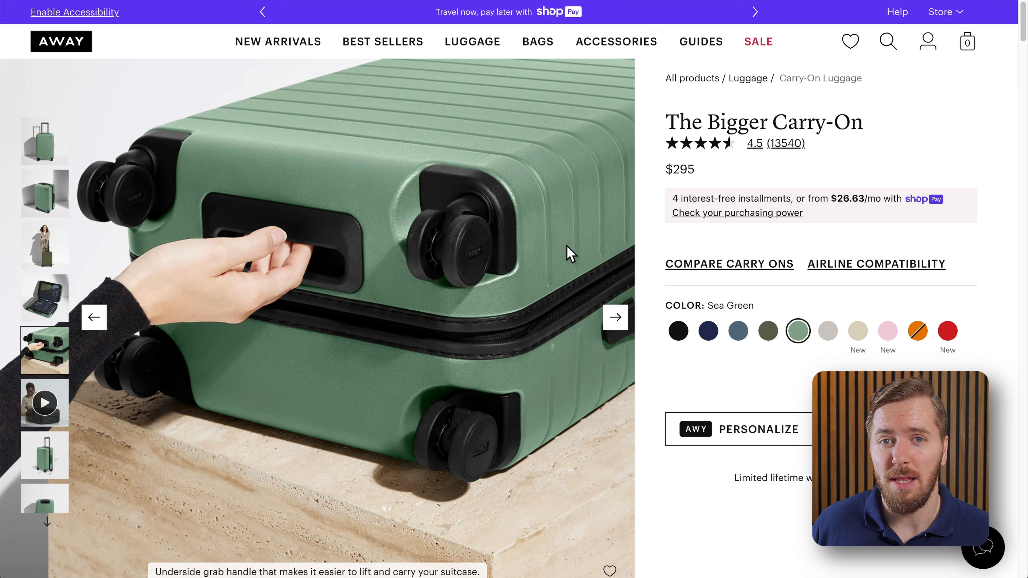
Step: Advance The Bigger Carry-On's gallery to the dimensions image, and view and close the airline compatibility chart
{"action": "scroll", "coordinate": [569, 253], "scroll_direction": "down", "scroll_amount": 2}
{"action": "scroll", "coordinate": [569, 253], "scroll_direction": "up", "scroll_amount": 2}
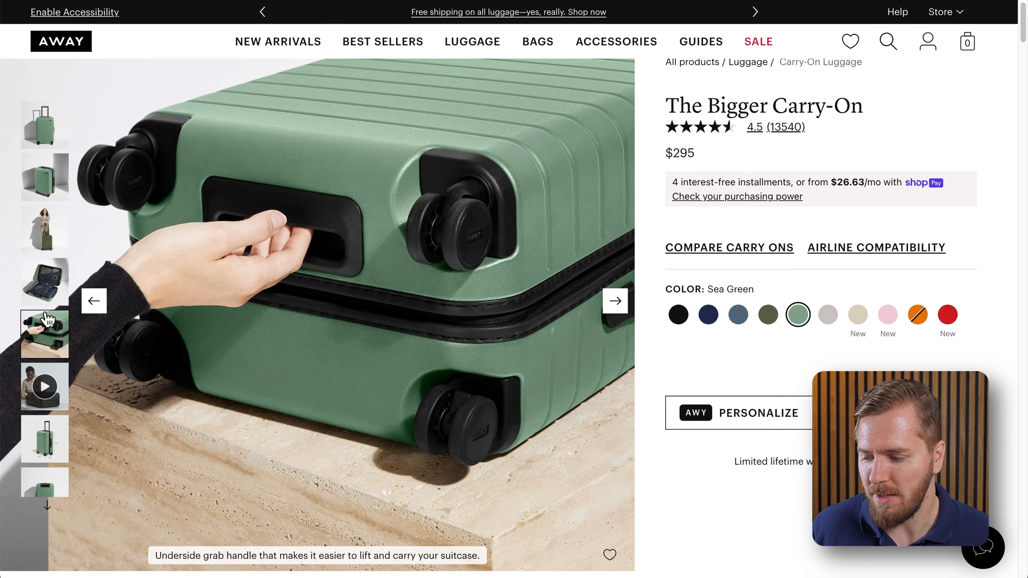
{"action": "left_click", "coordinate": [616, 303]}
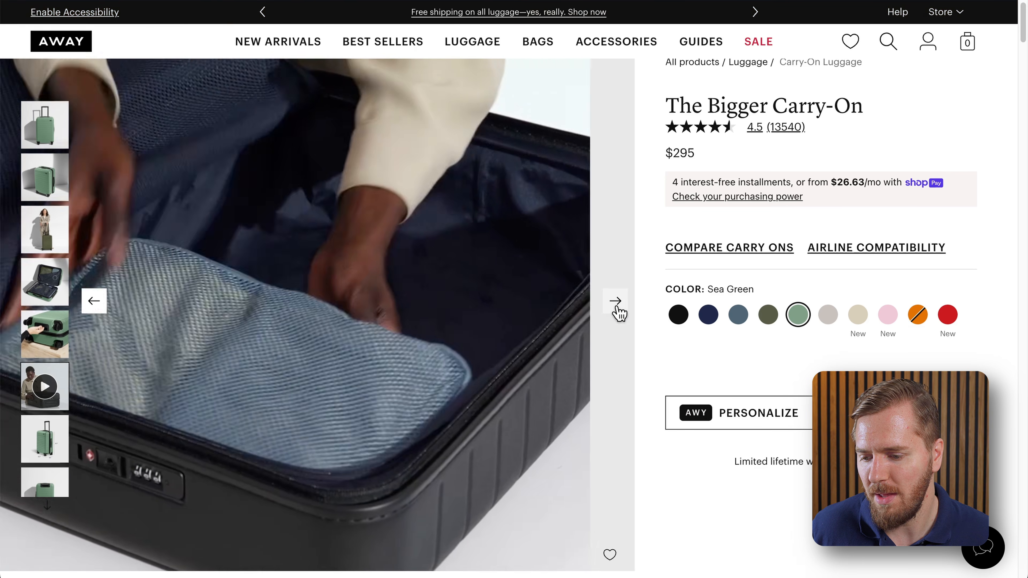
{"action": "left_click", "coordinate": [618, 312]}
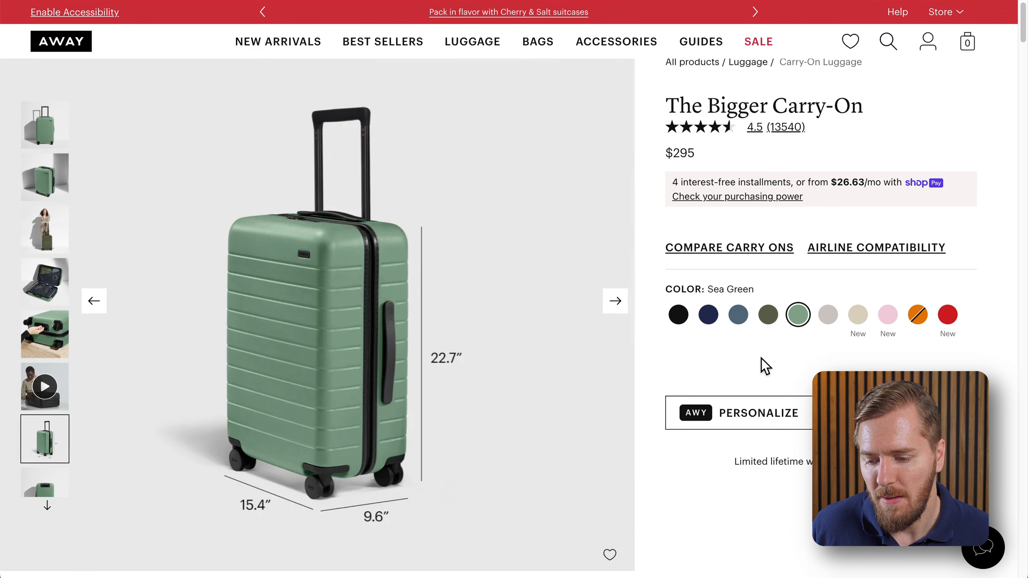
{"action": "left_click", "coordinate": [867, 255]}
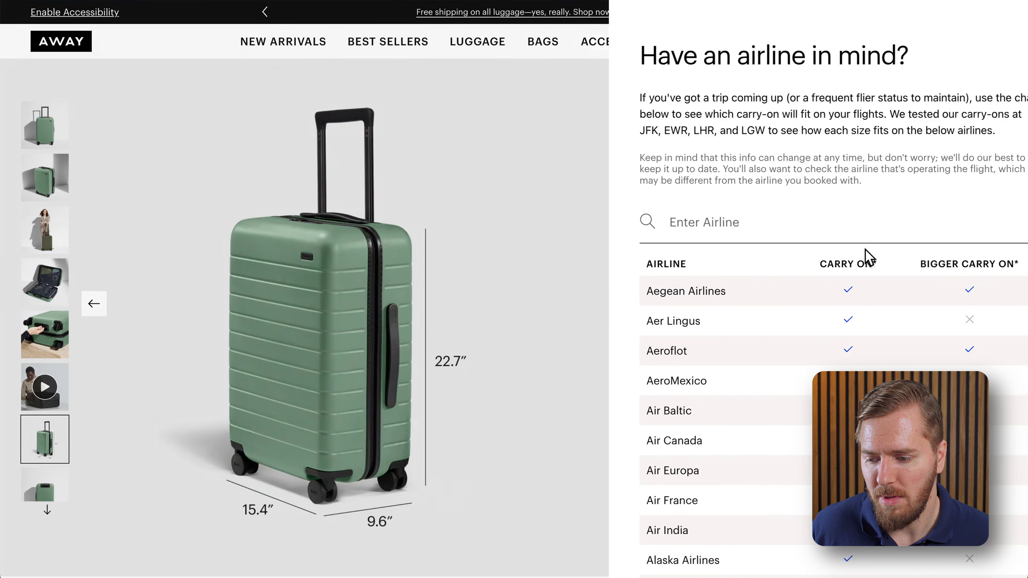
{"action": "left_click", "coordinate": [1002, 25]}
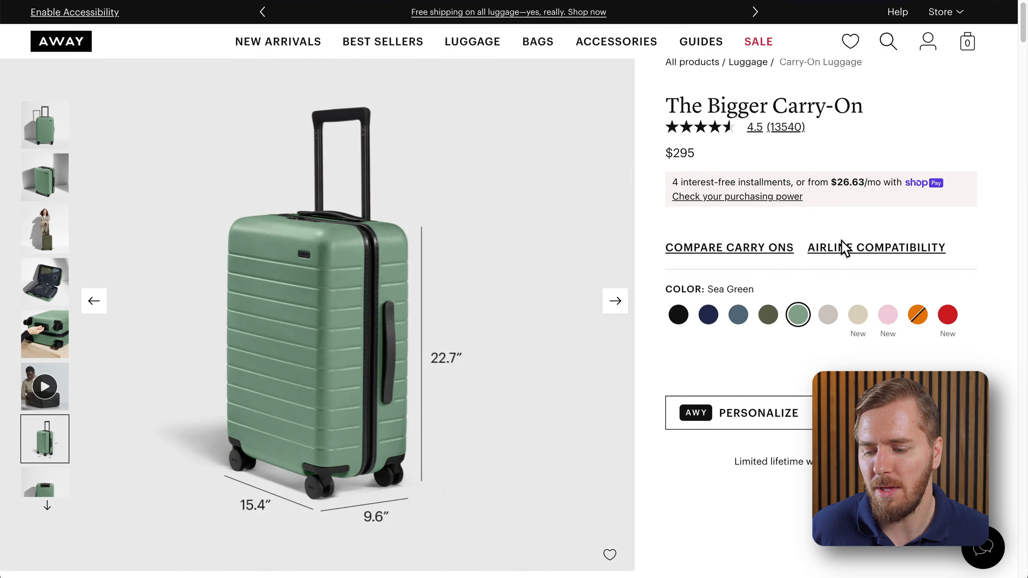
Step: Review the suitcase's Features, Size, and Warranty & Returns information, and return to its Description
{"action": "scroll", "coordinate": [843, 248], "scroll_direction": "down", "scroll_amount": 12}
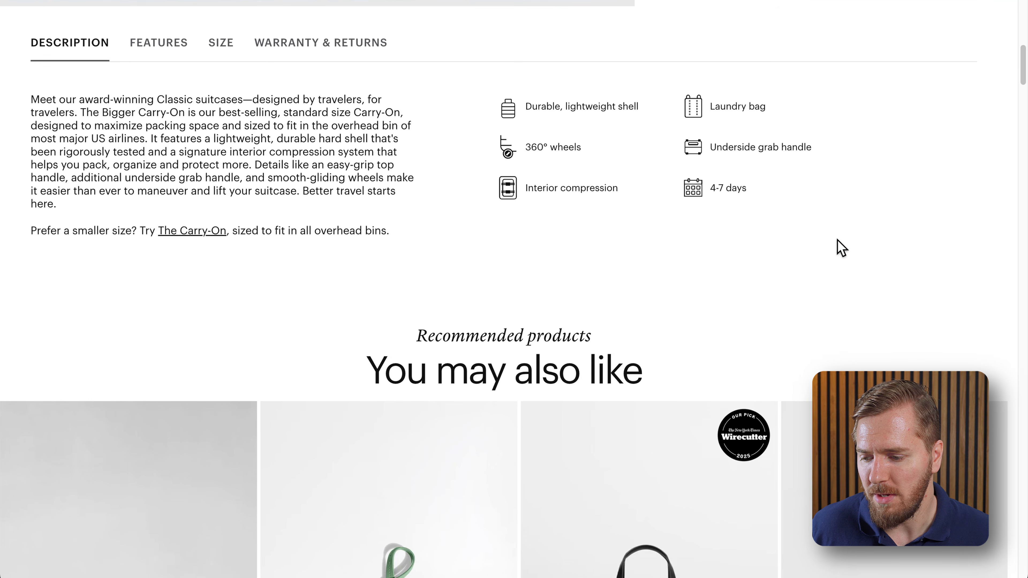
{"action": "left_click", "coordinate": [146, 50]}
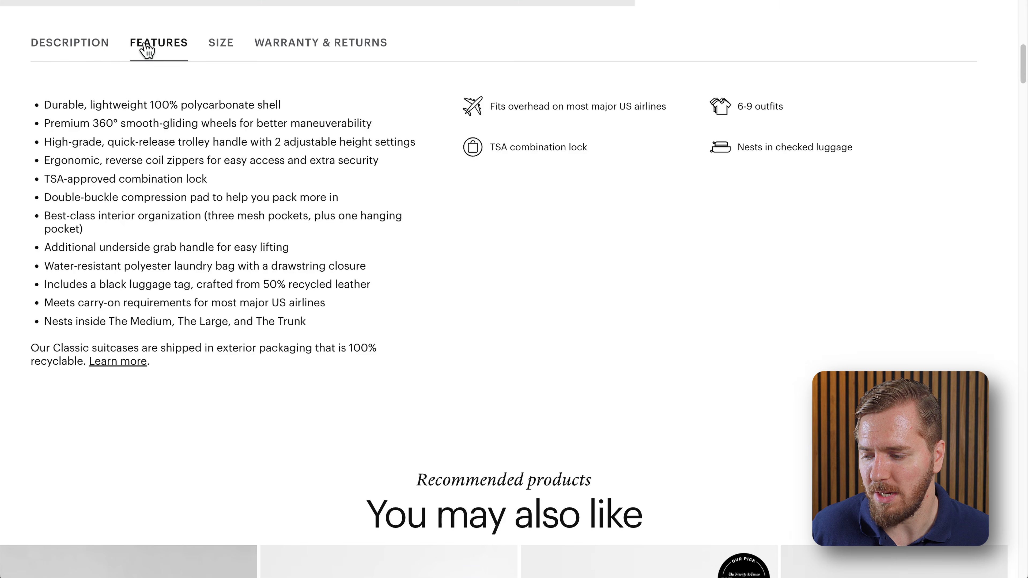
{"action": "left_click", "coordinate": [226, 53]}
{"action": "left_click", "coordinate": [298, 54]}
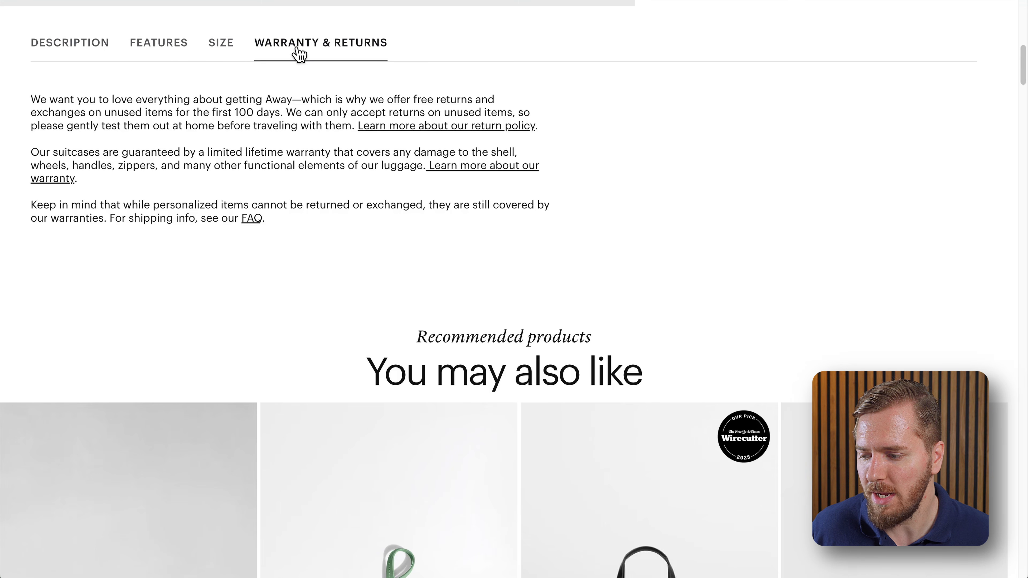
{"action": "left_click", "coordinate": [90, 51]}
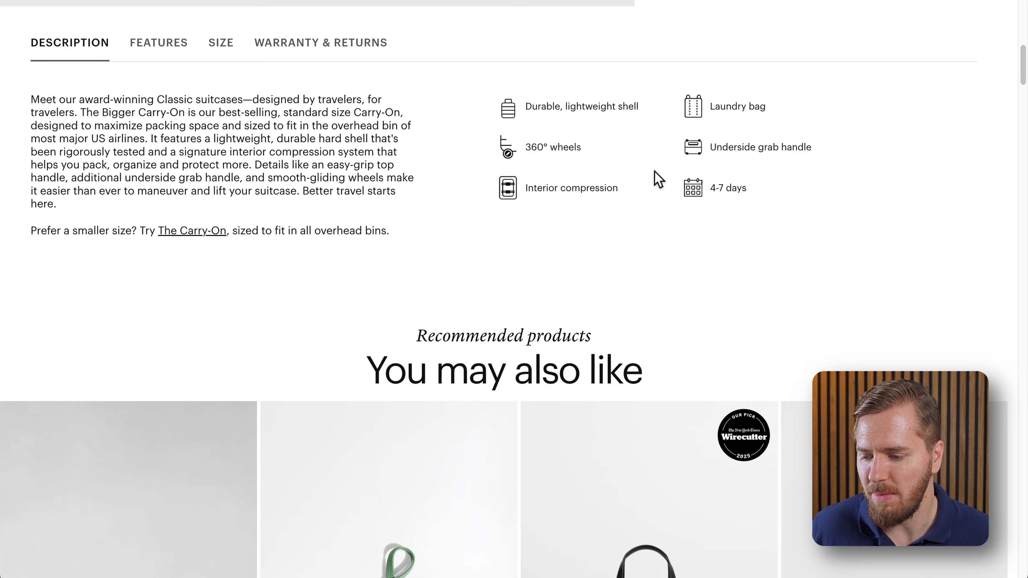
Step: Examine the recommended products and the illustrated feature sections further down The Bigger Carry-On's page
{"action": "scroll", "coordinate": [685, 214], "scroll_direction": "down", "scroll_amount": 10}
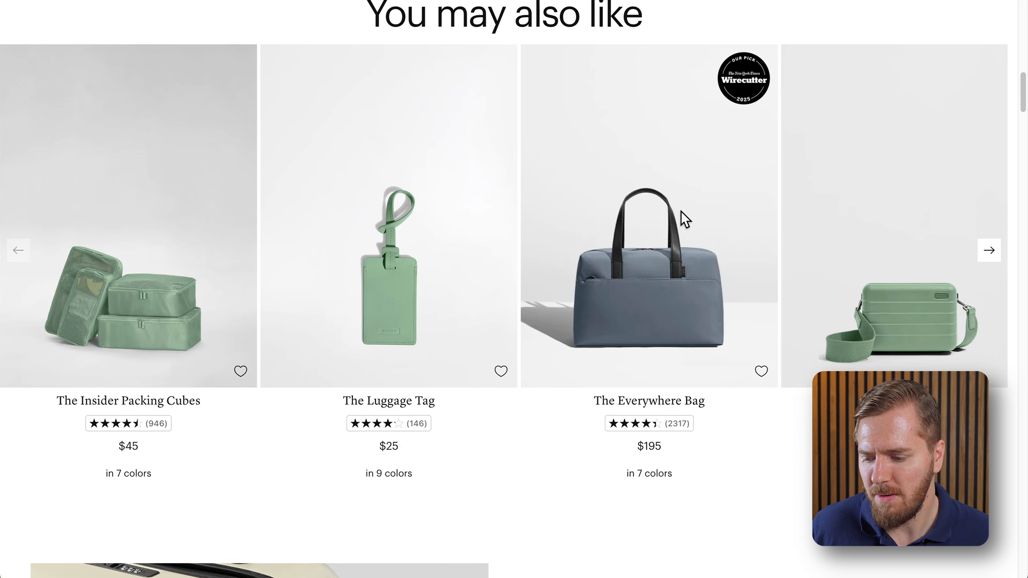
{"action": "scroll", "coordinate": [682, 217], "scroll_direction": "up", "scroll_amount": 7}
{"action": "scroll", "coordinate": [684, 218], "scroll_direction": "up", "scroll_amount": 10}
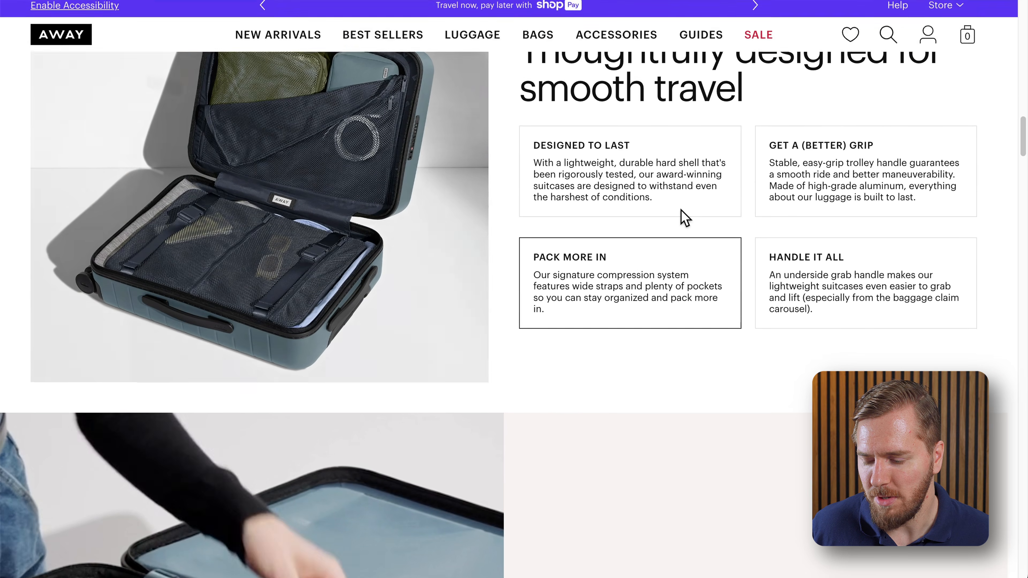
{"action": "scroll", "coordinate": [668, 217], "scroll_direction": "down", "scroll_amount": 10}
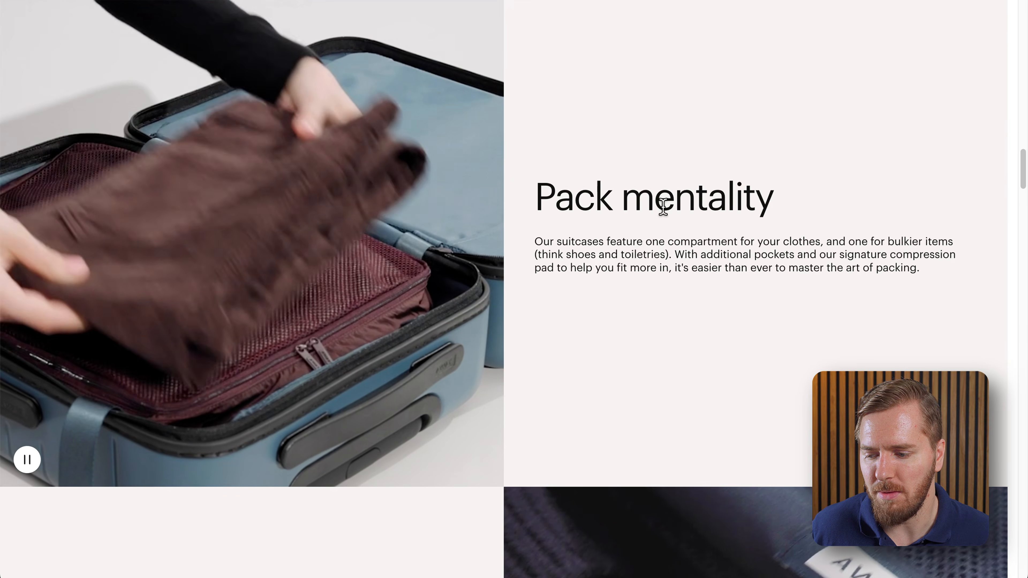
{"action": "scroll", "coordinate": [679, 253], "scroll_direction": "down", "scroll_amount": 8}
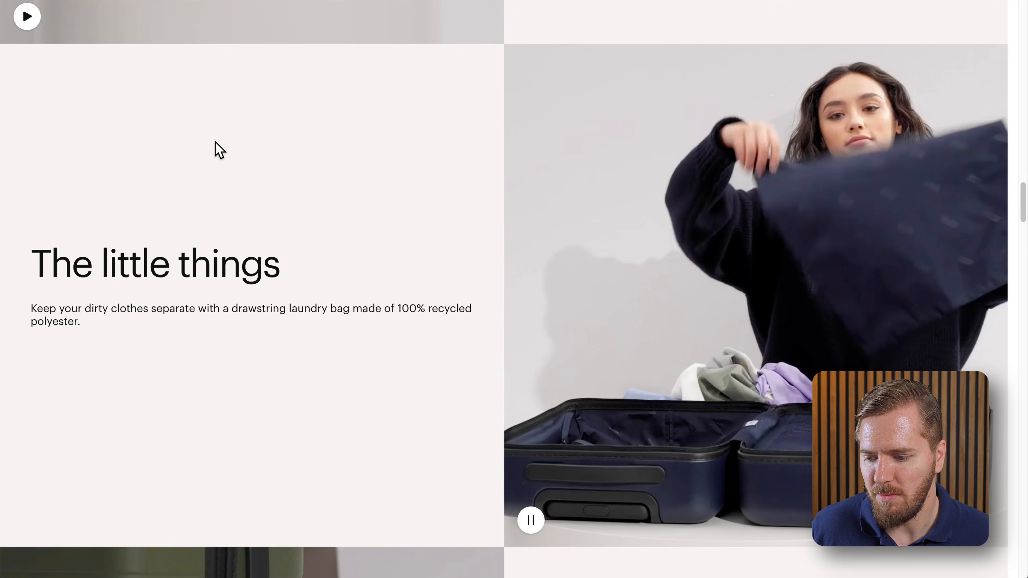
{"action": "scroll", "coordinate": [590, 290], "scroll_direction": "down", "scroll_amount": 4}
{"action": "scroll", "coordinate": [592, 289], "scroll_direction": "down", "scroll_amount": 15}
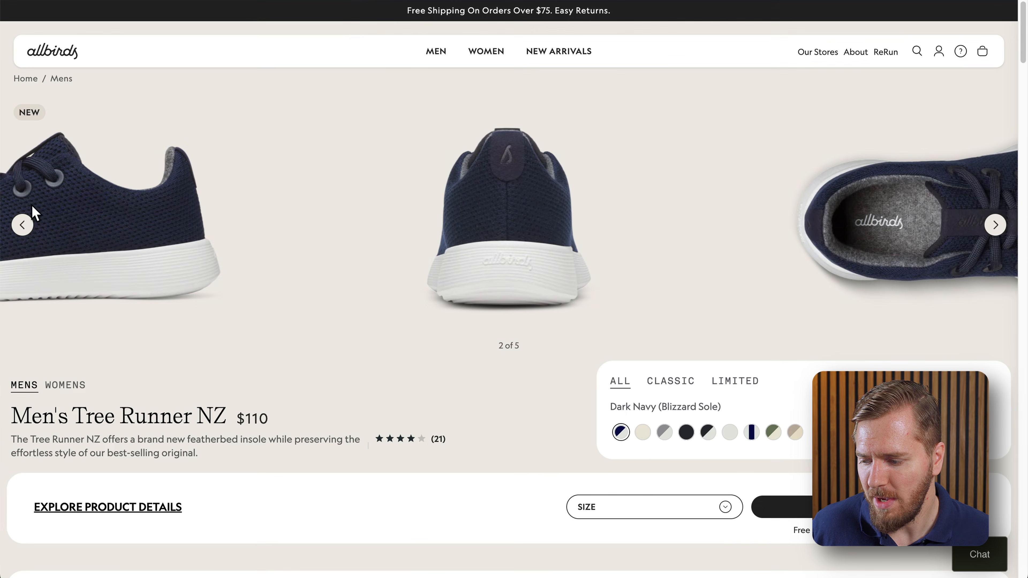
Step: Browse the Men's Tree Runner NZ image gallery and view the available US men's sizes
{"action": "left_click", "coordinate": [22, 225]}
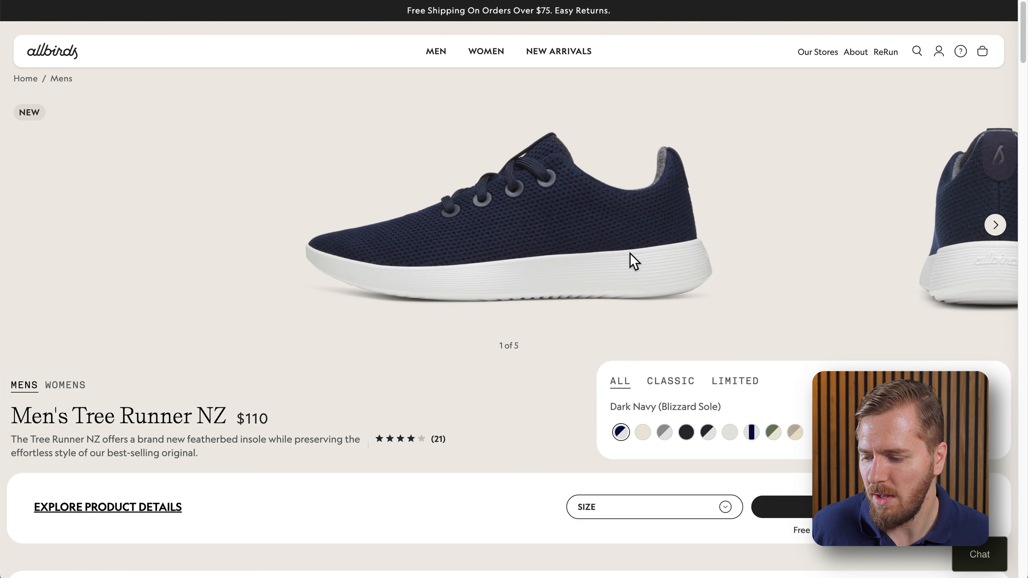
{"action": "left_click", "coordinate": [995, 225]}
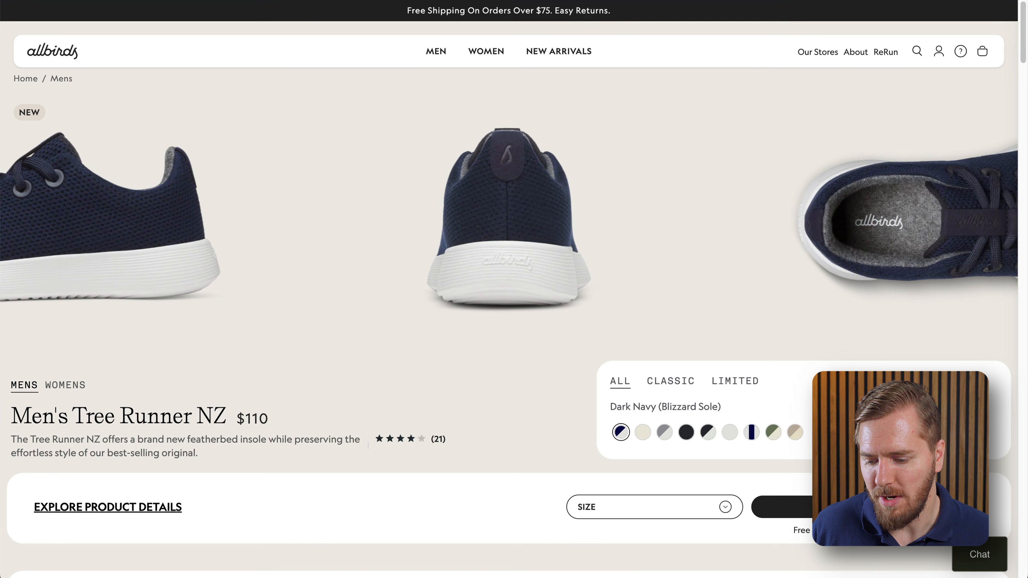
{"action": "scroll", "coordinate": [514, 421], "scroll_direction": "down", "scroll_amount": 4}
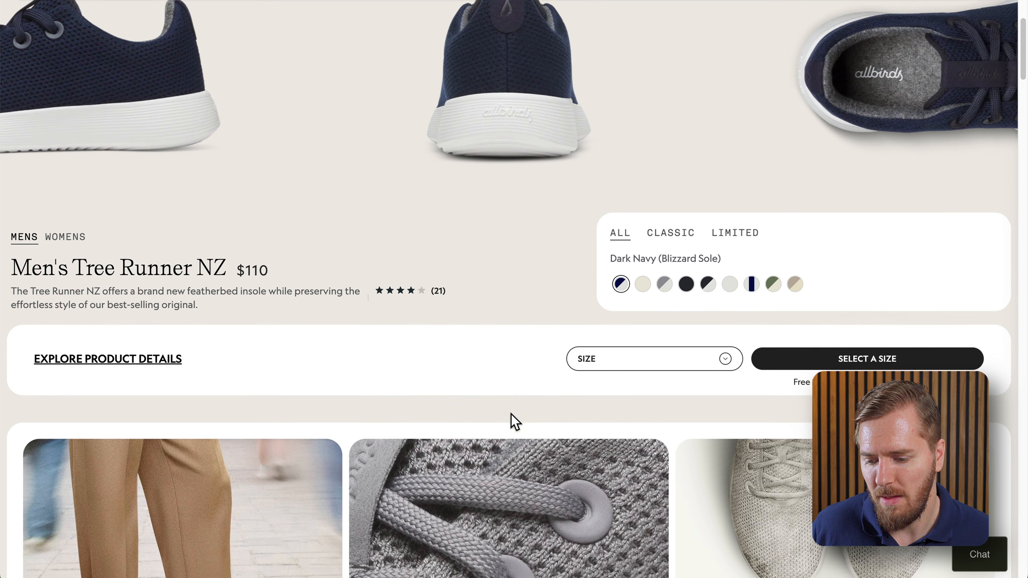
{"action": "scroll", "coordinate": [514, 421], "scroll_direction": "down", "scroll_amount": 2}
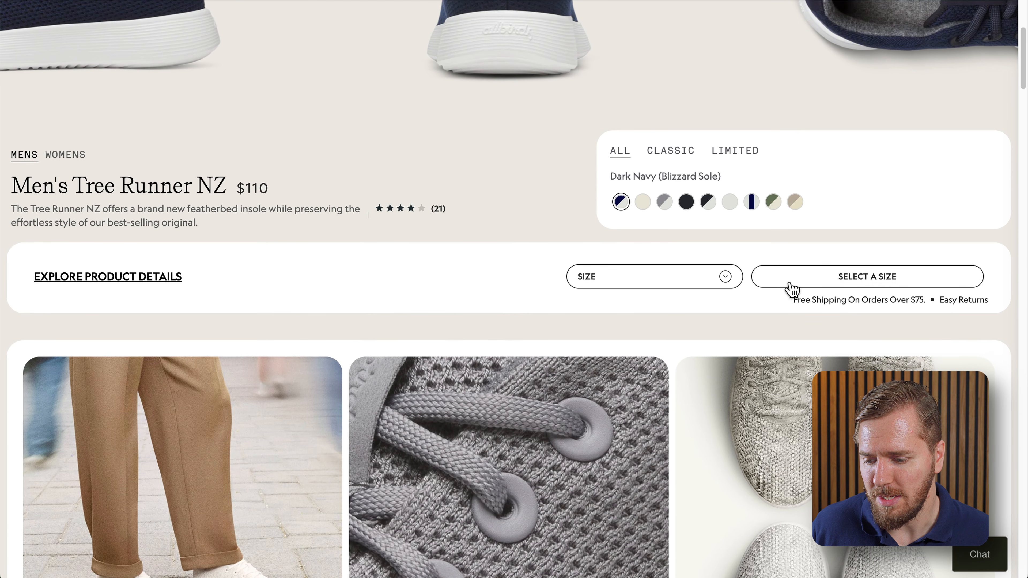
{"action": "left_click", "coordinate": [725, 283]}
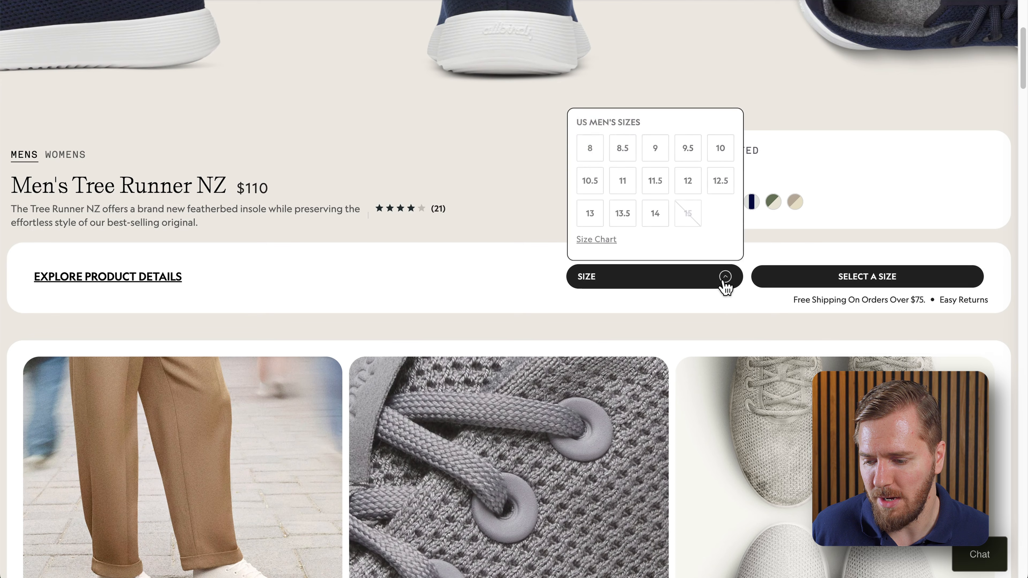
Step: Examine the product details, styling images and illustrated feature sections further down the Allbirds Tree Runner NZ page
{"action": "scroll", "coordinate": [454, 199], "scroll_direction": "down", "scroll_amount": 10}
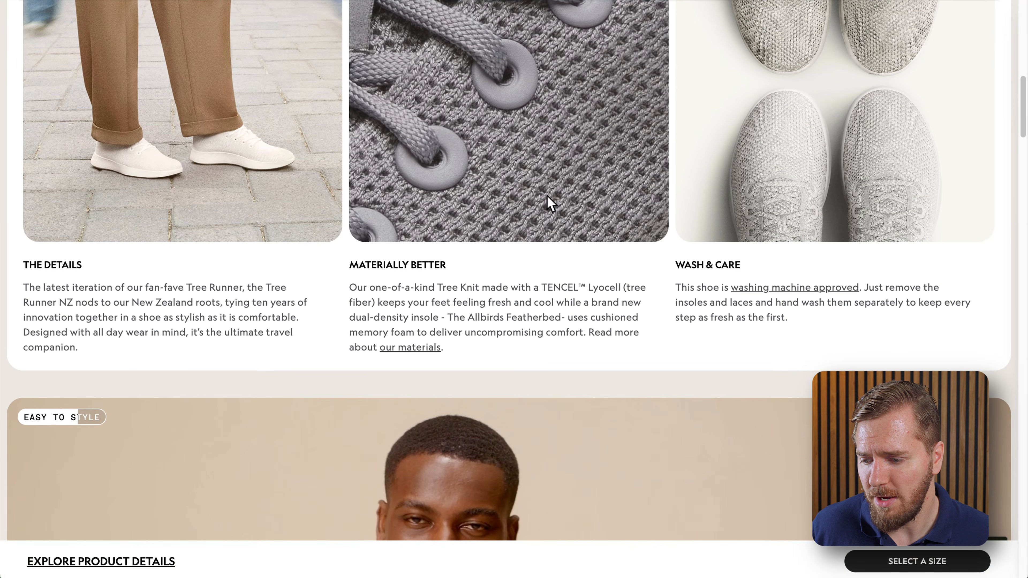
{"action": "scroll", "coordinate": [547, 199], "scroll_direction": "down", "scroll_amount": 20}
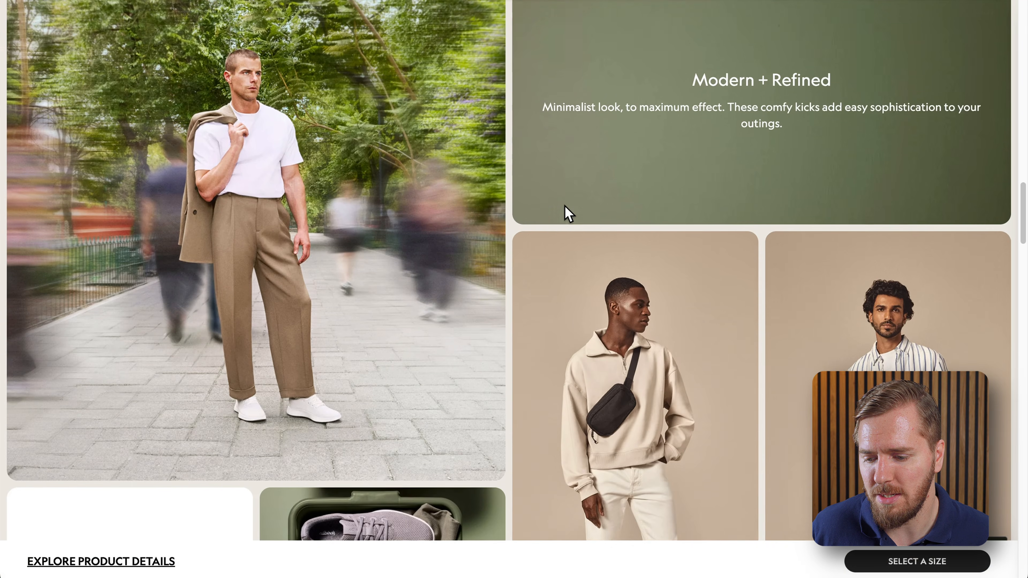
{"action": "scroll", "coordinate": [568, 213], "scroll_direction": "down", "scroll_amount": 12}
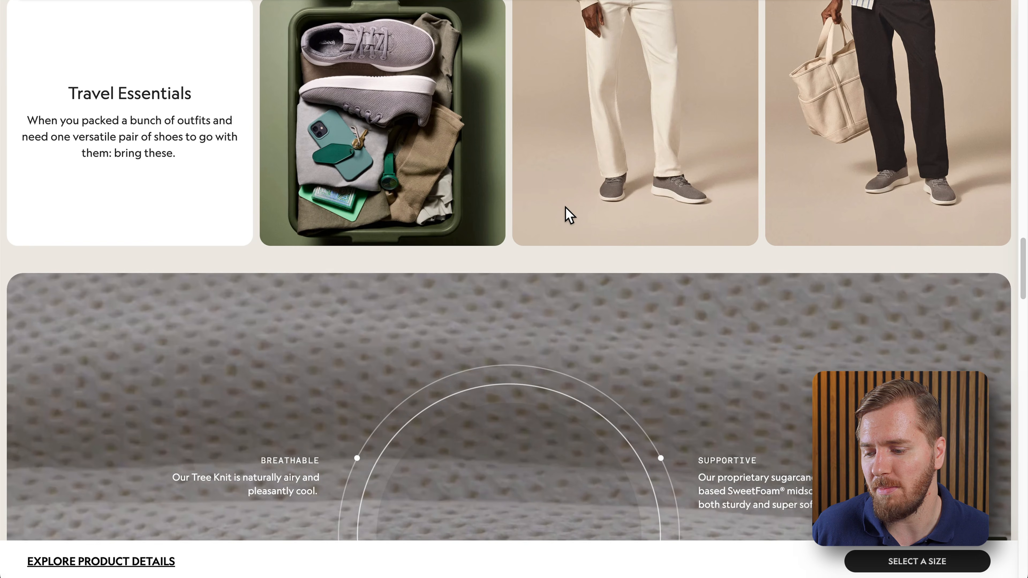
{"action": "scroll", "coordinate": [565, 207], "scroll_direction": "down", "scroll_amount": 9}
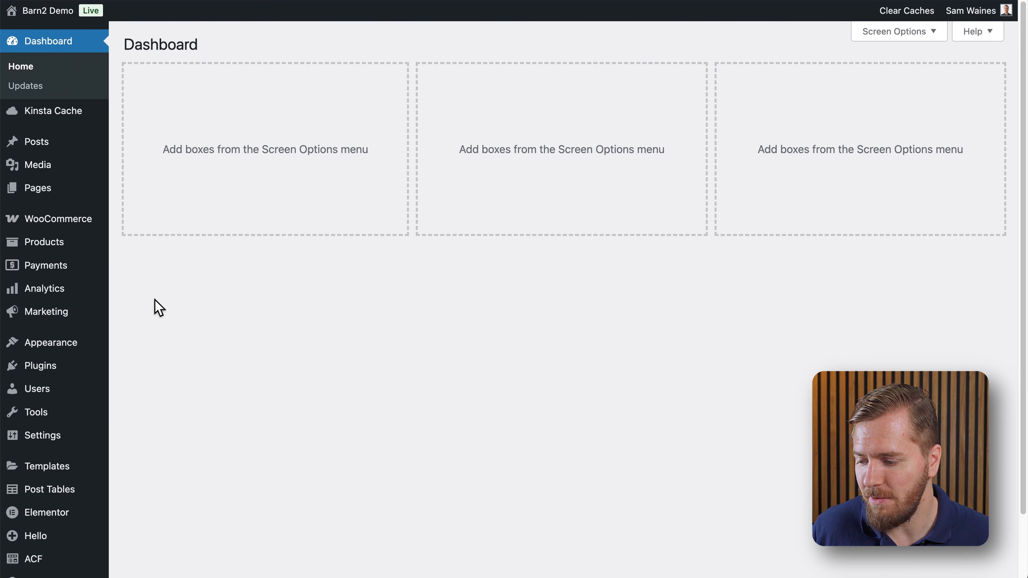
Step: Switch to the WordPress admin dashboard and look through the installed themes
{"action": "mouse_move", "coordinate": [65, 223]}
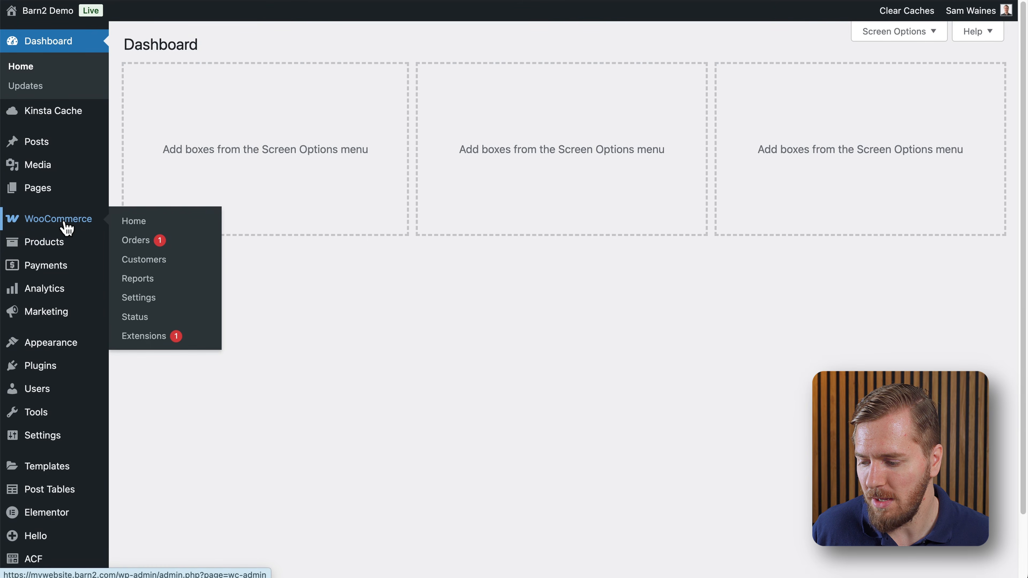
{"action": "mouse_move", "coordinate": [54, 351]}
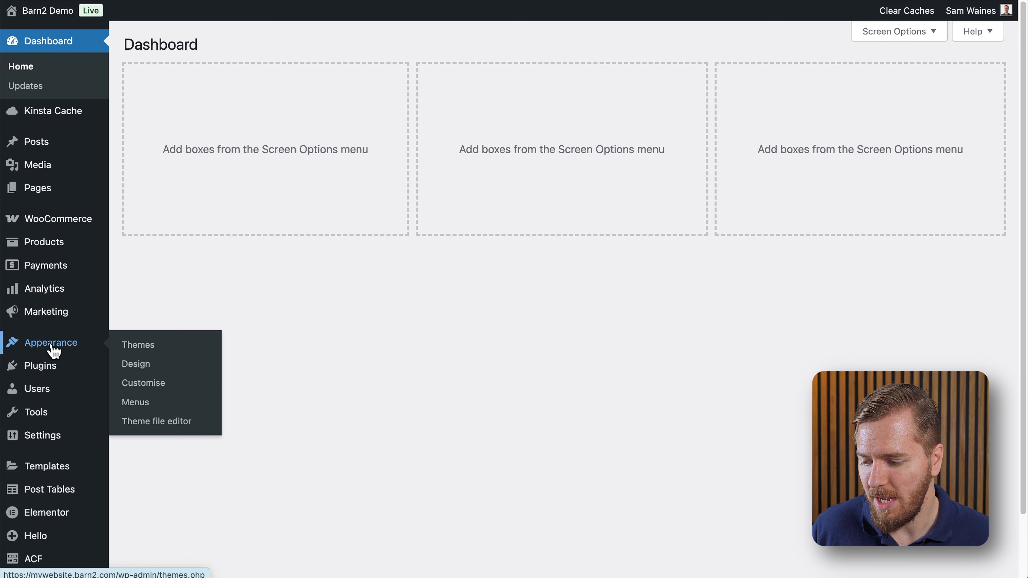
{"action": "left_click", "coordinate": [136, 351]}
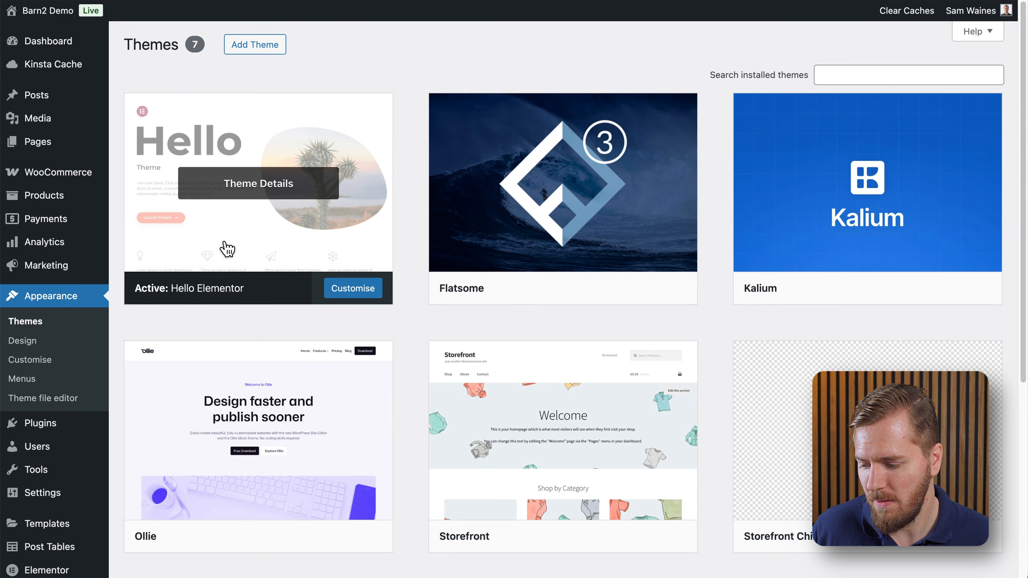
{"action": "scroll", "coordinate": [62, 542], "scroll_direction": "down", "scroll_amount": 5}
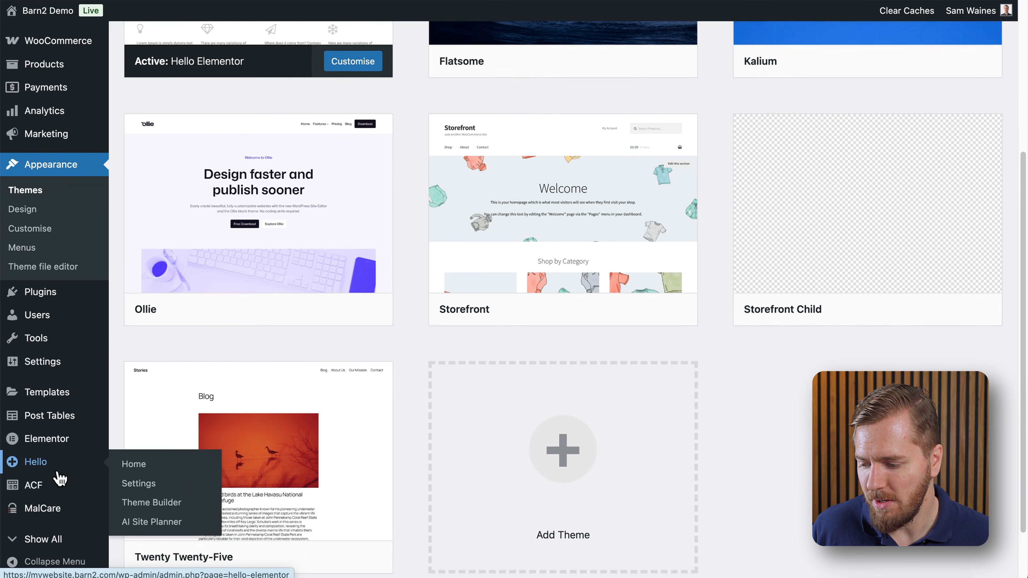
{"action": "scroll", "coordinate": [60, 478], "scroll_direction": "down", "scroll_amount": 1}
Step: Open Elementor's Theme Builder and show its Single Product templates
{"action": "mouse_move", "coordinate": [48, 448]}
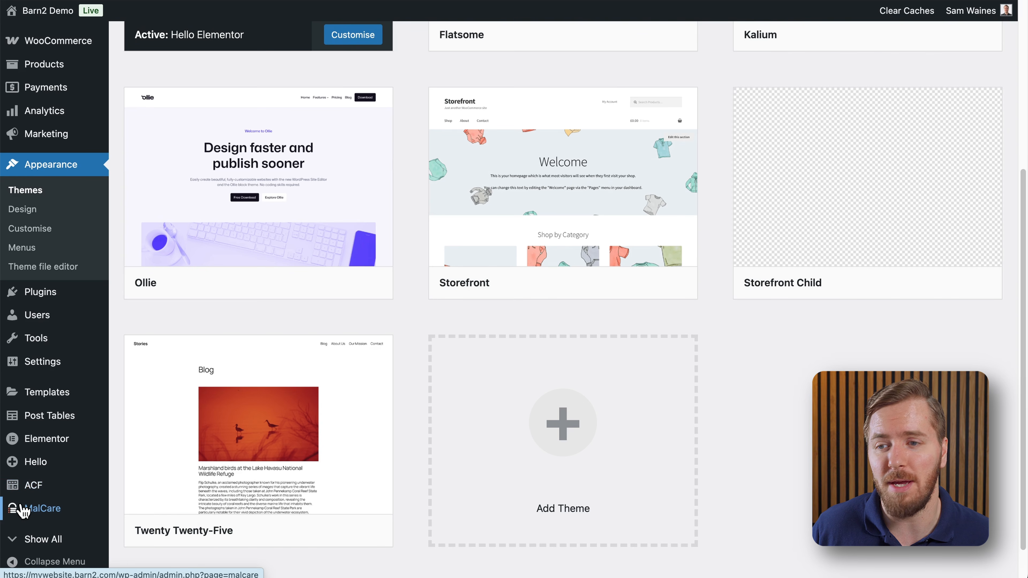
{"action": "mouse_move", "coordinate": [47, 449]}
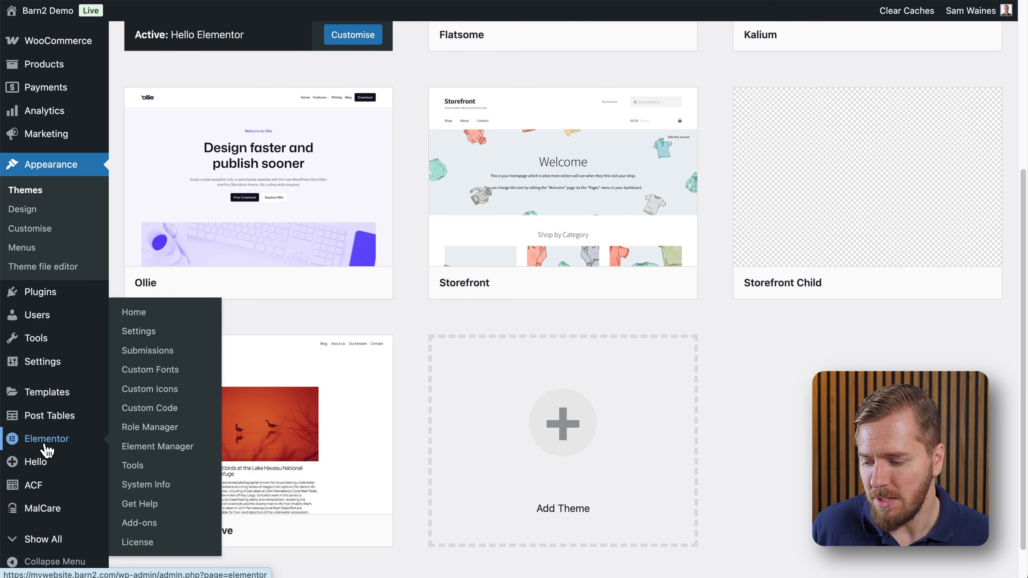
{"action": "mouse_move", "coordinate": [61, 395]}
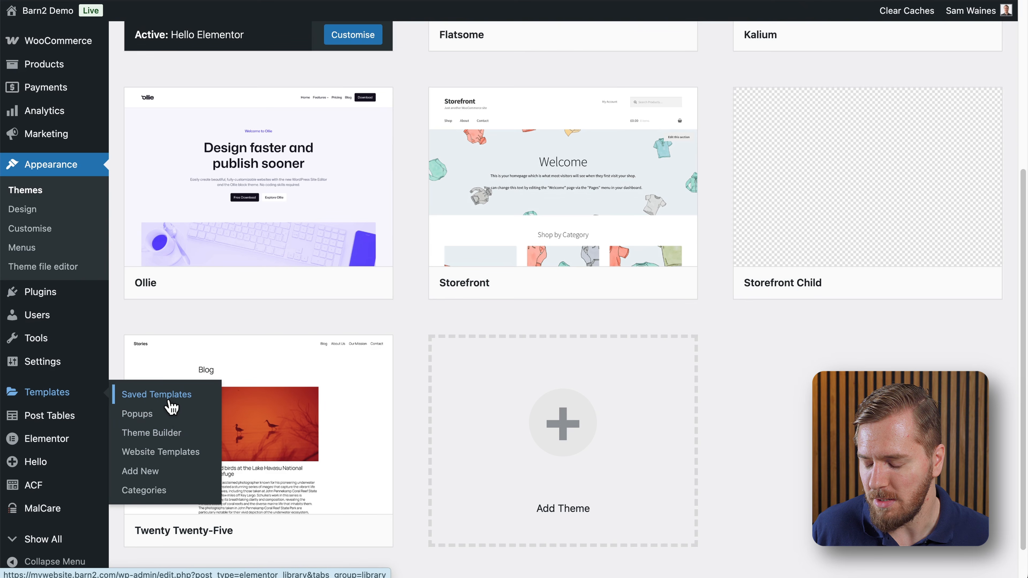
{"action": "left_click", "coordinate": [148, 440]}
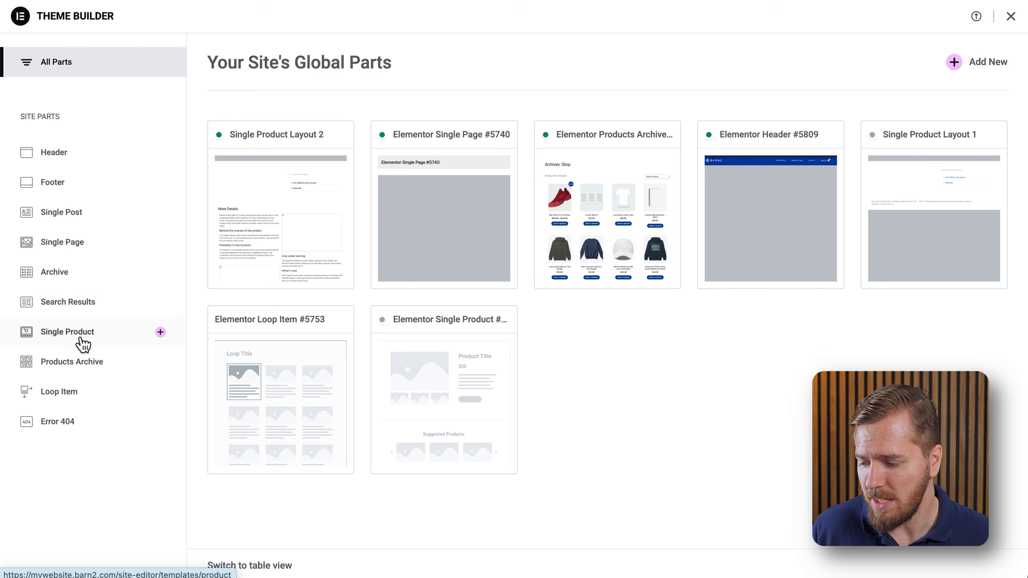
{"action": "left_click", "coordinate": [80, 339]}
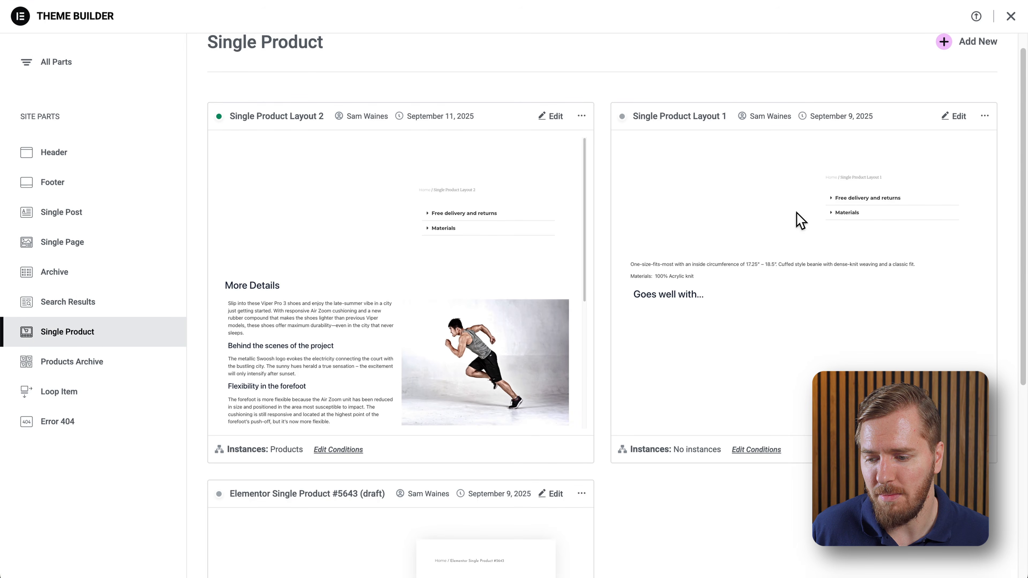
Step: Add a new Single Product template and close the block library without inserting a premade design
{"action": "scroll", "coordinate": [608, 236], "scroll_direction": "down", "scroll_amount": 2}
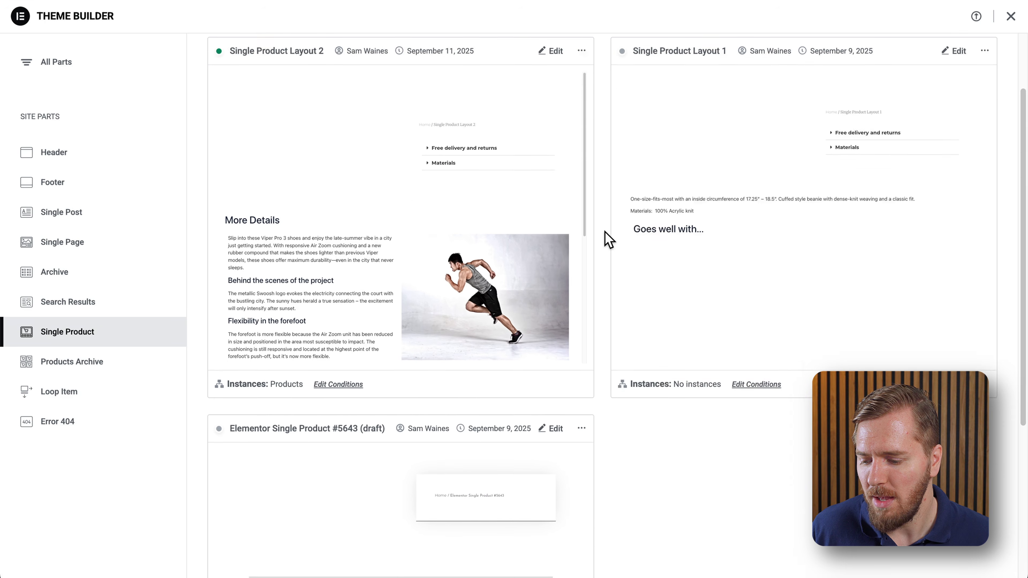
{"action": "scroll", "coordinate": [608, 237], "scroll_direction": "up", "scroll_amount": 3}
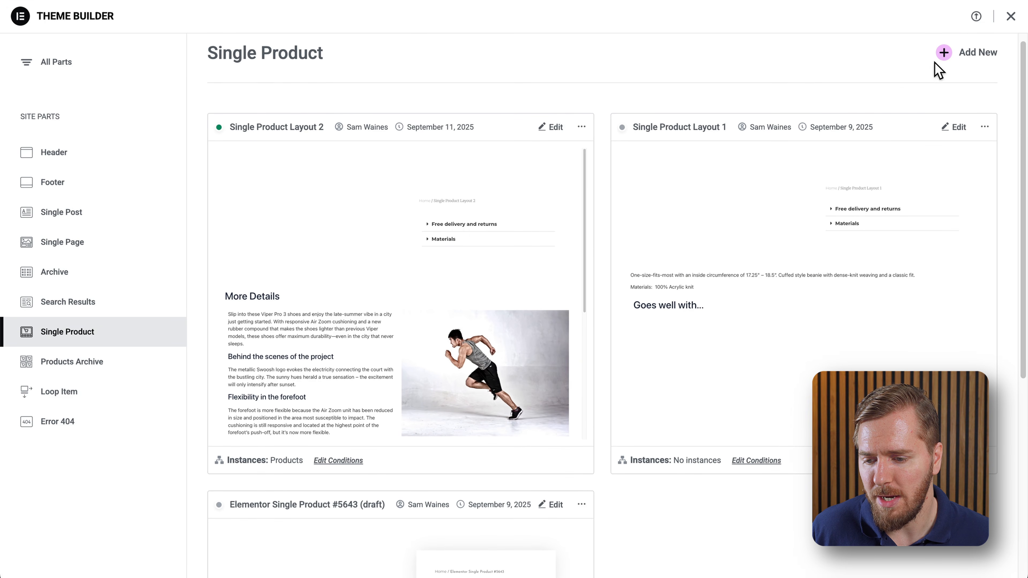
{"action": "left_click", "coordinate": [944, 54]}
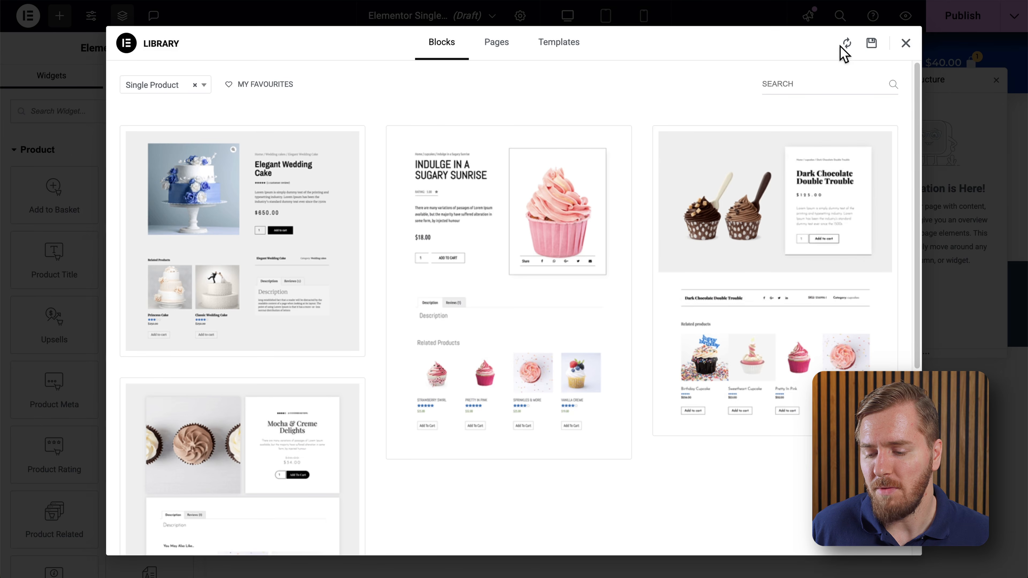
{"action": "left_click", "coordinate": [906, 43]}
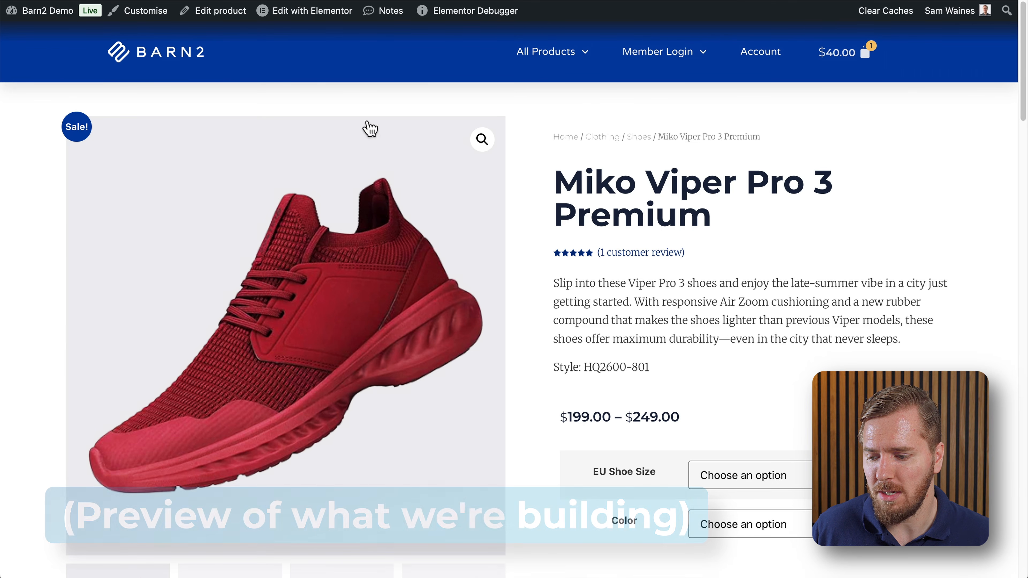
Step: Examine the image gallery, description, price, variation options and purchase buttons on the Miko Viper Pro 3 Premium product page
{"action": "scroll", "coordinate": [589, 233], "scroll_direction": "down", "scroll_amount": 3}
{"action": "scroll", "coordinate": [587, 226], "scroll_direction": "down", "scroll_amount": 1}
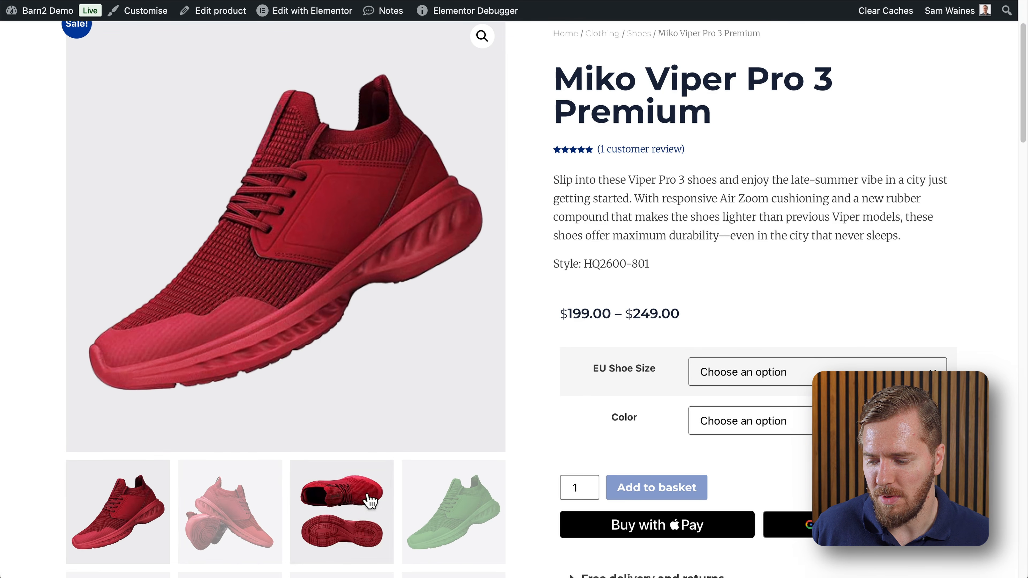
{"action": "scroll", "coordinate": [385, 484], "scroll_direction": "down", "scroll_amount": 5}
{"action": "scroll", "coordinate": [379, 379], "scroll_direction": "up", "scroll_amount": 6}
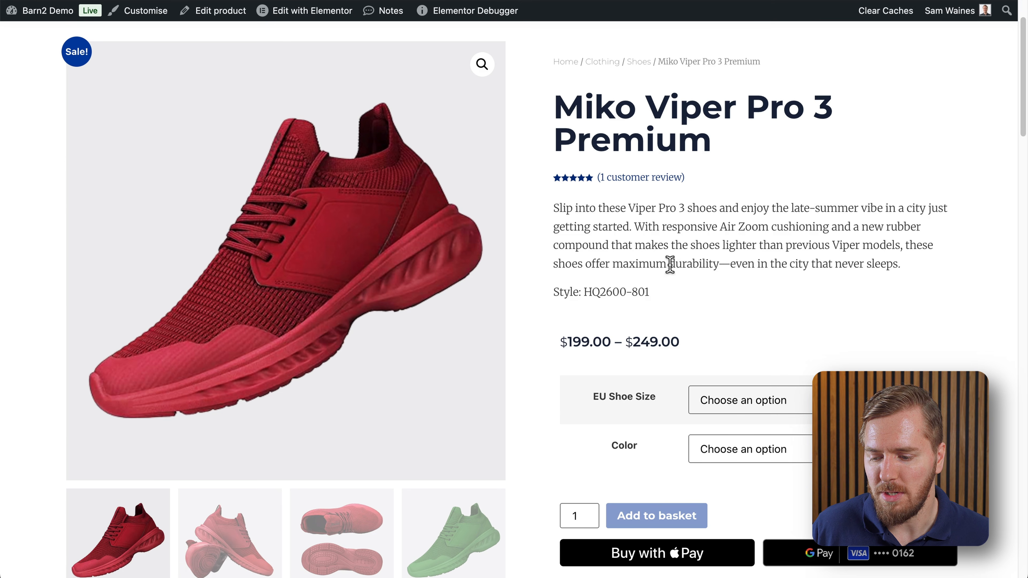
{"action": "scroll", "coordinate": [687, 291], "scroll_direction": "down", "scroll_amount": 6}
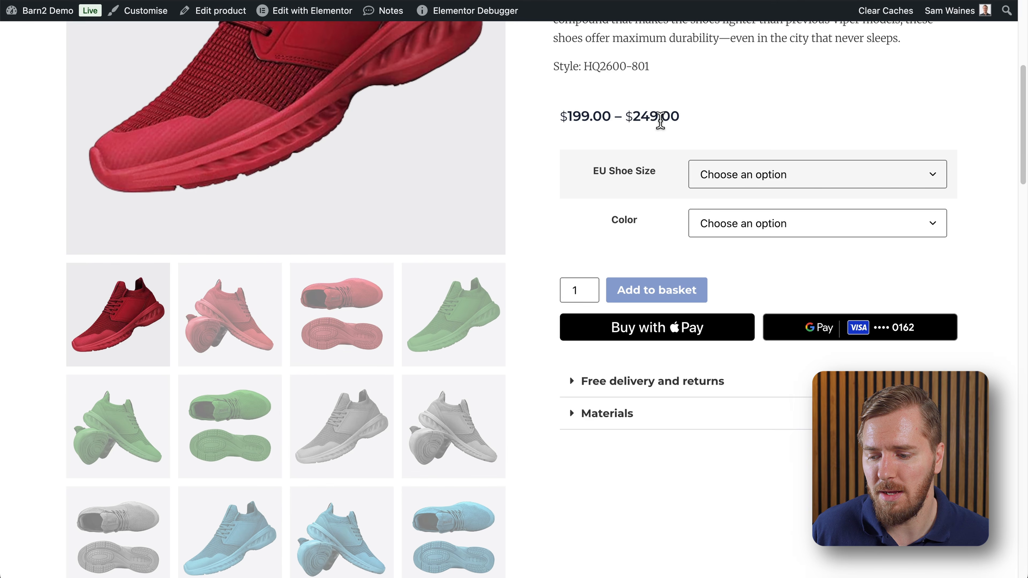
{"action": "scroll", "coordinate": [660, 121], "scroll_direction": "down", "scroll_amount": 2}
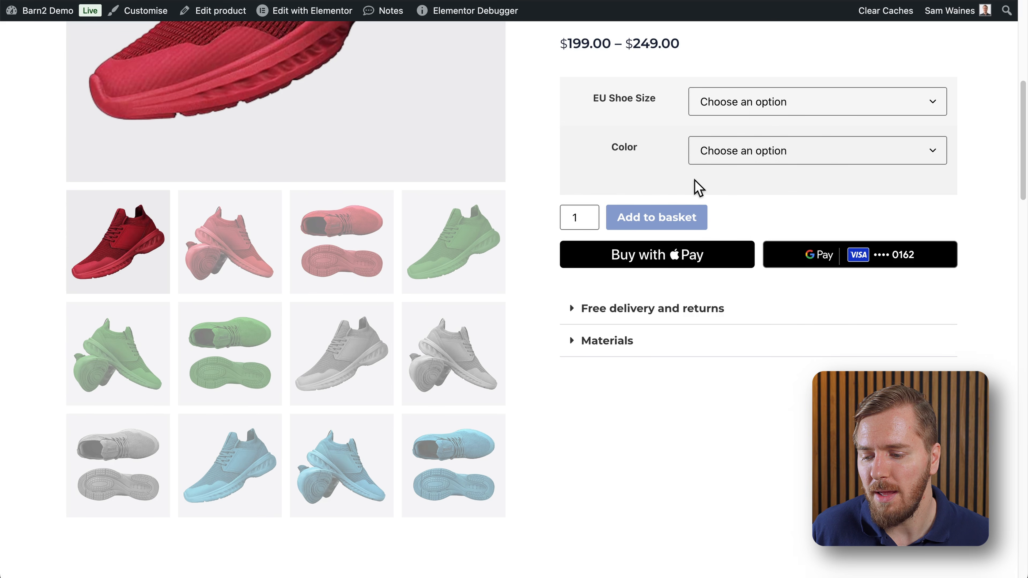
{"action": "scroll", "coordinate": [726, 302], "scroll_direction": "down", "scroll_amount": 3}
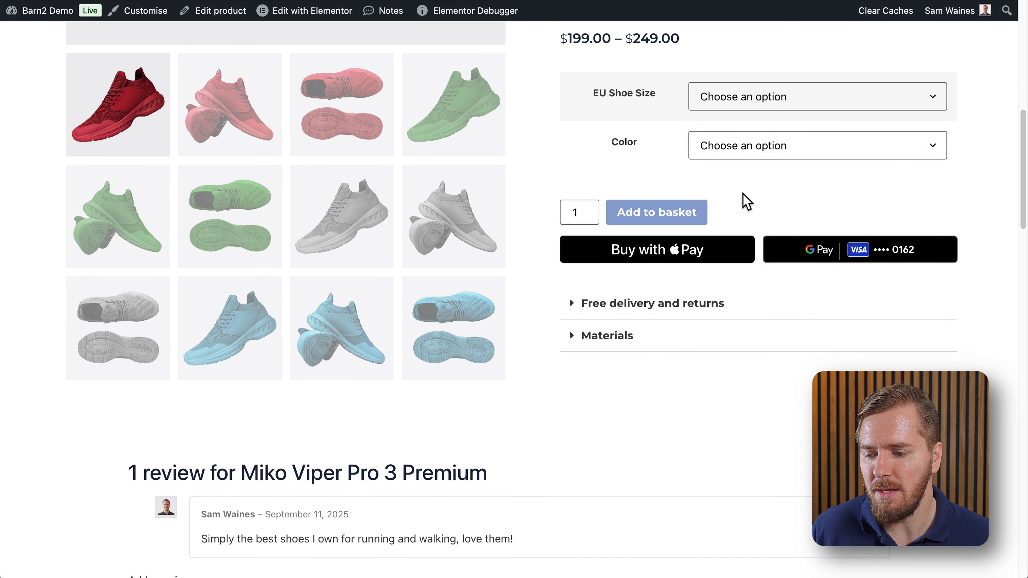
{"action": "scroll", "coordinate": [744, 199], "scroll_direction": "down", "scroll_amount": 3}
{"action": "scroll", "coordinate": [745, 199], "scroll_direction": "up", "scroll_amount": 1}
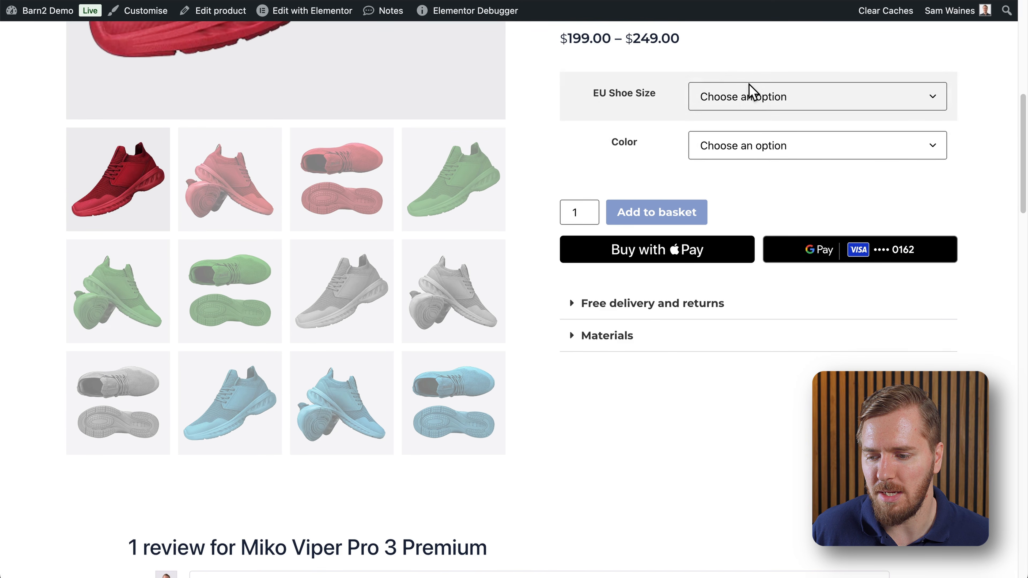
{"action": "scroll", "coordinate": [743, 173], "scroll_direction": "down", "scroll_amount": 6}
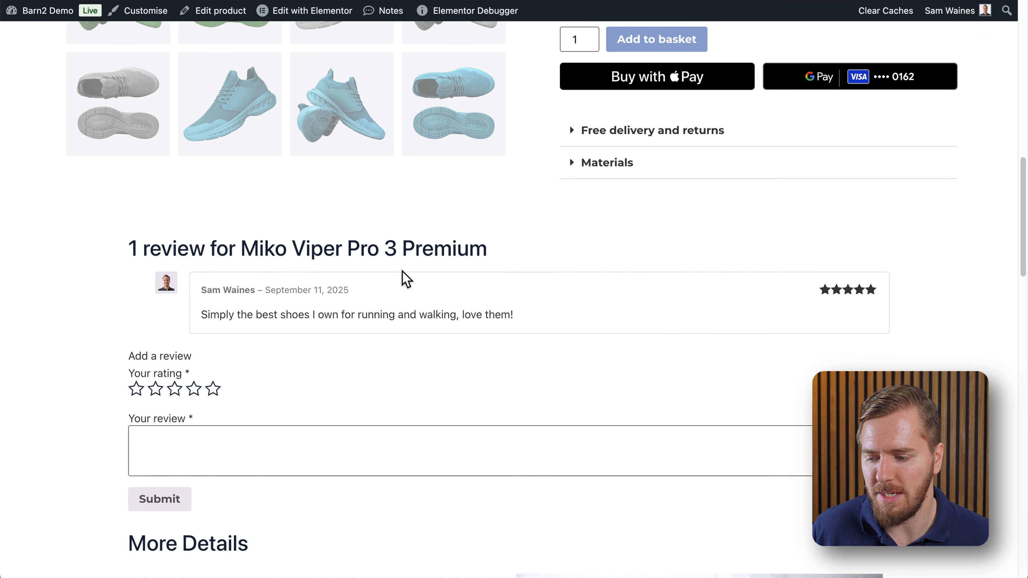
{"action": "scroll", "coordinate": [672, 328], "scroll_direction": "up", "scroll_amount": 5}
{"action": "scroll", "coordinate": [673, 327], "scroll_direction": "up", "scroll_amount": 2}
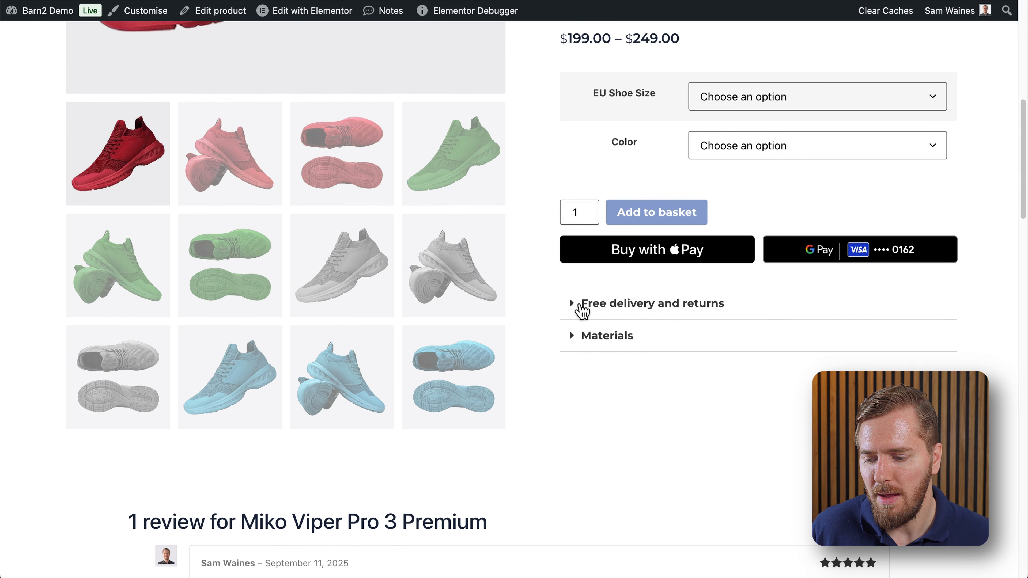
Step: Expand and collapse the Free delivery and returns section and the Materials section of the shoe's product page
{"action": "left_click", "coordinate": [577, 312]}
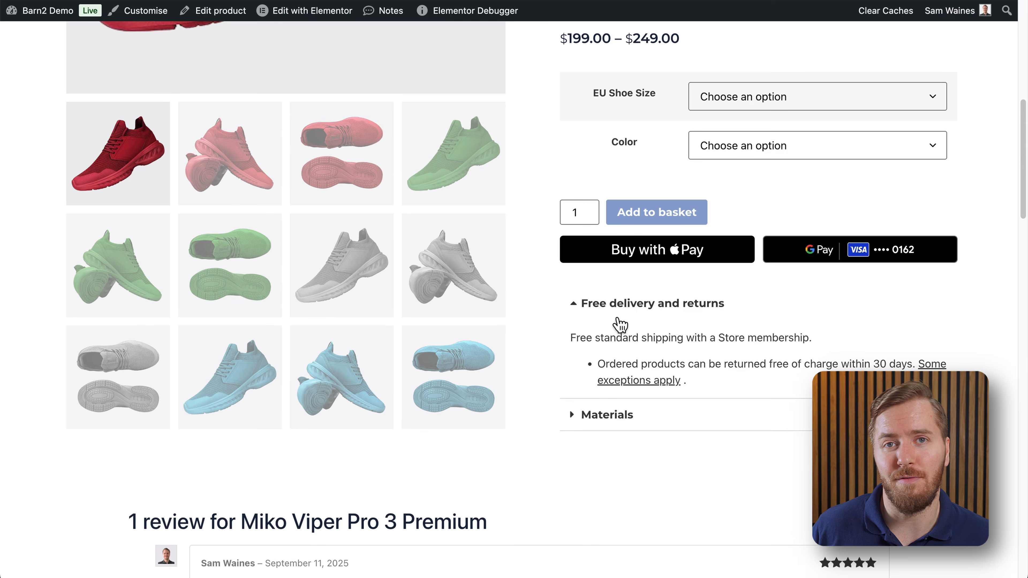
{"action": "left_click", "coordinate": [572, 304]}
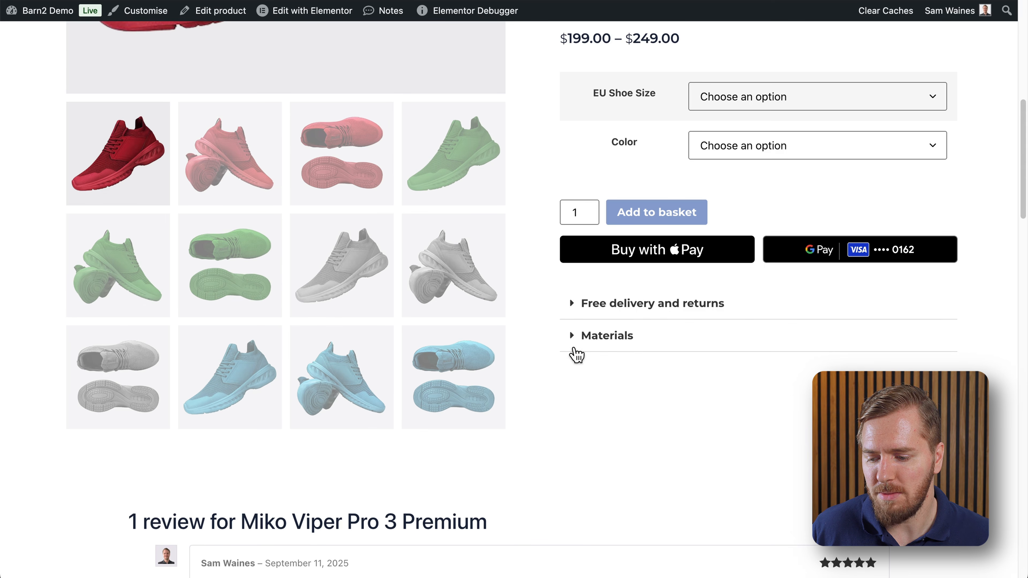
{"action": "left_click", "coordinate": [575, 341]}
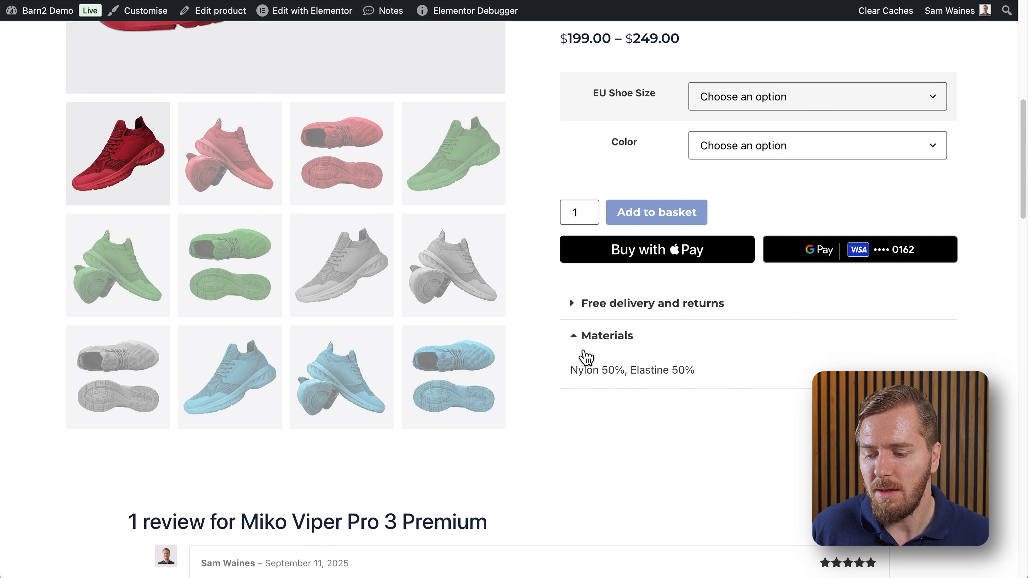
{"action": "left_click", "coordinate": [575, 338]}
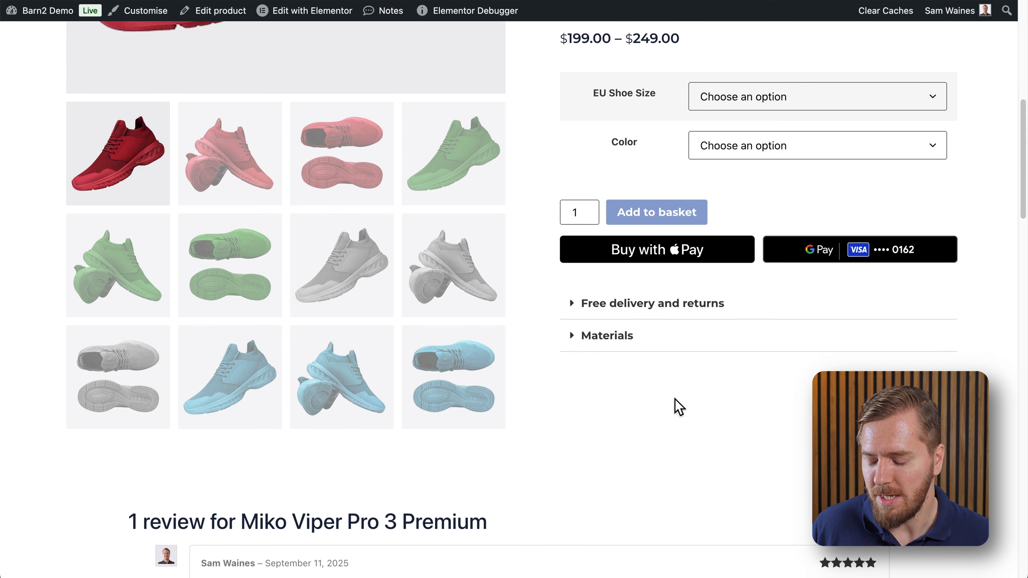
Step: Examine the customer review and the review form on the Miko Viper Pro 3 Premium product page
{"action": "scroll", "coordinate": [679, 406], "scroll_direction": "down", "scroll_amount": 10}
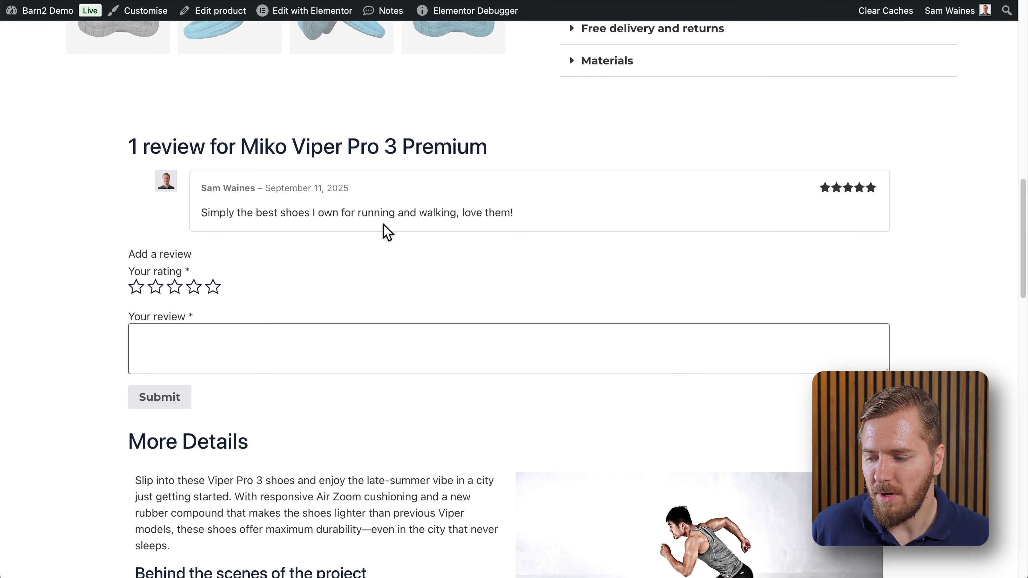
{"action": "left_click", "coordinate": [213, 286]}
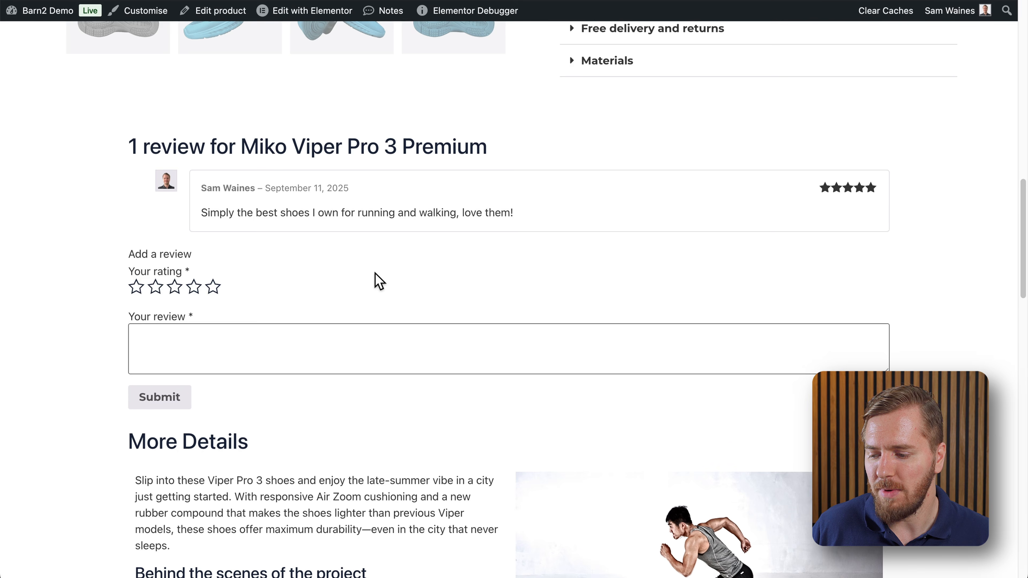
{"action": "scroll", "coordinate": [377, 289], "scroll_direction": "down", "scroll_amount": 2}
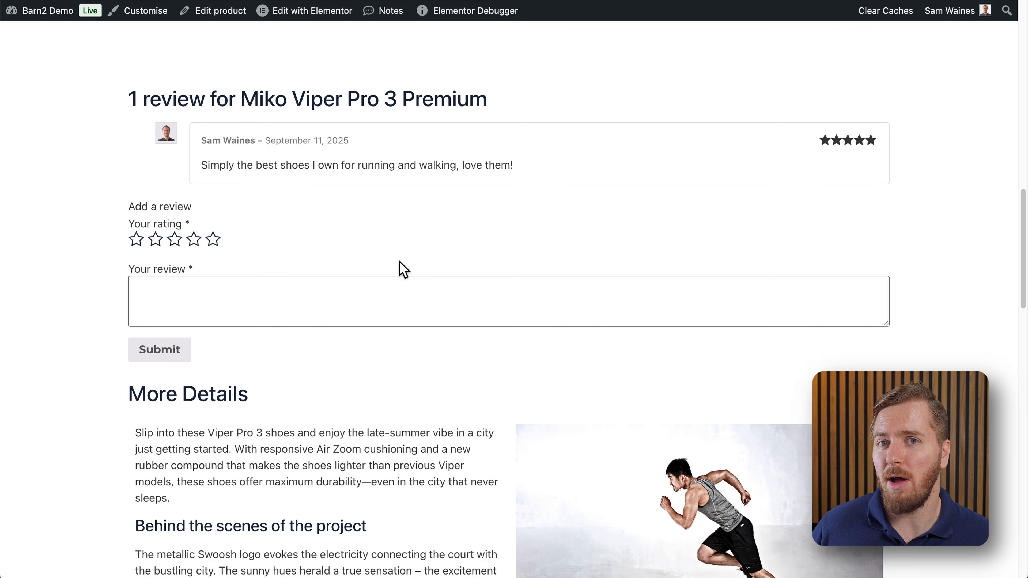
Step: Examine the More Details section's alternating text and images, including the advantages and product details lists
{"action": "scroll", "coordinate": [397, 272], "scroll_direction": "down", "scroll_amount": 10}
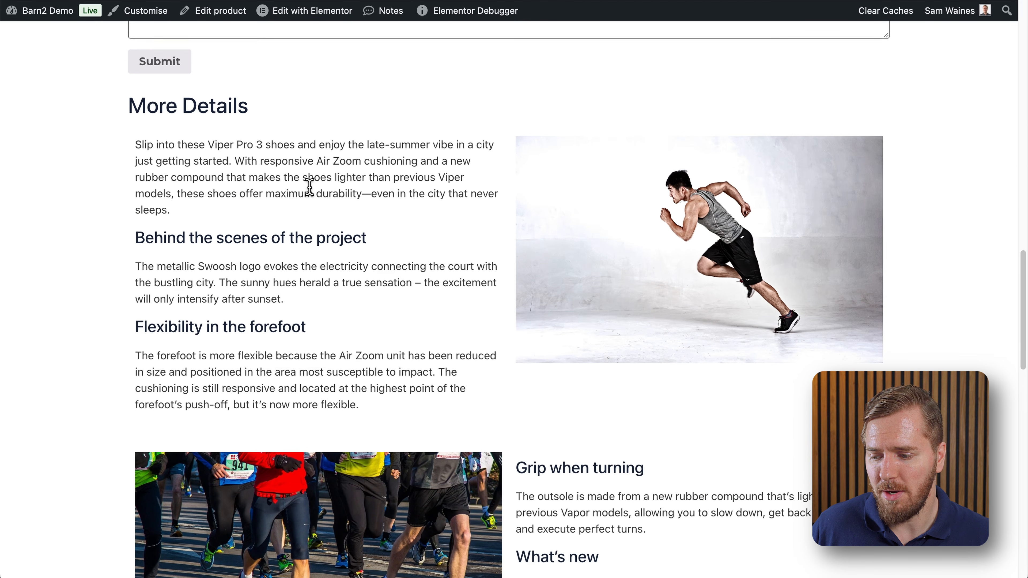
{"action": "scroll", "coordinate": [569, 156], "scroll_direction": "down", "scroll_amount": 1}
{"action": "scroll", "coordinate": [466, 218], "scroll_direction": "down", "scroll_amount": 2}
{"action": "scroll", "coordinate": [465, 218], "scroll_direction": "up", "scroll_amount": 1}
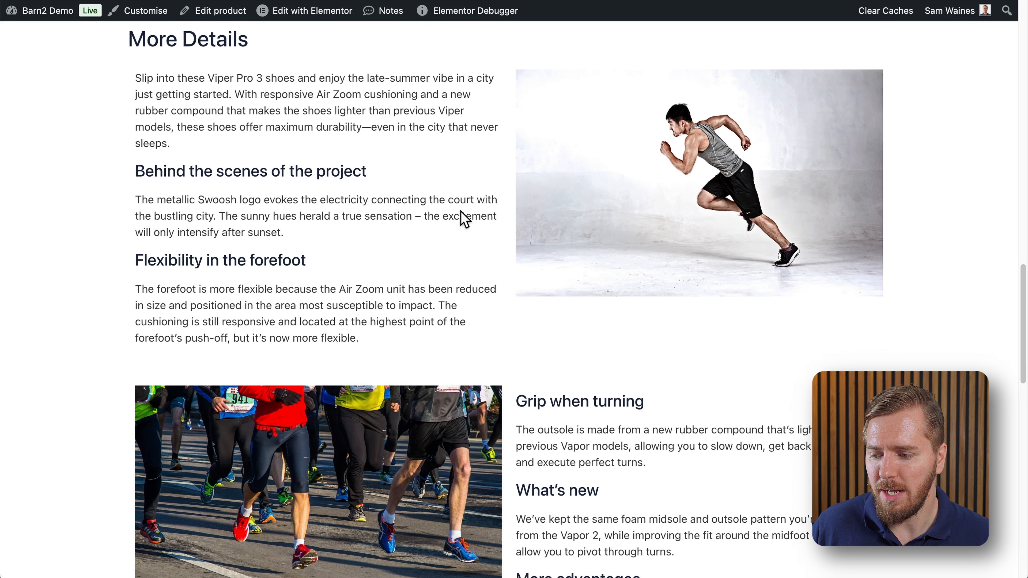
{"action": "scroll", "coordinate": [465, 219], "scroll_direction": "up", "scroll_amount": 1}
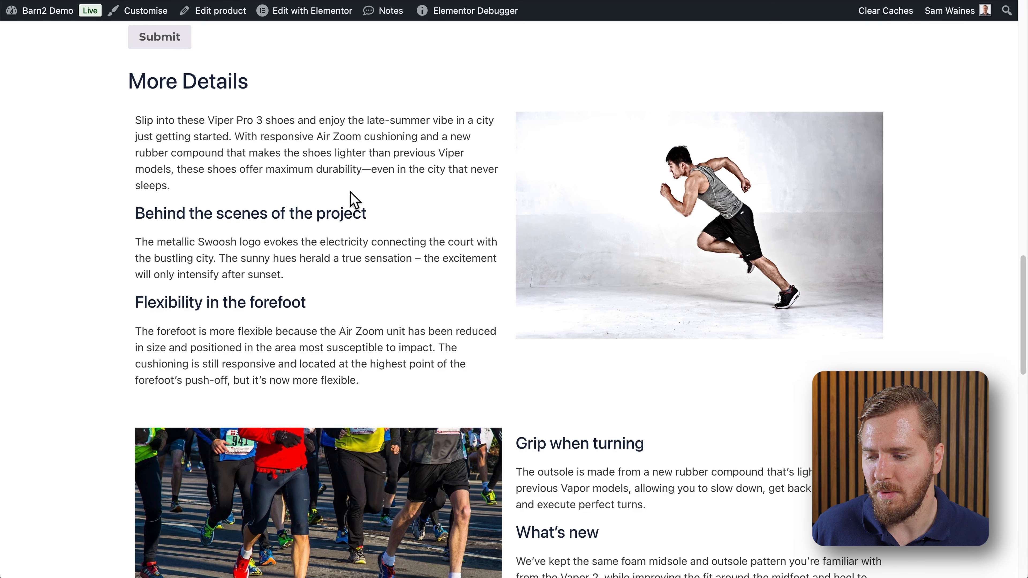
{"action": "scroll", "coordinate": [647, 287], "scroll_direction": "down", "scroll_amount": 4}
{"action": "scroll", "coordinate": [567, 316], "scroll_direction": "down", "scroll_amount": 2}
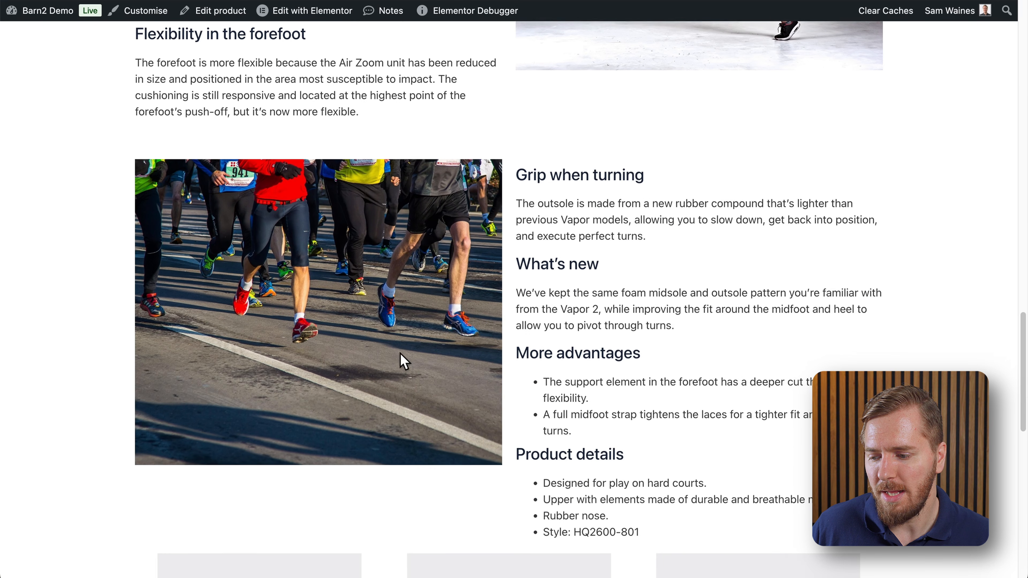
{"action": "scroll", "coordinate": [367, 299], "scroll_direction": "down", "scroll_amount": 2}
{"action": "scroll", "coordinate": [367, 301], "scroll_direction": "down", "scroll_amount": 2}
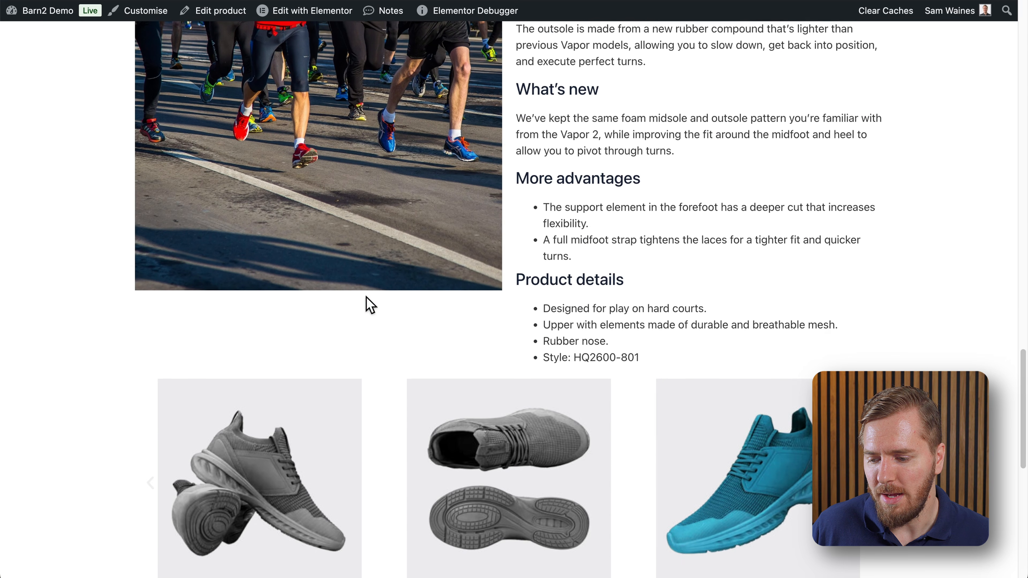
{"action": "scroll", "coordinate": [397, 298], "scroll_direction": "down", "scroll_amount": 1}
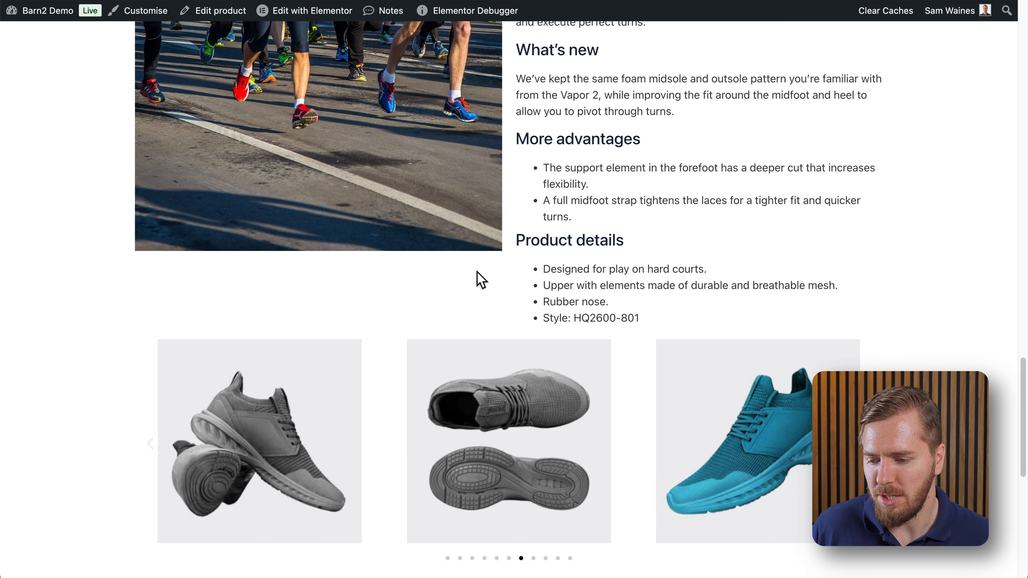
Step: Advance the shoe image carousel by two images and view the Goes well with products below it
{"action": "scroll", "coordinate": [478, 279], "scroll_direction": "down", "scroll_amount": 5}
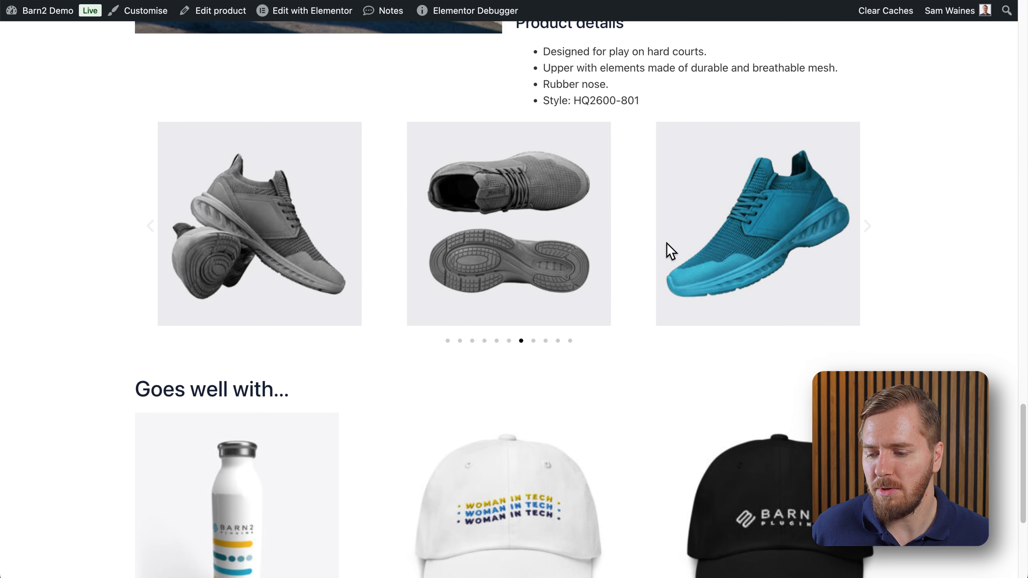
{"action": "left_click", "coordinate": [867, 234]}
{"action": "left_click", "coordinate": [867, 234]}
{"action": "scroll", "coordinate": [626, 314], "scroll_direction": "down", "scroll_amount": 2}
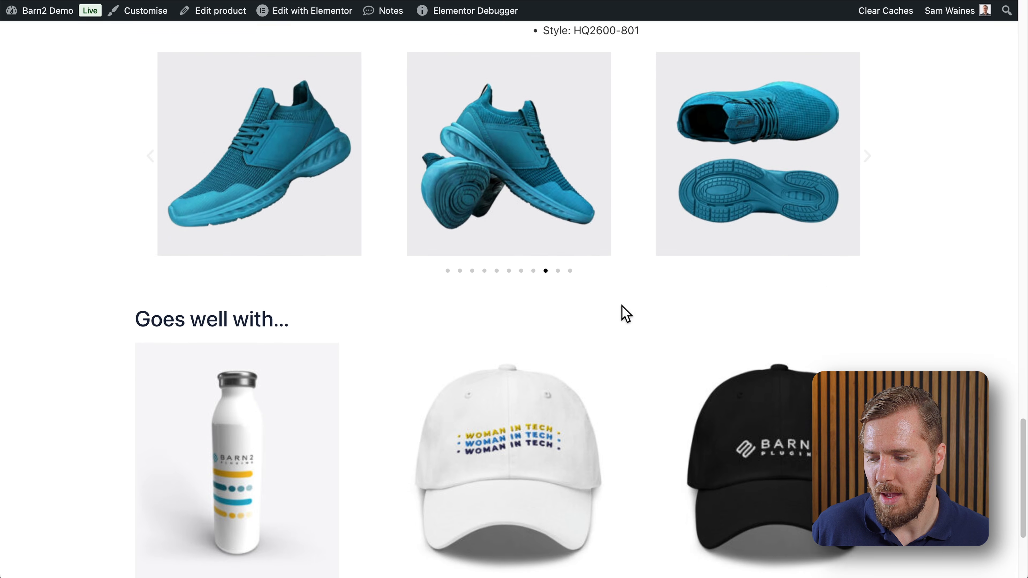
{"action": "scroll", "coordinate": [626, 314], "scroll_direction": "down", "scroll_amount": 5}
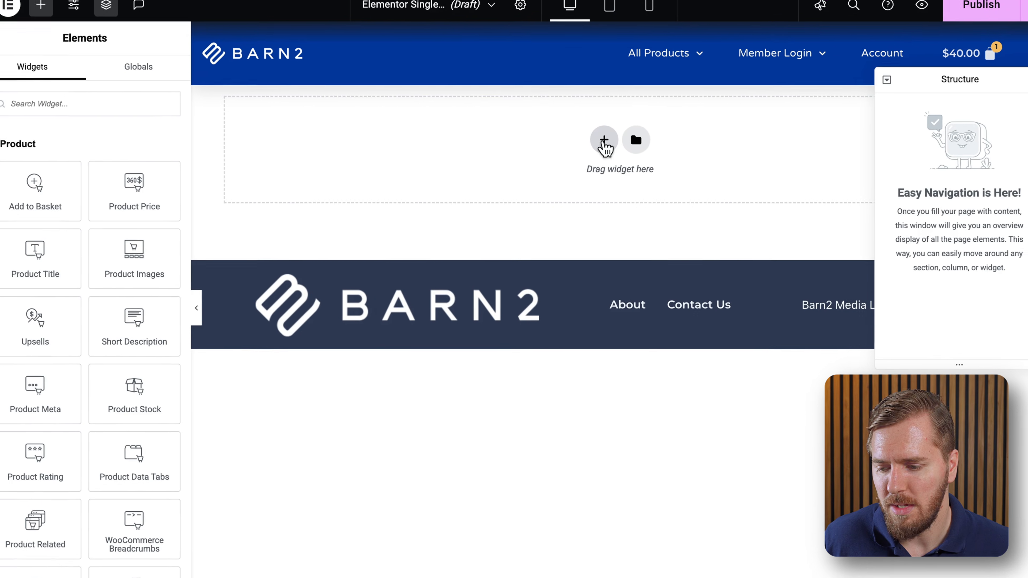
Step: In the Elementor template editor, add a two-column section and set its content width to Full Width
{"action": "left_click", "coordinate": [601, 140]}
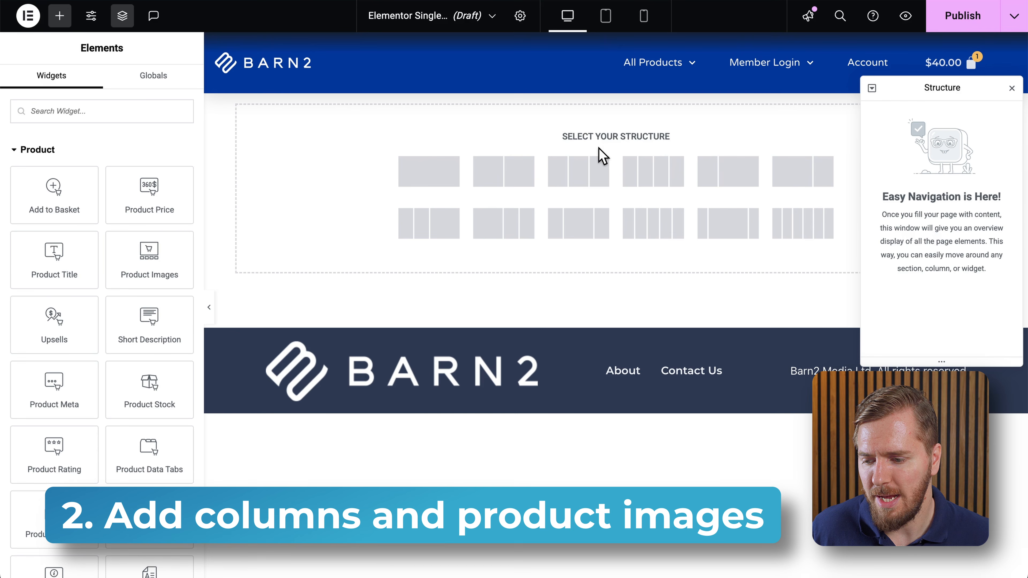
{"action": "left_click", "coordinate": [502, 185]}
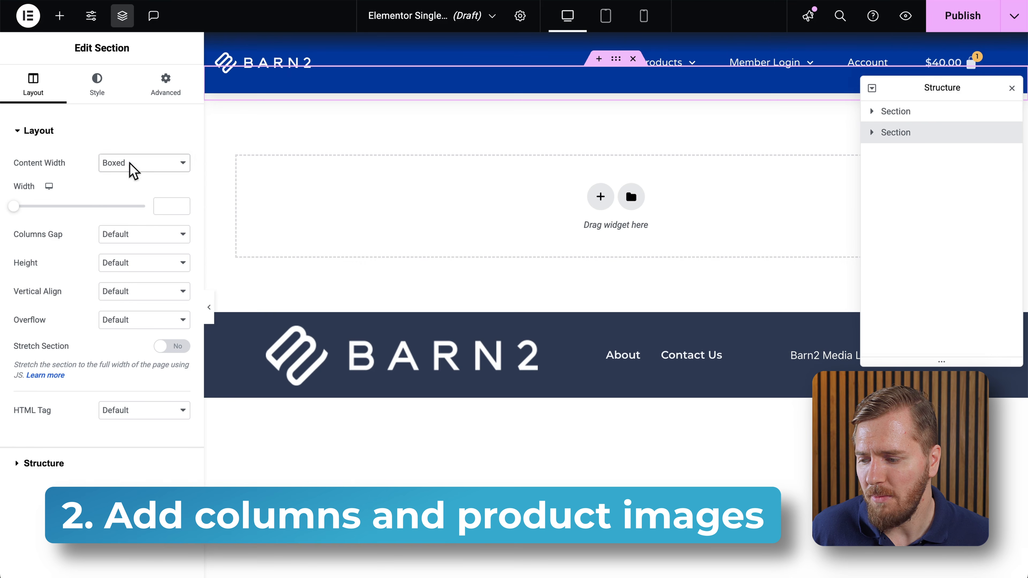
{"action": "left_click", "coordinate": [134, 163]}
{"action": "left_click", "coordinate": [142, 179]}
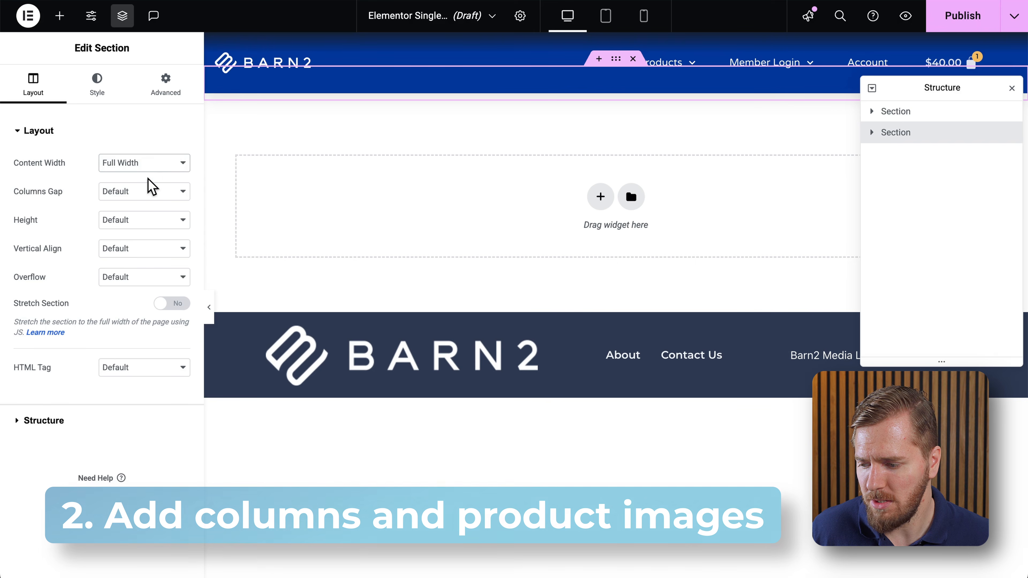
Step: Search the widgets for "wooc", place the Product Images widget on the template, and add a second column to its section
{"action": "left_click", "coordinate": [60, 15]}
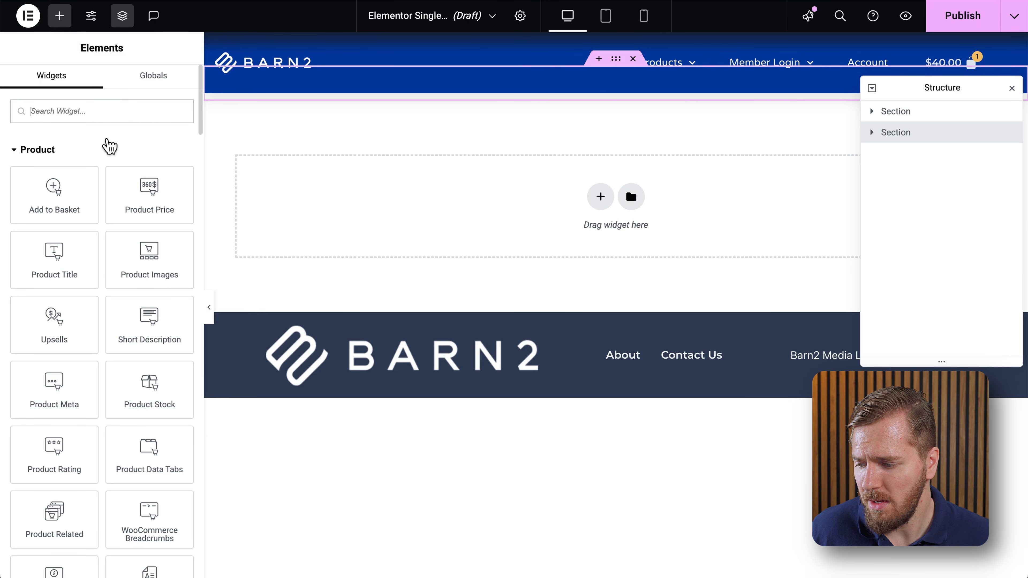
{"action": "left_click", "coordinate": [106, 116]}
{"action": "type", "text": "wooc"}
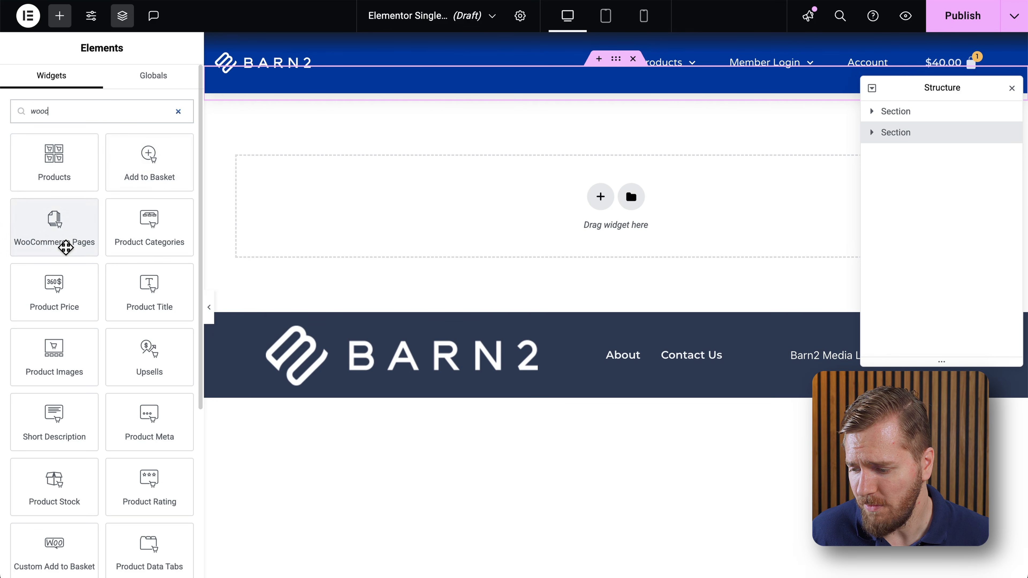
{"action": "left_click_drag", "start_coordinate": [62, 370], "coordinate": [500, 215]}
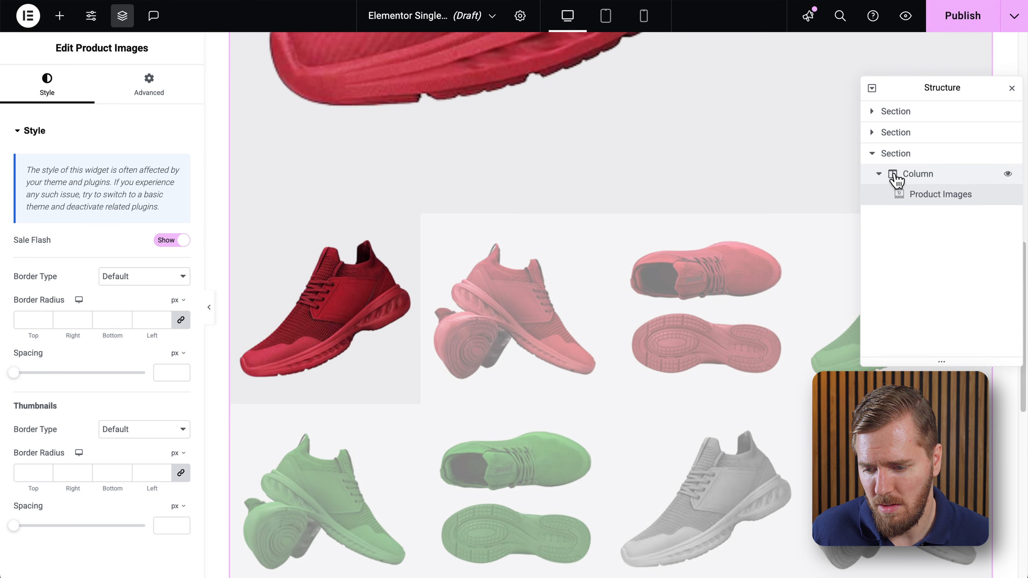
{"action": "right_click", "coordinate": [894, 175]}
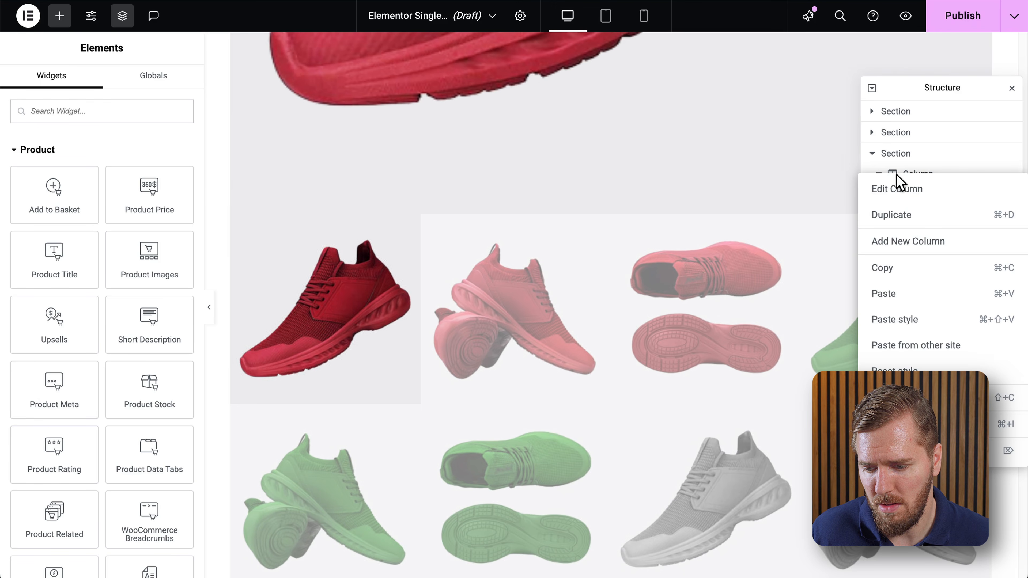
{"action": "left_click", "coordinate": [922, 243]}
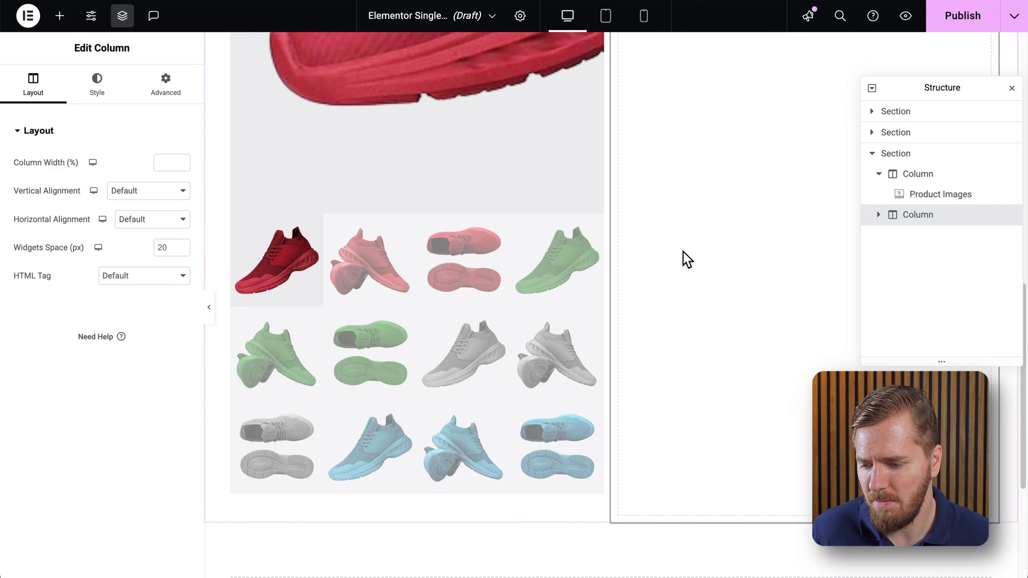
Step: Delete the extra empty sections above the section that contains the Product Images widget
{"action": "scroll", "coordinate": [687, 259], "scroll_direction": "up", "scroll_amount": 5}
{"action": "scroll", "coordinate": [686, 260], "scroll_direction": "up", "scroll_amount": 10}
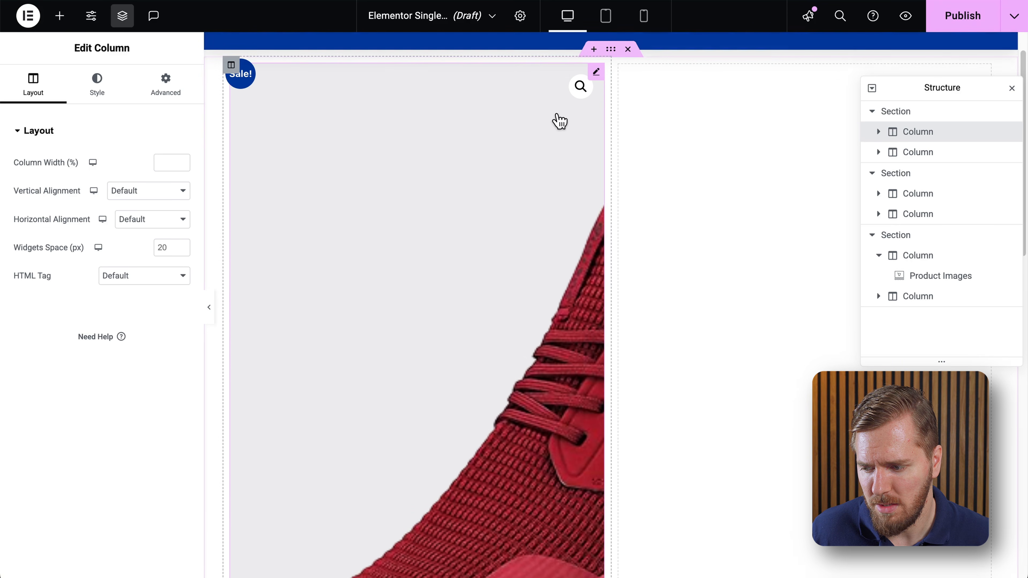
{"action": "scroll", "coordinate": [557, 118], "scroll_direction": "up", "scroll_amount": 2}
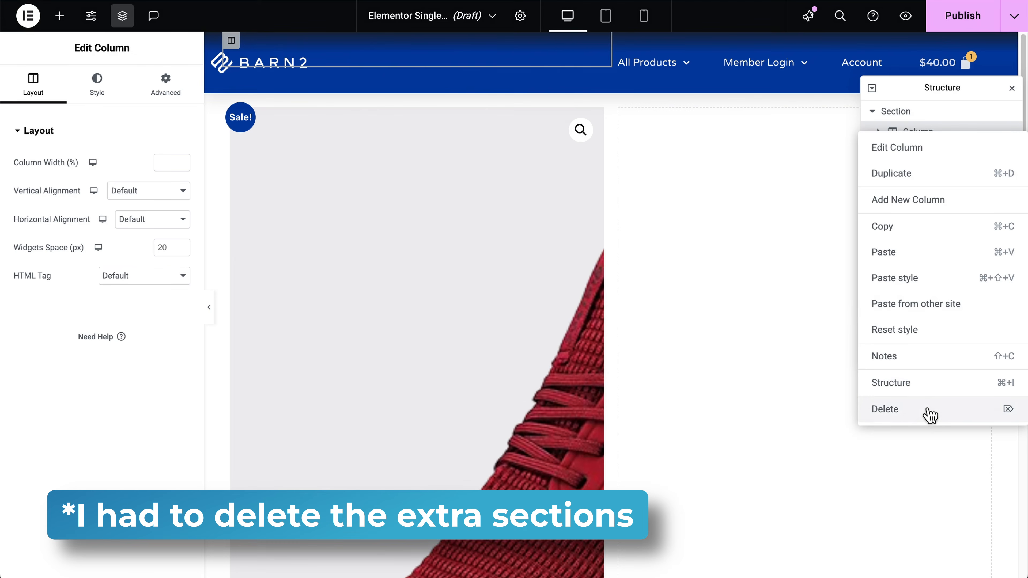
{"action": "left_click", "coordinate": [926, 411]}
{"action": "right_click", "coordinate": [918, 115]}
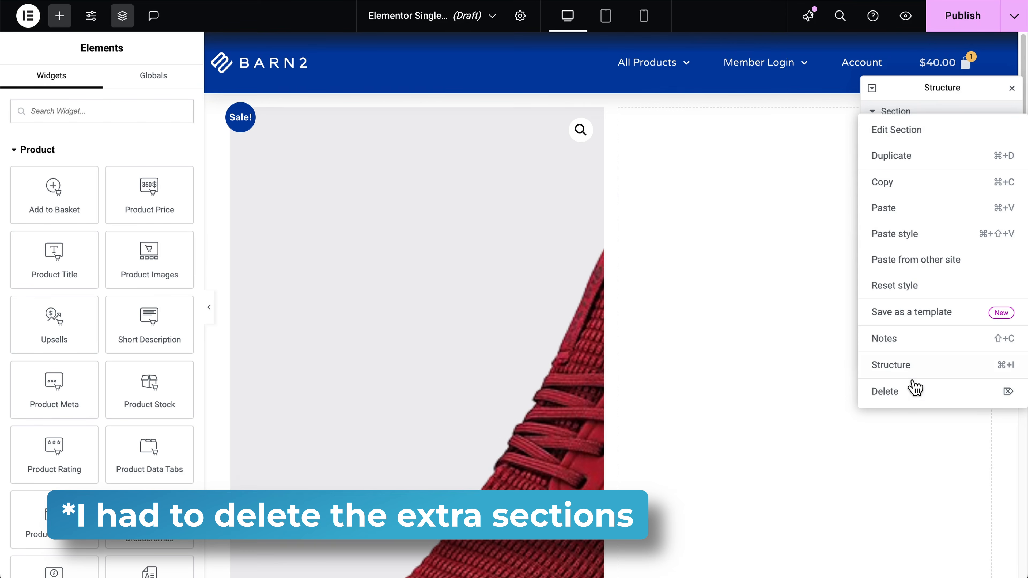
{"action": "left_click", "coordinate": [915, 389]}
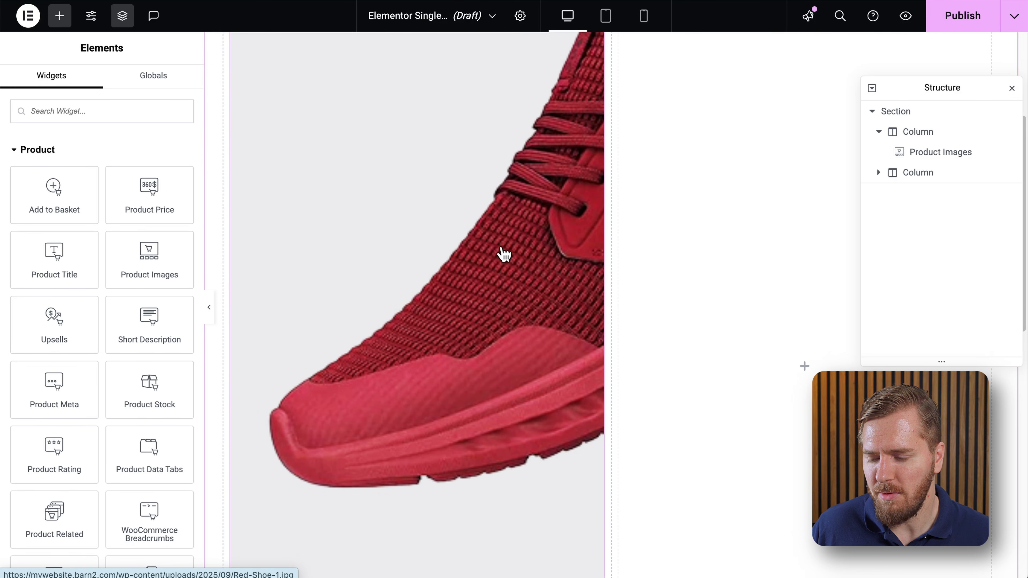
Step: Set both the main image spacing and the thumbnail spacing of the Product Images widget to 10 px
{"action": "scroll", "coordinate": [504, 253], "scroll_direction": "down", "scroll_amount": 5}
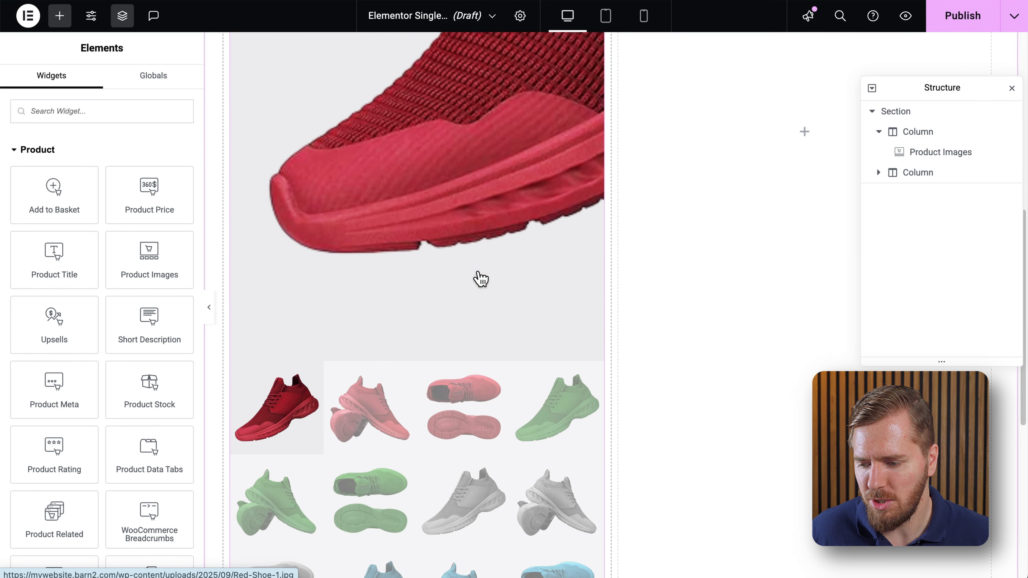
{"action": "scroll", "coordinate": [479, 273], "scroll_direction": "up", "scroll_amount": 8}
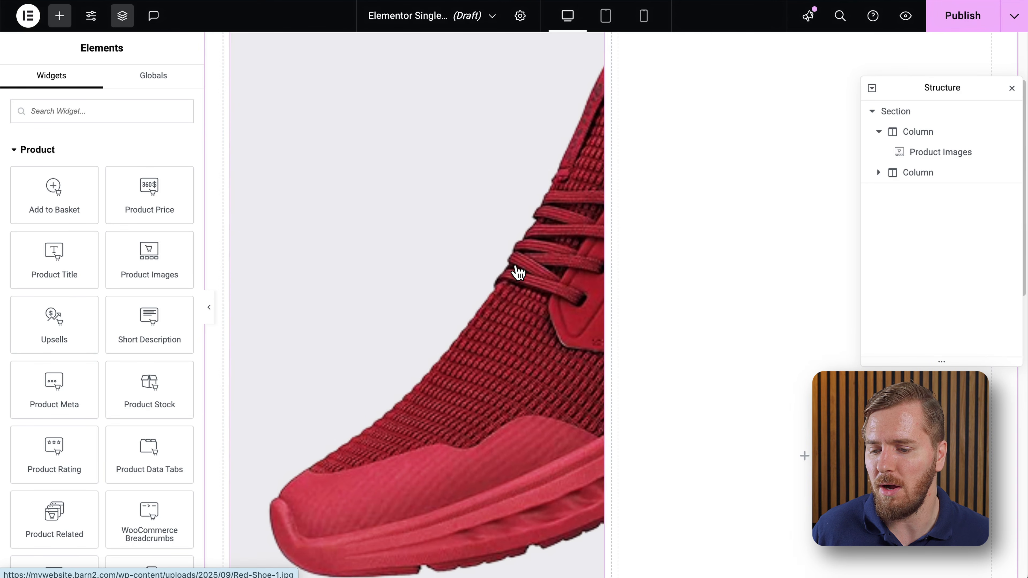
{"action": "scroll", "coordinate": [443, 203], "scroll_direction": "down", "scroll_amount": 3}
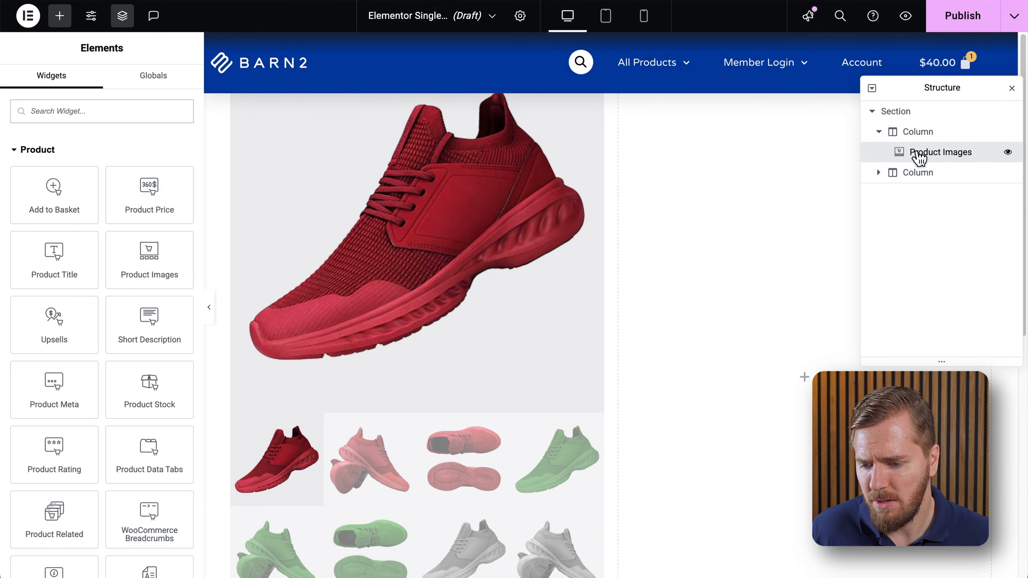
{"action": "left_click", "coordinate": [918, 154]}
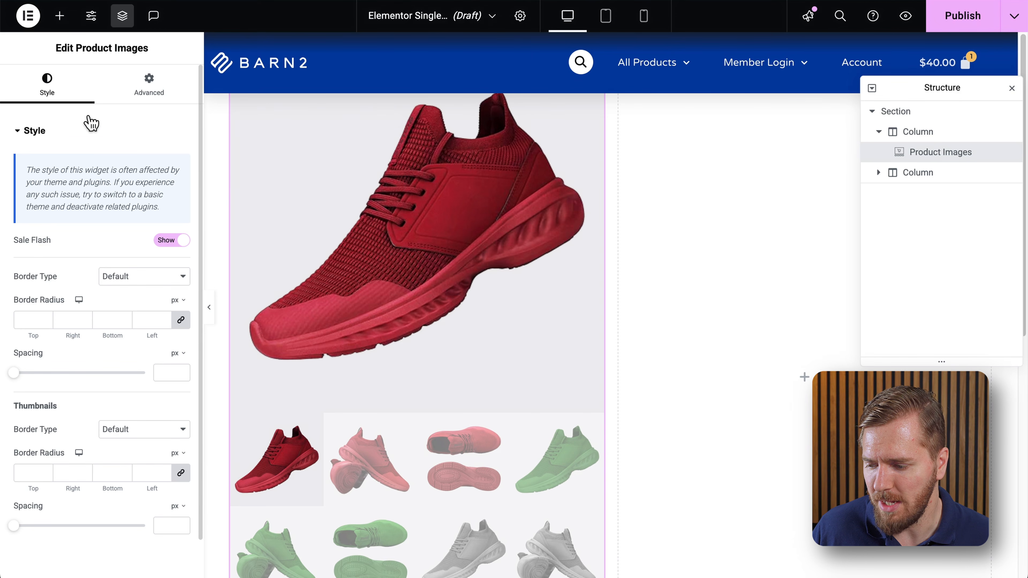
{"action": "left_click_drag", "start_coordinate": [14, 378], "coordinate": [30, 384]}
{"action": "left_click_drag", "start_coordinate": [14, 525], "coordinate": [31, 534]}
{"action": "scroll", "coordinate": [156, 443], "scroll_direction": "down", "scroll_amount": 2}
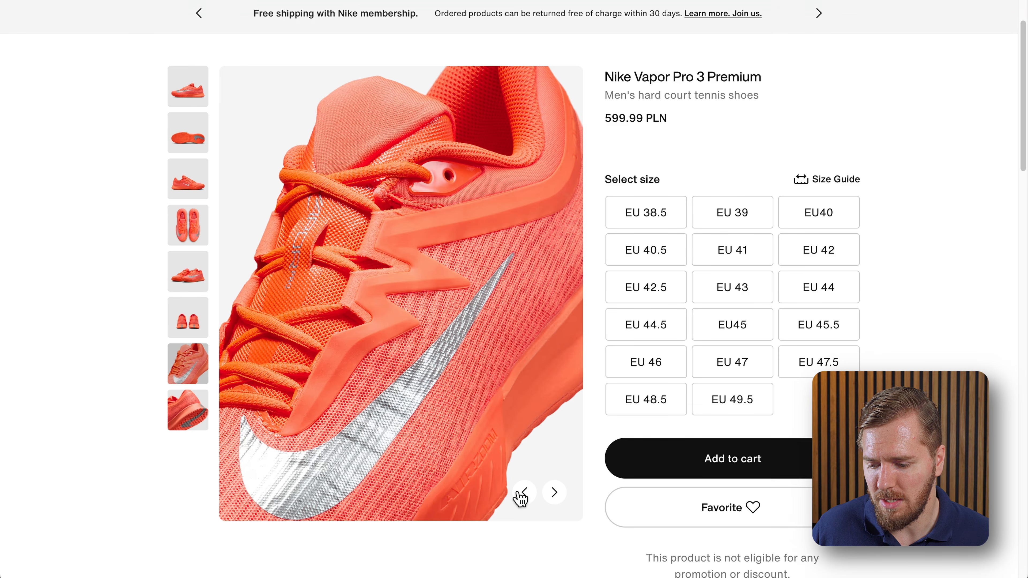
Step: Step back and forward through the image gallery on the Nike Vapor Pro 3 Premium product page
{"action": "left_click", "coordinate": [523, 492]}
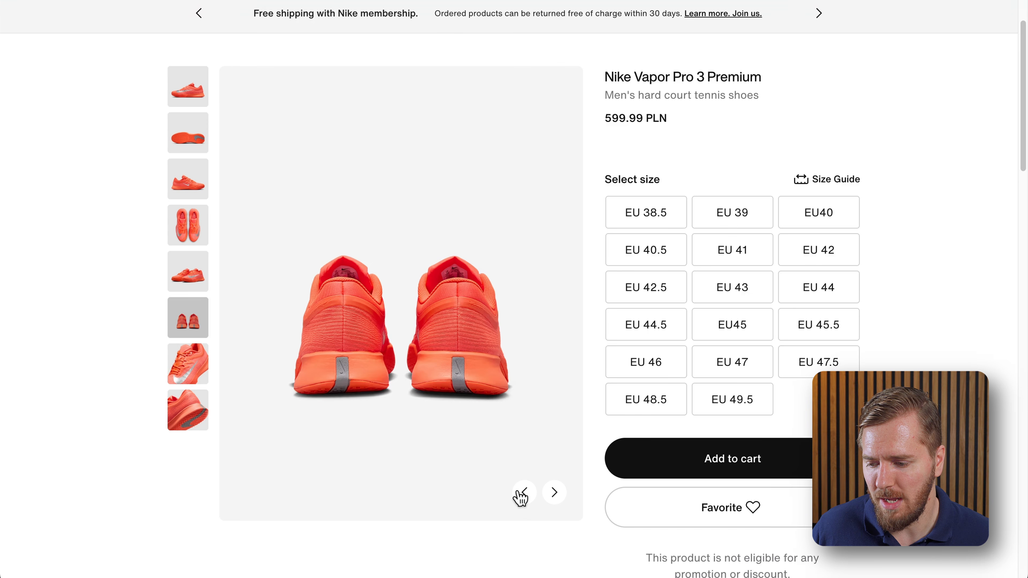
{"action": "left_click", "coordinate": [525, 492]}
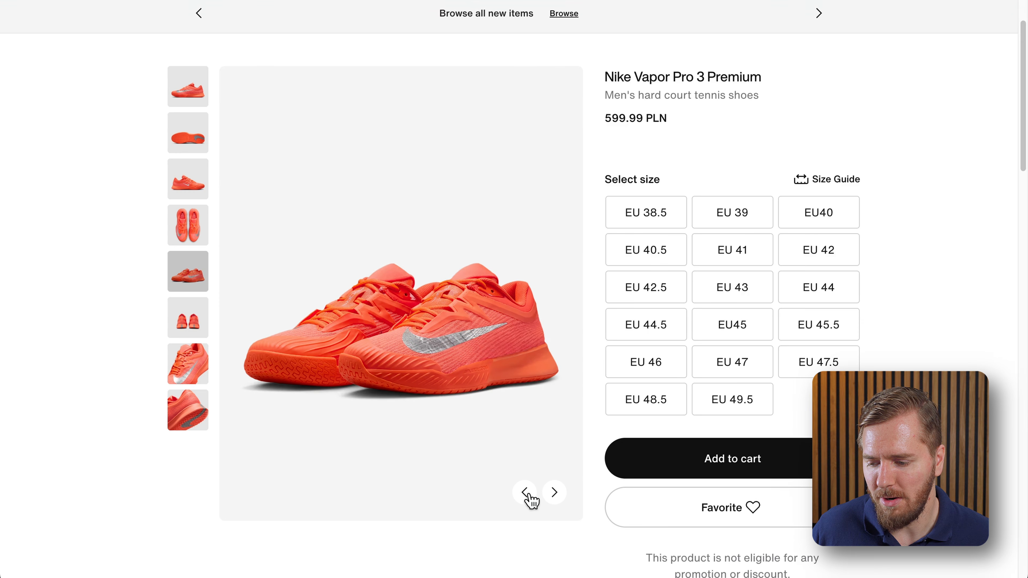
{"action": "left_click", "coordinate": [555, 494]}
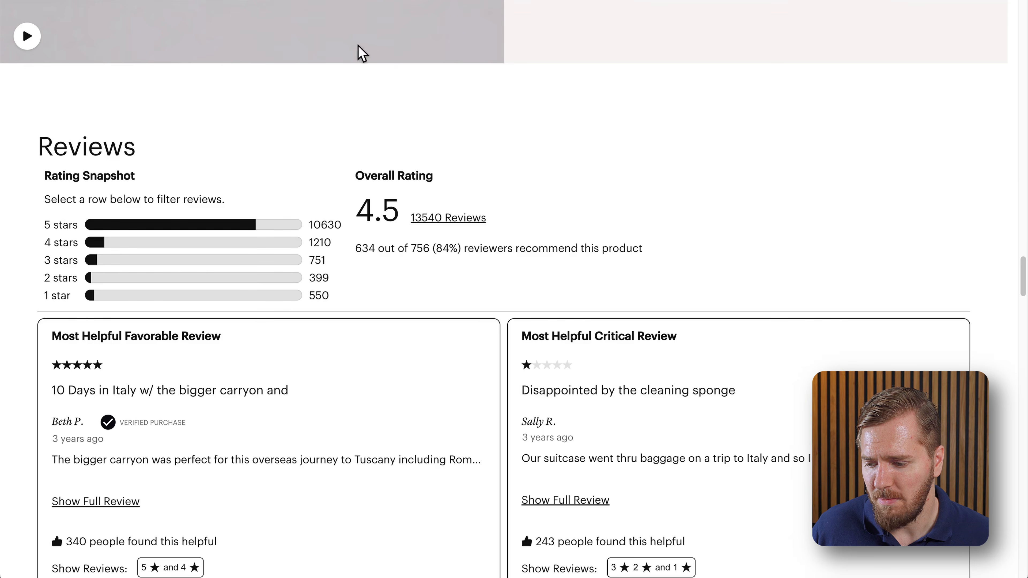
Step: Examine the image gallery and product layout on Away's The Bigger Carry-On page, advancing to the next gallery image
{"action": "scroll", "coordinate": [427, 168], "scroll_direction": "up", "scroll_amount": 20}
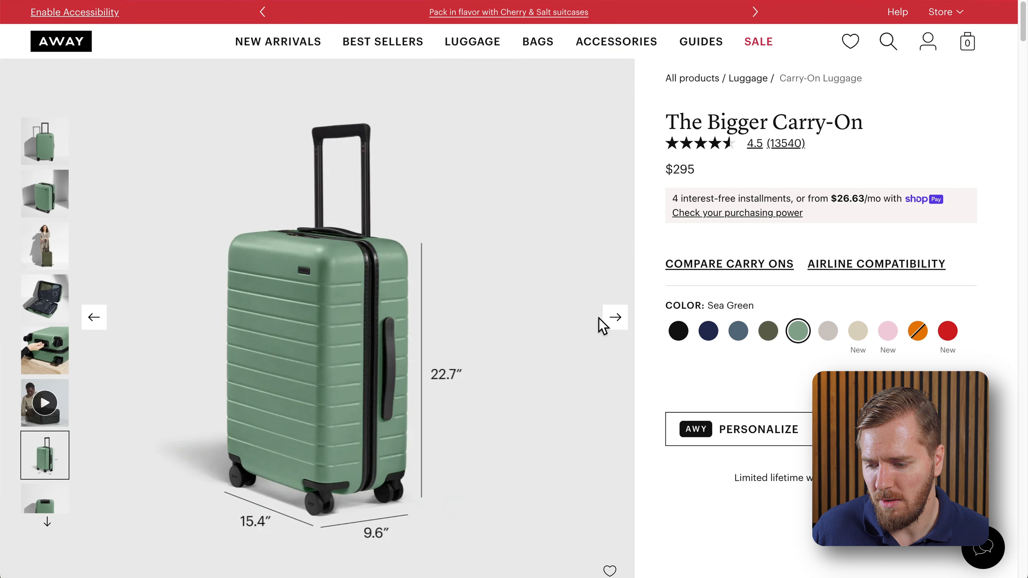
{"action": "left_click", "coordinate": [614, 320]}
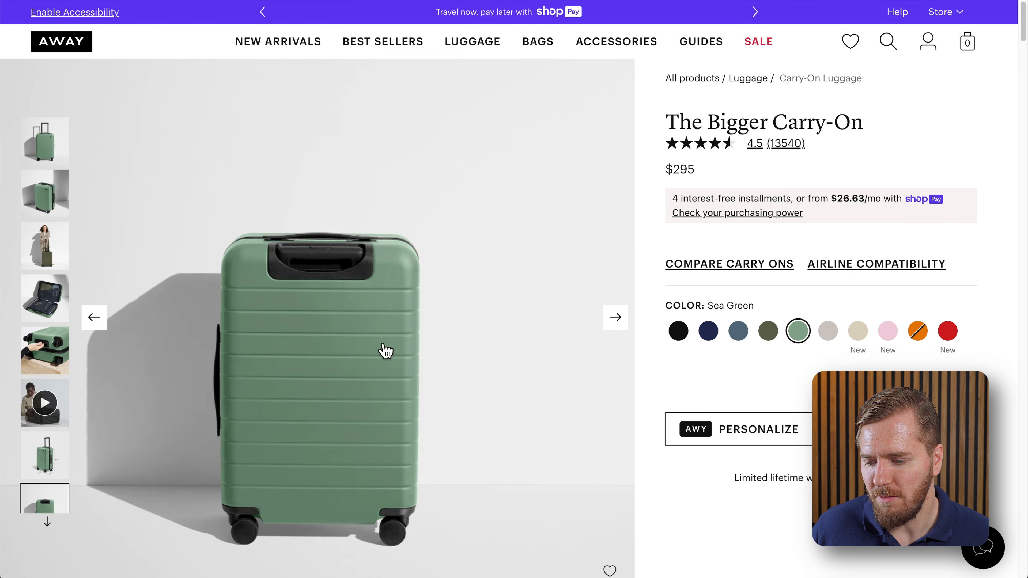
{"action": "scroll", "coordinate": [384, 350], "scroll_direction": "down", "scroll_amount": 5}
{"action": "scroll", "coordinate": [385, 351], "scroll_direction": "up", "scroll_amount": 4}
{"action": "scroll", "coordinate": [385, 349], "scroll_direction": "down", "scroll_amount": 1}
{"action": "scroll", "coordinate": [380, 202], "scroll_direction": "up", "scroll_amount": 1}
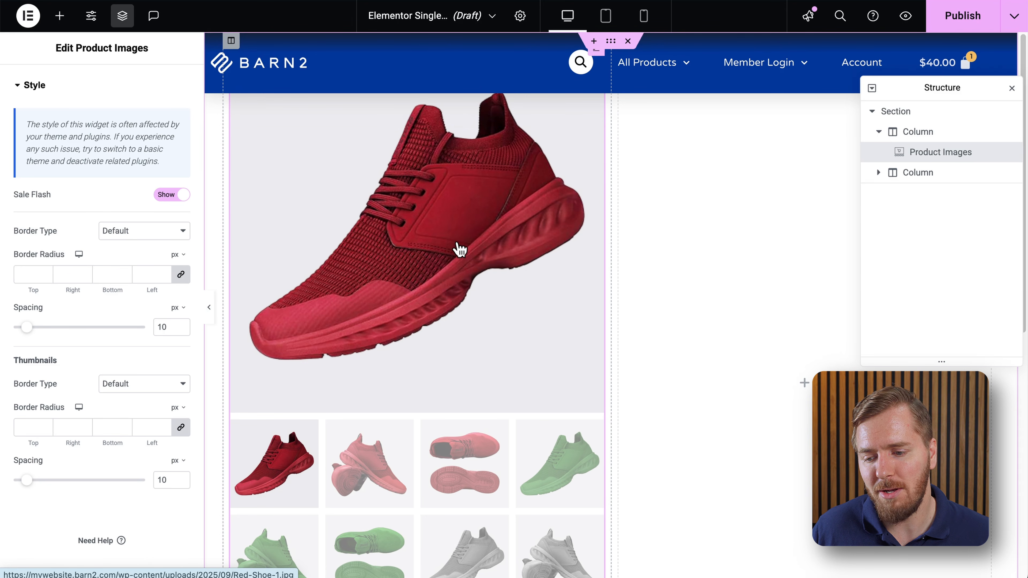
Step: Add a new empty column ahead of the Product Images column and narrow it to about 7.6% of the section width
{"action": "scroll", "coordinate": [460, 249], "scroll_direction": "down", "scroll_amount": 7}
{"action": "scroll", "coordinate": [460, 248], "scroll_direction": "up", "scroll_amount": 4}
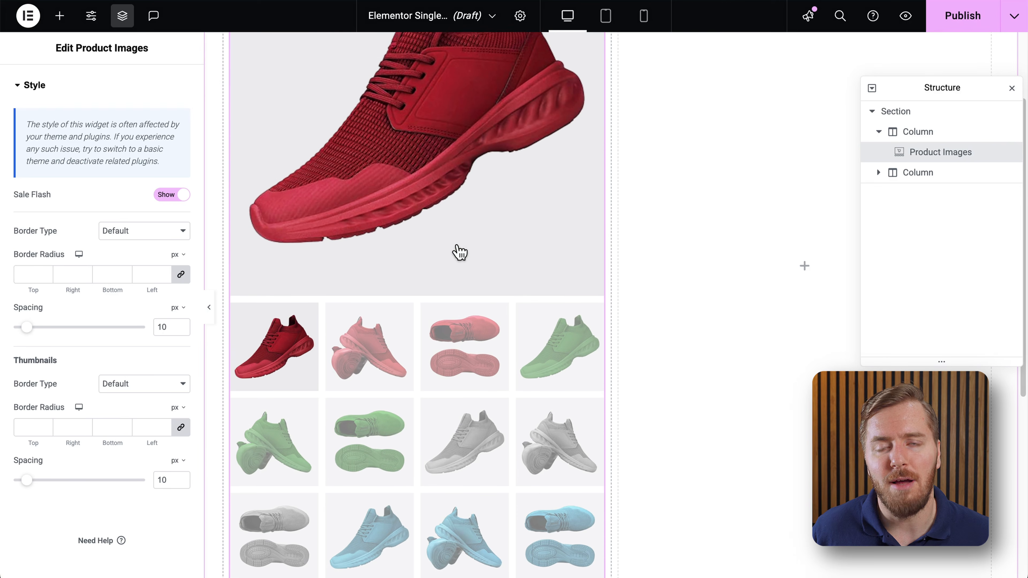
{"action": "scroll", "coordinate": [460, 252], "scroll_direction": "up", "scroll_amount": 1}
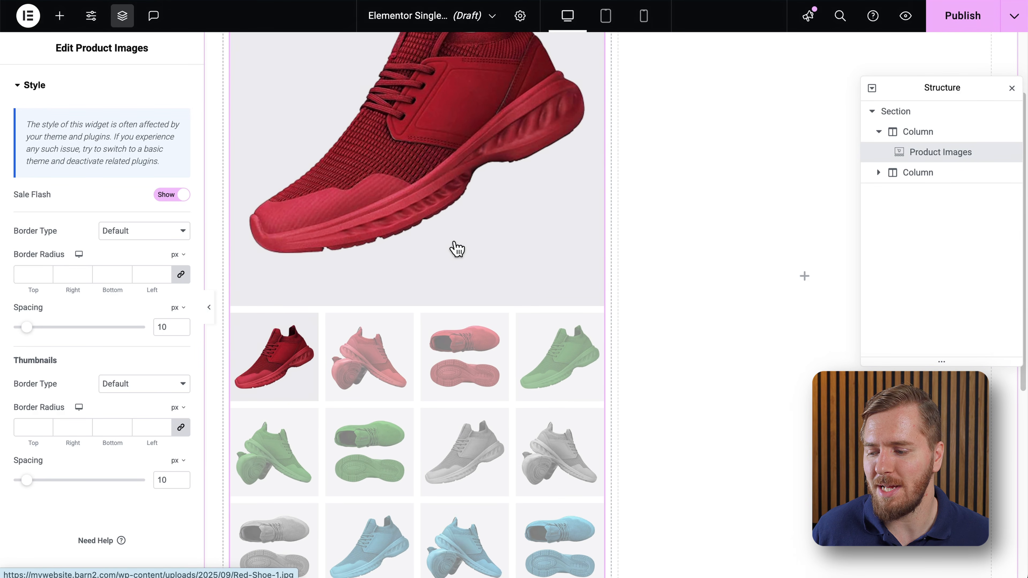
{"action": "scroll", "coordinate": [400, 247], "scroll_direction": "down", "scroll_amount": 2}
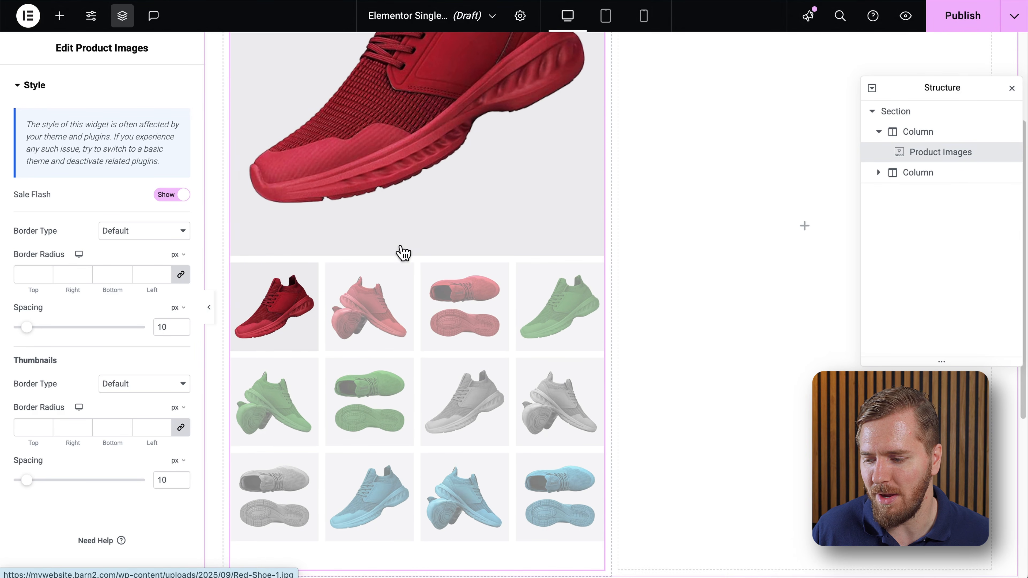
{"action": "scroll", "coordinate": [399, 250], "scroll_direction": "up", "scroll_amount": 3}
{"action": "right_click", "coordinate": [918, 134]}
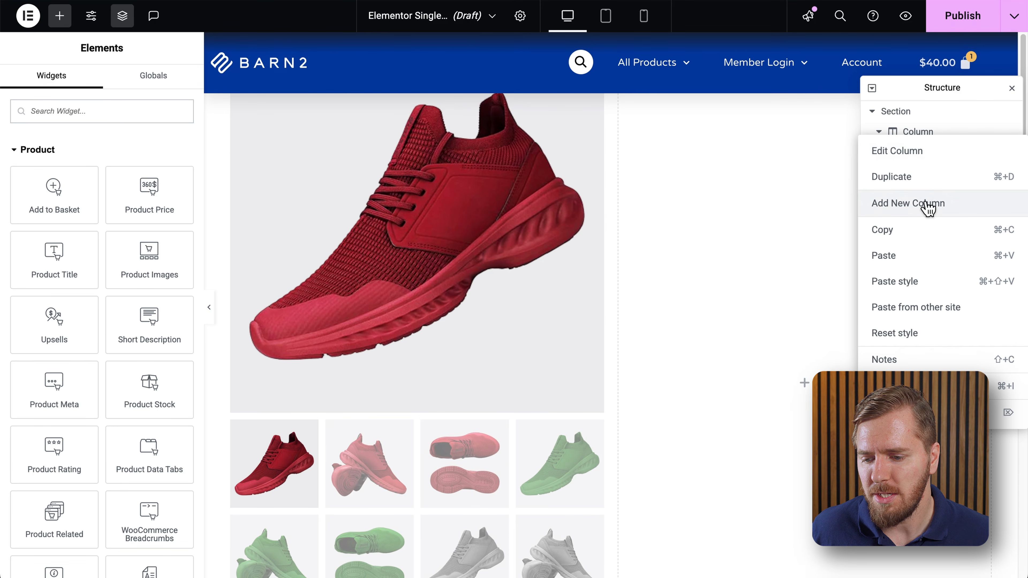
{"action": "left_click", "coordinate": [927, 203]}
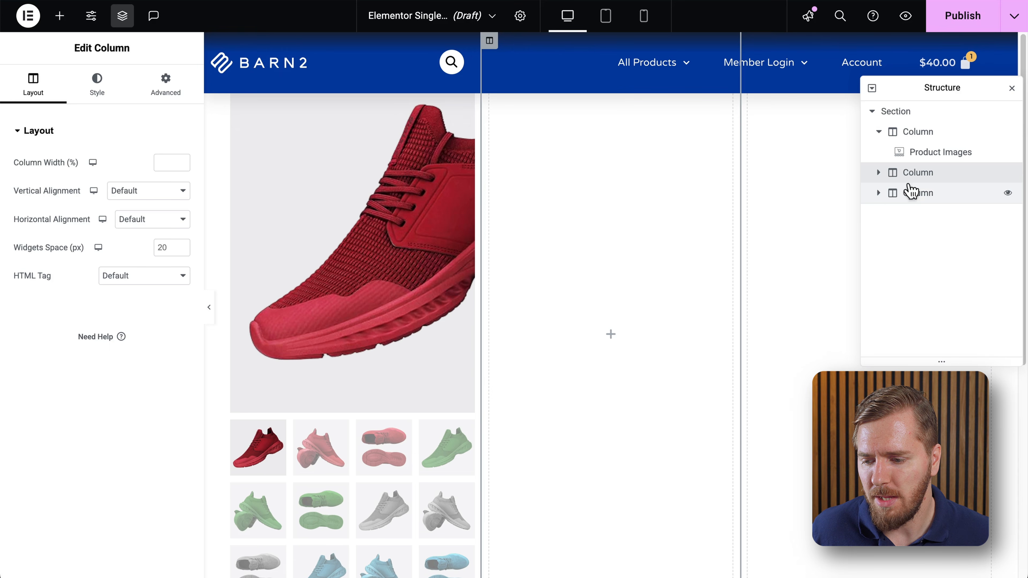
{"action": "left_click_drag", "start_coordinate": [918, 172], "coordinate": [911, 137]}
{"action": "left_click_drag", "start_coordinate": [488, 237], "coordinate": [287, 239]}
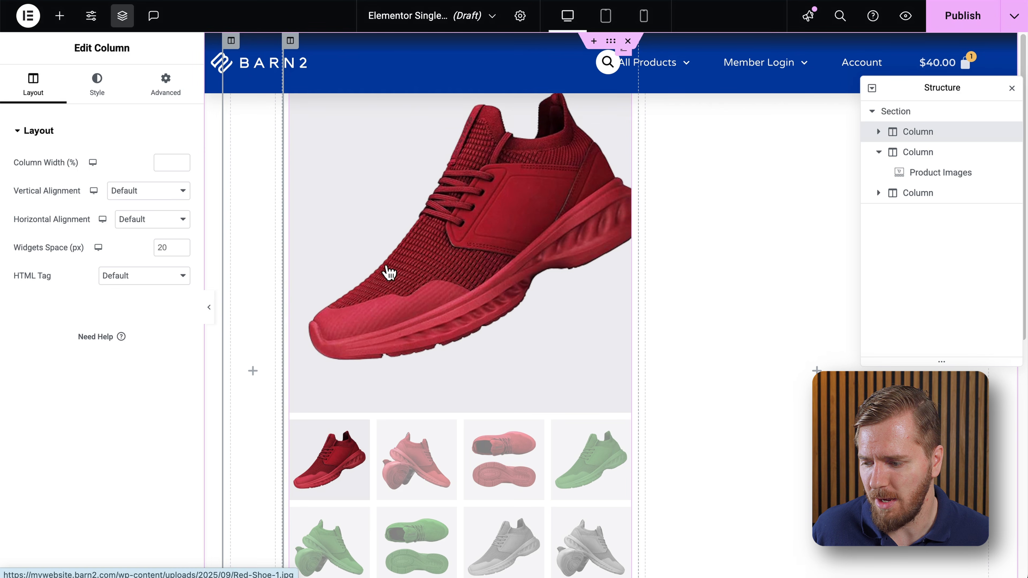
Step: Hide the narrow empty first column on tablet portrait and mobile portrait
{"action": "left_click", "coordinate": [257, 233]}
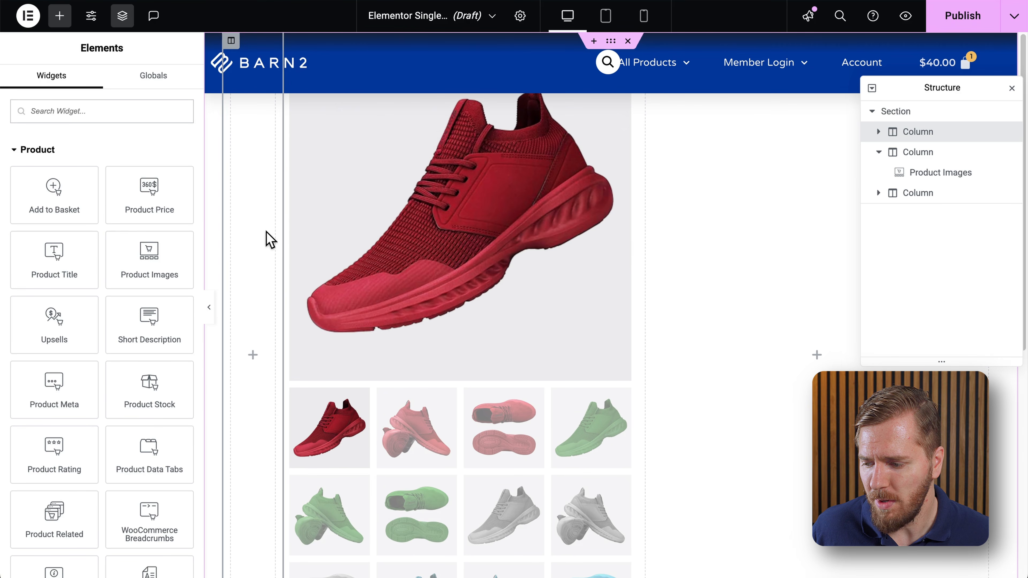
{"action": "left_click", "coordinate": [917, 133]}
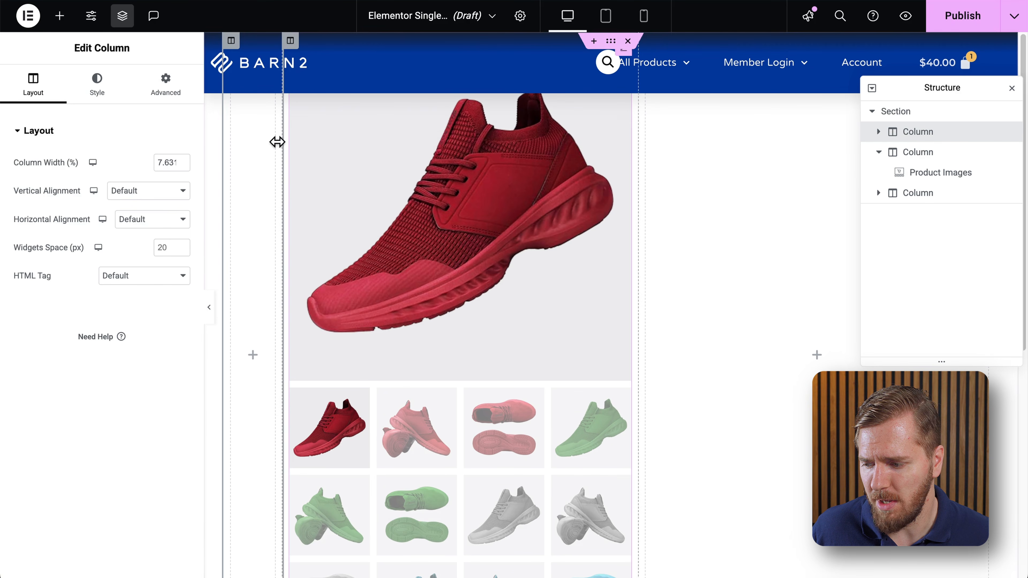
{"action": "left_click", "coordinate": [166, 97]}
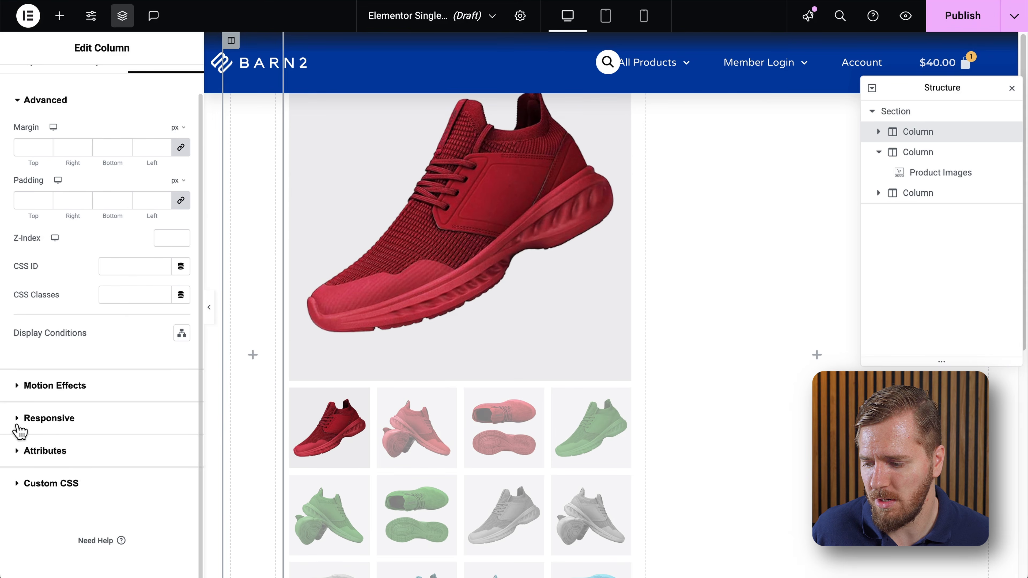
{"action": "left_click", "coordinate": [21, 425]}
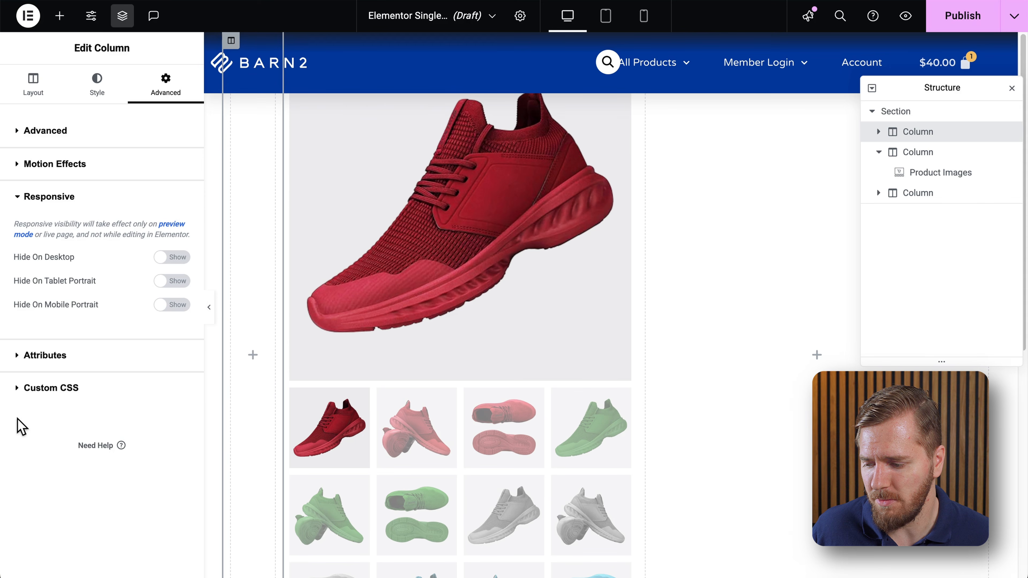
{"action": "left_click", "coordinate": [171, 284]}
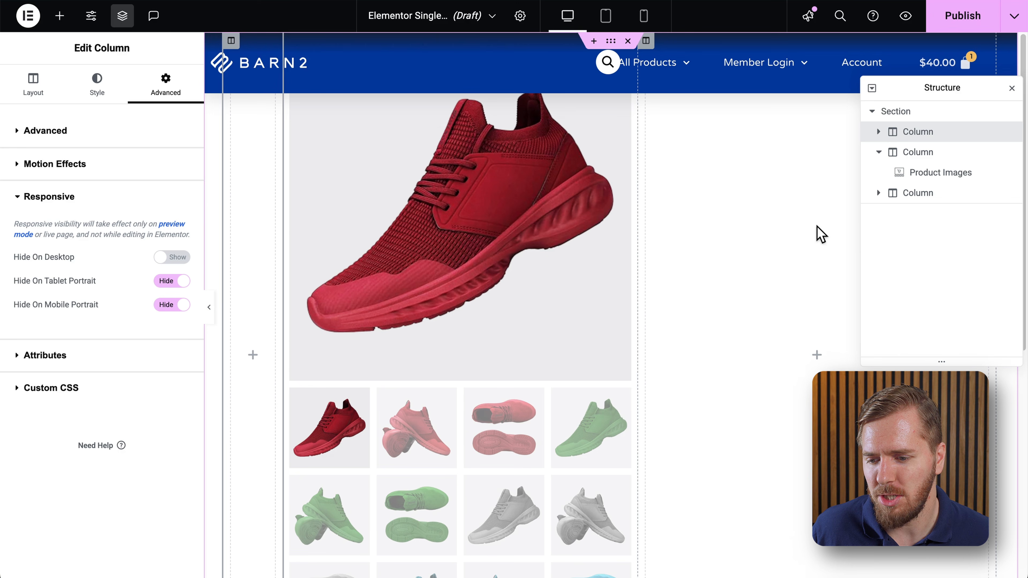
Step: Add a WooCommerce Breadcrumbs widget to the empty column after the Product Images column
{"action": "left_click", "coordinate": [743, 231]}
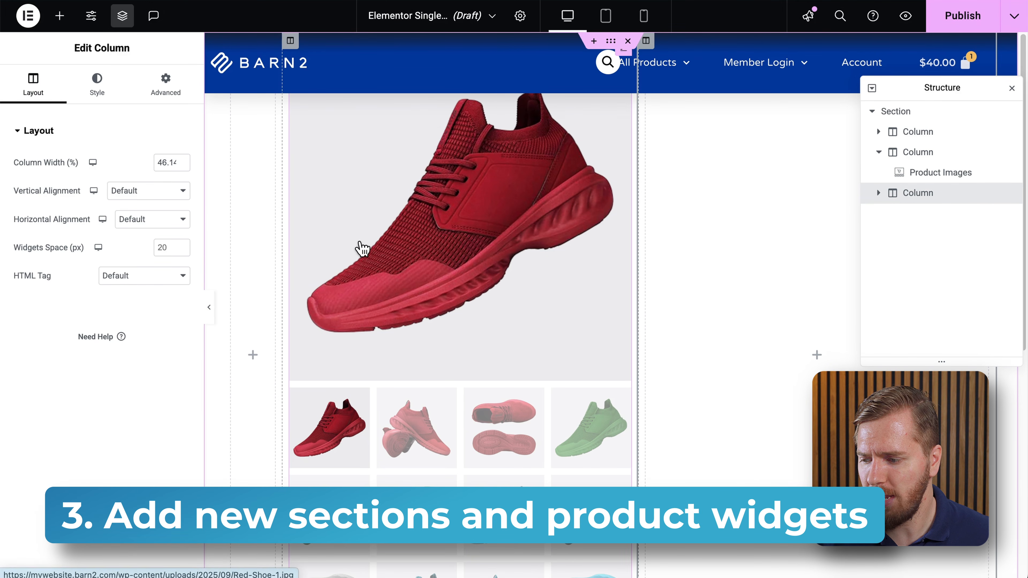
{"action": "left_click", "coordinate": [60, 17]}
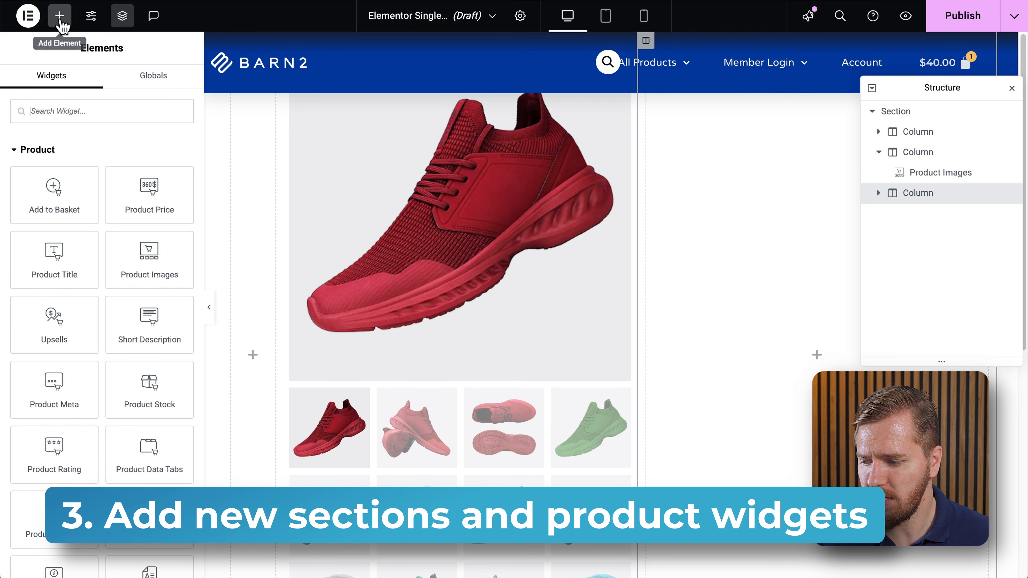
{"action": "left_click", "coordinate": [105, 110]}
{"action": "type", "text": "brea"}
{"action": "left_click_drag", "start_coordinate": [156, 170], "coordinate": [752, 195]}
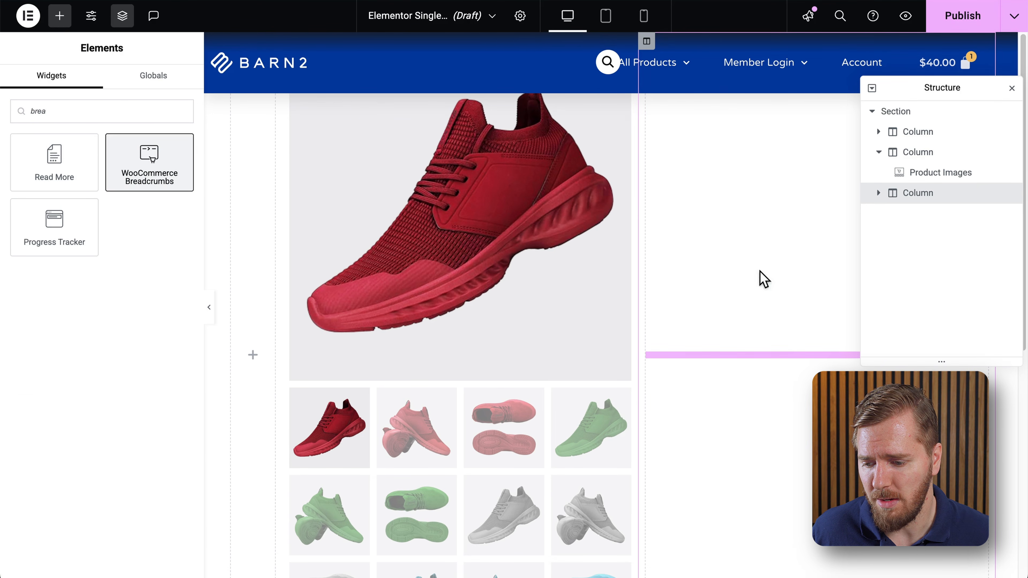
{"action": "left_click", "coordinate": [770, 280]}
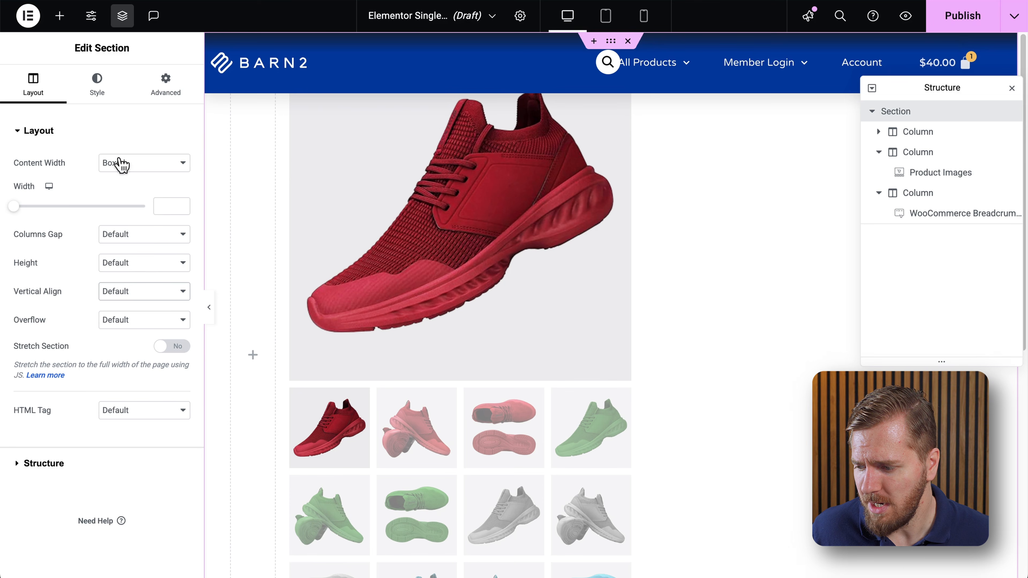
Step: Set the section's top margin to 105 px to clear the site header
{"action": "left_click", "coordinate": [150, 87]}
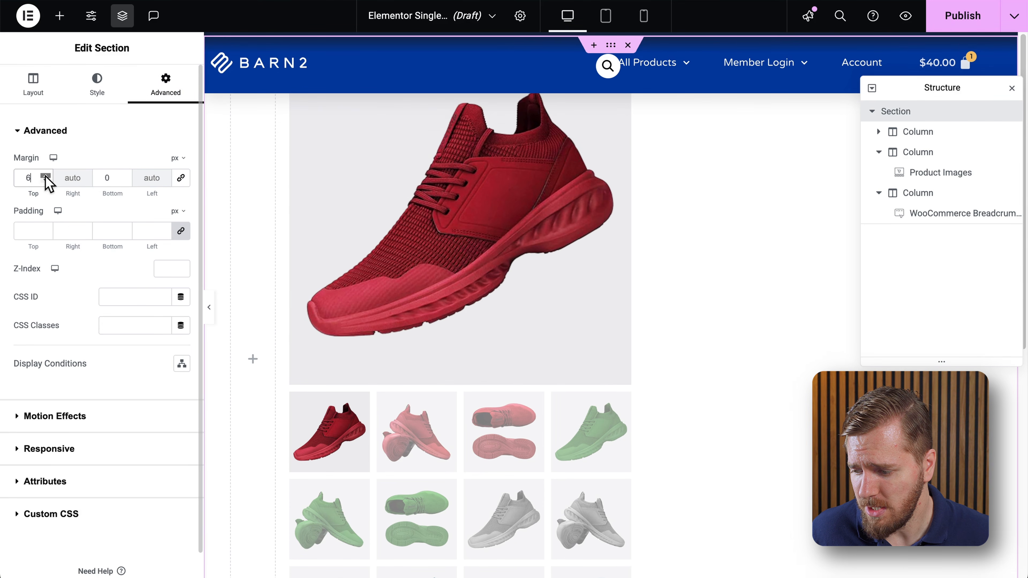
{"action": "left_click", "coordinate": [45, 176]}
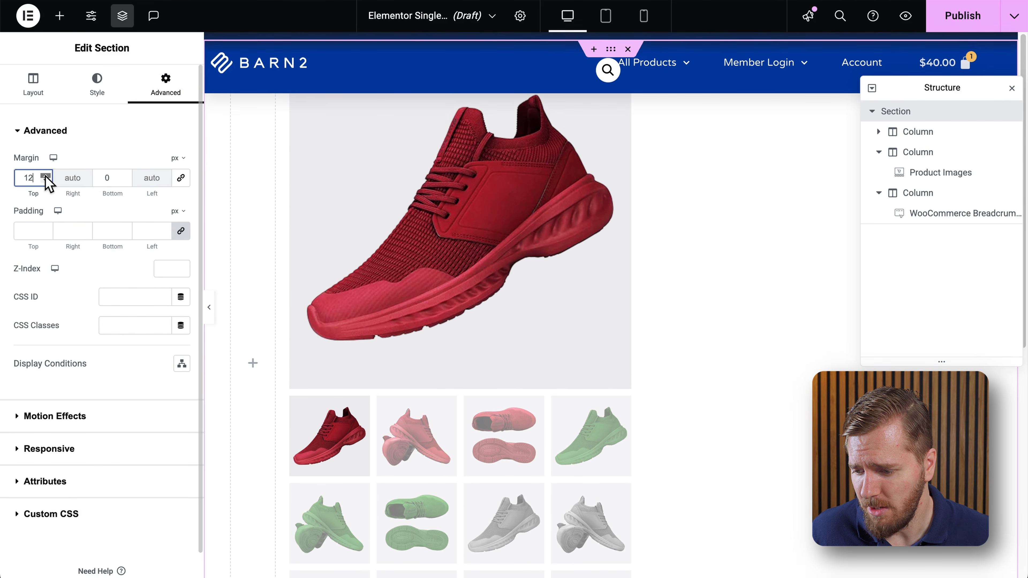
{"action": "left_click_drag", "start_coordinate": [45, 176], "coordinate": [45, 183]}
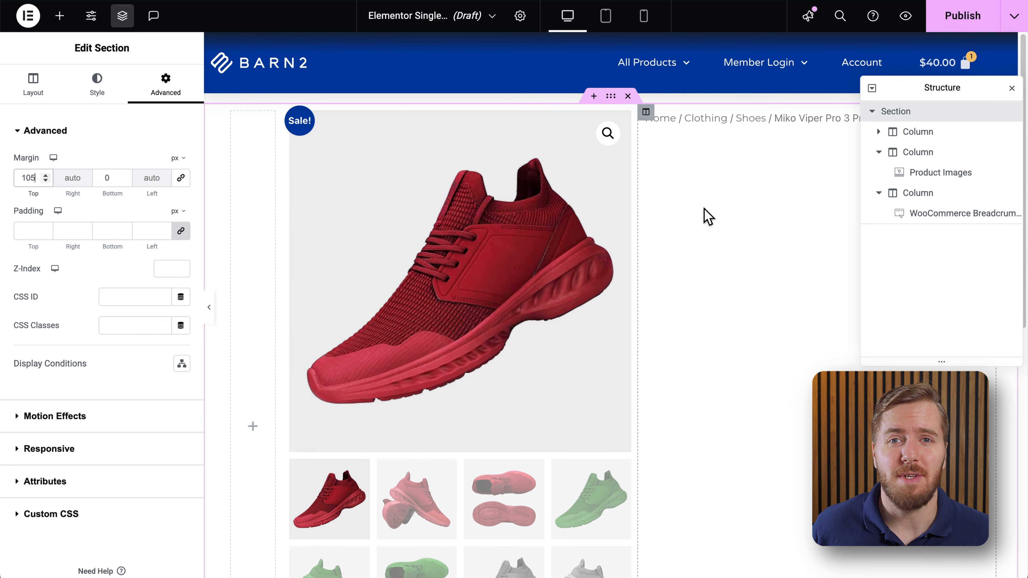
Step: Set the typography size of the WooCommerce Breadcrumbs widget to 12 px
{"action": "left_click", "coordinate": [920, 197]}
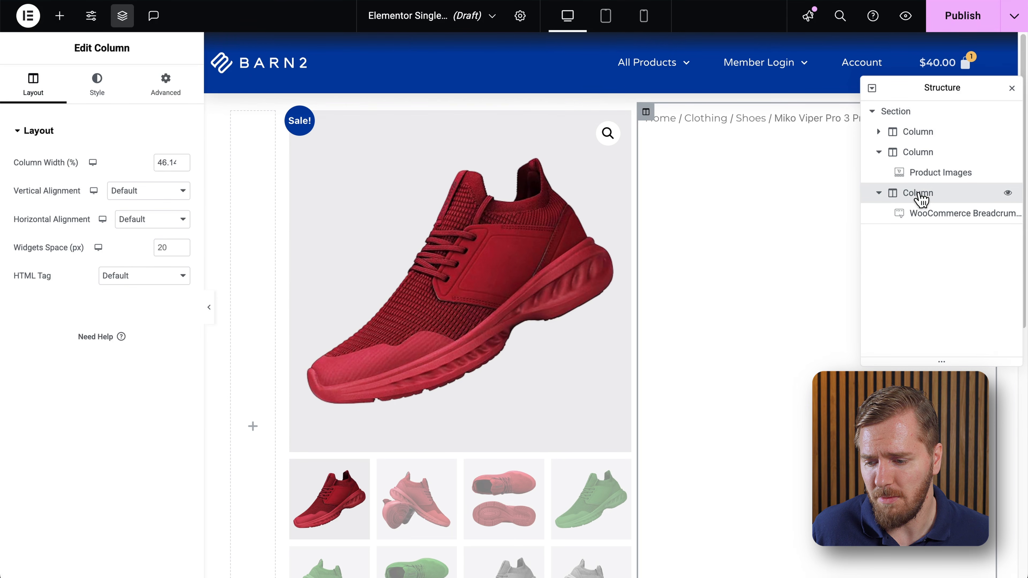
{"action": "left_click", "coordinate": [745, 122]}
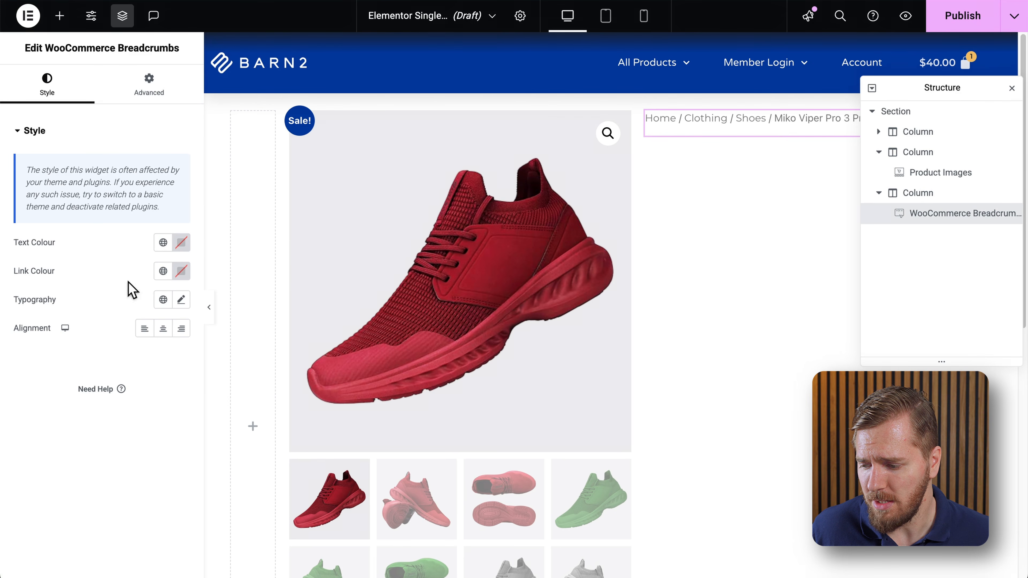
{"action": "left_click", "coordinate": [181, 299]}
{"action": "left_click", "coordinate": [31, 320]}
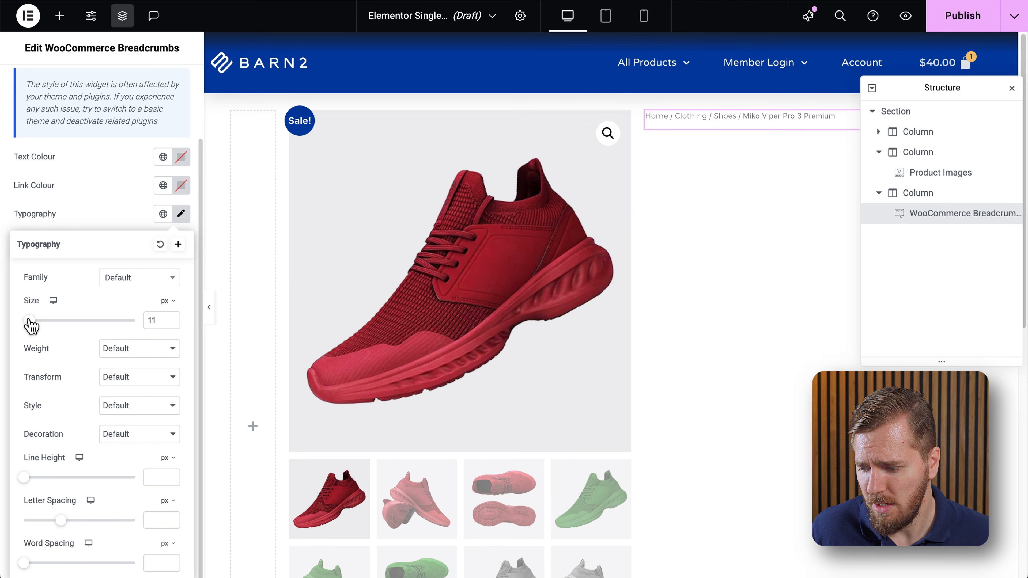
{"action": "left_click_drag", "start_coordinate": [30, 320], "coordinate": [30, 319]}
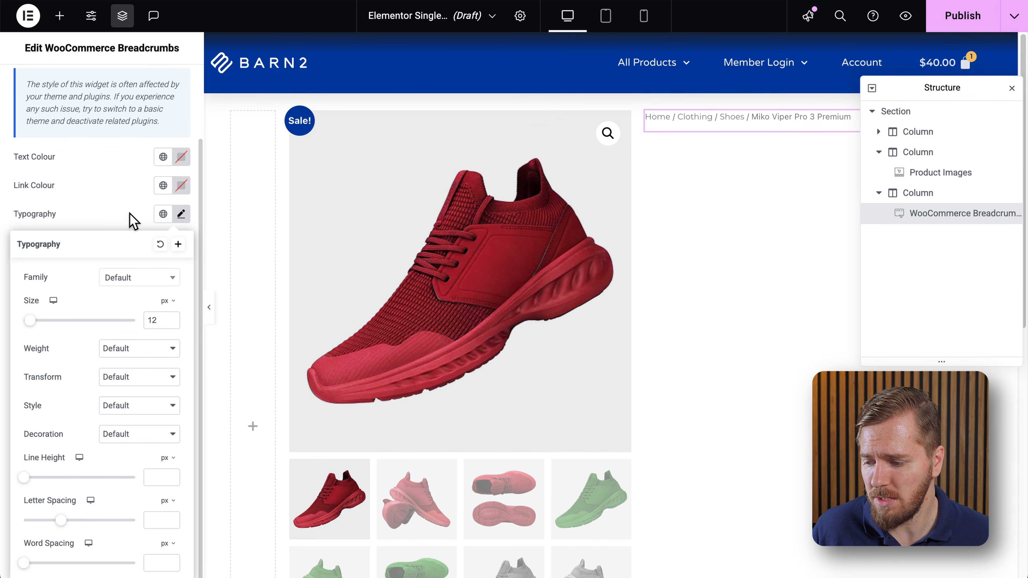
{"action": "left_click", "coordinate": [127, 222]}
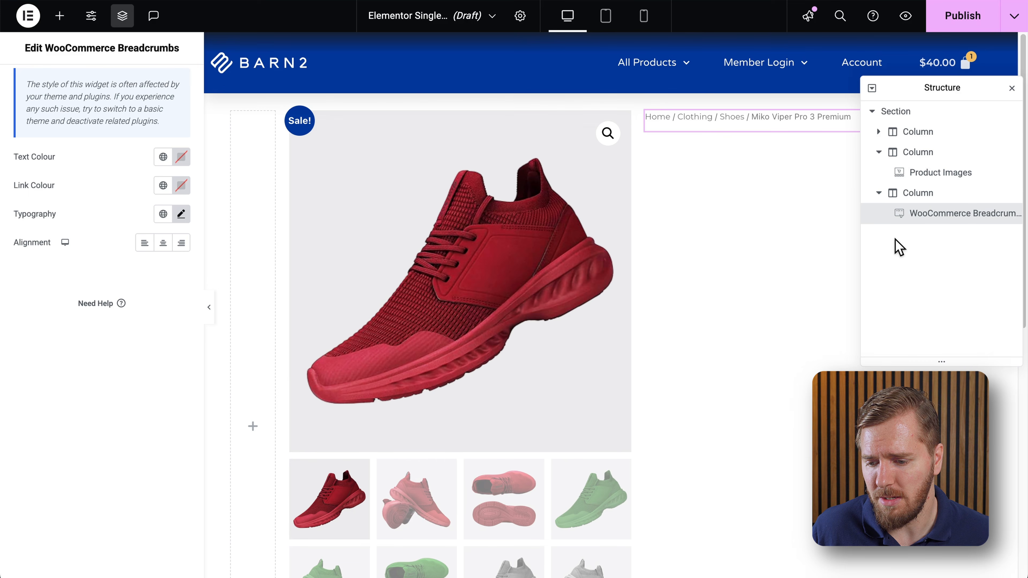
Step: Find the Product Title widget and place it directly below the breadcrumbs
{"action": "left_click", "coordinate": [60, 15]}
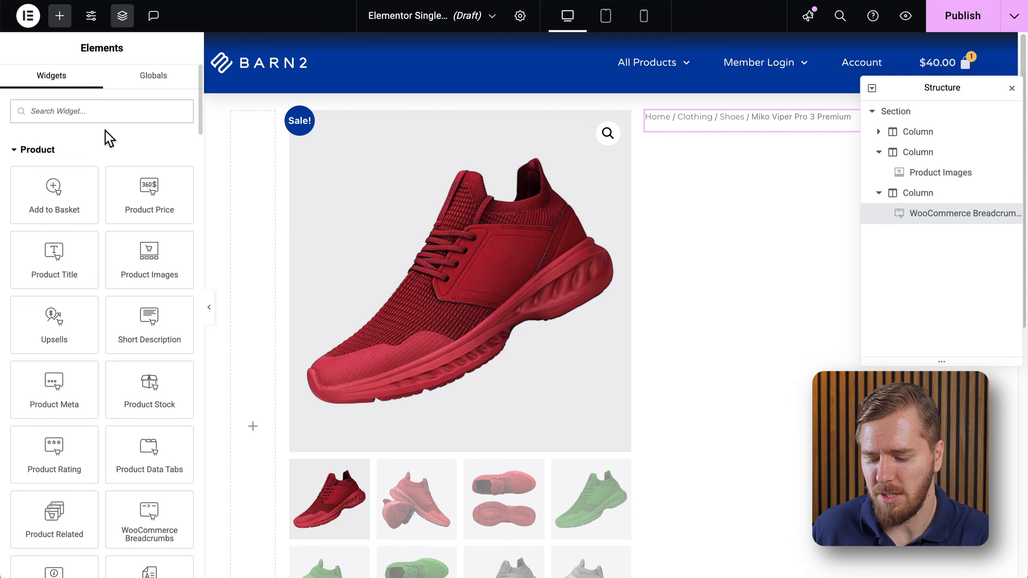
{"action": "type", "text": "product t"}
{"action": "left_click_drag", "start_coordinate": [55, 172], "coordinate": [782, 138]}
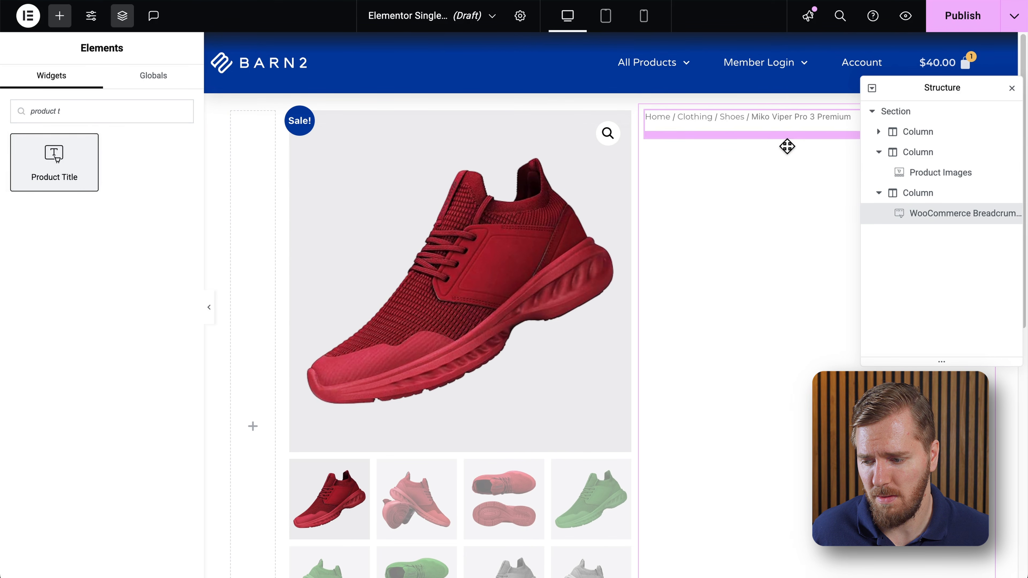
{"action": "left_click_drag", "start_coordinate": [67, 161], "coordinate": [745, 145]}
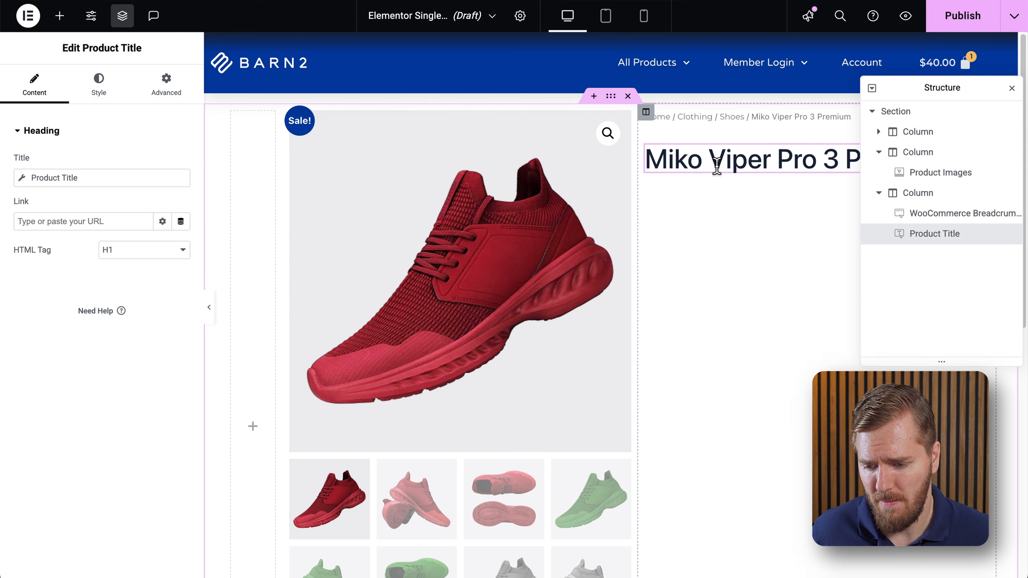
Step: Set the Product Title's font weight to 600 (Semi Bold)
{"action": "scroll", "coordinate": [729, 198], "scroll_direction": "down", "scroll_amount": 2}
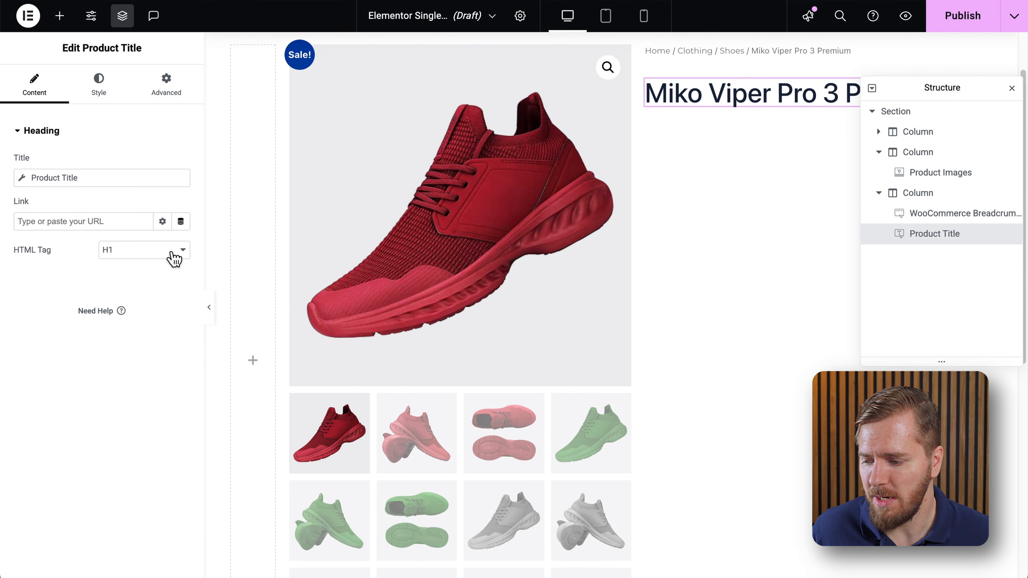
{"action": "left_click", "coordinate": [99, 94]}
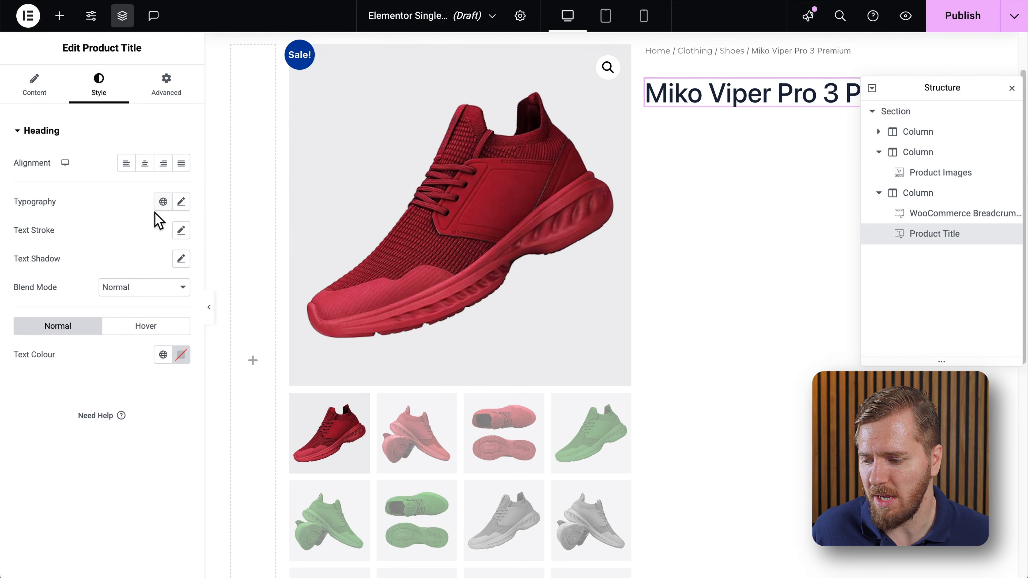
{"action": "left_click", "coordinate": [181, 203]}
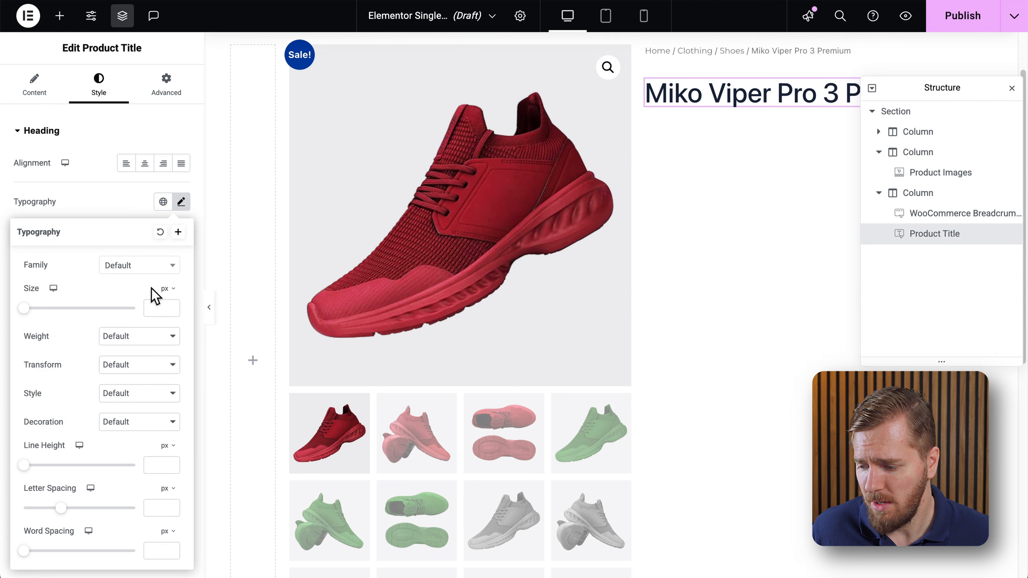
{"action": "left_click", "coordinate": [144, 342]}
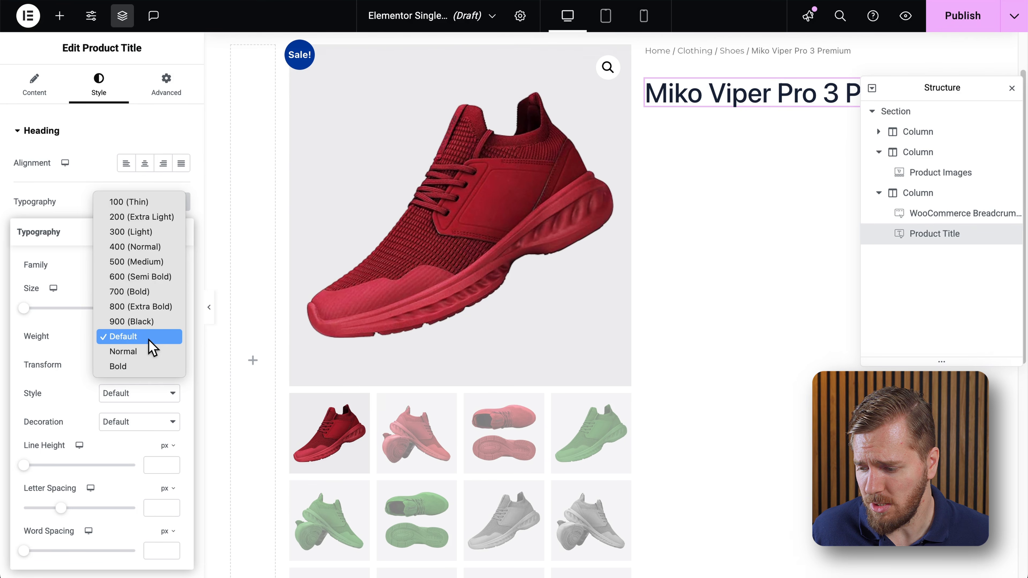
{"action": "left_click", "coordinate": [155, 280]}
Step: Add a Product Rating widget below the product title and set its star colour to the global Primary colour
{"action": "left_click_drag", "start_coordinate": [54, 227], "coordinate": [741, 121]}
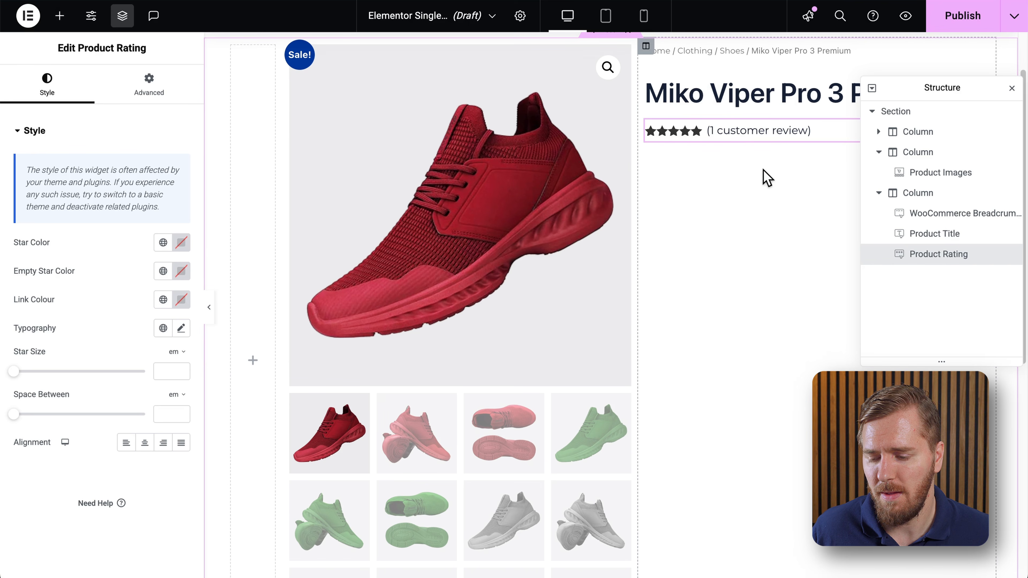
{"action": "left_click", "coordinate": [160, 249]}
{"action": "left_click", "coordinate": [33, 304]}
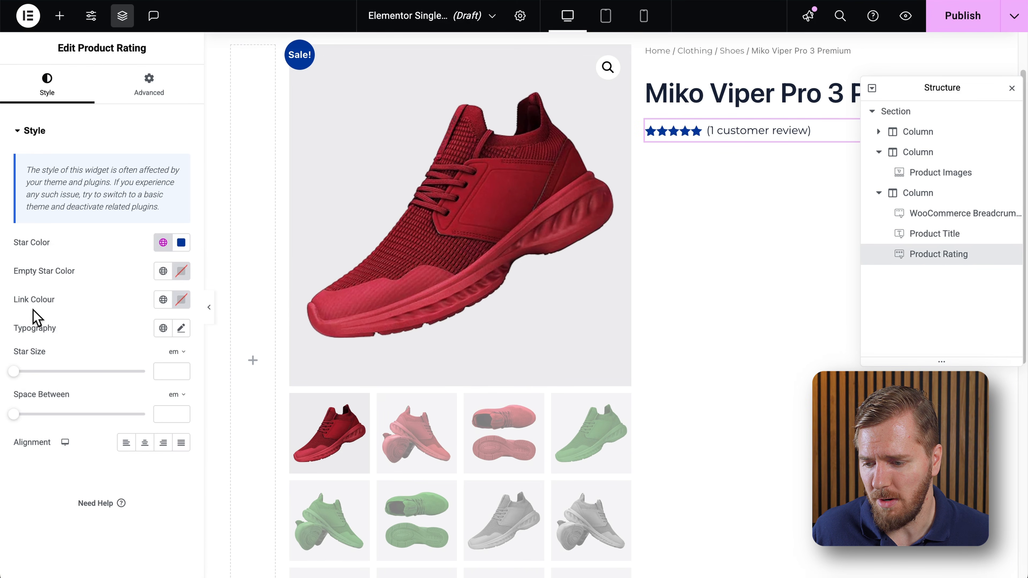
Step: Set the Product Rating's empty star colour to the global Light 3 colour and its link colour to Primary
{"action": "left_click", "coordinate": [163, 270]}
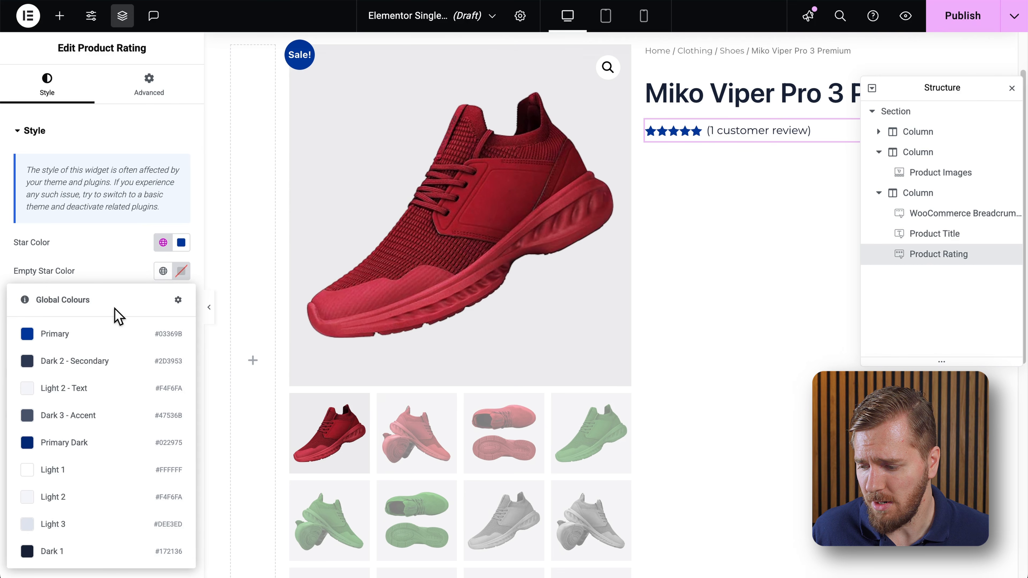
{"action": "left_click", "coordinate": [31, 525]}
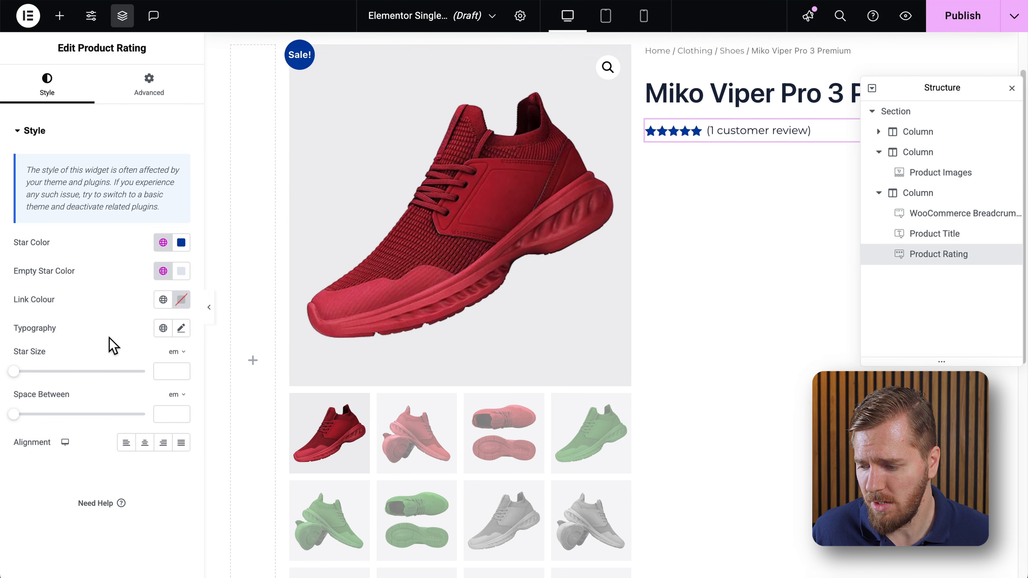
{"action": "left_click", "coordinate": [163, 299]}
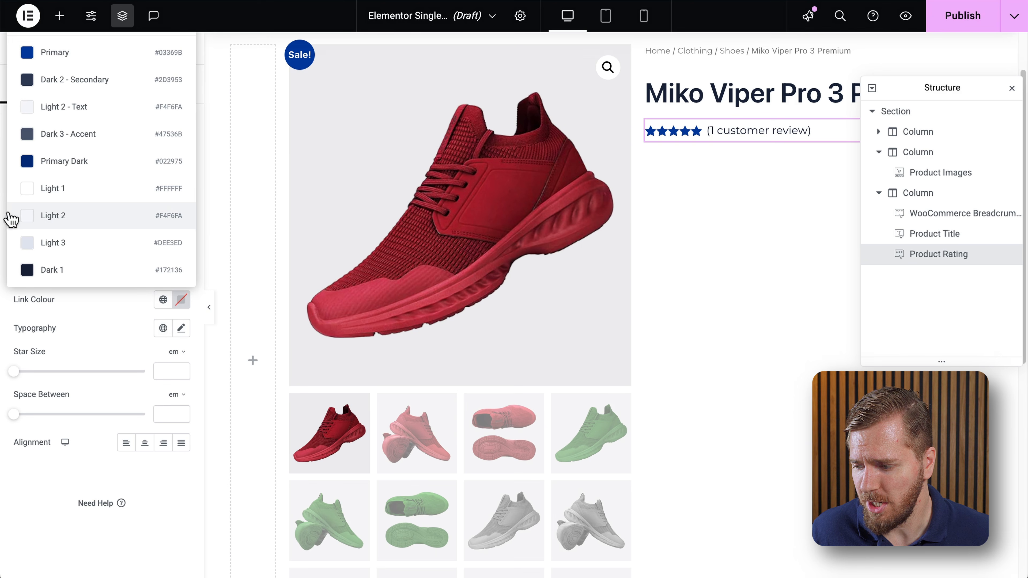
{"action": "left_click", "coordinate": [48, 66]}
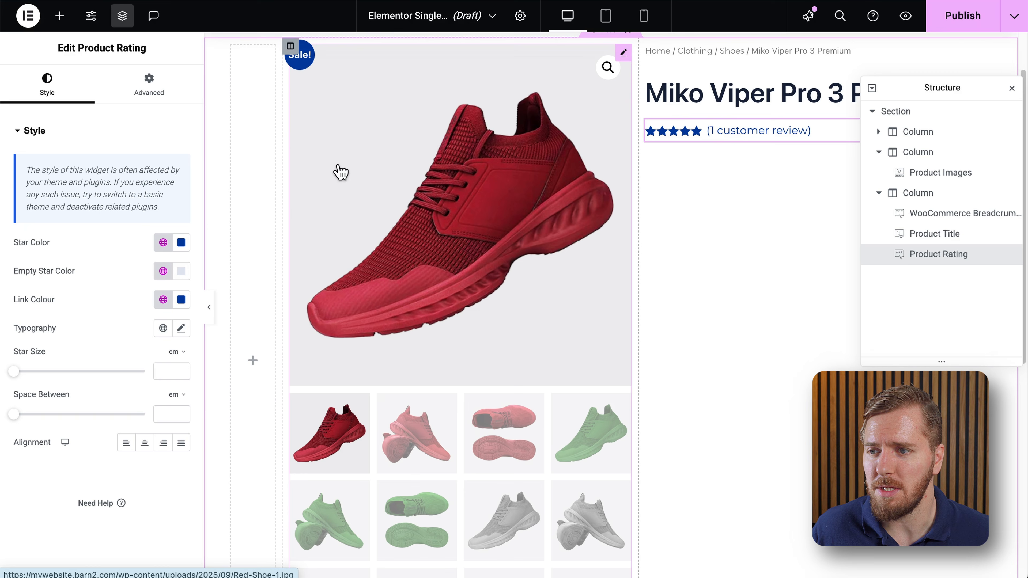
Step: Find the Short Description widget and place it directly below the product rating
{"action": "left_click", "coordinate": [59, 15]}
{"action": "left_click", "coordinate": [82, 112]}
{"action": "type", "text": "desc"}
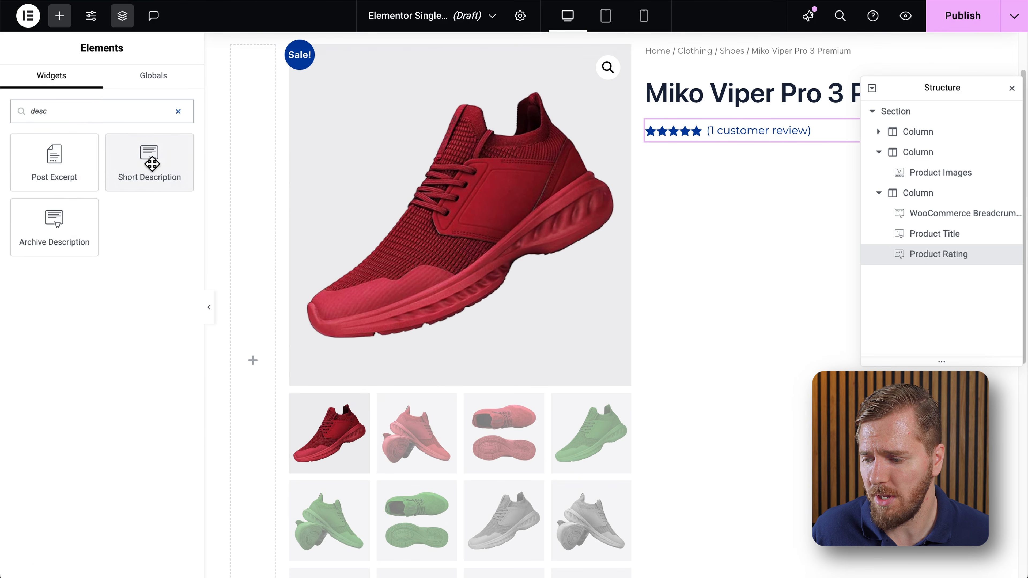
{"action": "left_click_drag", "start_coordinate": [141, 164], "coordinate": [768, 137]}
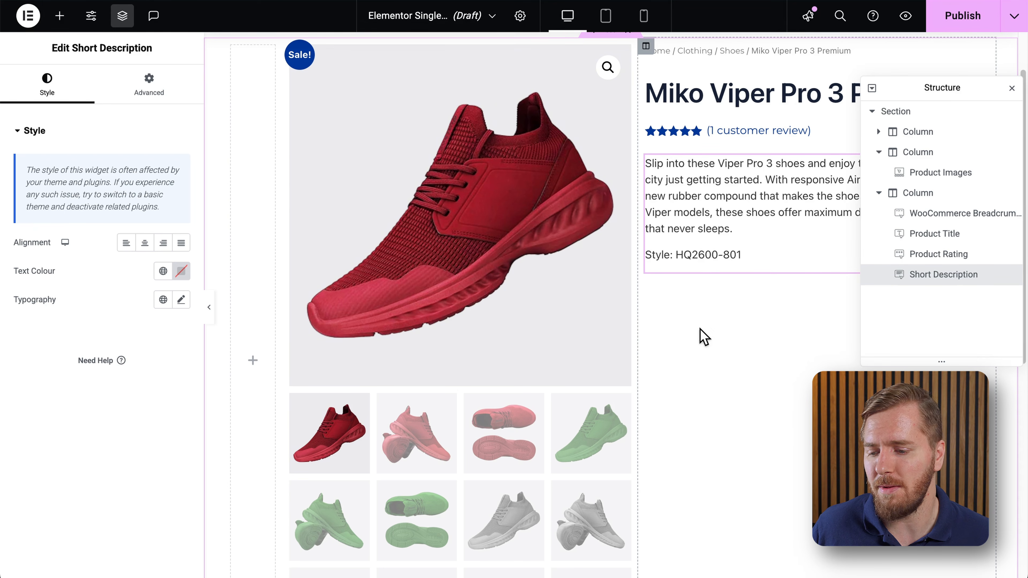
Step: Add a Product Price widget below the short description and set its colour to the global Primary colour
{"action": "left_click", "coordinate": [60, 15]}
{"action": "type", "text": "price"}
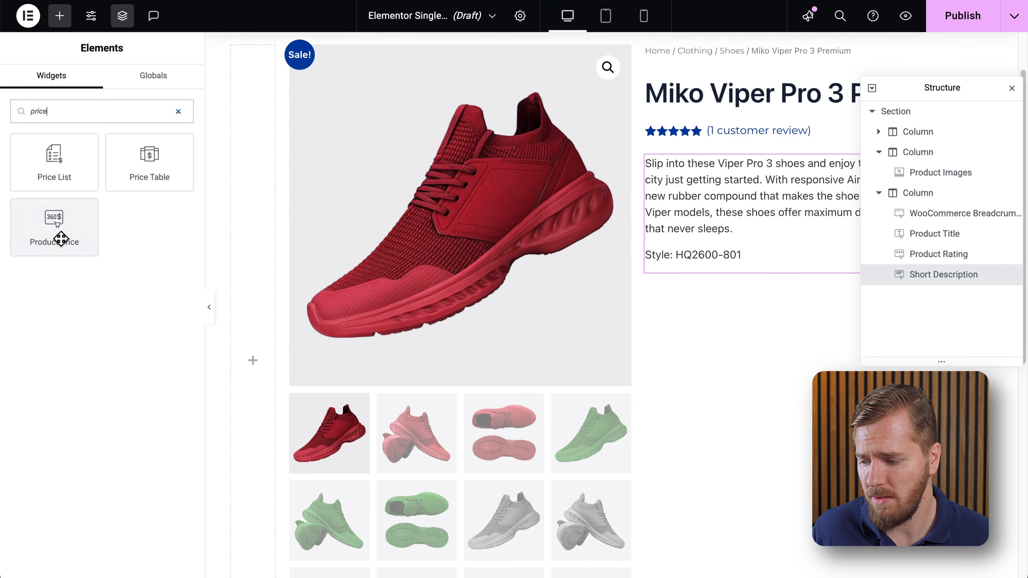
{"action": "left_click_drag", "start_coordinate": [62, 236], "coordinate": [722, 282]}
{"action": "left_click", "coordinate": [163, 272]}
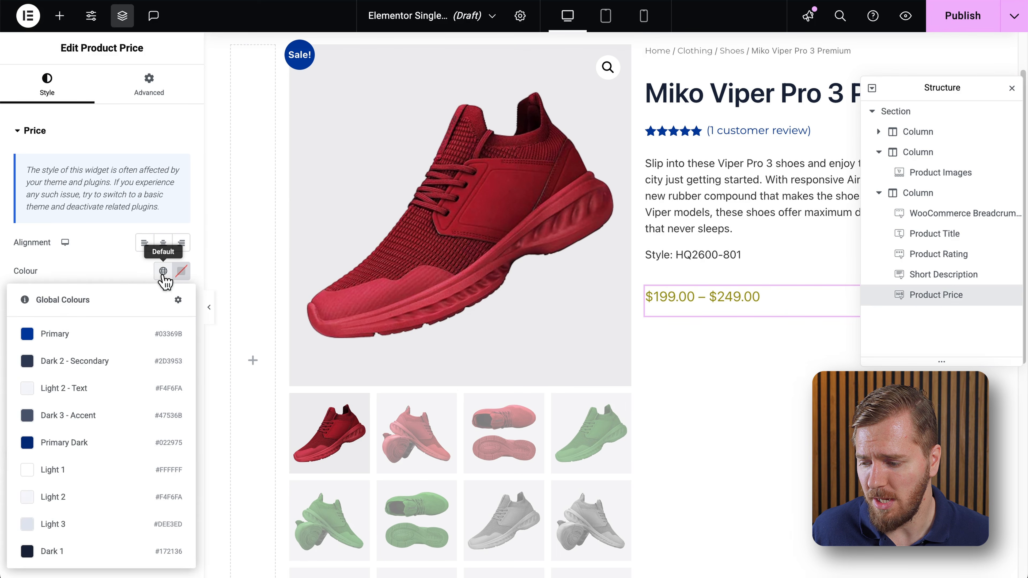
{"action": "left_click", "coordinate": [21, 333]}
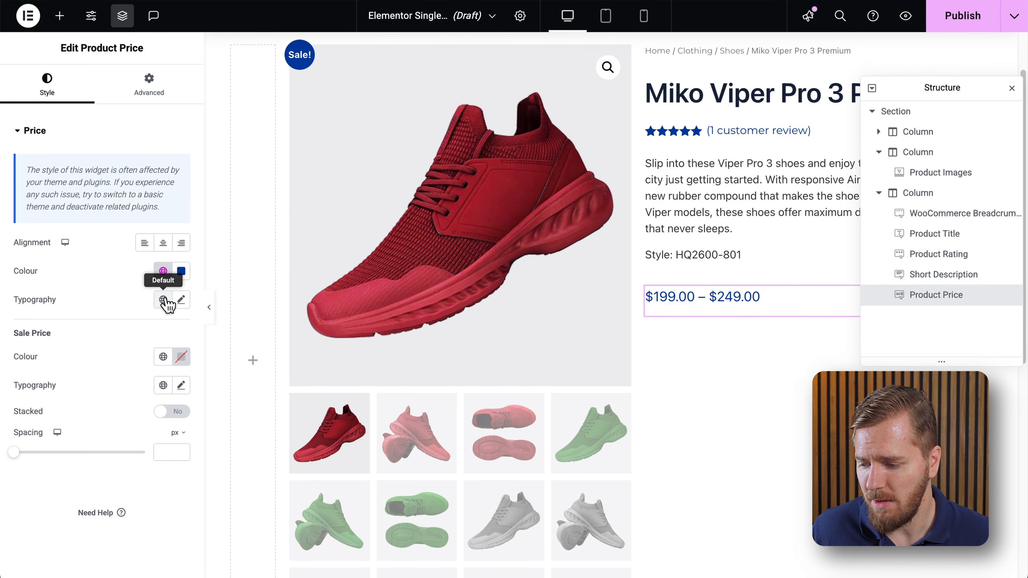
Step: Set the Product Price's font weight to 600 (Semi Bold)
{"action": "left_click", "coordinate": [182, 300]}
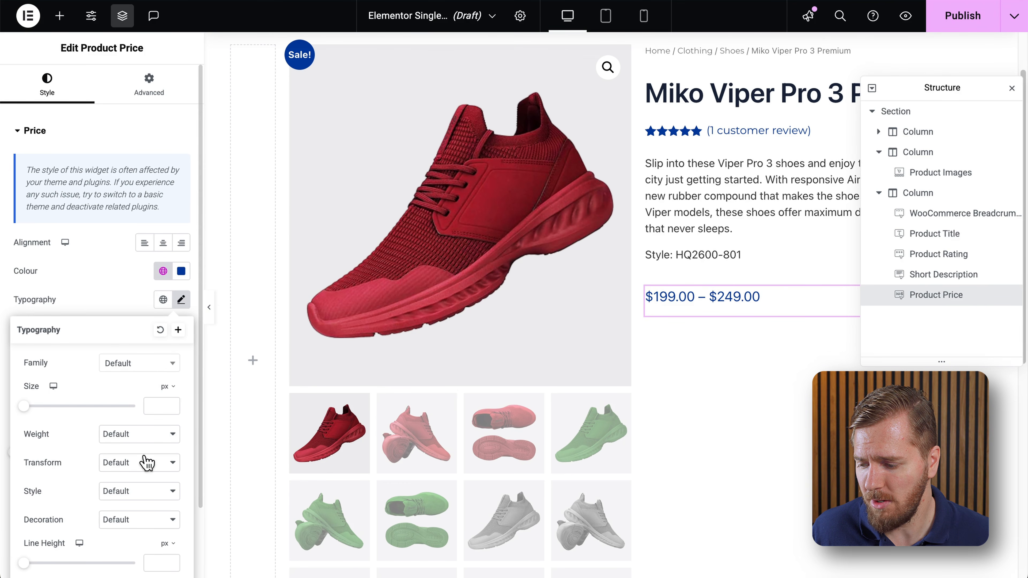
{"action": "scroll", "coordinate": [140, 453], "scroll_direction": "down", "scroll_amount": 2}
{"action": "left_click", "coordinate": [134, 366]}
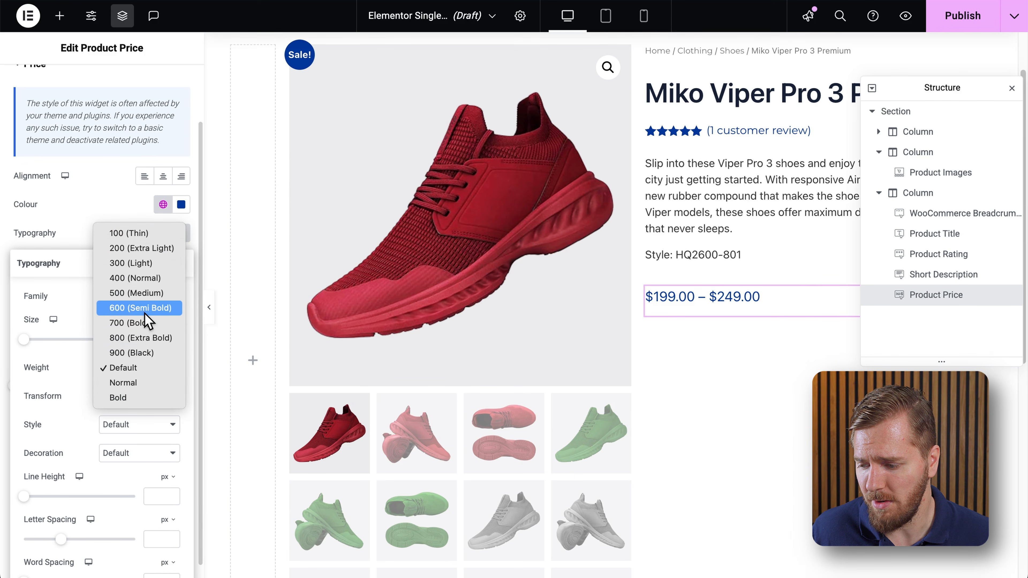
{"action": "left_click", "coordinate": [138, 292]}
{"action": "left_click", "coordinate": [140, 367]}
{"action": "left_click", "coordinate": [137, 382]}
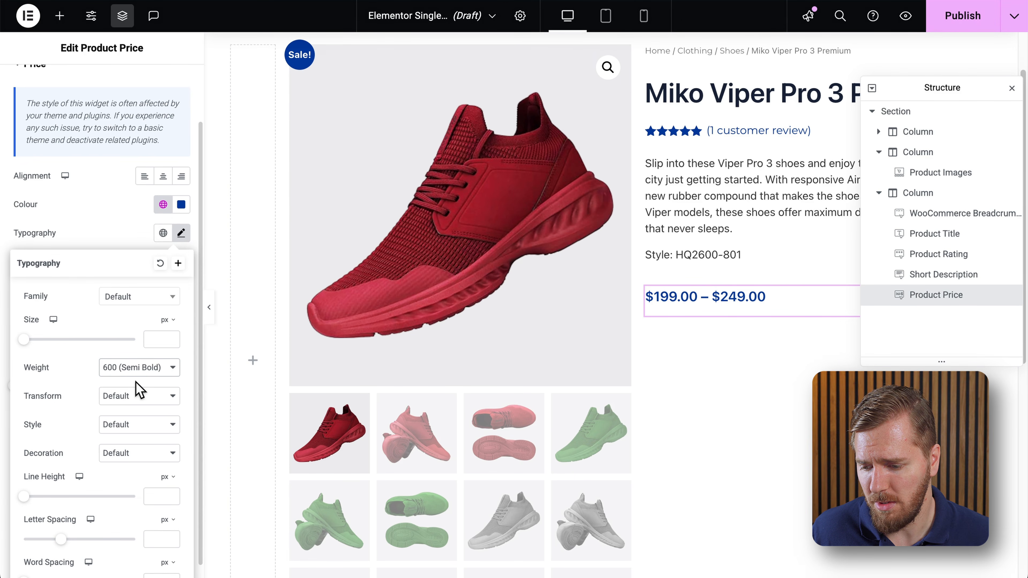
{"action": "left_click", "coordinate": [686, 362]}
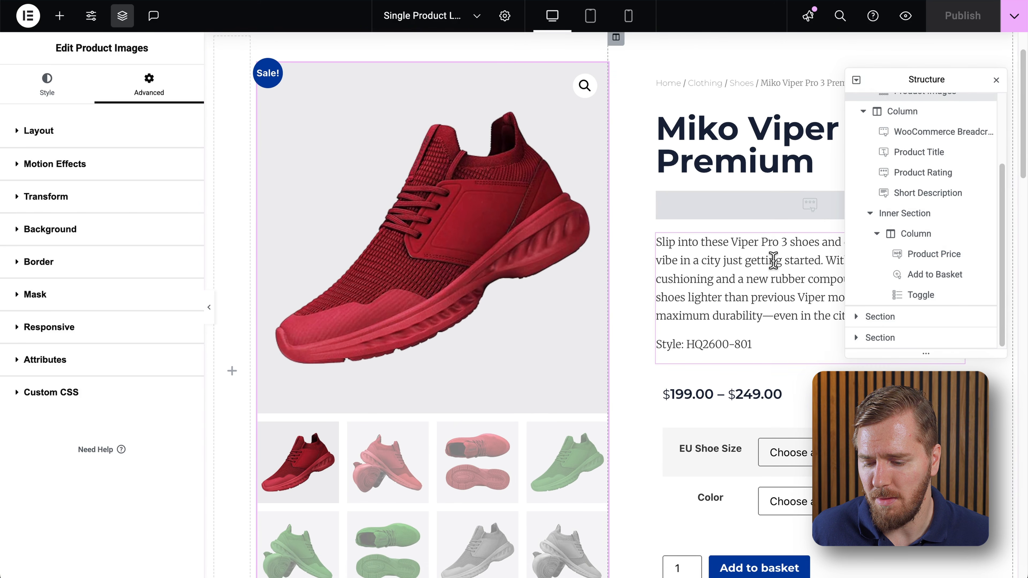
Step: Check the finished reference template's purchase area and add an Inner Section between the short description and the product price
{"action": "scroll", "coordinate": [798, 315], "scroll_direction": "down", "scroll_amount": 5}
{"action": "scroll", "coordinate": [736, 314], "scroll_direction": "up", "scroll_amount": 2}
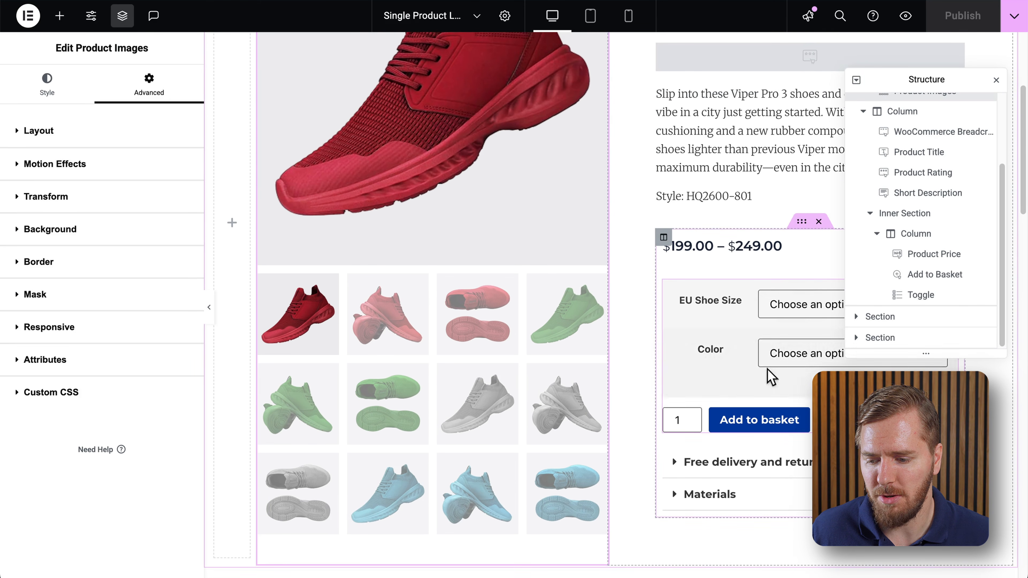
{"action": "scroll", "coordinate": [717, 352], "scroll_direction": "down", "scroll_amount": 4}
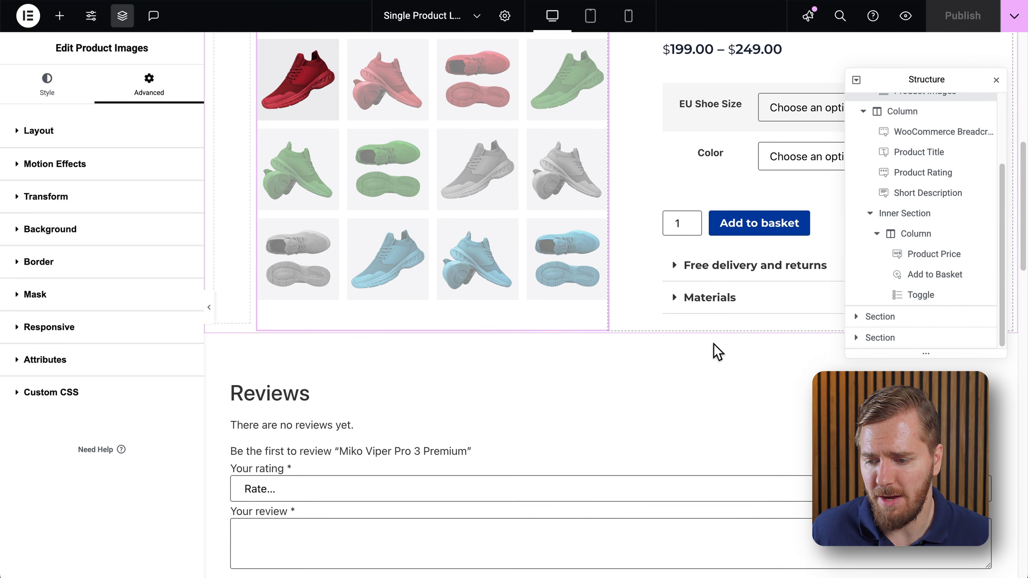
{"action": "scroll", "coordinate": [730, 270], "scroll_direction": "up", "scroll_amount": 3}
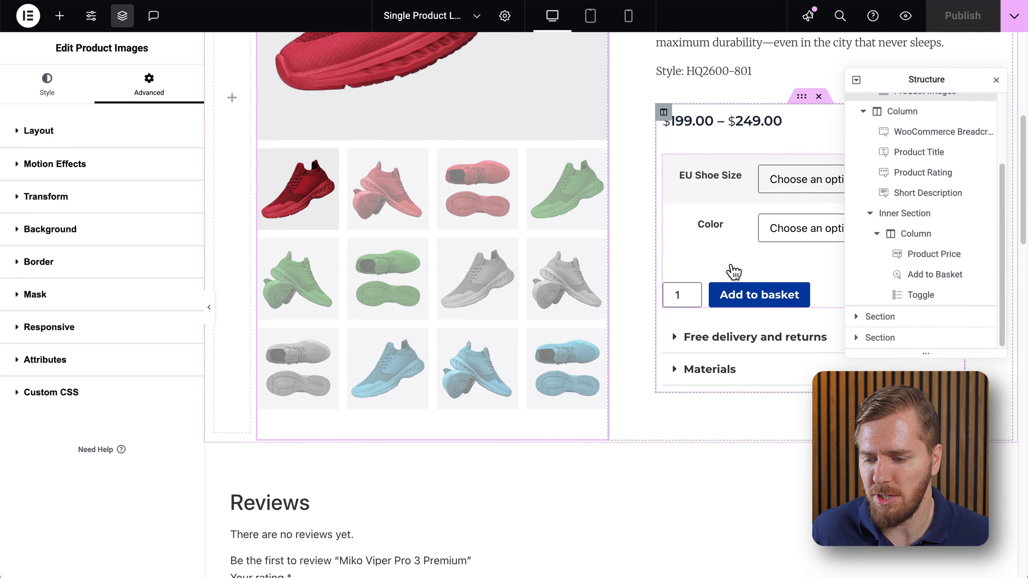
{"action": "scroll", "coordinate": [802, 218], "scroll_direction": "down", "scroll_amount": 1}
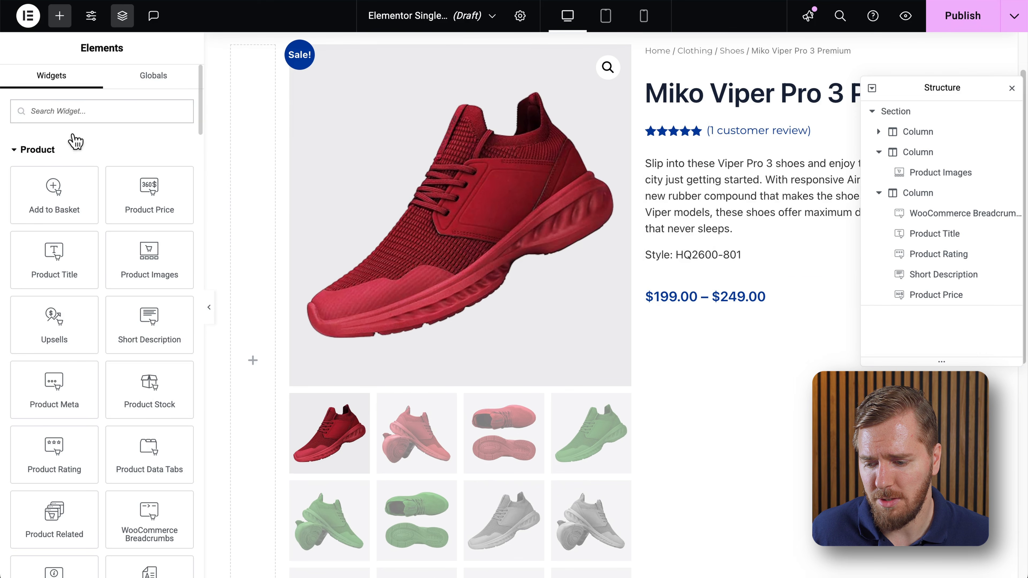
{"action": "left_click", "coordinate": [77, 105]}
{"action": "type", "text": "inn"}
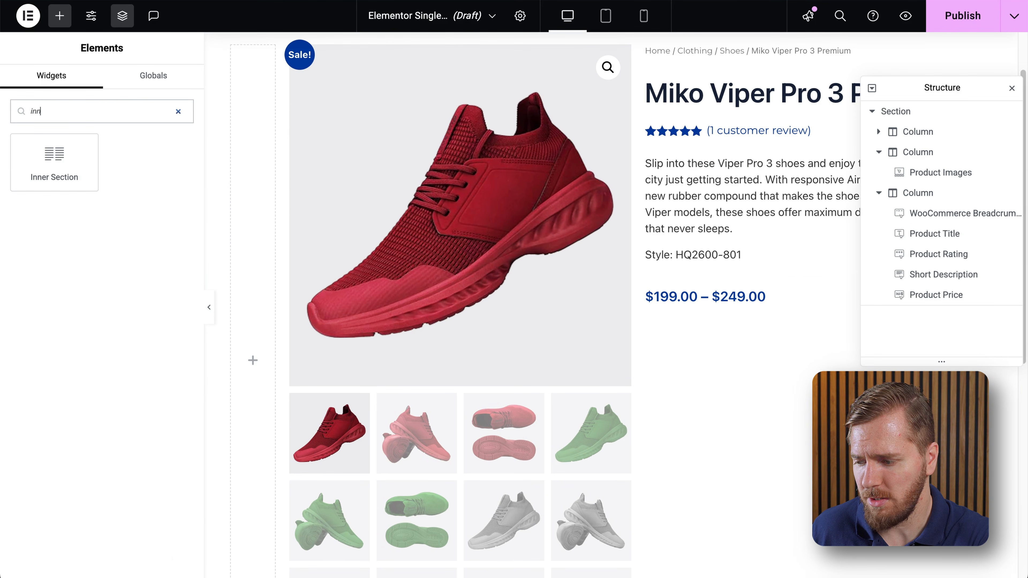
{"action": "left_click_drag", "start_coordinate": [55, 162], "coordinate": [717, 279]}
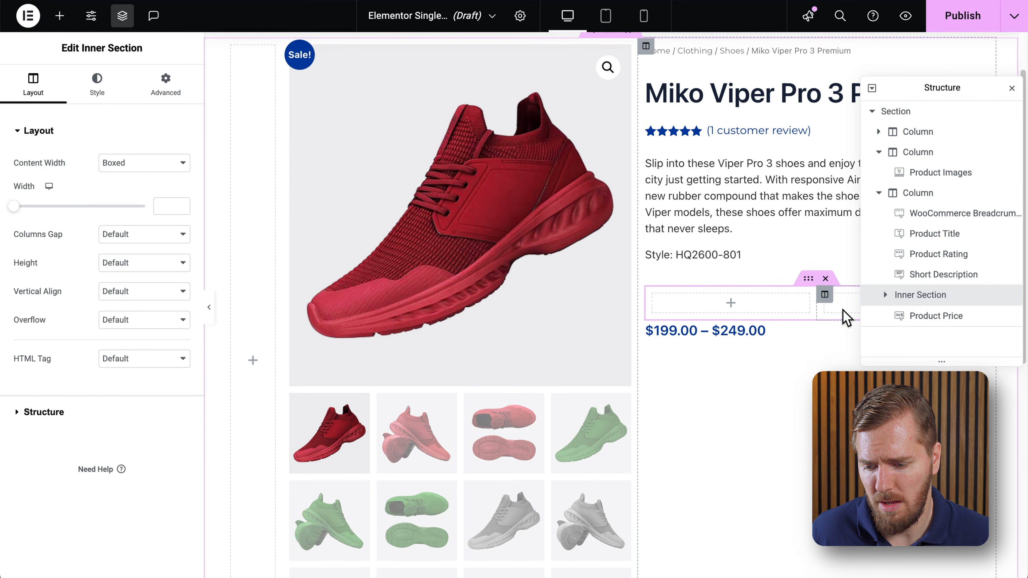
Step: Delete the inner section's second column and move the Product Price widget into the remaining column
{"action": "left_click", "coordinate": [847, 315]}
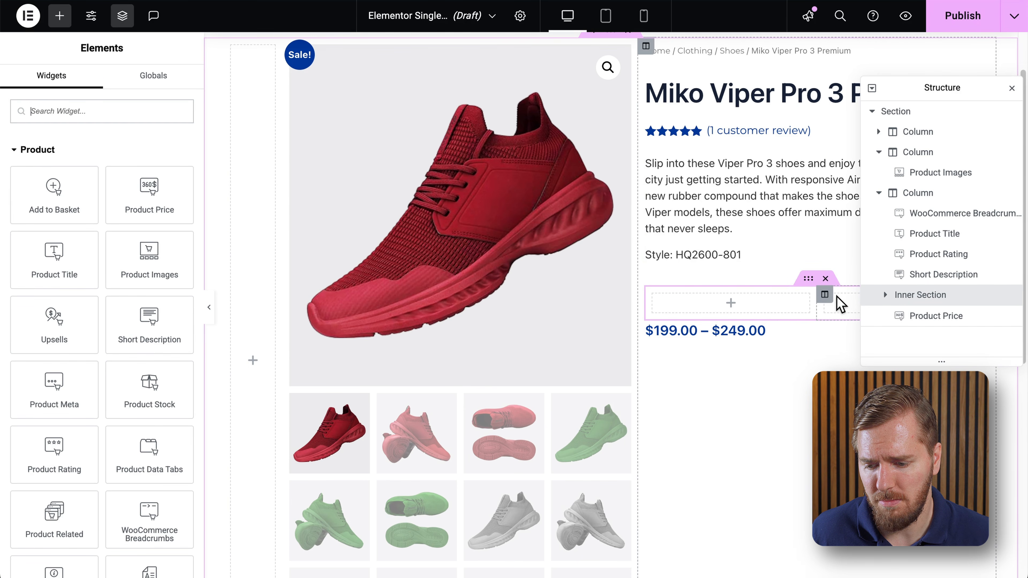
{"action": "left_click", "coordinate": [734, 342]}
{"action": "left_click_drag", "start_coordinate": [908, 340], "coordinate": [941, 332]}
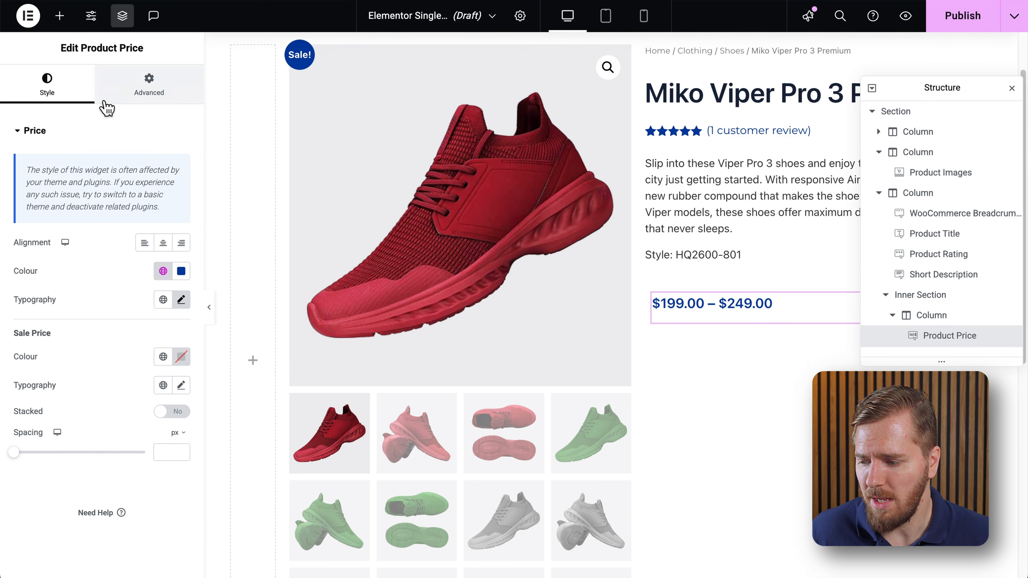
Step: Add an Add to Basket widget below the product price in the inner section and delete the duplicate above that section
{"action": "left_click", "coordinate": [59, 15]}
{"action": "type", "text": "add"}
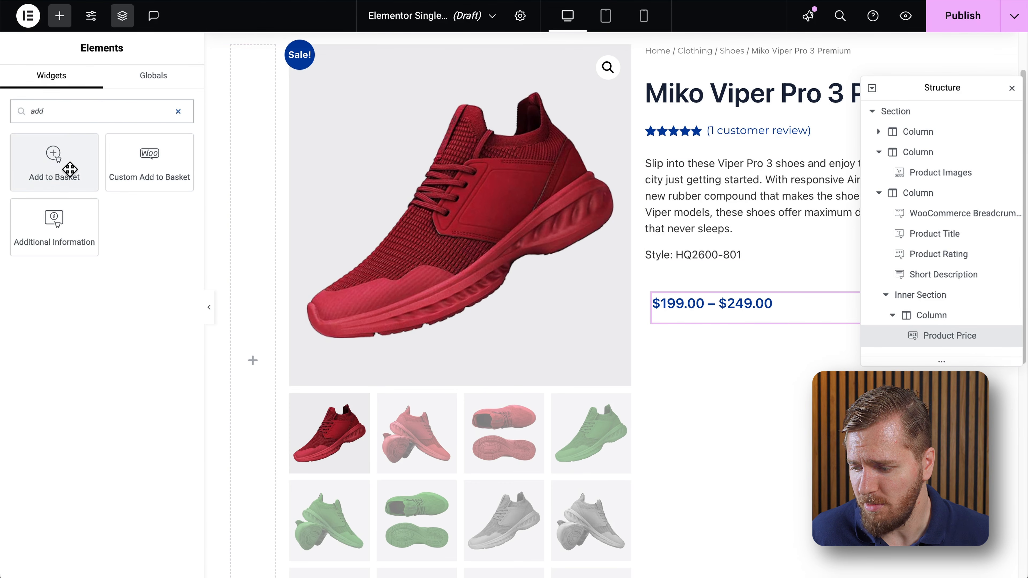
{"action": "left_click_drag", "start_coordinate": [55, 171], "coordinate": [746, 314]}
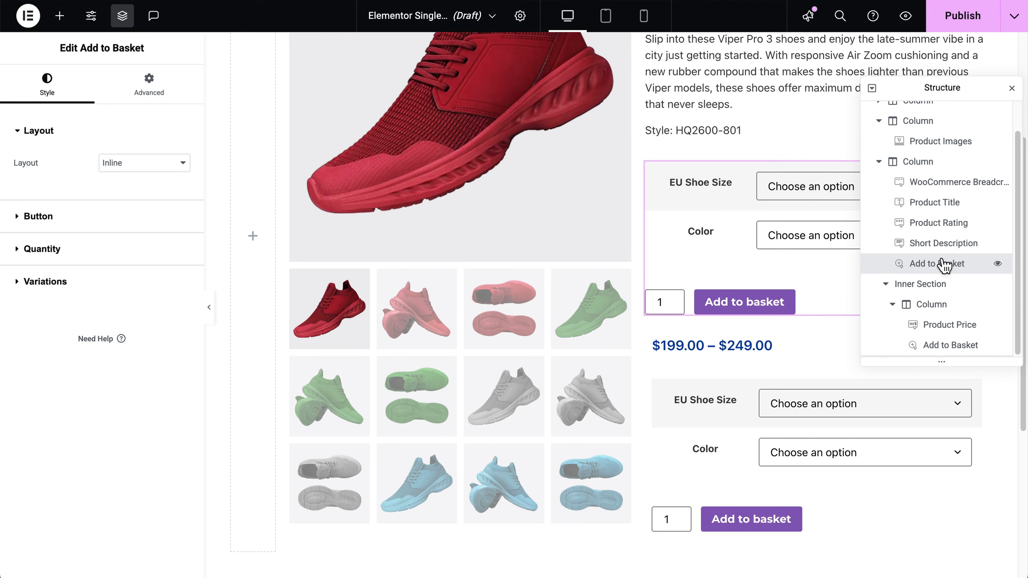
{"action": "right_click", "coordinate": [931, 269]}
{"action": "left_click", "coordinate": [916, 562]}
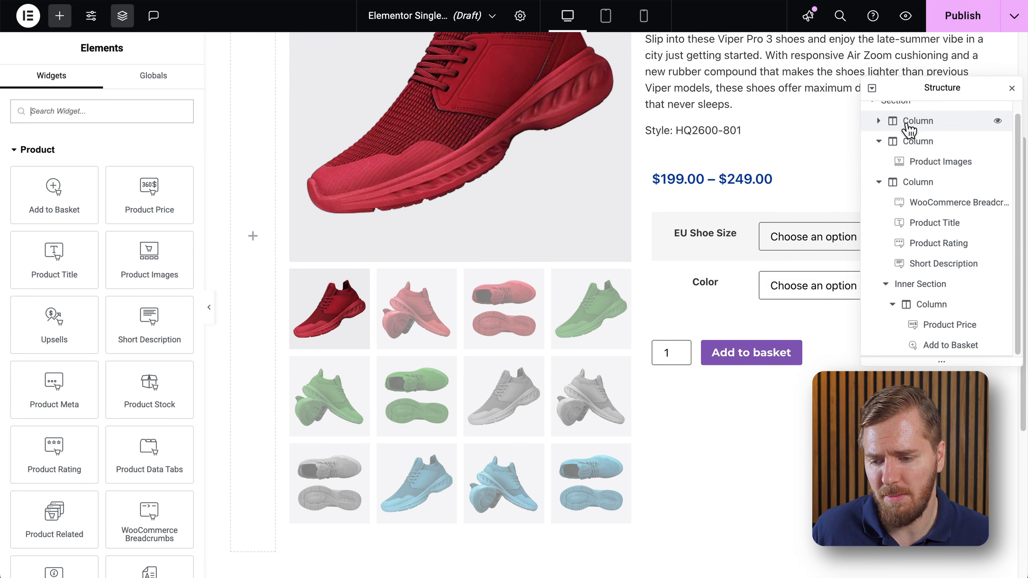
Step: Set the Add to Basket button's normal background colour to the global Primary colour
{"action": "scroll", "coordinate": [745, 324], "scroll_direction": "down", "scroll_amount": 1}
{"action": "left_click_drag", "start_coordinate": [935, 84], "coordinate": [935, 46]}
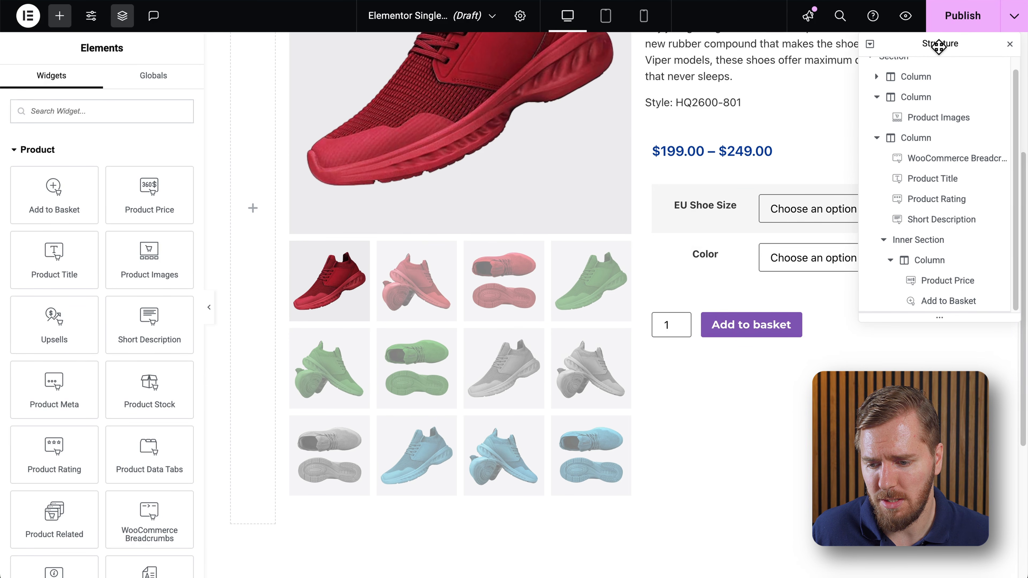
{"action": "scroll", "coordinate": [806, 273], "scroll_direction": "up", "scroll_amount": 5}
{"action": "scroll", "coordinate": [805, 274], "scroll_direction": "up", "scroll_amount": 2}
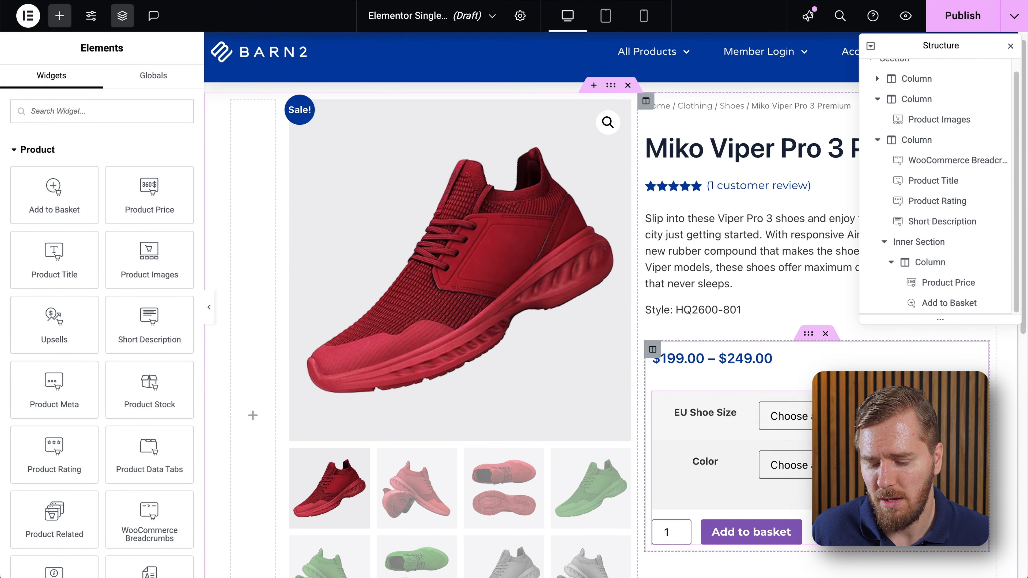
{"action": "scroll", "coordinate": [788, 395], "scroll_direction": "down", "scroll_amount": 3}
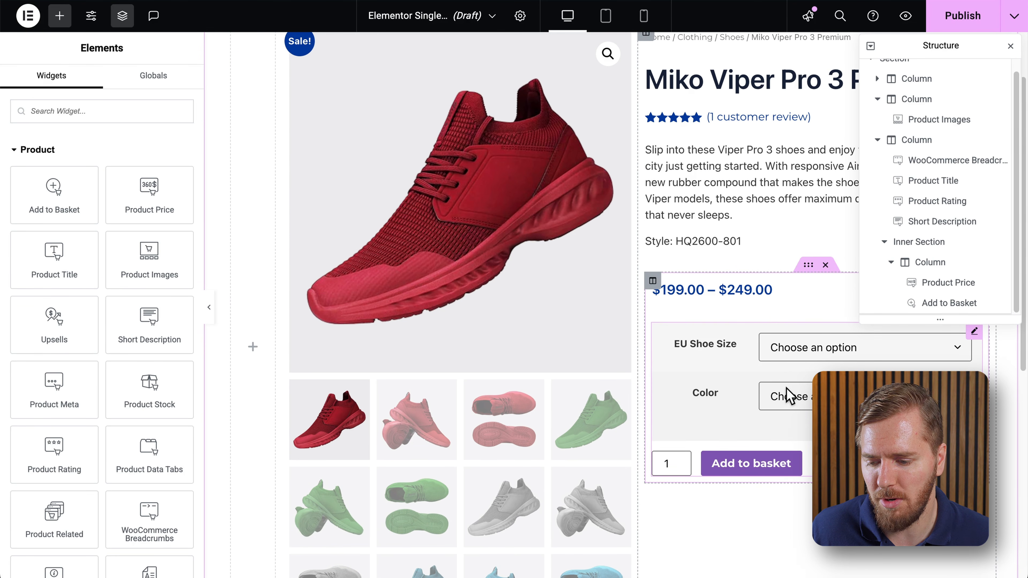
{"action": "left_click", "coordinate": [758, 472]}
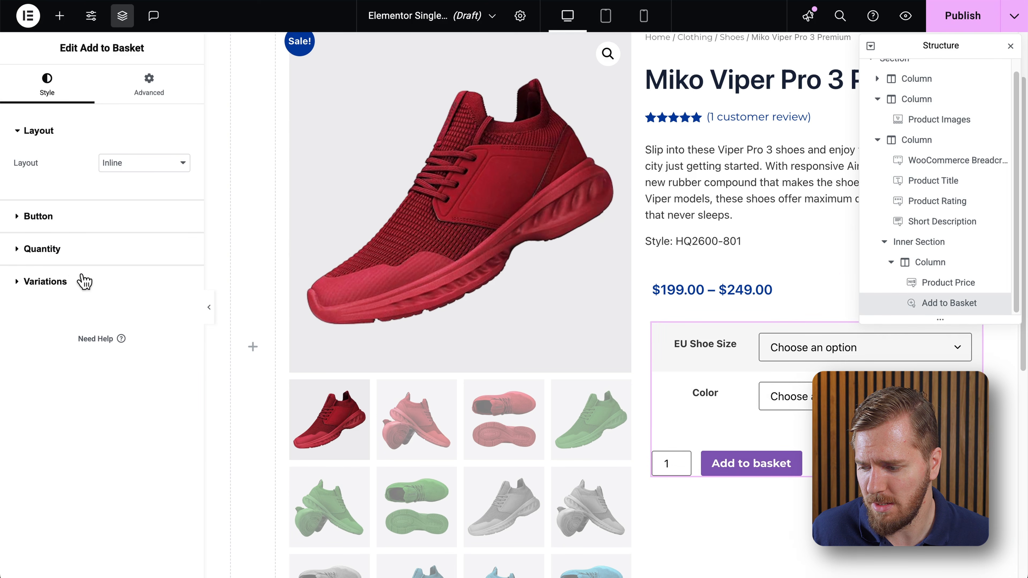
{"action": "left_click", "coordinate": [23, 219]}
{"action": "scroll", "coordinate": [101, 280], "scroll_direction": "down", "scroll_amount": 5}
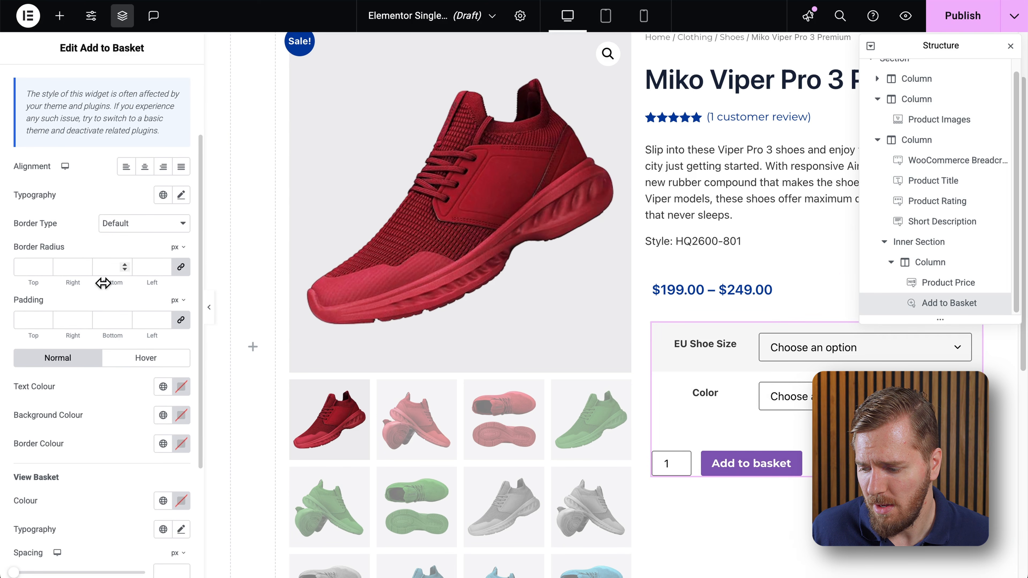
{"action": "left_click", "coordinate": [163, 349]}
{"action": "left_click", "coordinate": [35, 102]}
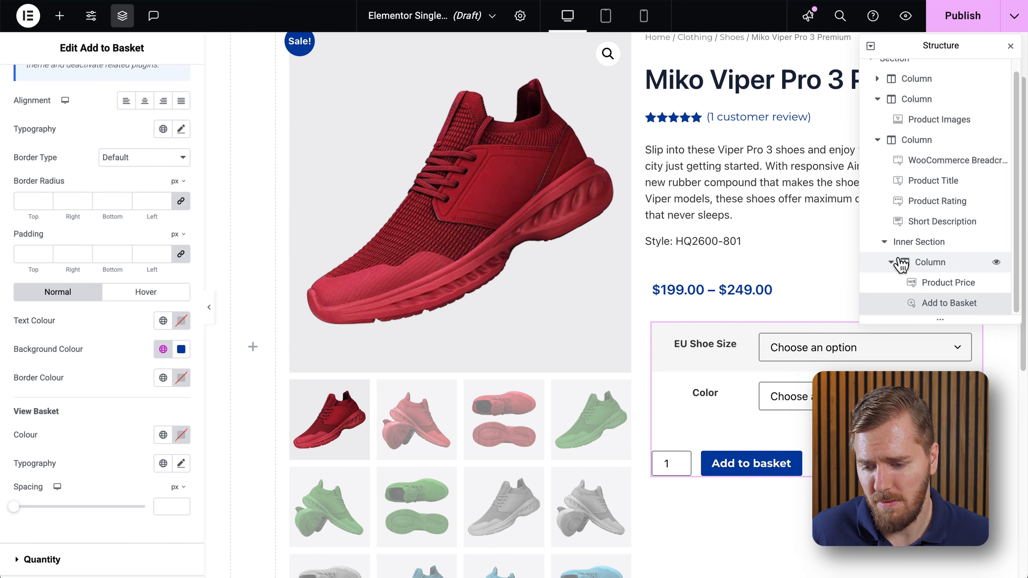
Step: Add a Toggle widget below Add to Basket in the inner section and delete the duplicate Toggle outside it
{"action": "left_click", "coordinate": [59, 15]}
{"action": "left_click_drag", "start_coordinate": [48, 227], "coordinate": [791, 449]}
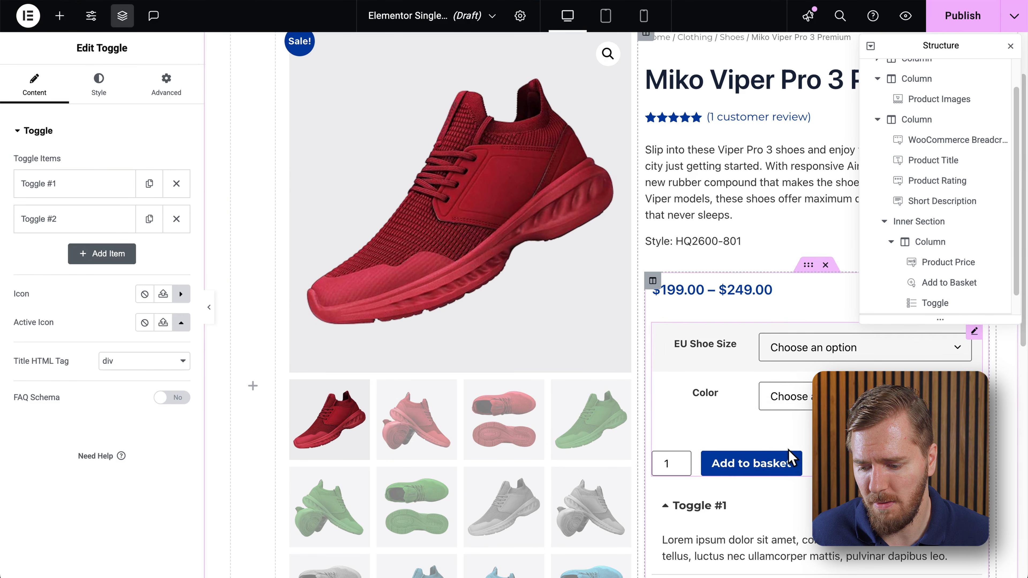
{"action": "scroll", "coordinate": [790, 456], "scroll_direction": "down", "scroll_amount": 8}
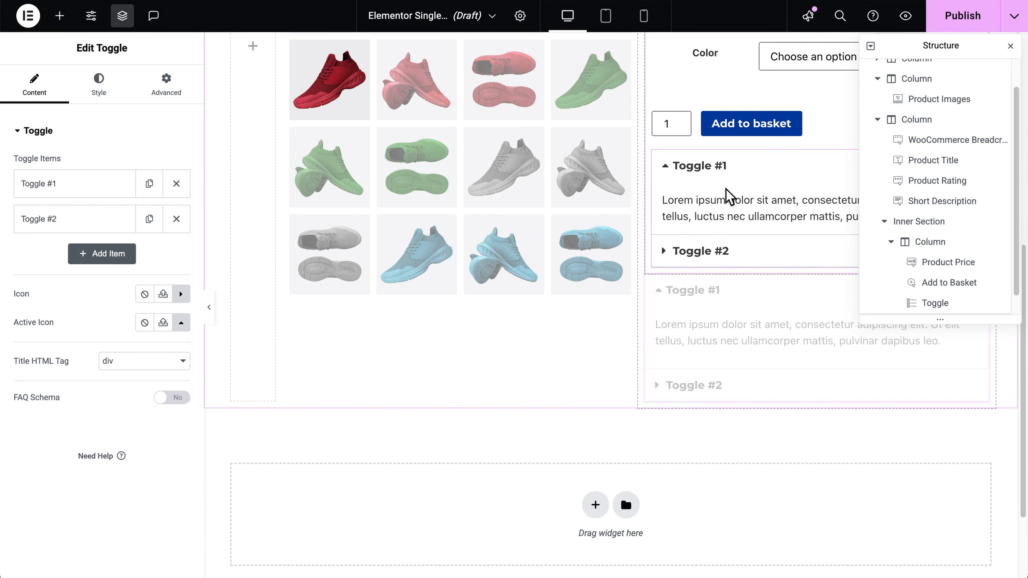
{"action": "scroll", "coordinate": [947, 296], "scroll_direction": "down", "scroll_amount": 1}
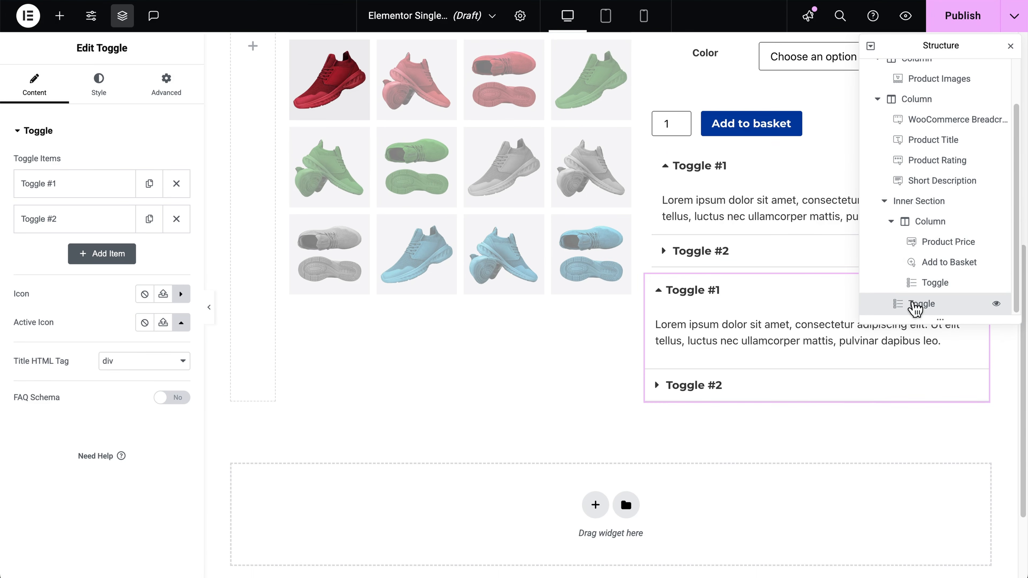
{"action": "right_click", "coordinate": [915, 308]}
{"action": "key", "text": "Delete"}
Step: Title the first toggle item "Free delivery and returns" and fill its content with the free standard shipping and 30-day returns text
{"action": "left_click", "coordinate": [718, 239]}
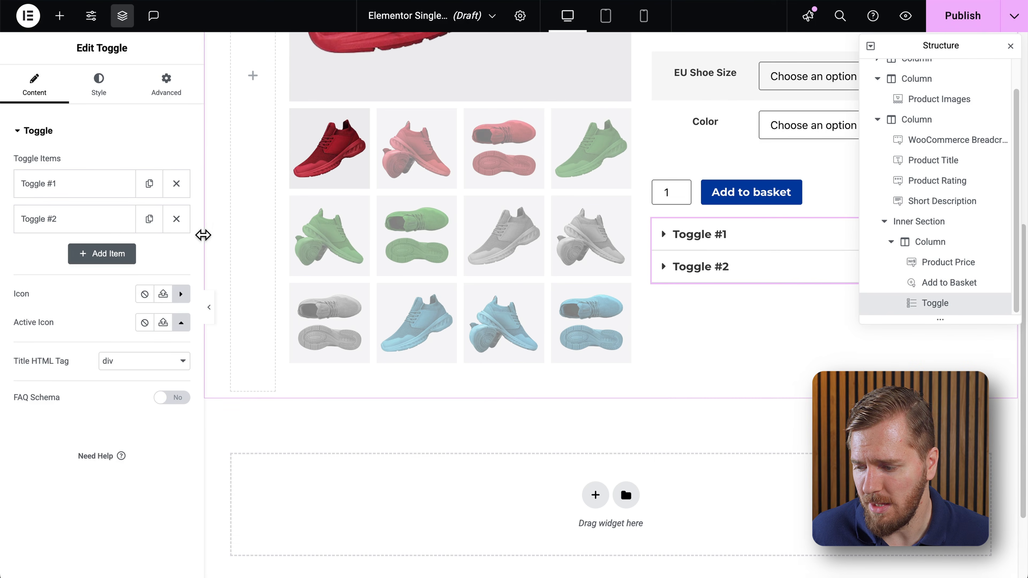
{"action": "left_click", "coordinate": [71, 187]}
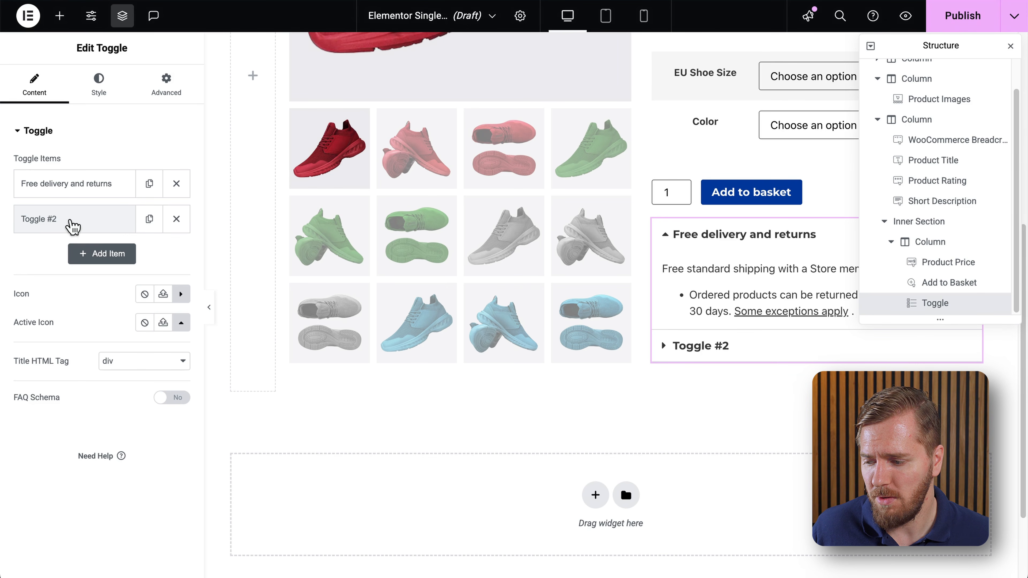
Step: Expand the second toggle item and title it "Material"
{"action": "left_click", "coordinate": [68, 223]}
{"action": "left_click_drag", "start_coordinate": [80, 267], "coordinate": [23, 275]}
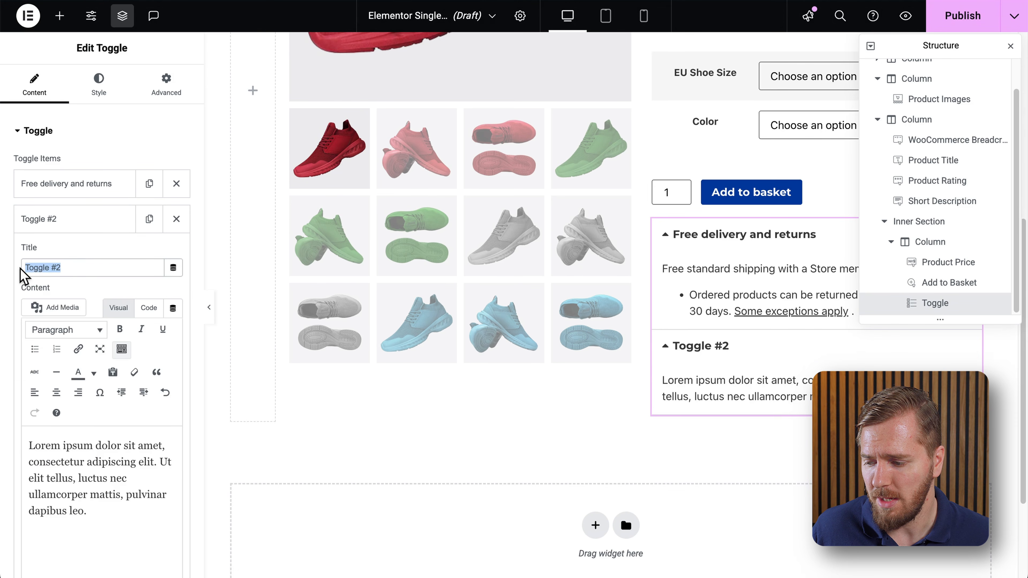
{"action": "type", "text": "Material"}
{"action": "scroll", "coordinate": [123, 227], "scroll_direction": "down", "scroll_amount": 2}
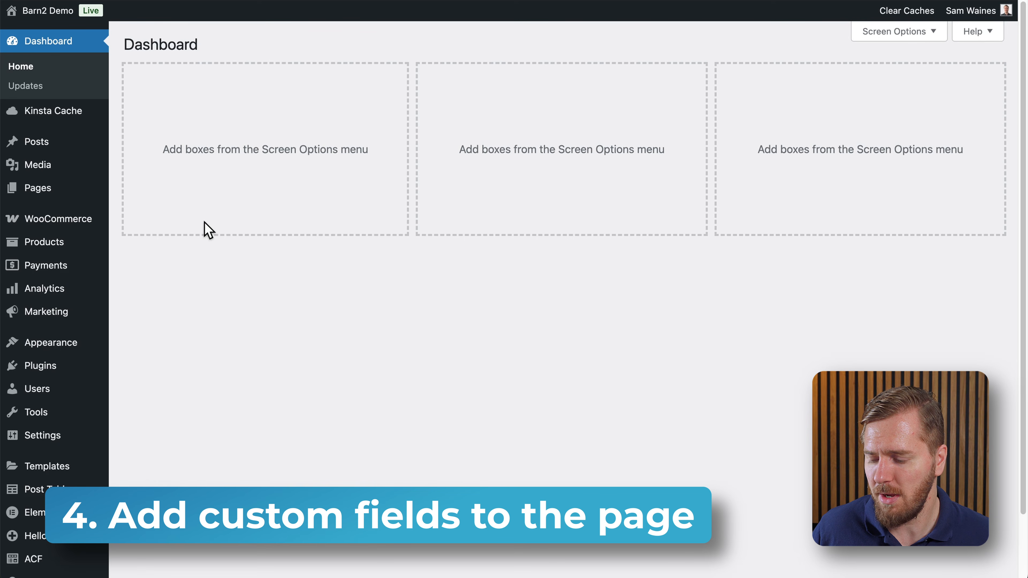
Step: Switch to the WordPress dashboard and open the ACF field group Product Details for editing
{"action": "mouse_move", "coordinate": [42, 561]}
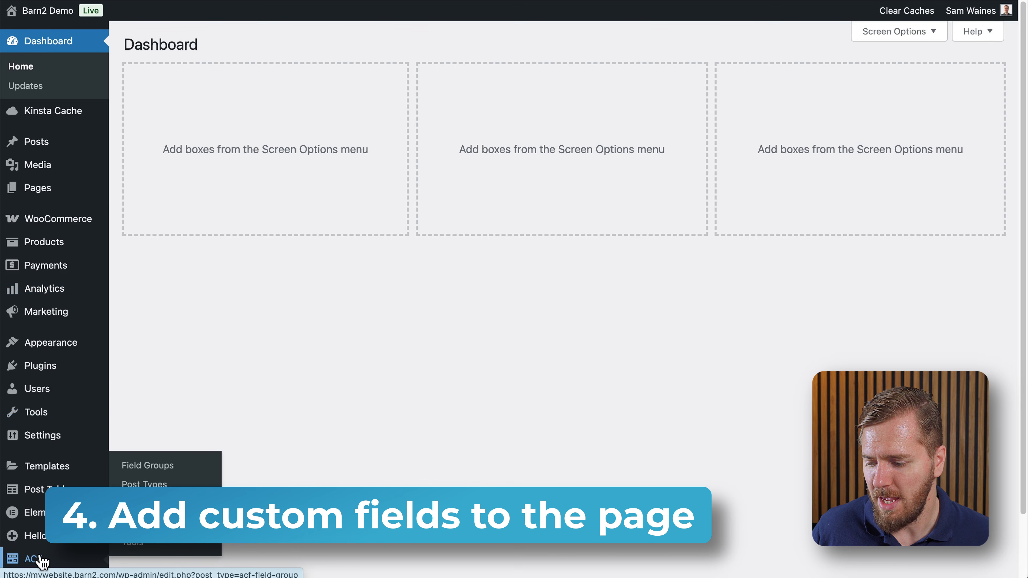
{"action": "left_click", "coordinate": [38, 559]}
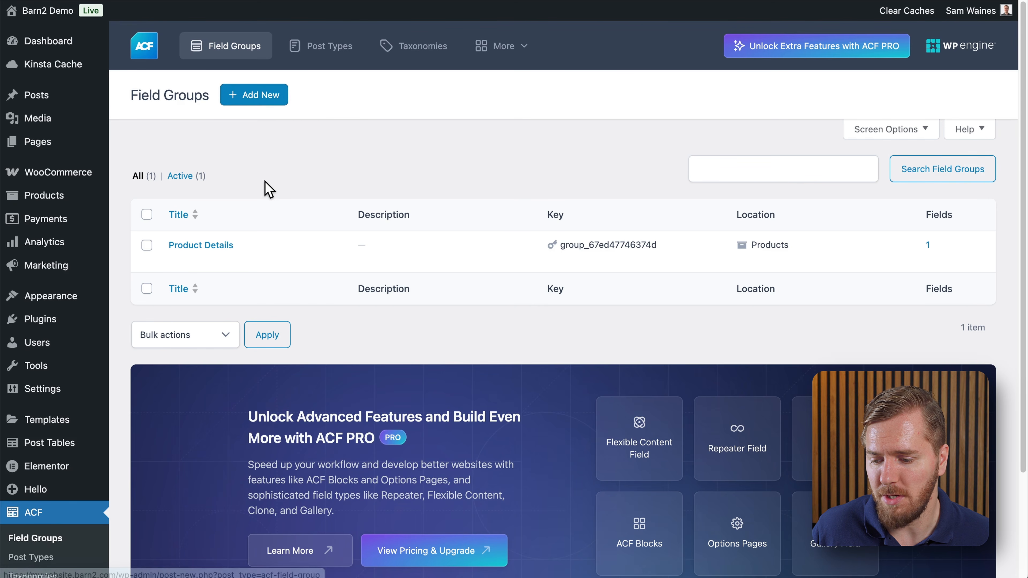
{"action": "mouse_move", "coordinate": [176, 254]}
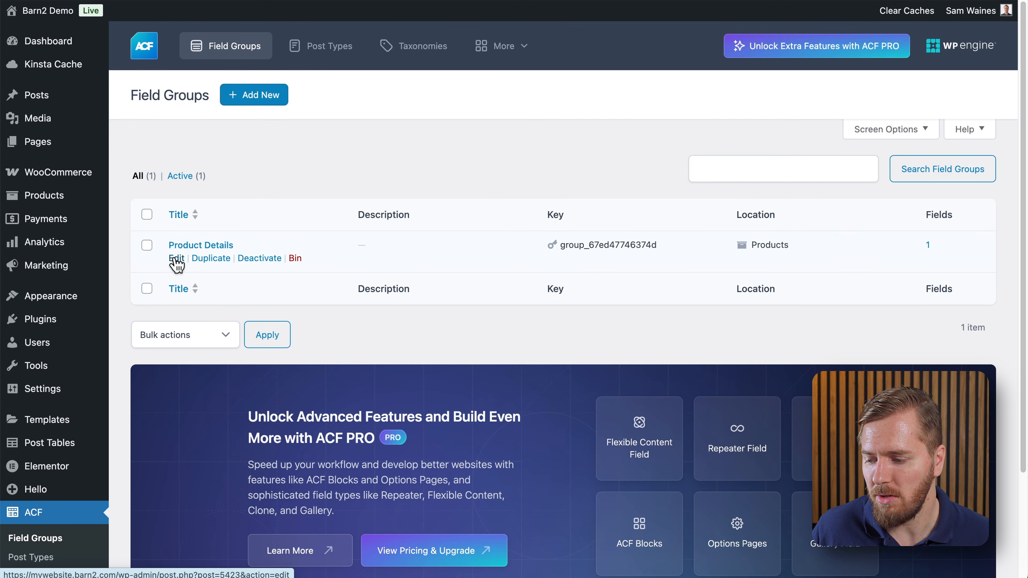
{"action": "scroll", "coordinate": [325, 266], "scroll_direction": "down", "scroll_amount": 2}
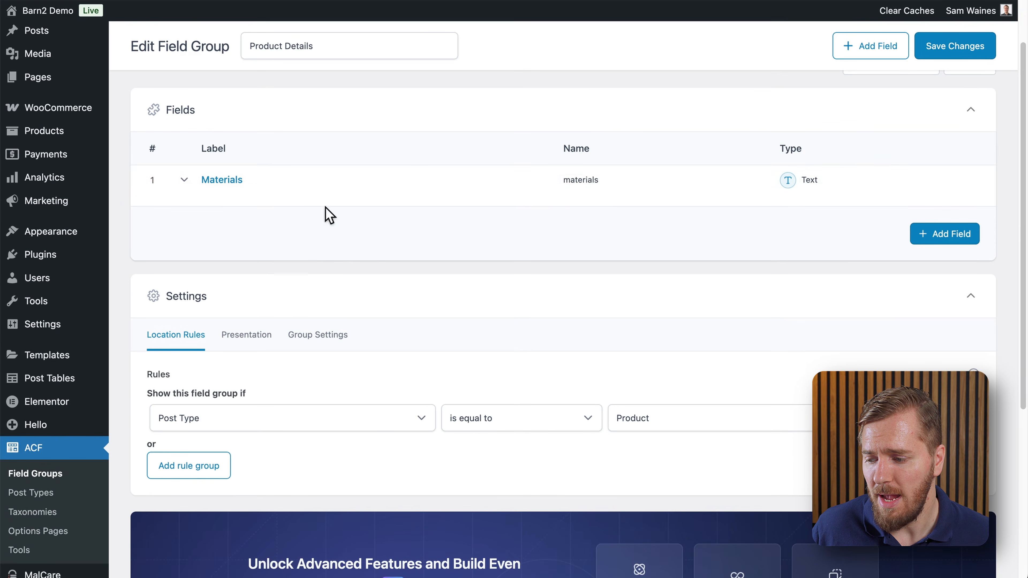
Step: Review the Materials field's settings and the group's location rule, and save the field group
{"action": "scroll", "coordinate": [278, 179], "scroll_direction": "up", "scroll_amount": 1}
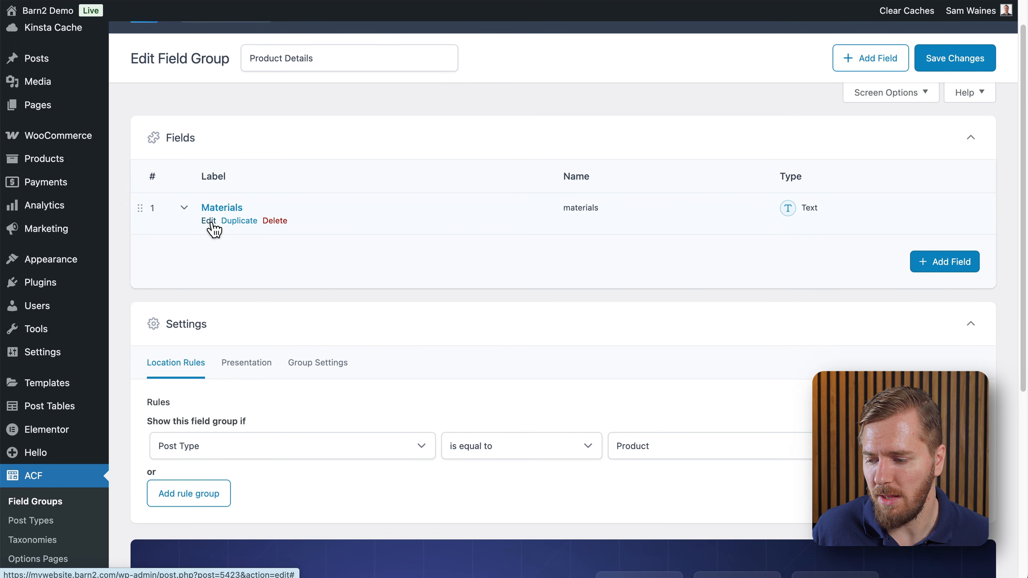
{"action": "left_click", "coordinate": [208, 221]}
{"action": "scroll", "coordinate": [333, 378], "scroll_direction": "down", "scroll_amount": 5}
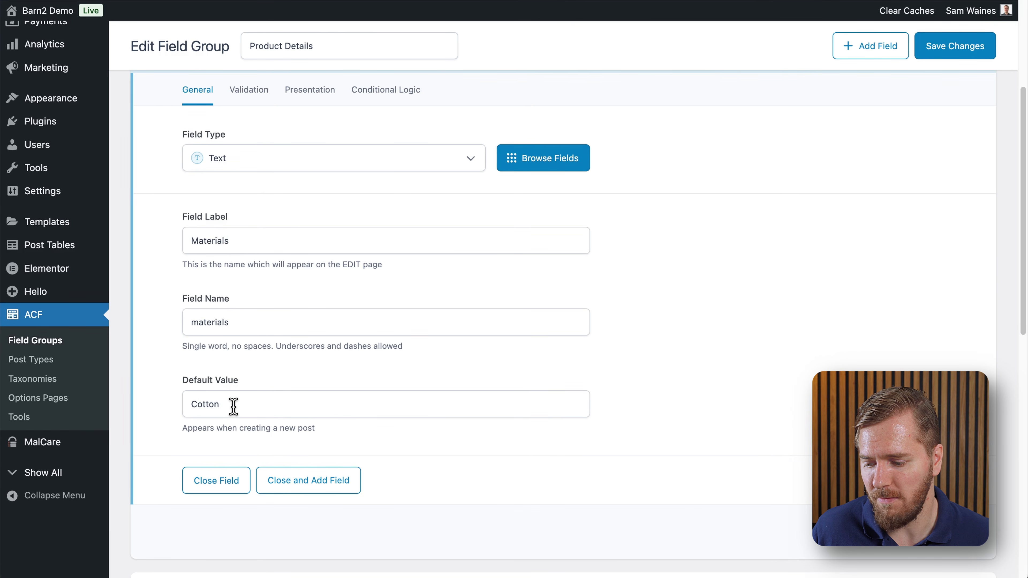
{"action": "scroll", "coordinate": [234, 406], "scroll_direction": "down", "scroll_amount": 10}
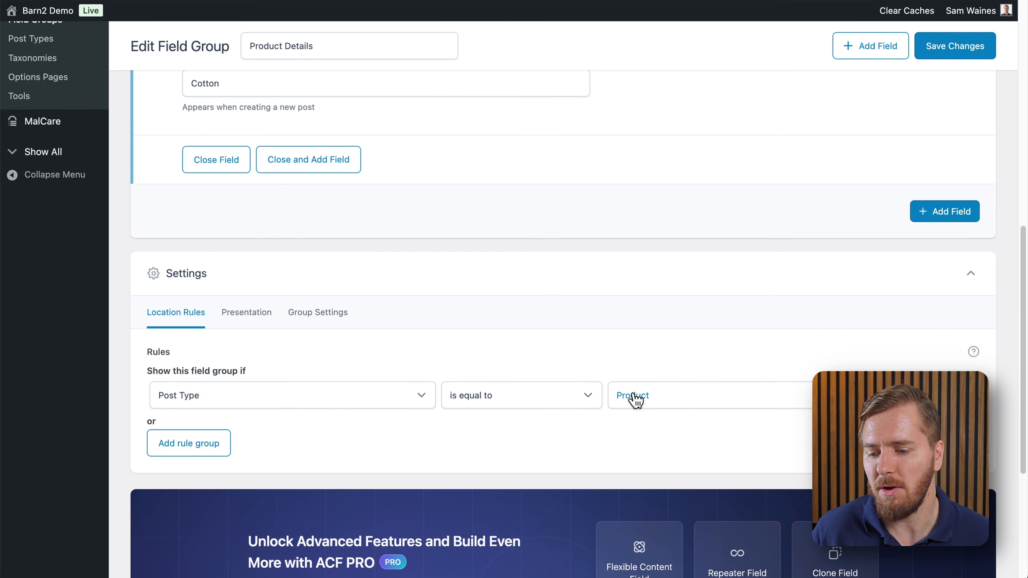
{"action": "left_click", "coordinate": [955, 59]}
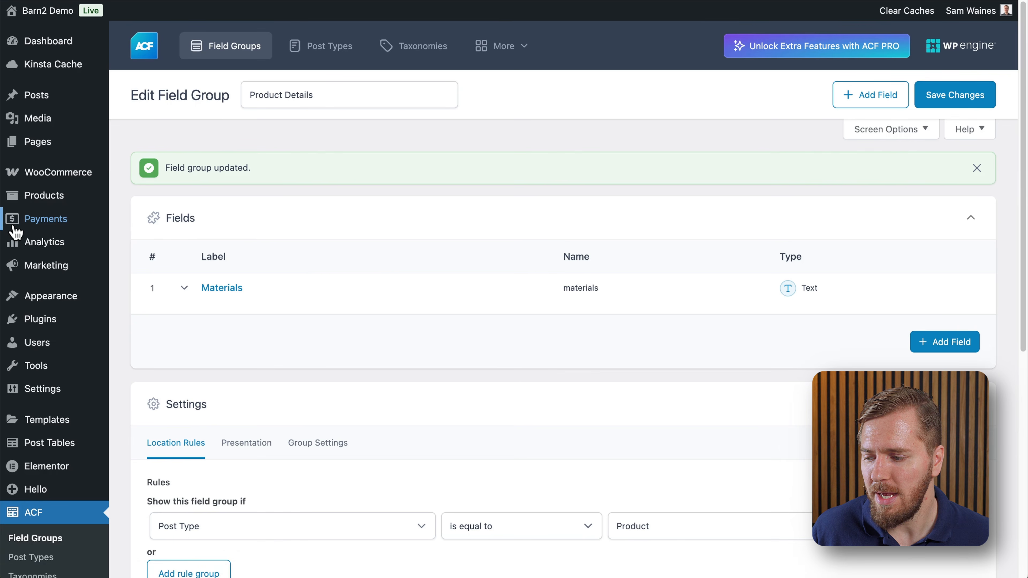
Step: Open the Miko Viper Pro 3 Premium product for editing and examine its Materials field under Product Details
{"action": "mouse_move", "coordinate": [61, 241]}
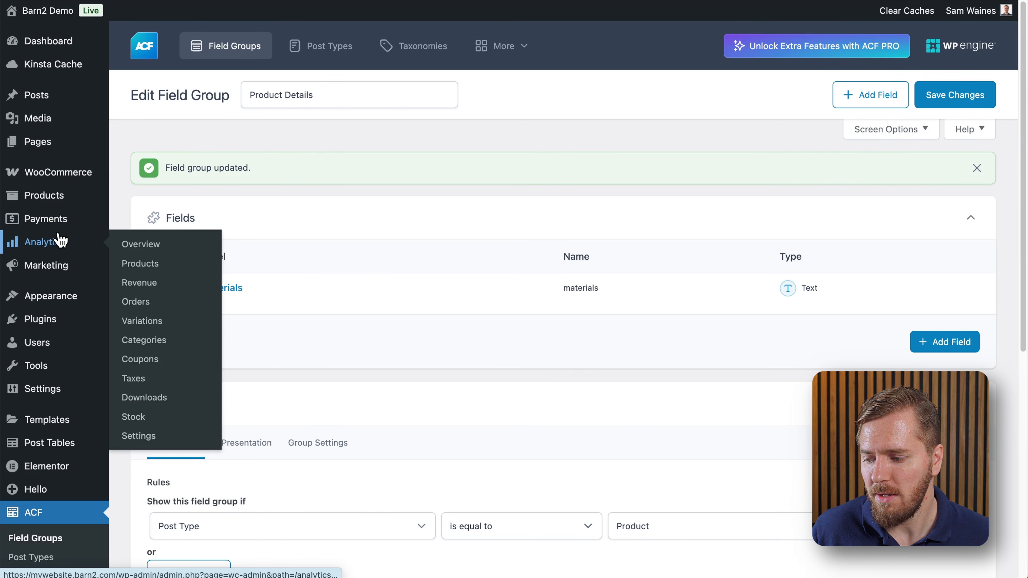
{"action": "mouse_move", "coordinate": [58, 199]}
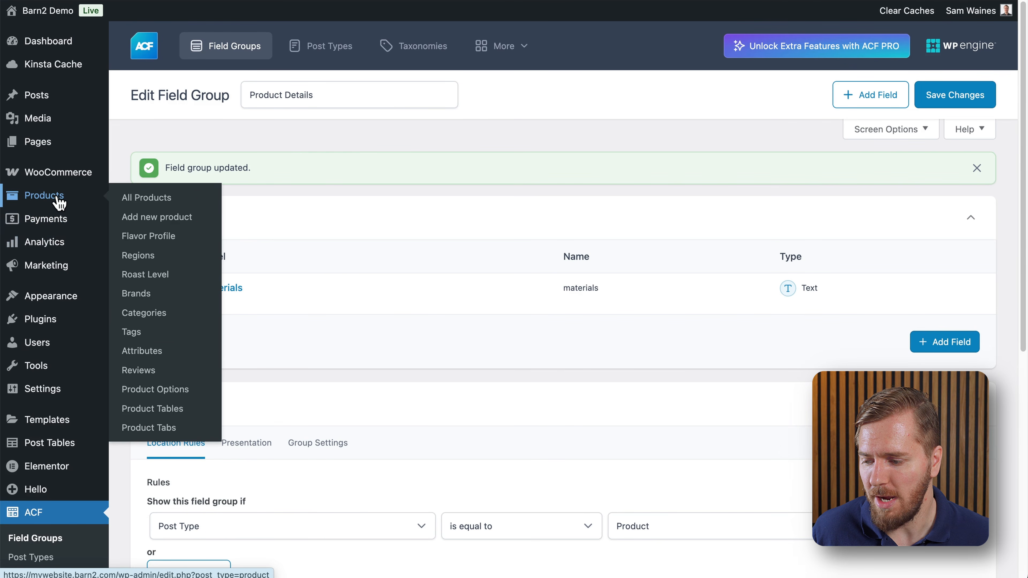
{"action": "left_click", "coordinate": [139, 201]}
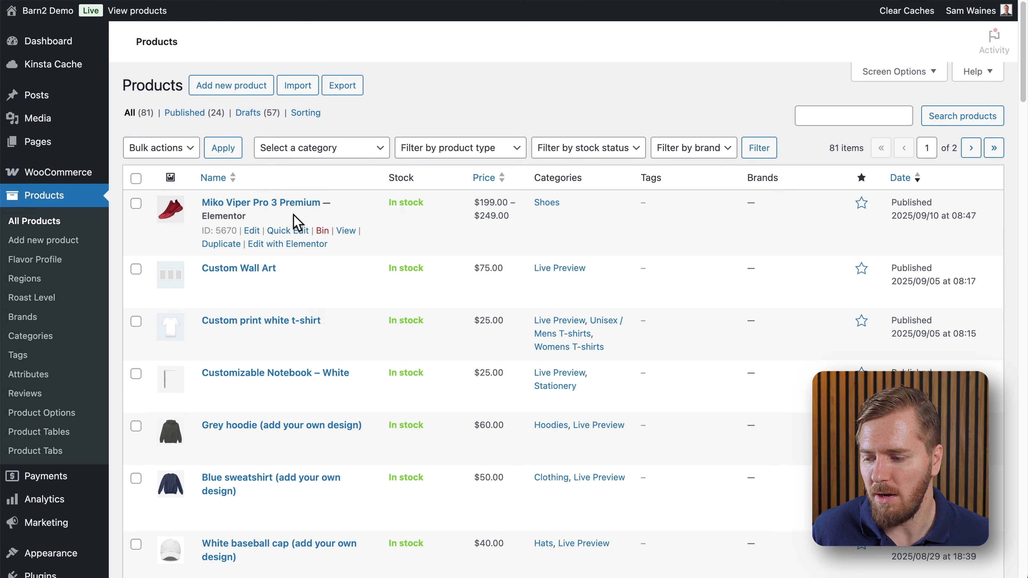
{"action": "left_click", "coordinate": [252, 230]}
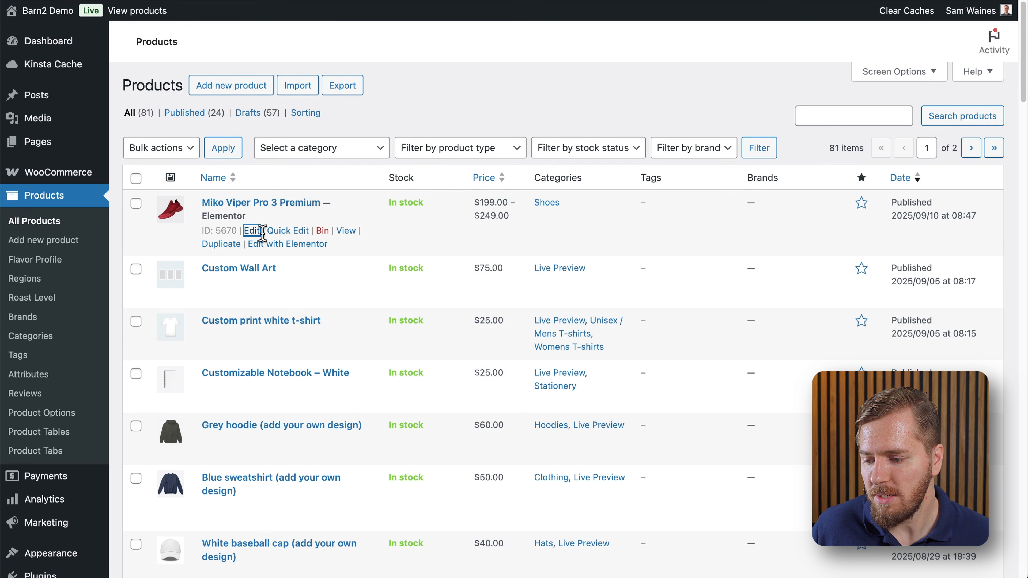
{"action": "scroll", "coordinate": [292, 243], "scroll_direction": "down", "scroll_amount": 6}
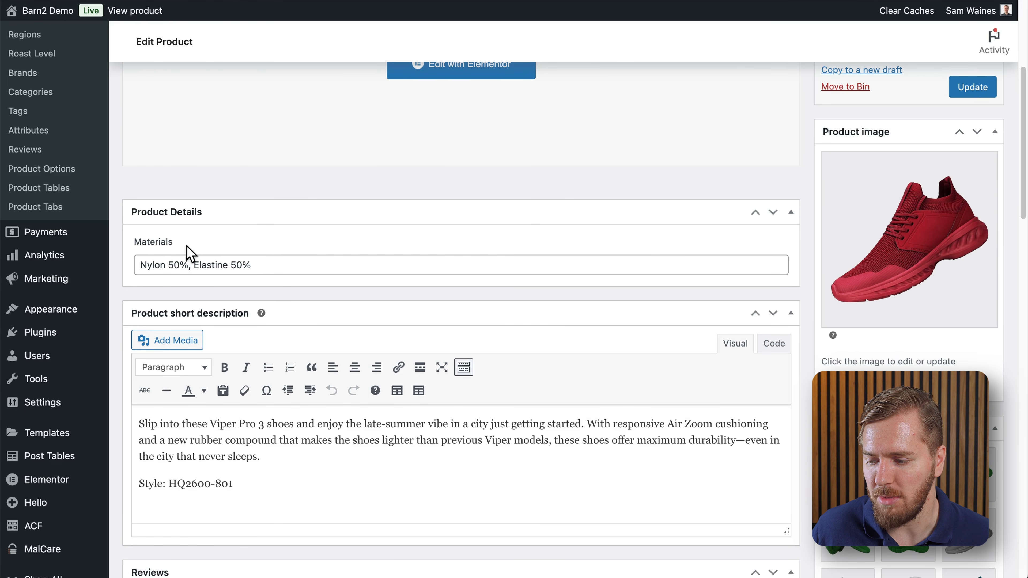
{"action": "left_click", "coordinate": [259, 264]}
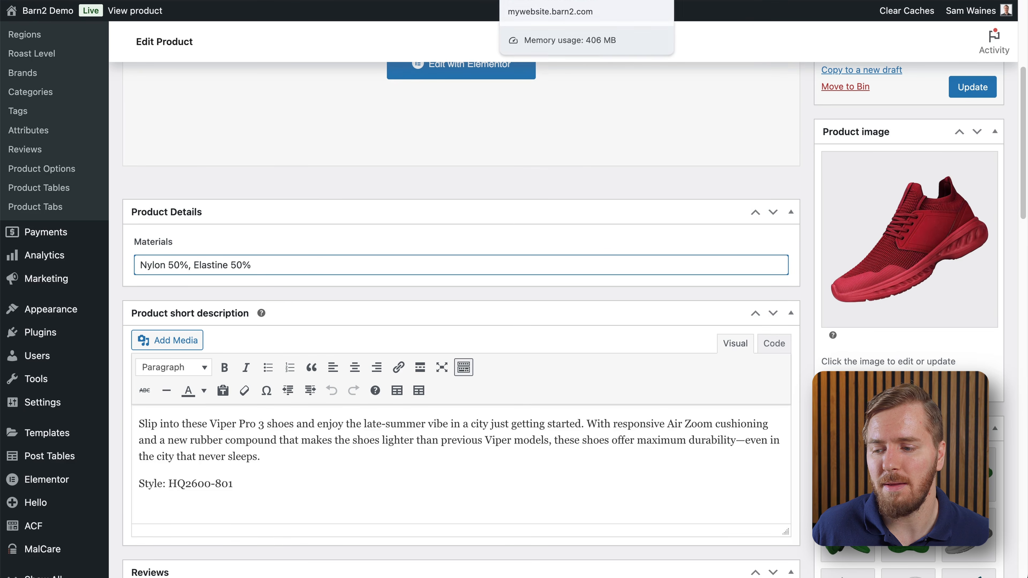
Step: Back in the Elementor template, link the Material toggle's content to the Post Custom Field dynamic tag with custom key "materials"
{"action": "left_click", "coordinate": [534, 0]}
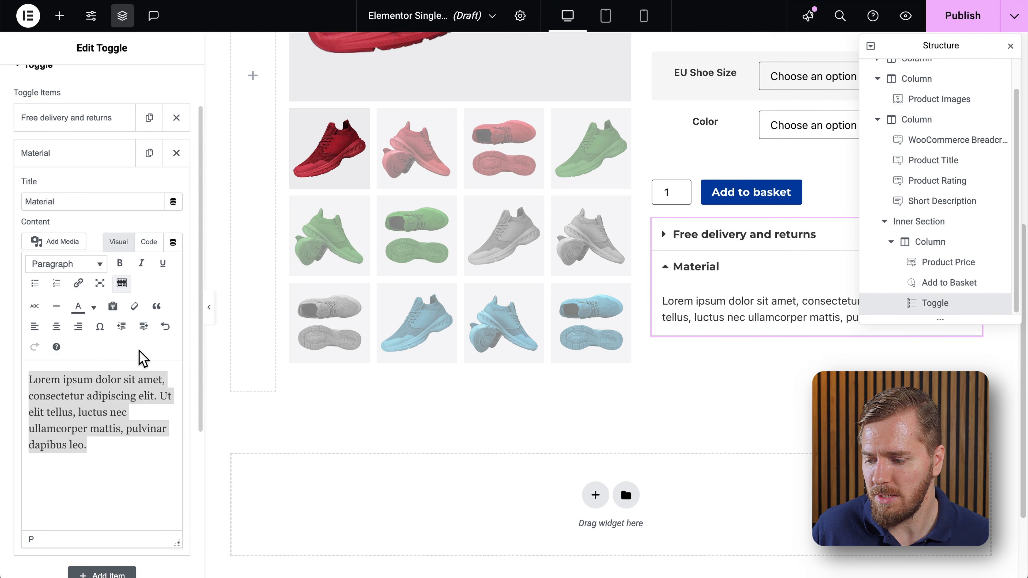
{"action": "left_click", "coordinate": [173, 243]}
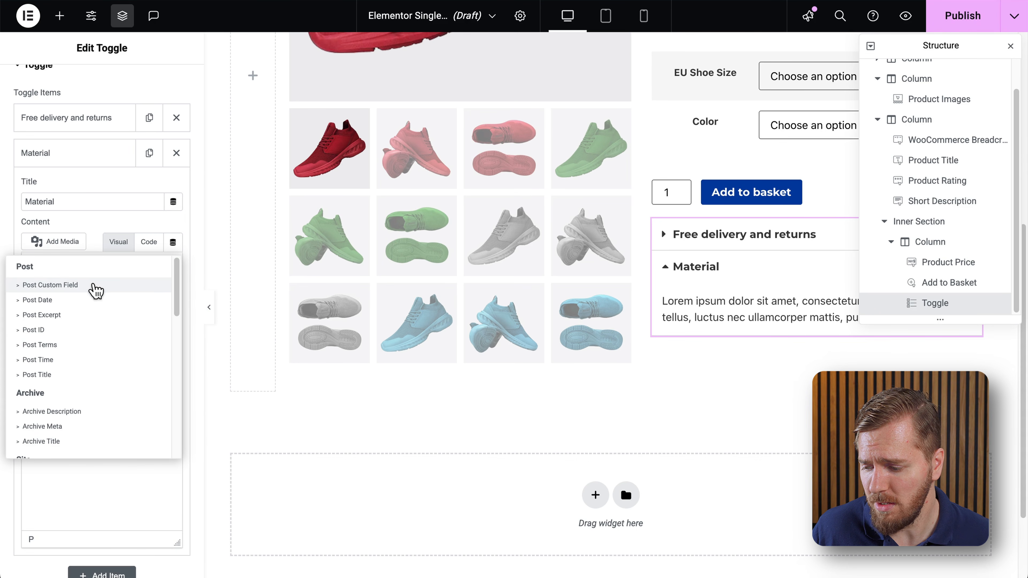
{"action": "left_click", "coordinate": [95, 290]}
{"action": "left_click", "coordinate": [134, 332]}
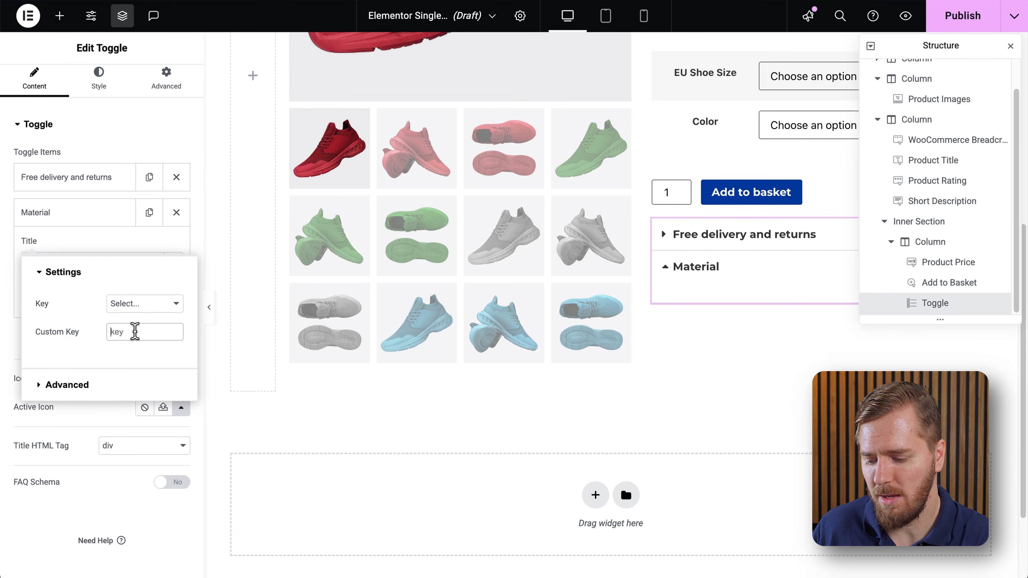
{"action": "type", "text": "m"}
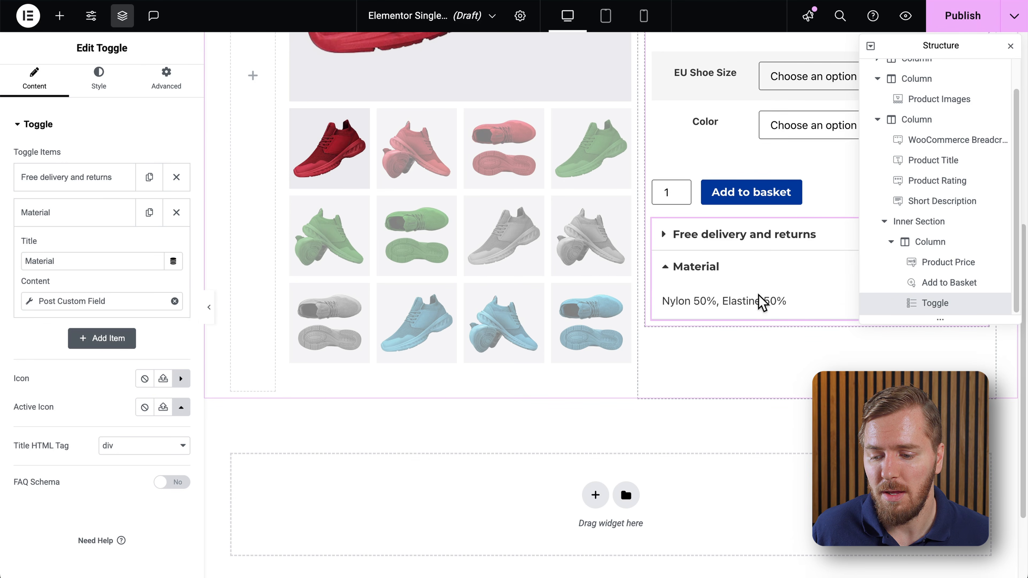
Step: Examine the Reviews and More Details sections below the toggles in the finished single product layout, including the Post Comments widget's settings
{"action": "scroll", "coordinate": [773, 301], "scroll_direction": "up", "scroll_amount": 5}
{"action": "scroll", "coordinate": [748, 323], "scroll_direction": "down", "scroll_amount": 4}
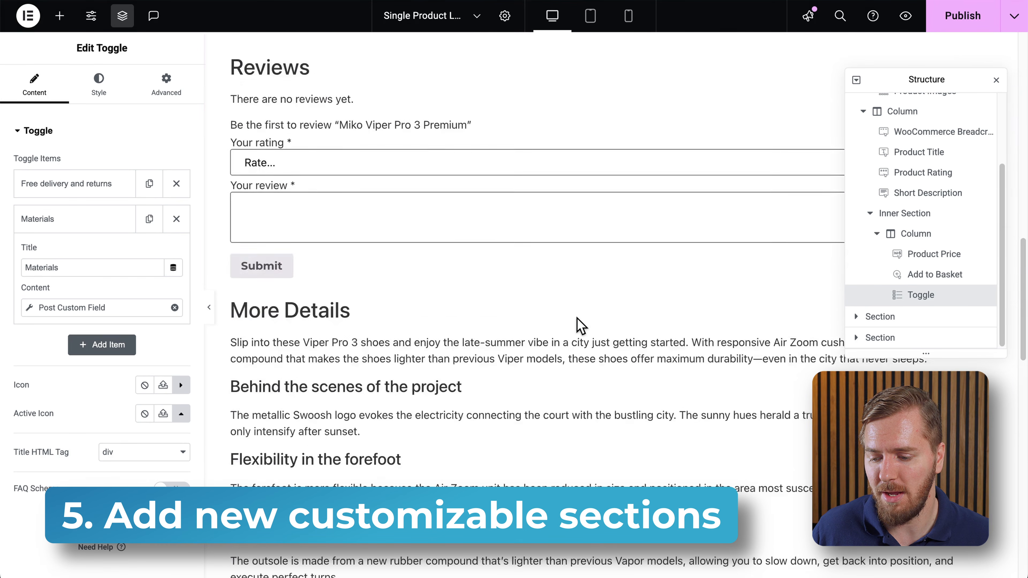
{"action": "scroll", "coordinate": [580, 325], "scroll_direction": "down", "scroll_amount": 2}
{"action": "scroll", "coordinate": [580, 326], "scroll_direction": "up", "scroll_amount": 3}
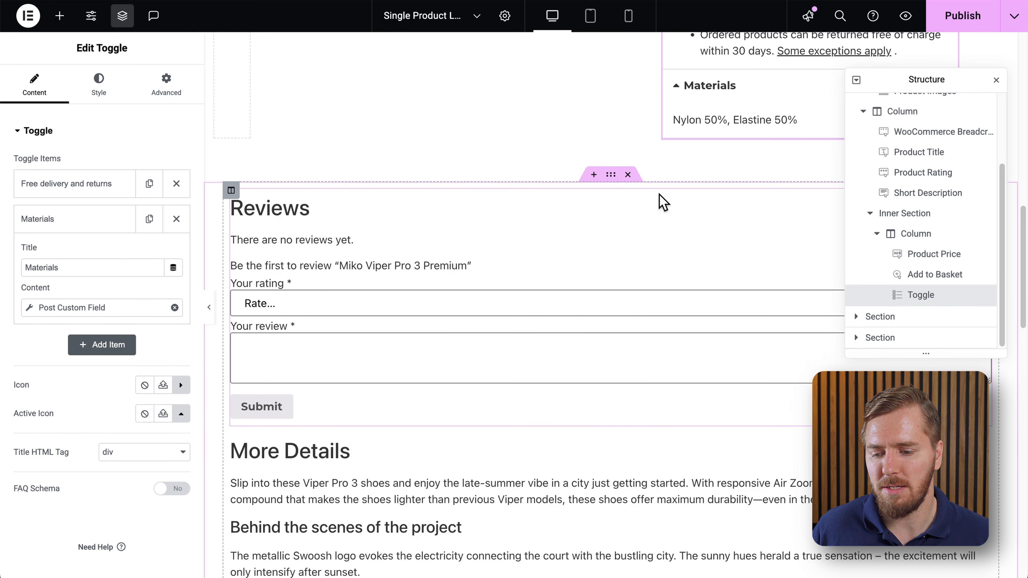
{"action": "left_click", "coordinate": [631, 248]}
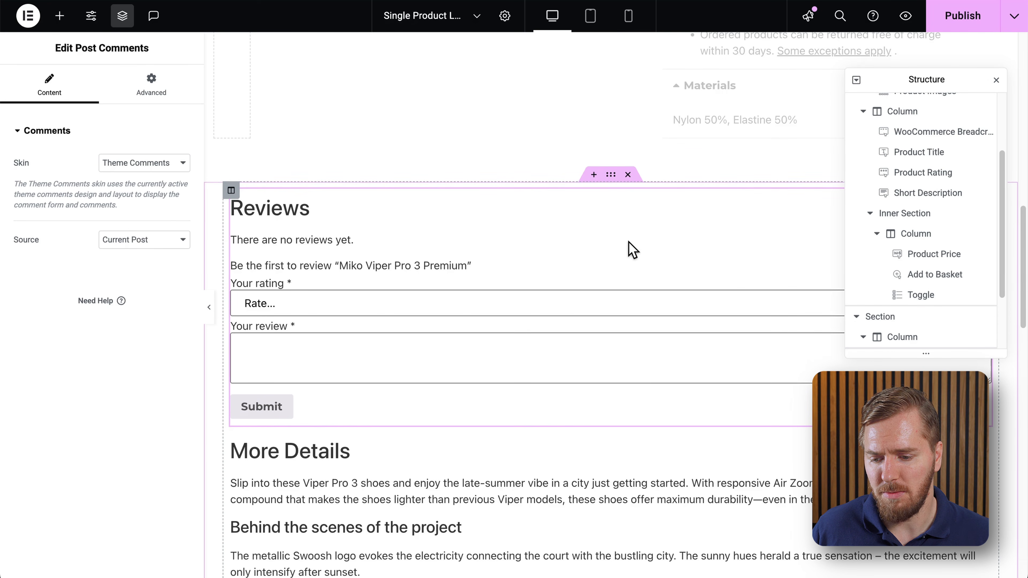
{"action": "scroll", "coordinate": [958, 287], "scroll_direction": "down", "scroll_amount": 3}
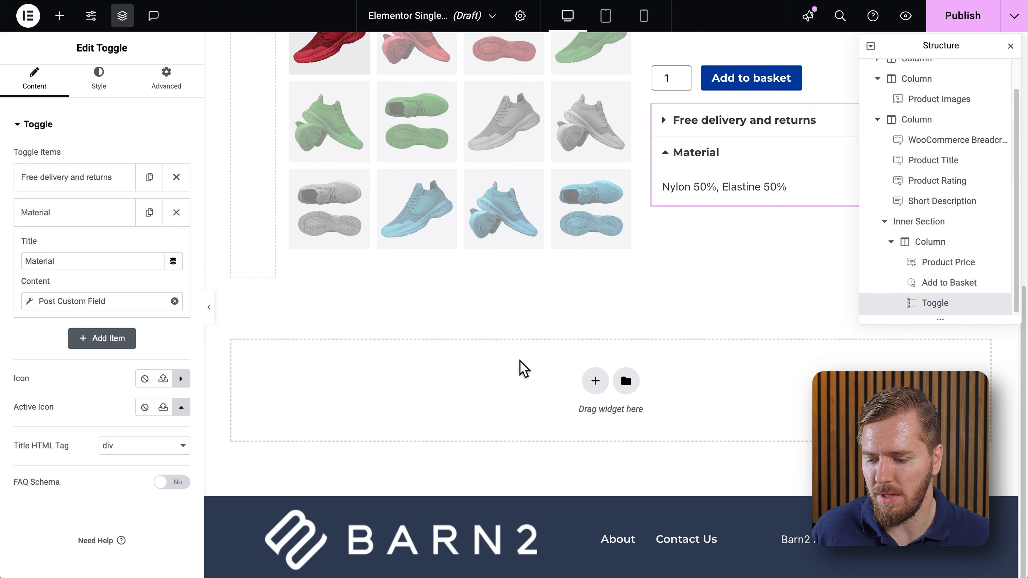
Step: Add a Post Comments widget in a new section below the product details of the draft template
{"action": "left_click", "coordinate": [60, 16]}
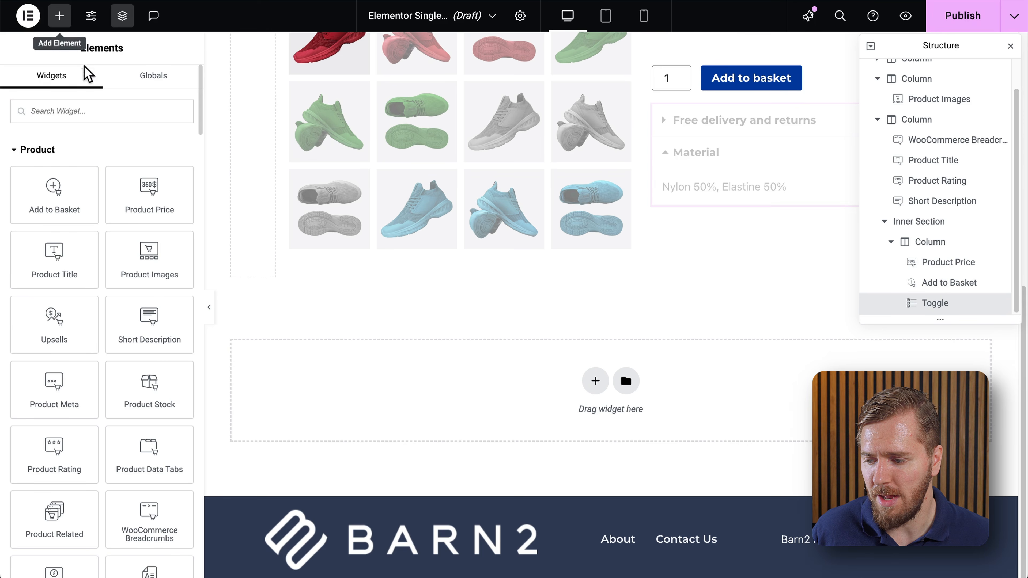
{"action": "type", "text": "post com"}
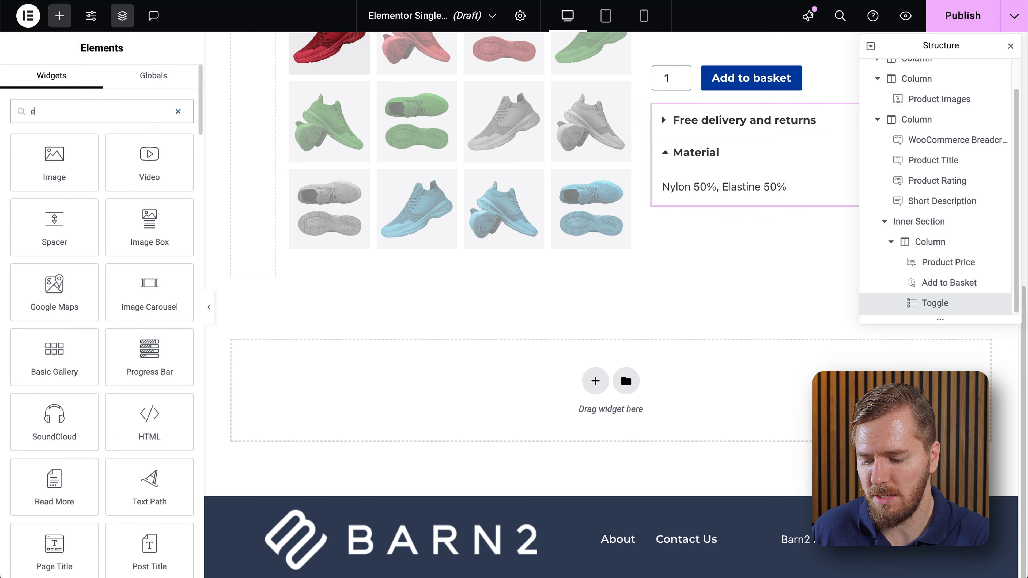
{"action": "left_click_drag", "start_coordinate": [55, 161], "coordinate": [514, 312]}
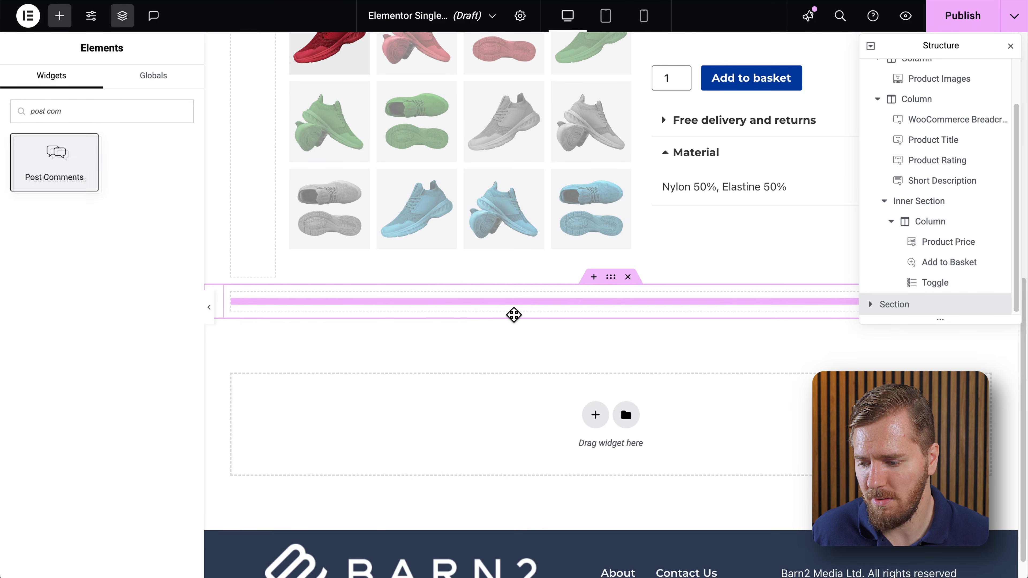
{"action": "left_click_drag", "start_coordinate": [54, 162], "coordinate": [448, 312]}
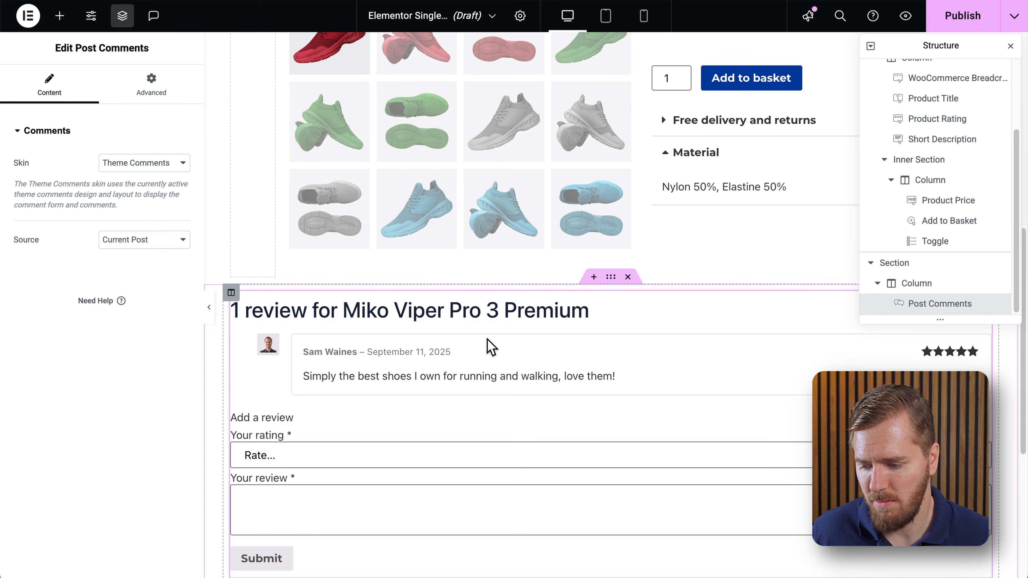
Step: Add a Heading widget in a new section below the reviews and set its text to "More Information"
{"action": "scroll", "coordinate": [621, 385], "scroll_direction": "down", "scroll_amount": 2}
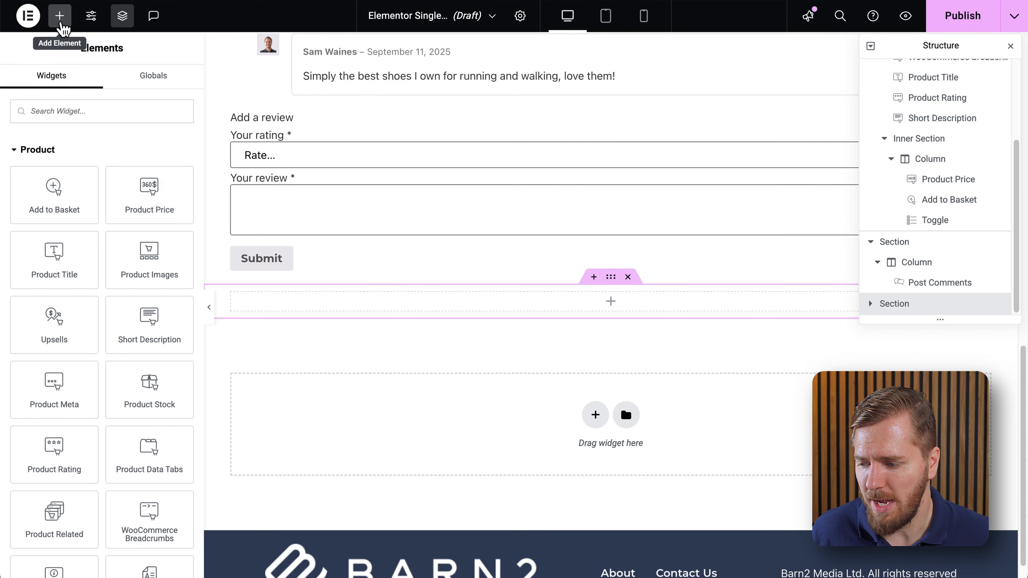
{"action": "left_click", "coordinate": [69, 111]}
{"action": "type", "text": "hea"}
{"action": "left_click_drag", "start_coordinate": [54, 159], "coordinate": [481, 301]}
{"action": "triple_click", "coordinate": [485, 311]}
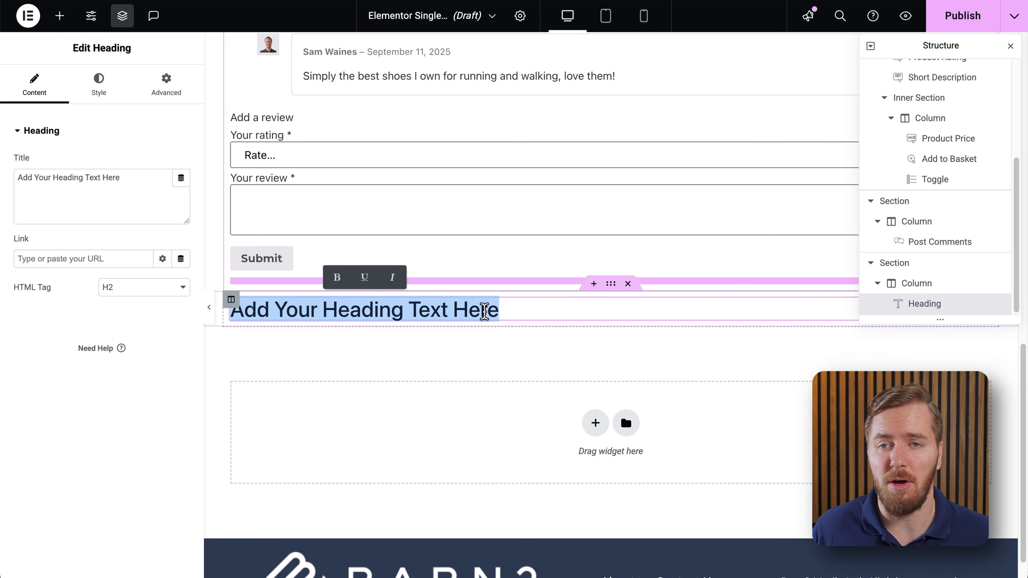
{"action": "type", "text": "More Information"}
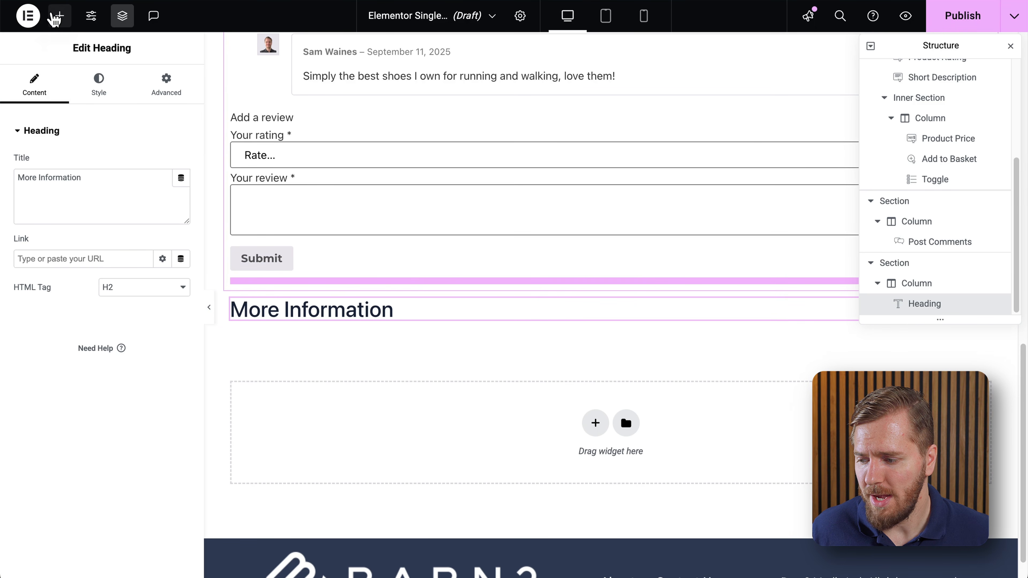
Step: Search the widgets for "conte" and place the content widget directly below the More Information heading
{"action": "left_click", "coordinate": [60, 15]}
{"action": "left_click", "coordinate": [76, 110]}
{"action": "type", "text": "conte"}
{"action": "left_click_drag", "start_coordinate": [54, 217], "coordinate": [441, 322]}
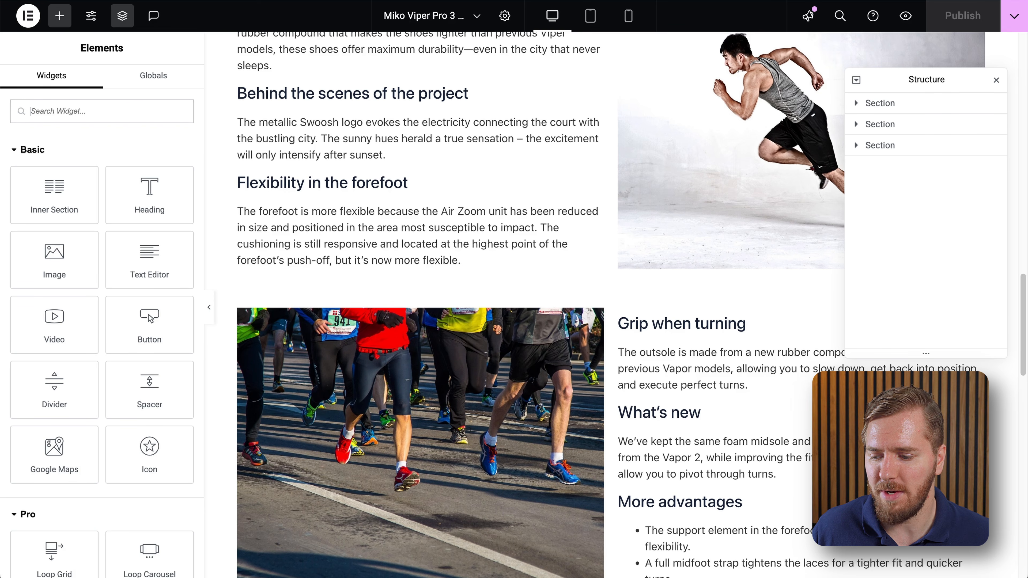
Step: Look over the Miko Viper Pro 3 product page in the editor and check its list of recent documents
{"action": "scroll", "coordinate": [526, 184], "scroll_direction": "up", "scroll_amount": 20}
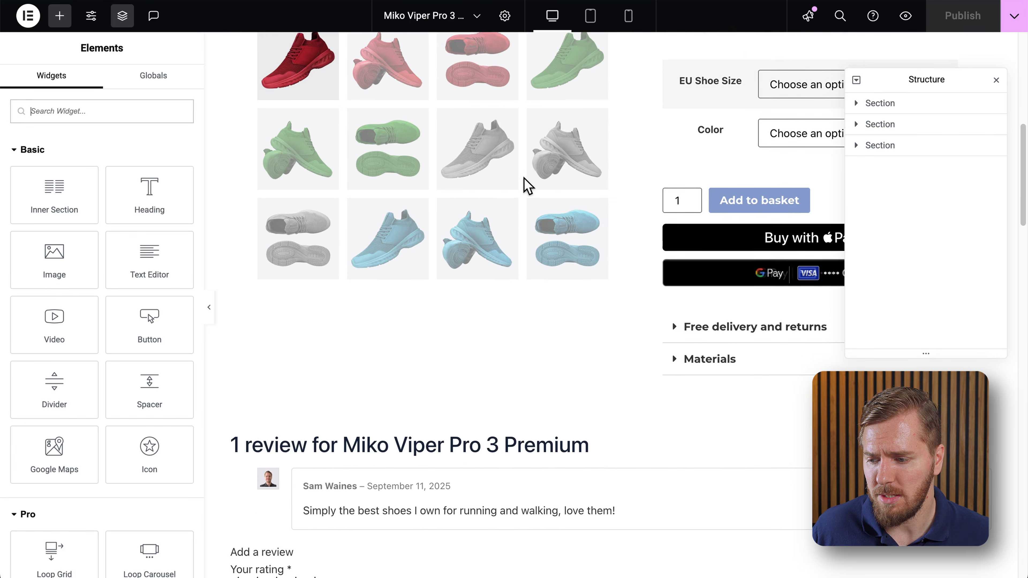
{"action": "left_click", "coordinate": [476, 17]}
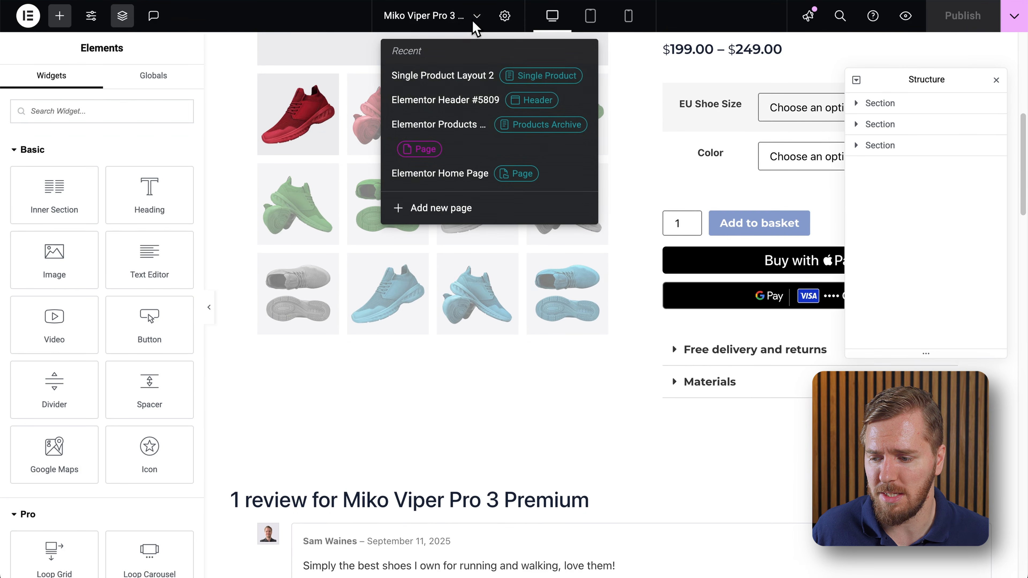
{"action": "left_click", "coordinate": [341, 47]}
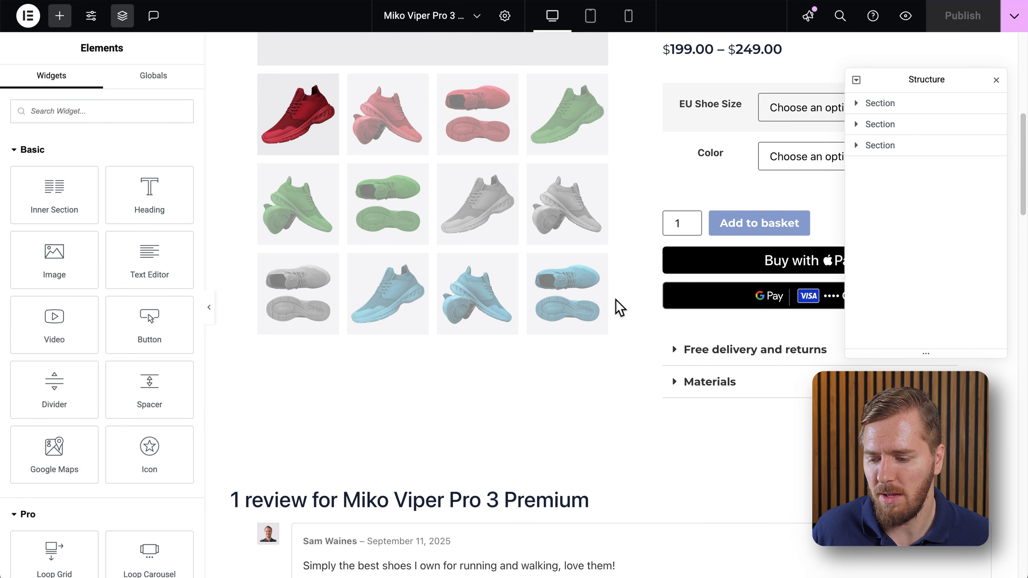
Step: Examine the existing product page's reviews, the More Details text and image sections, and the image carousel below them
{"action": "scroll", "coordinate": [619, 308], "scroll_direction": "down", "scroll_amount": 2}
{"action": "scroll", "coordinate": [718, 202], "scroll_direction": "down", "scroll_amount": 3}
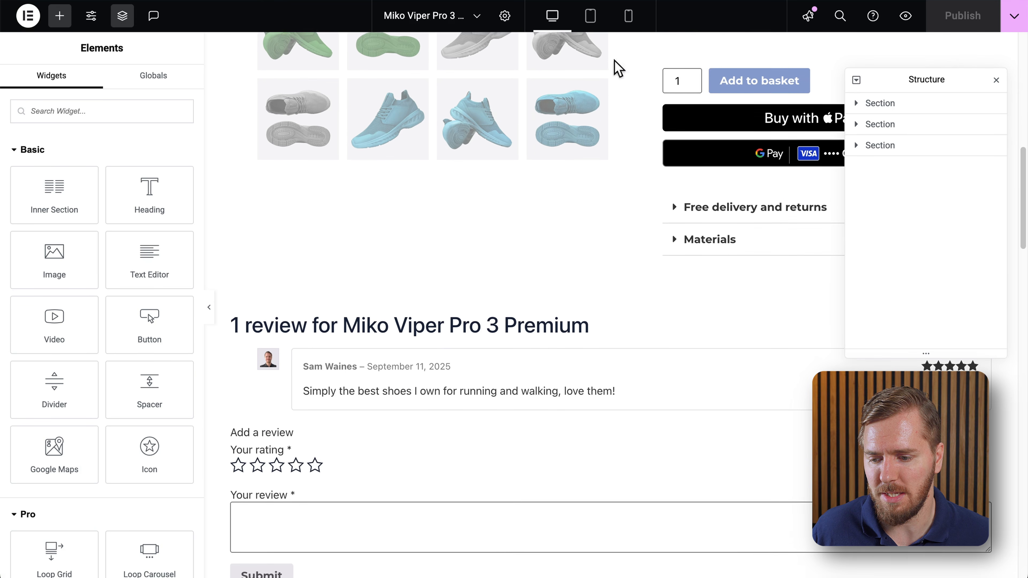
{"action": "scroll", "coordinate": [701, 234], "scroll_direction": "down", "scroll_amount": 10}
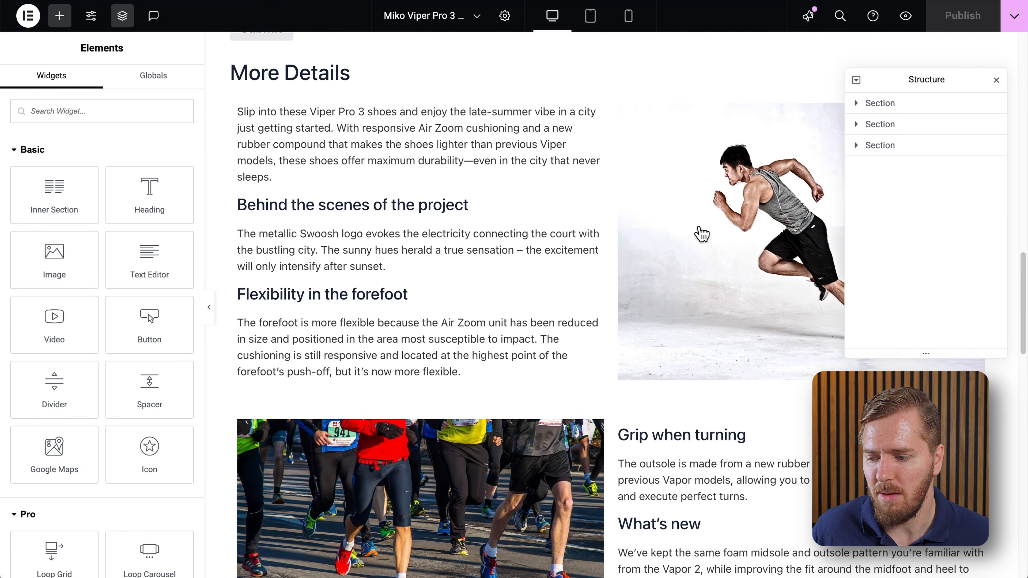
{"action": "scroll", "coordinate": [638, 194], "scroll_direction": "up", "scroll_amount": 2}
{"action": "scroll", "coordinate": [647, 243], "scroll_direction": "down", "scroll_amount": 1}
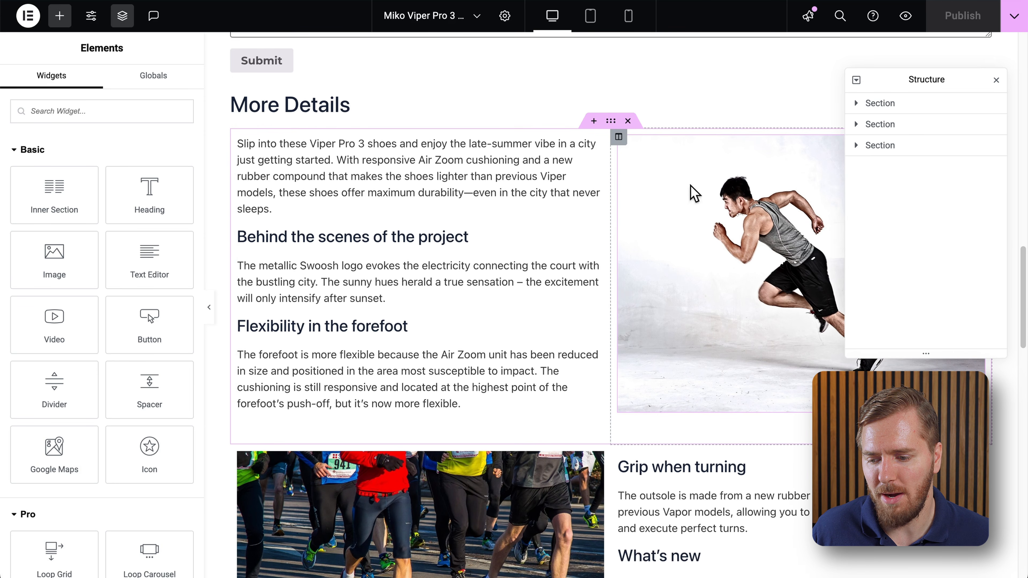
{"action": "scroll", "coordinate": [683, 222], "scroll_direction": "down", "scroll_amount": 2}
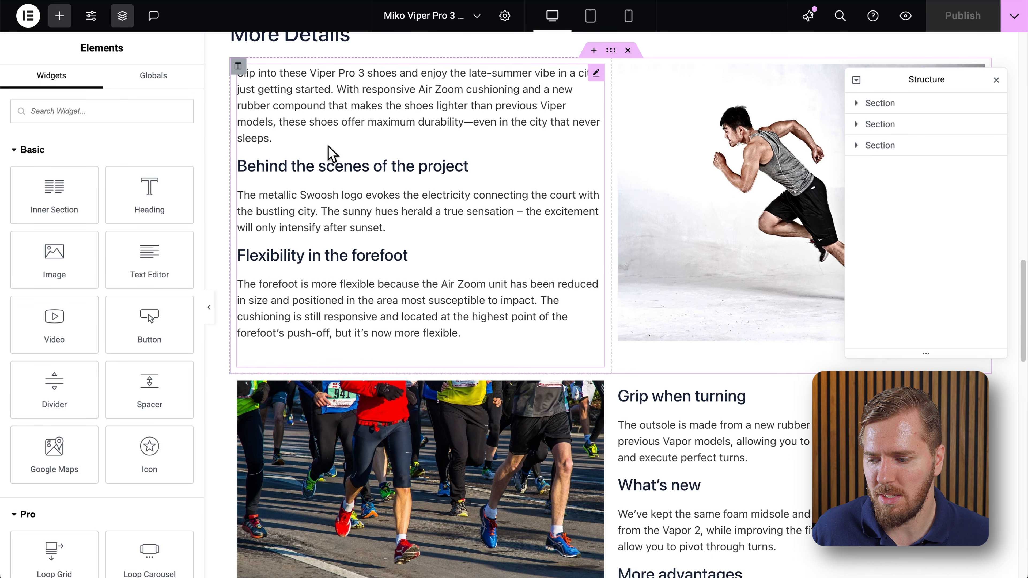
{"action": "left_click", "coordinate": [344, 198]}
{"action": "scroll", "coordinate": [503, 188], "scroll_direction": "down", "scroll_amount": 10}
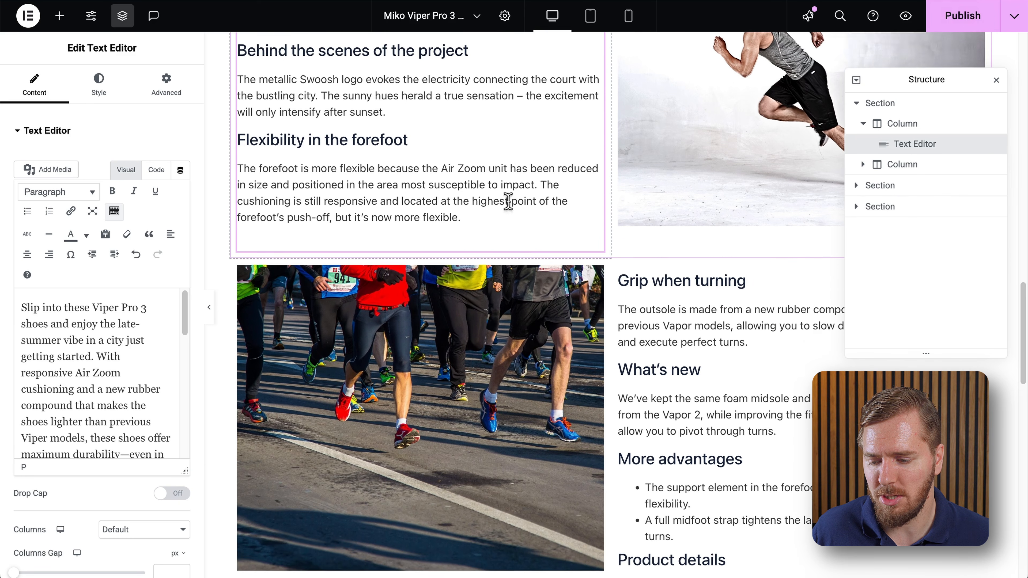
{"action": "scroll", "coordinate": [614, 192], "scroll_direction": "up", "scroll_amount": 2}
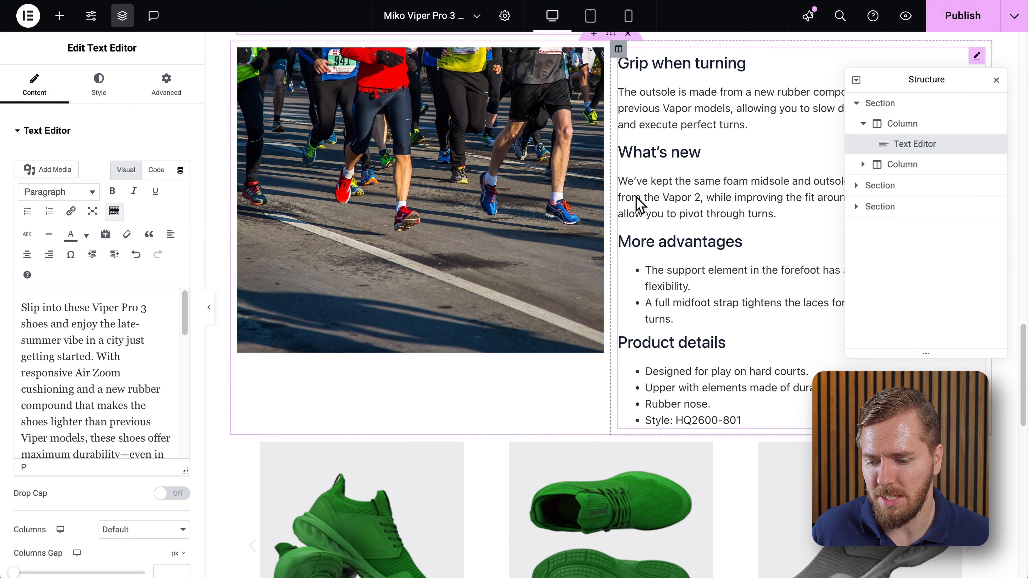
{"action": "scroll", "coordinate": [631, 202], "scroll_direction": "down", "scroll_amount": 5}
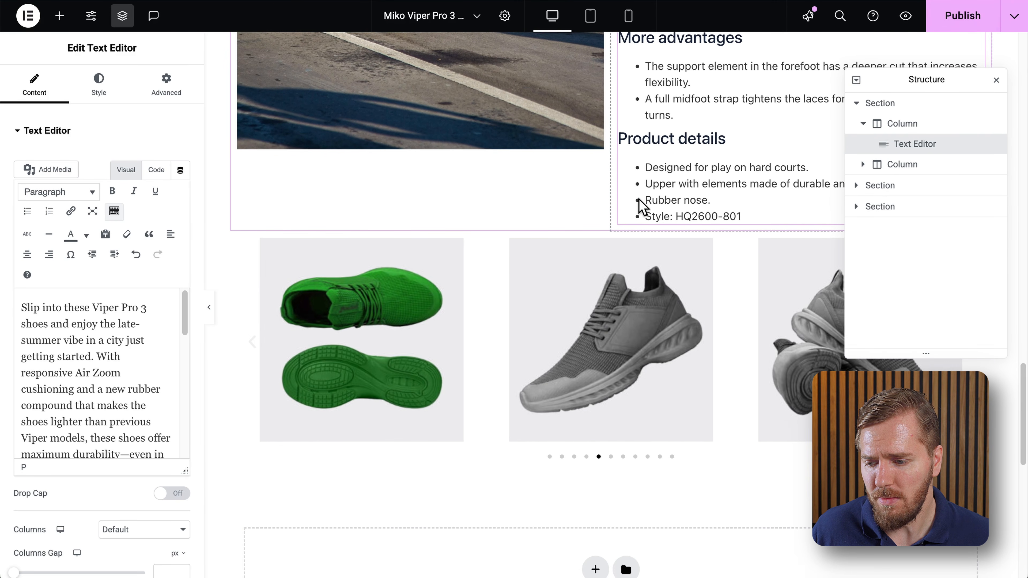
{"action": "scroll", "coordinate": [641, 204], "scroll_direction": "up", "scroll_amount": 5}
{"action": "scroll", "coordinate": [637, 198], "scroll_direction": "down", "scroll_amount": 3}
{"action": "scroll", "coordinate": [643, 219], "scroll_direction": "down", "scroll_amount": 1}
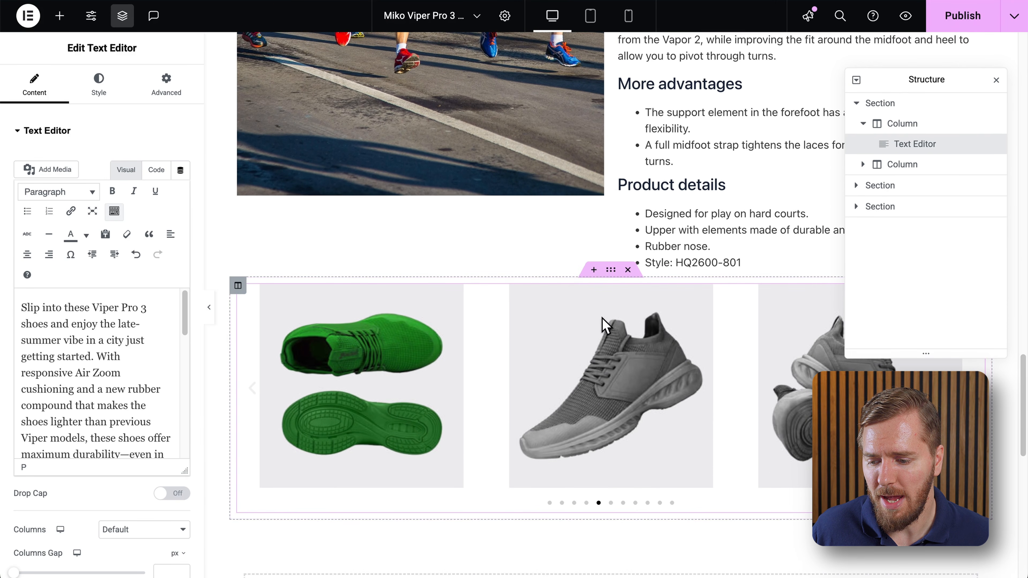
{"action": "scroll", "coordinate": [640, 357], "scroll_direction": "up", "scroll_amount": 1}
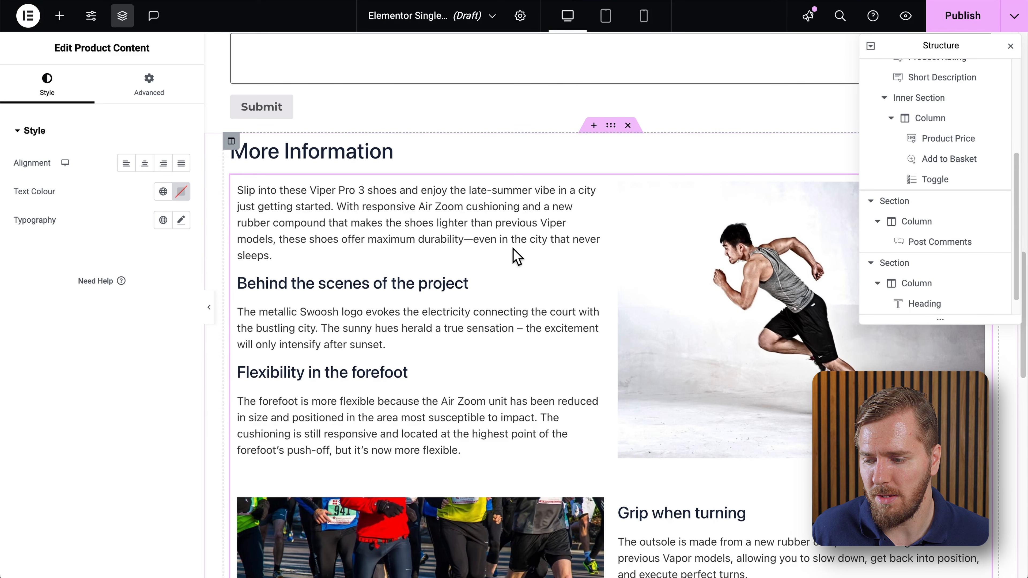
Step: Add a single-column section below the product content and place a Heading widget in it with the text "Goes well with..."
{"action": "scroll", "coordinate": [603, 291], "scroll_direction": "down", "scroll_amount": 10}
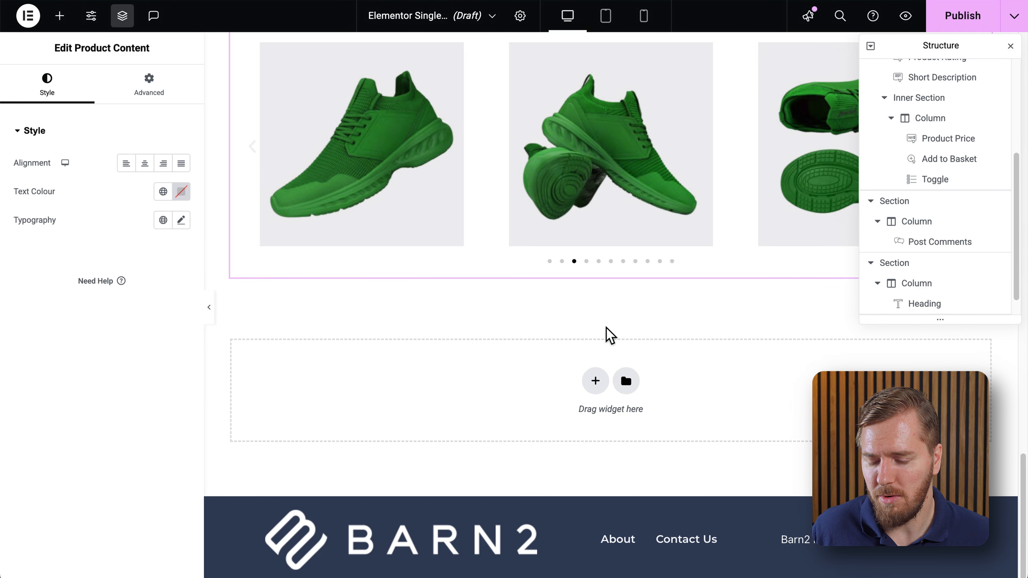
{"action": "left_click", "coordinate": [595, 380]}
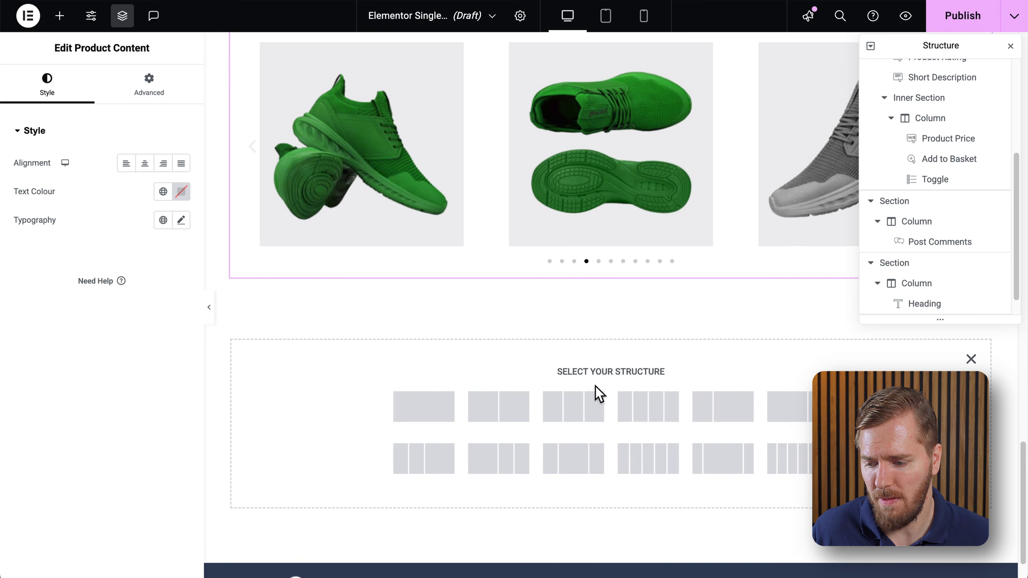
{"action": "left_click", "coordinate": [445, 419]}
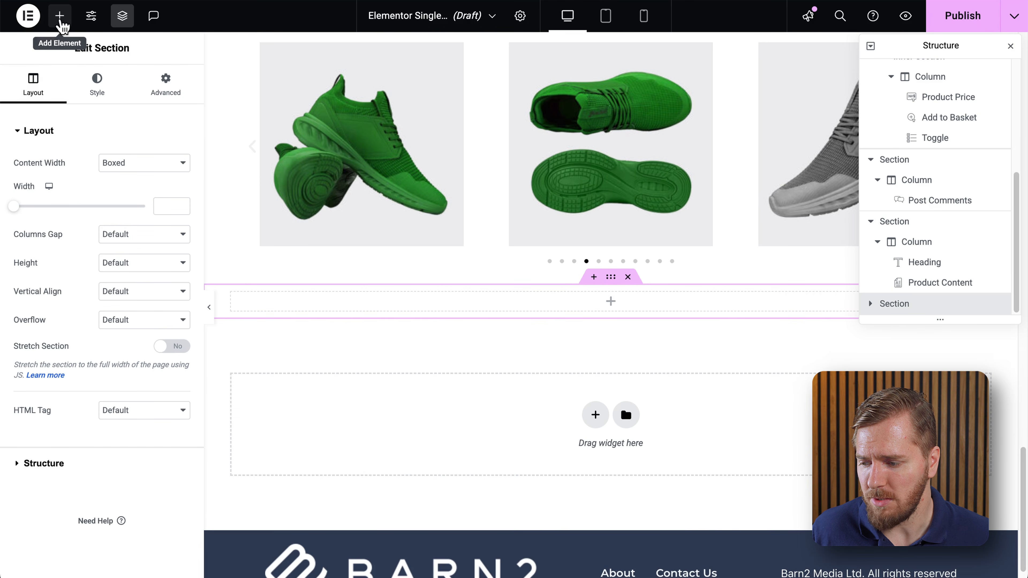
{"action": "left_click", "coordinate": [59, 17]}
{"action": "type", "text": "ti"}
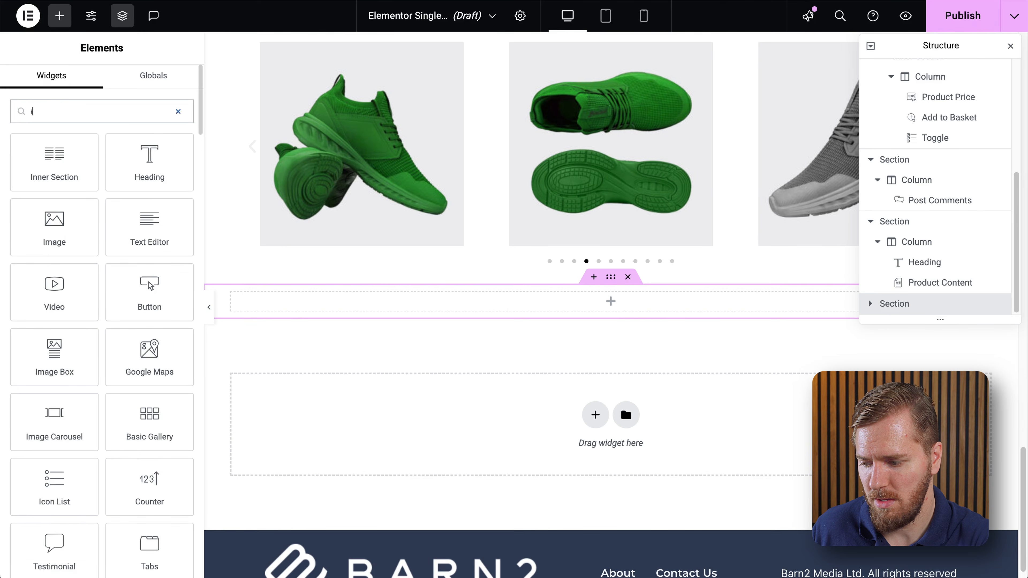
{"action": "left_click_drag", "start_coordinate": [48, 158], "coordinate": [553, 312]}
{"action": "double_click", "coordinate": [481, 309]}
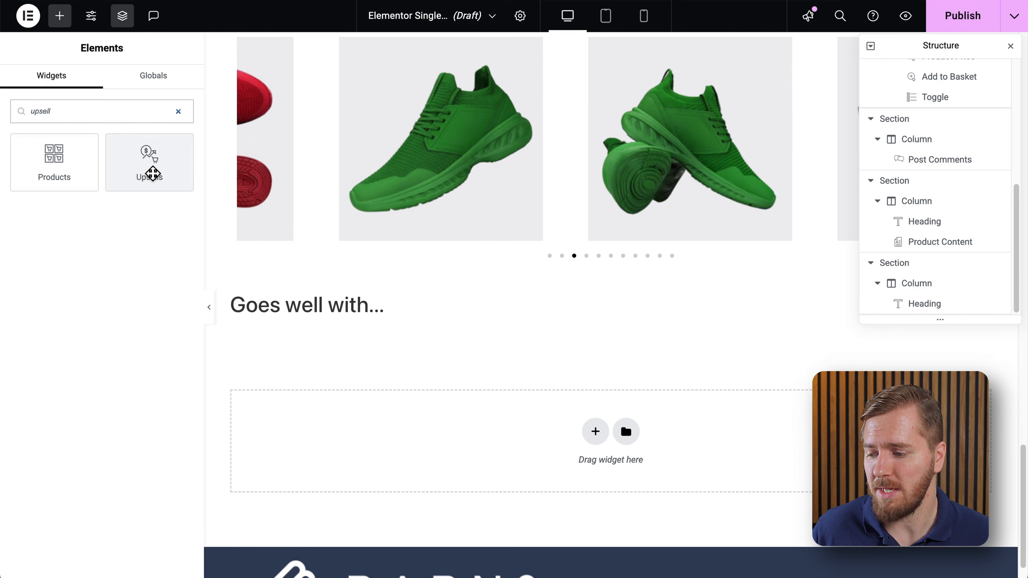
Step: Place the Upsells widget below the "Goes well with..." heading and hide the widget's built-in heading
{"action": "left_click_drag", "start_coordinate": [153, 173], "coordinate": [466, 343]}
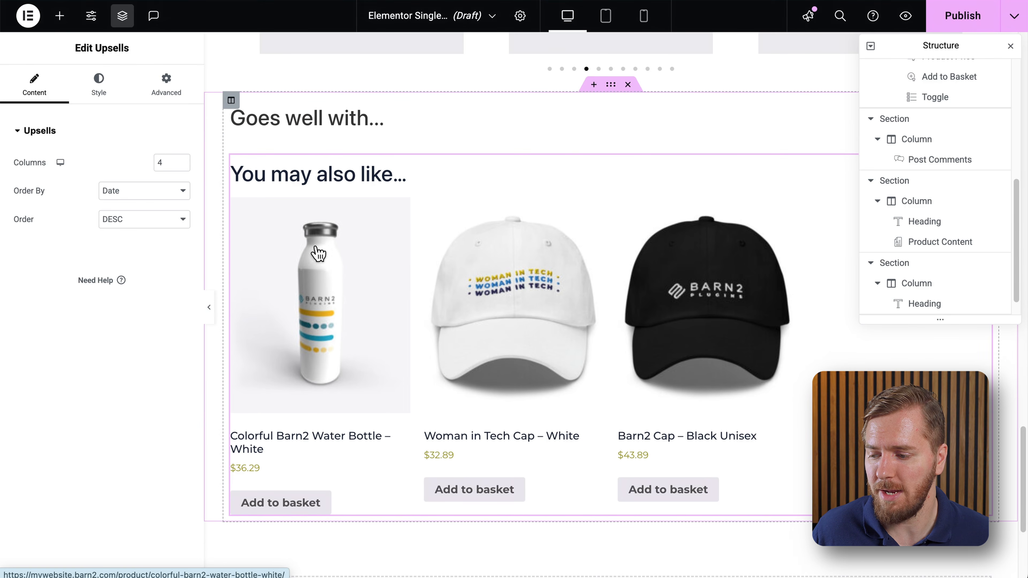
{"action": "left_click", "coordinate": [165, 92]}
{"action": "left_click", "coordinate": [98, 97]}
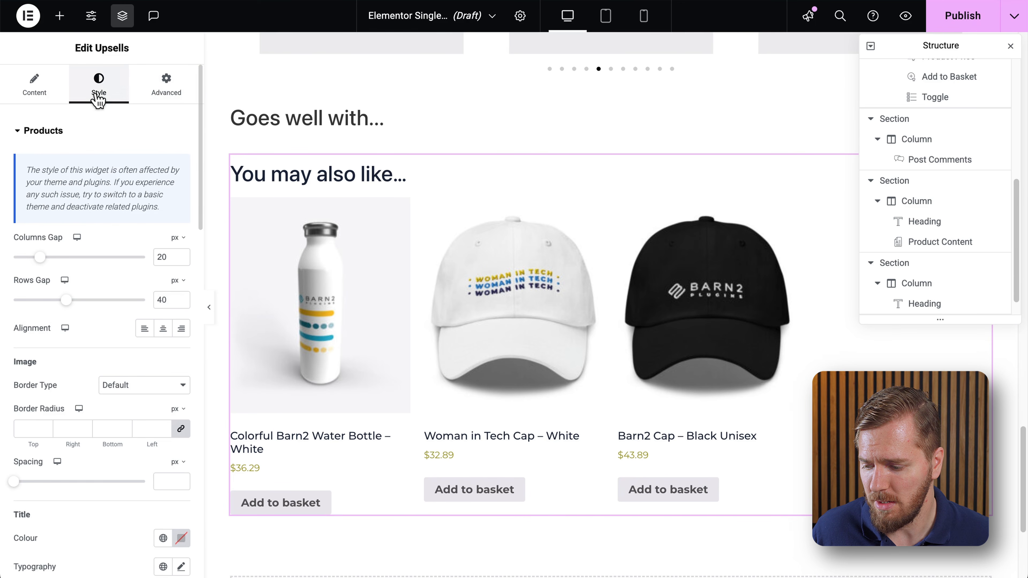
{"action": "scroll", "coordinate": [101, 222], "scroll_direction": "down", "scroll_amount": 15}
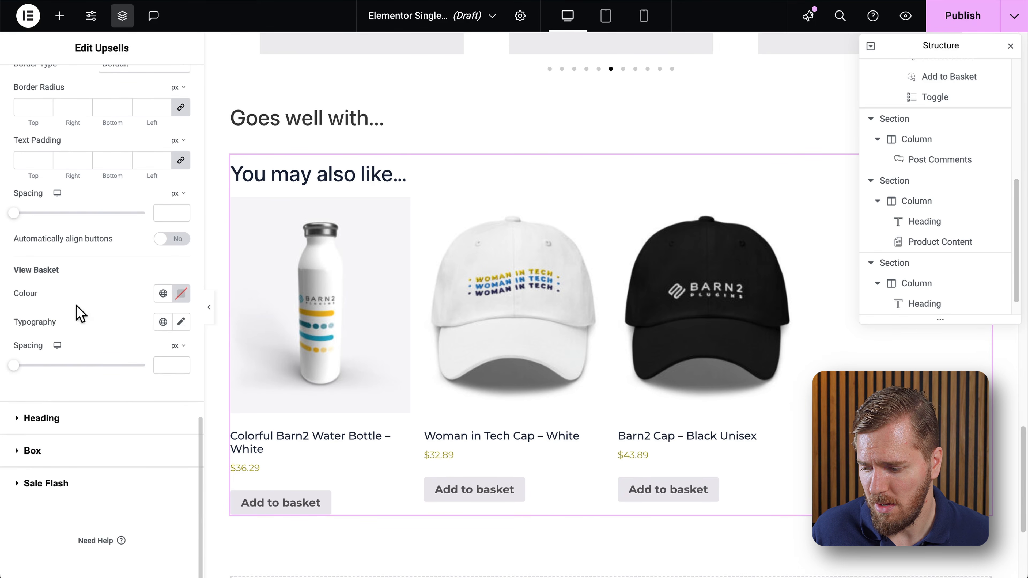
{"action": "left_click", "coordinate": [19, 419]}
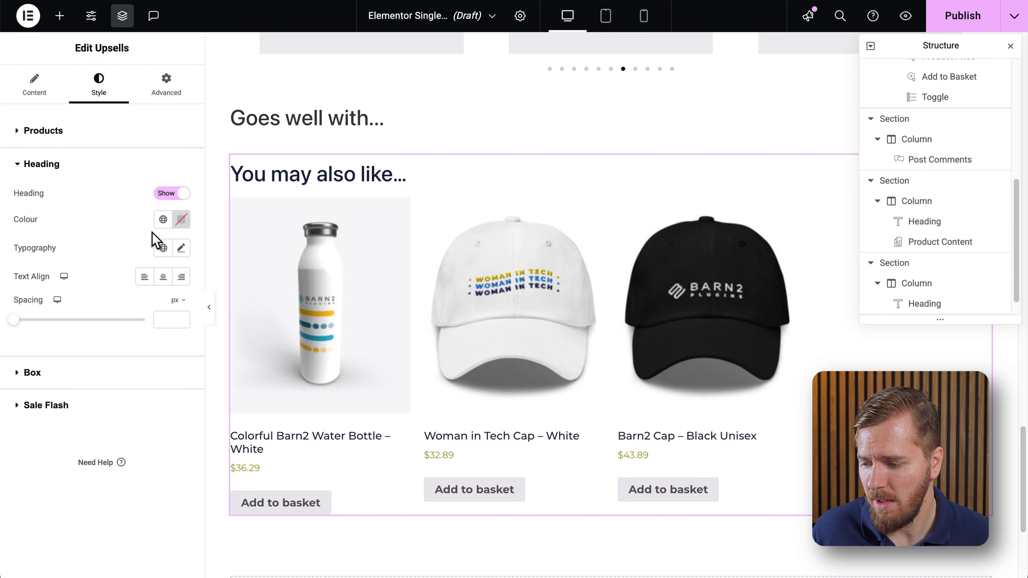
{"action": "left_click", "coordinate": [175, 194]}
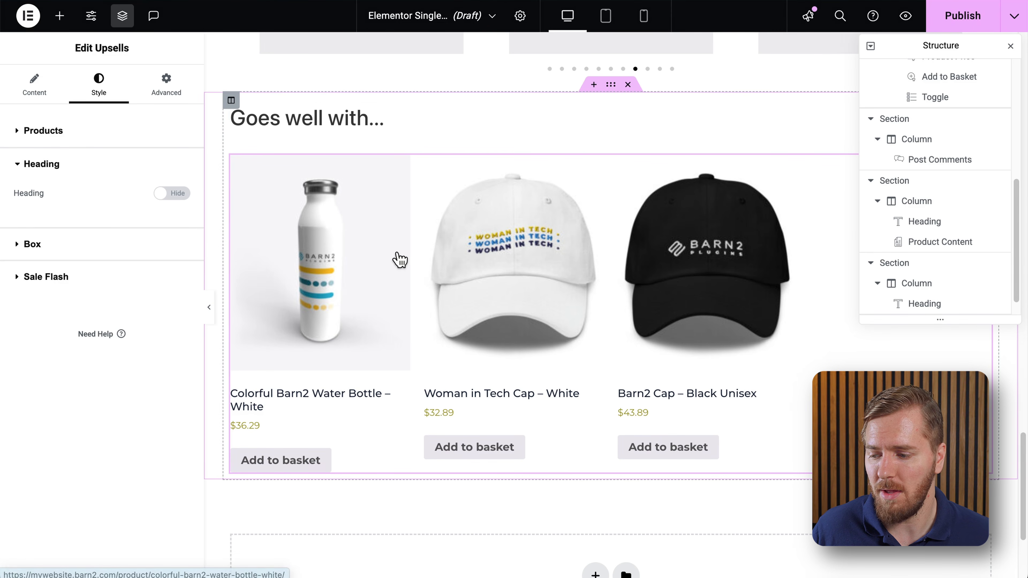
Step: Set the Upsells widget to show its products in 3 columns
{"action": "left_click", "coordinate": [44, 130]}
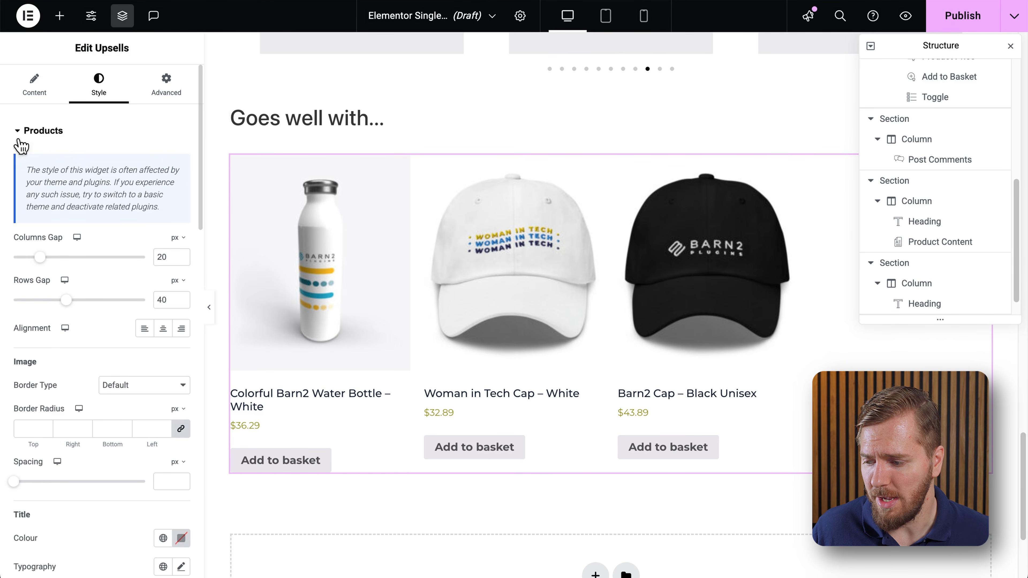
{"action": "scroll", "coordinate": [139, 223], "scroll_direction": "down", "scroll_amount": 2}
{"action": "scroll", "coordinate": [58, 126], "scroll_direction": "up", "scroll_amount": 2}
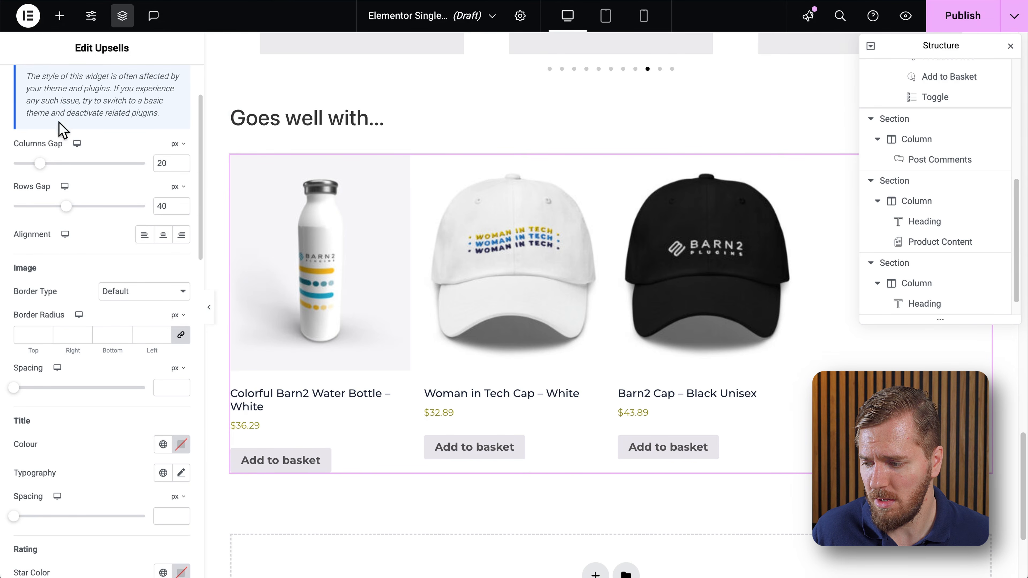
{"action": "left_click", "coordinate": [35, 90]}
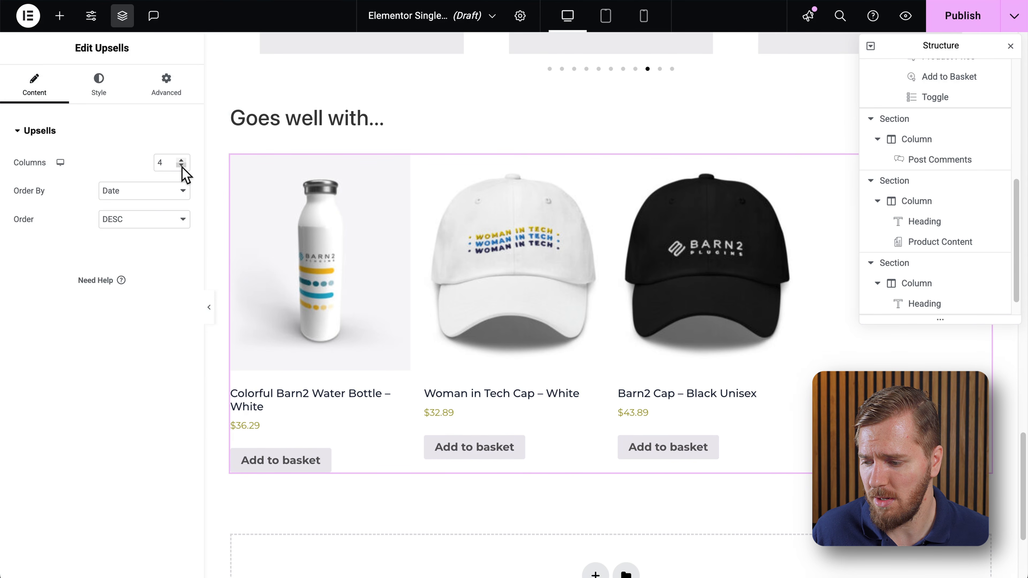
{"action": "left_click", "coordinate": [182, 166]}
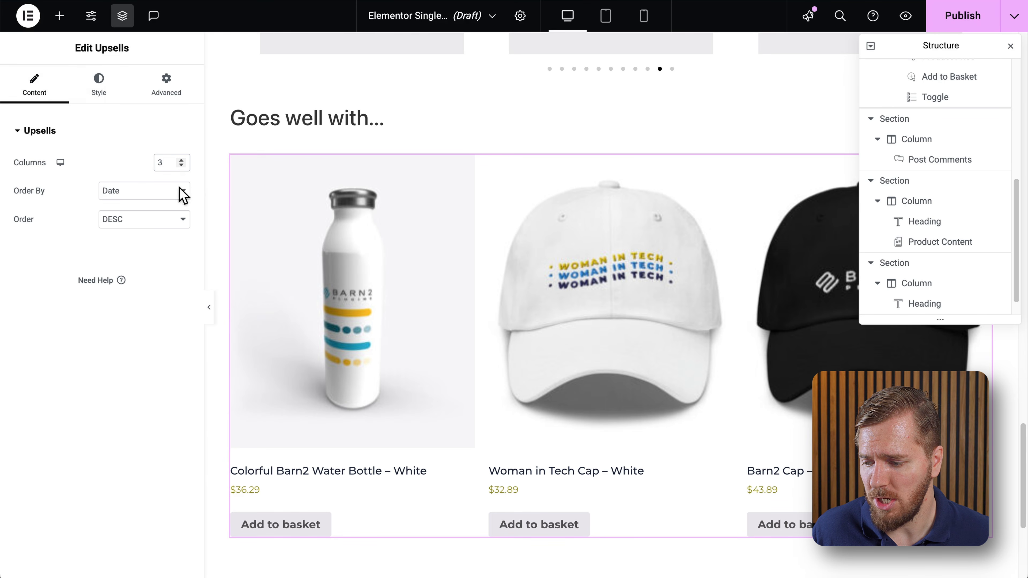
Step: Give the upsell buttons the Primary background and Light 1 text global colours, and set the price typography to the Secondary global font
{"action": "left_click", "coordinate": [92, 86]}
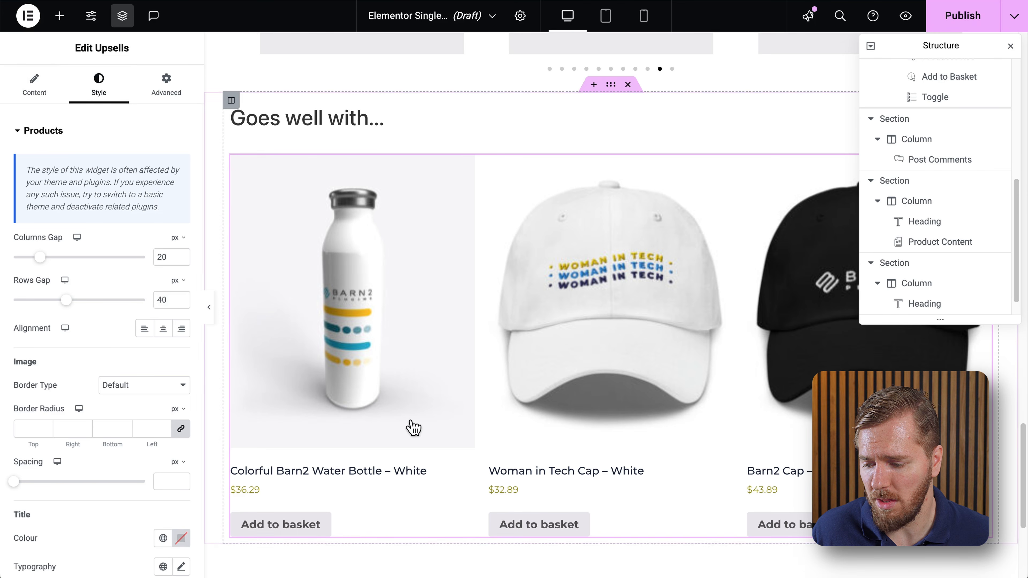
{"action": "scroll", "coordinate": [413, 426], "scroll_direction": "down", "scroll_amount": 1}
{"action": "scroll", "coordinate": [73, 324], "scroll_direction": "down", "scroll_amount": 2}
{"action": "scroll", "coordinate": [97, 334], "scroll_direction": "down", "scroll_amount": 8}
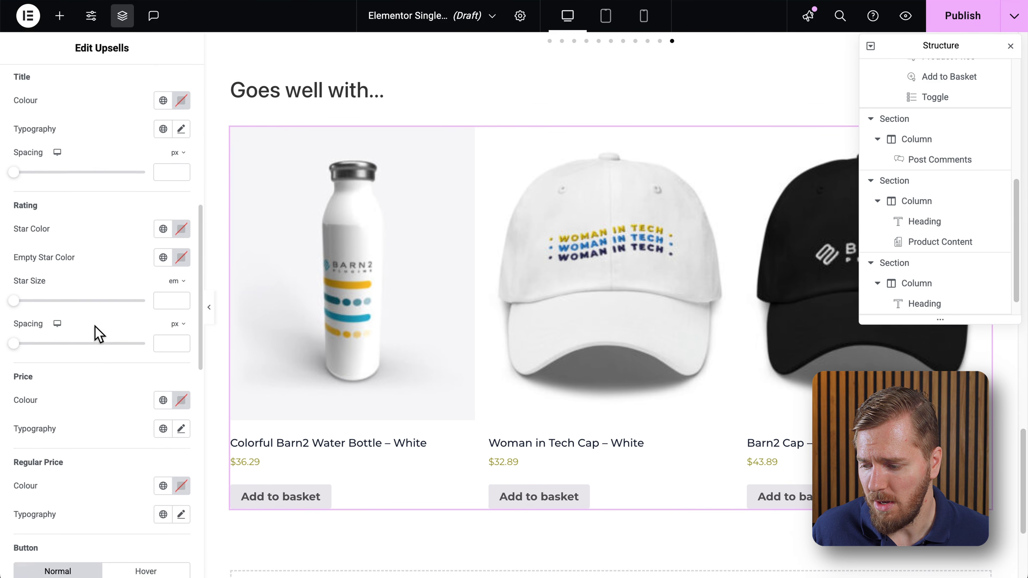
{"action": "scroll", "coordinate": [97, 334], "scroll_direction": "down", "scroll_amount": 4}
{"action": "scroll", "coordinate": [96, 332], "scroll_direction": "up", "scroll_amount": 10}
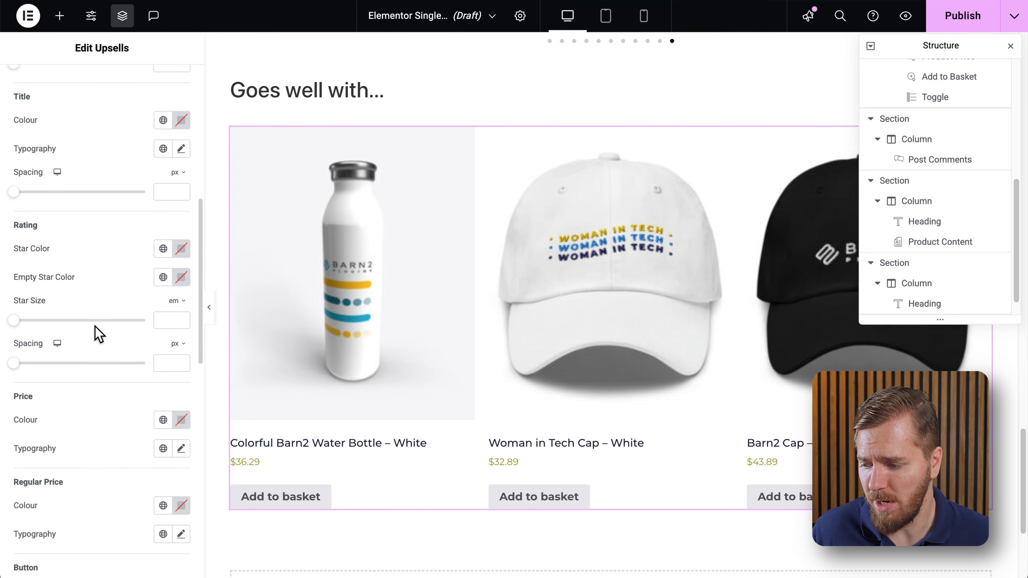
{"action": "scroll", "coordinate": [122, 304], "scroll_direction": "down", "scroll_amount": 11}
{"action": "left_click", "coordinate": [163, 266]}
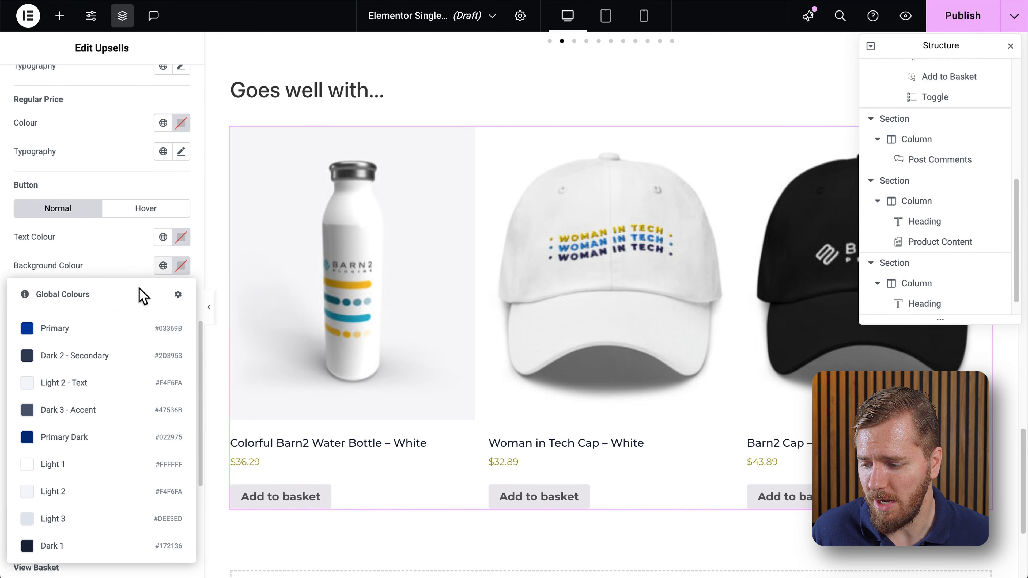
{"action": "left_click", "coordinate": [56, 329]}
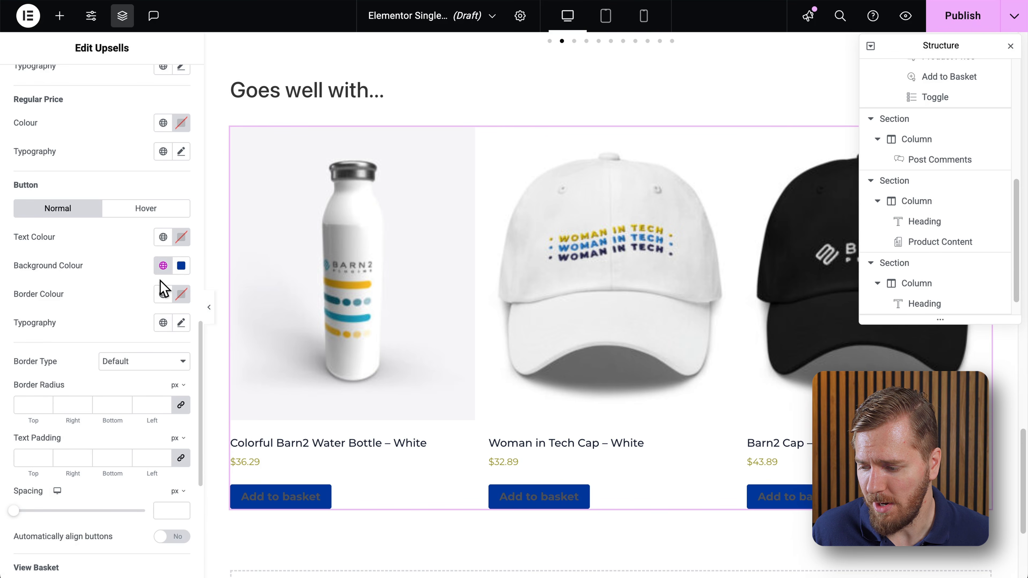
{"action": "left_click", "coordinate": [163, 237]}
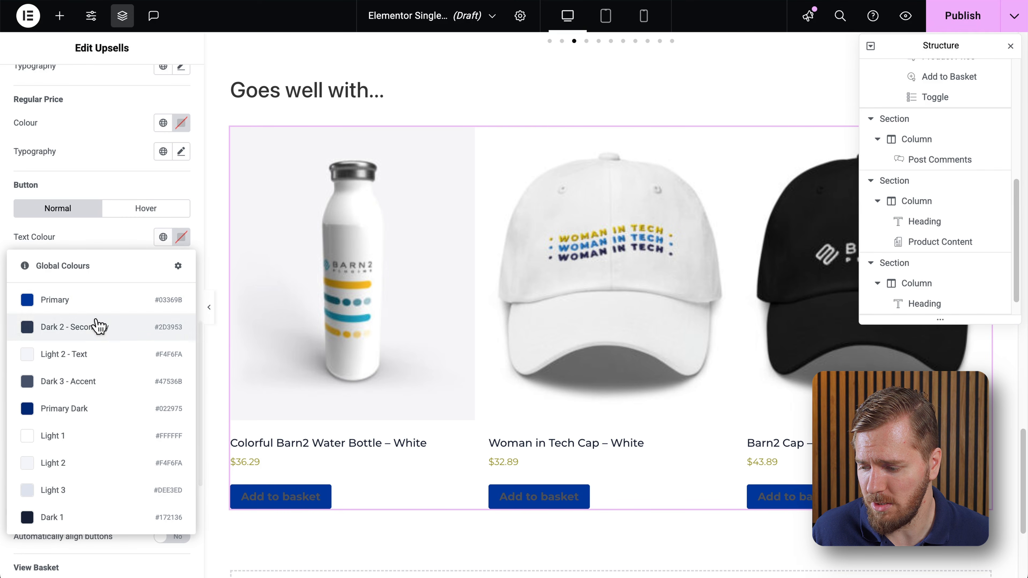
{"action": "left_click", "coordinate": [57, 446]}
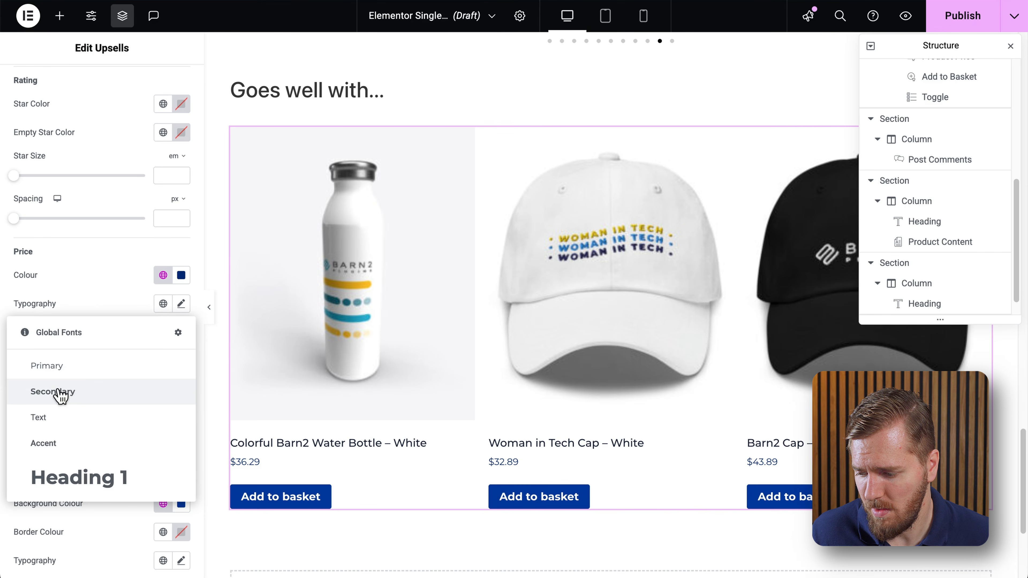
{"action": "left_click", "coordinate": [65, 394]}
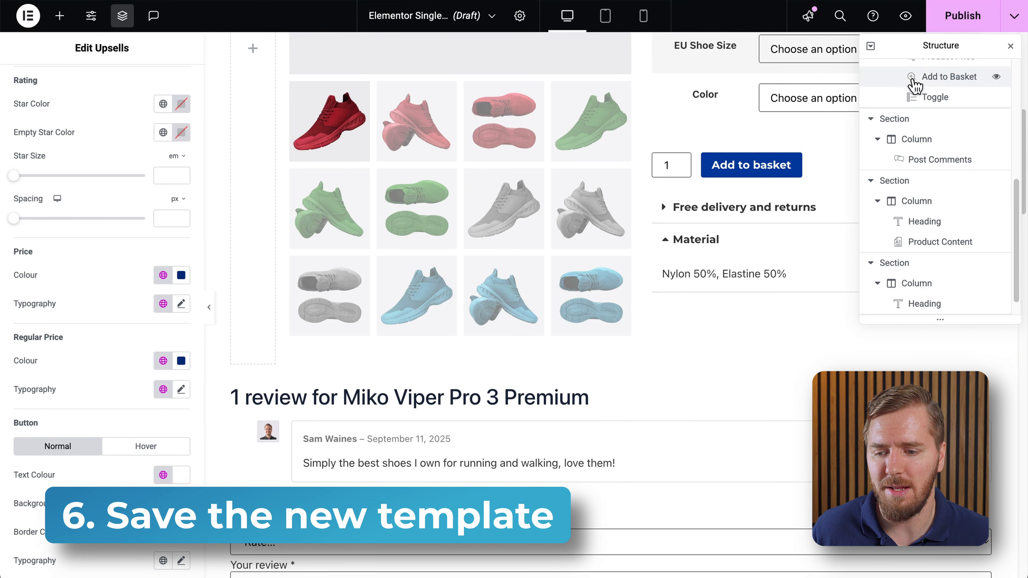
Step: Start publishing the template and add a display condition for where it is used
{"action": "left_click", "coordinate": [967, 22]}
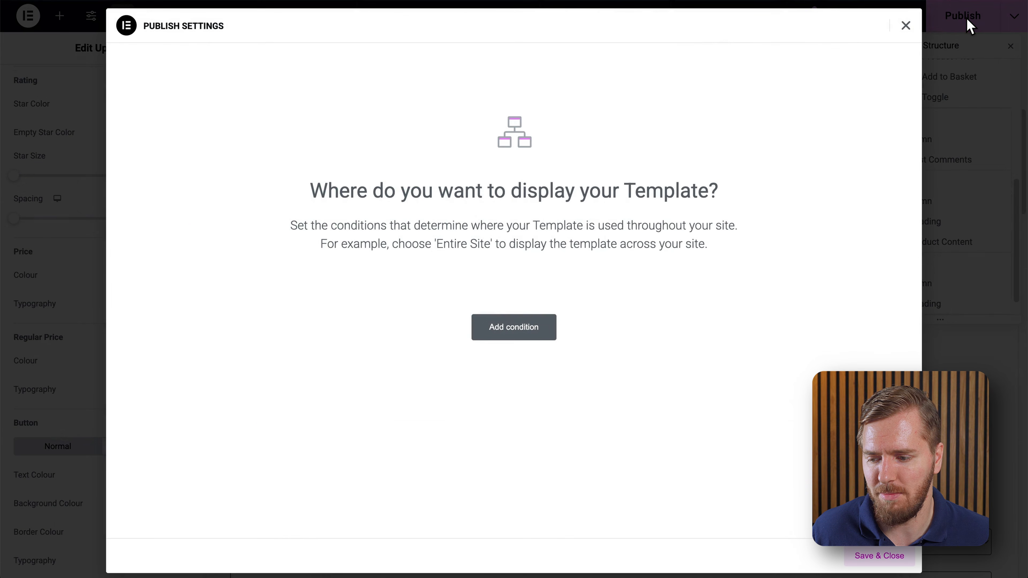
{"action": "left_click", "coordinate": [519, 334]}
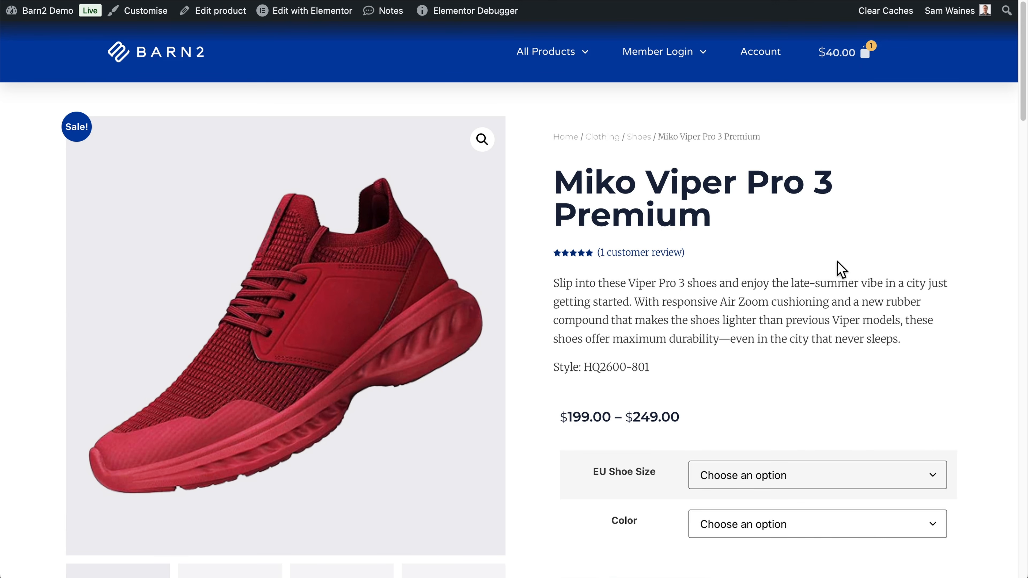
Step: Look over the live Miko Viper Pro 3 Premium product page and enlarge its gallery, advancing to the second image
{"action": "scroll", "coordinate": [837, 259], "scroll_direction": "down", "scroll_amount": 3}
{"action": "scroll", "coordinate": [836, 251], "scroll_direction": "down", "scroll_amount": 3}
{"action": "scroll", "coordinate": [836, 257], "scroll_direction": "up", "scroll_amount": 2}
{"action": "scroll", "coordinate": [474, 182], "scroll_direction": "up", "scroll_amount": 1}
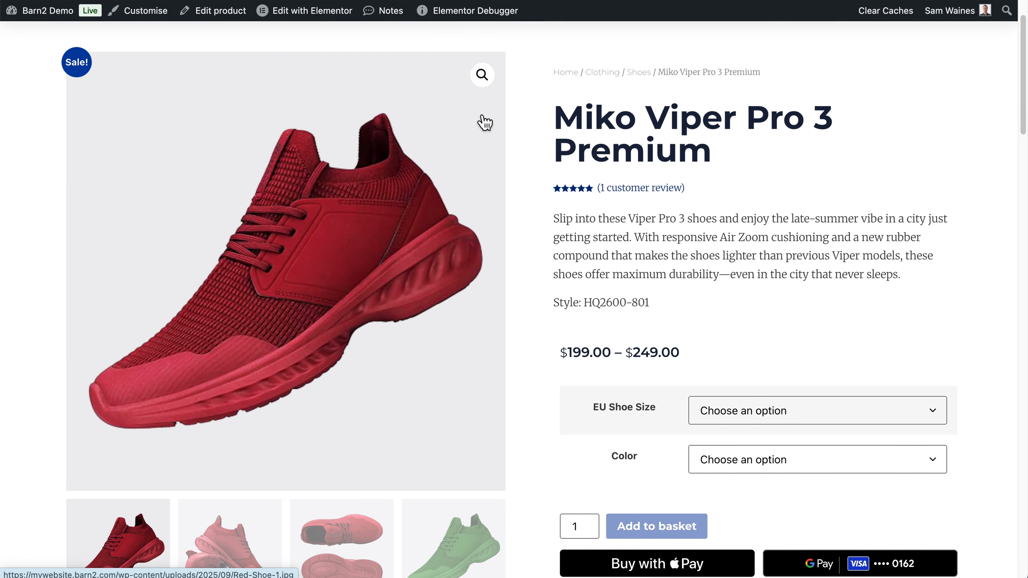
{"action": "left_click", "coordinate": [482, 76]}
{"action": "left_click", "coordinate": [1003, 301]}
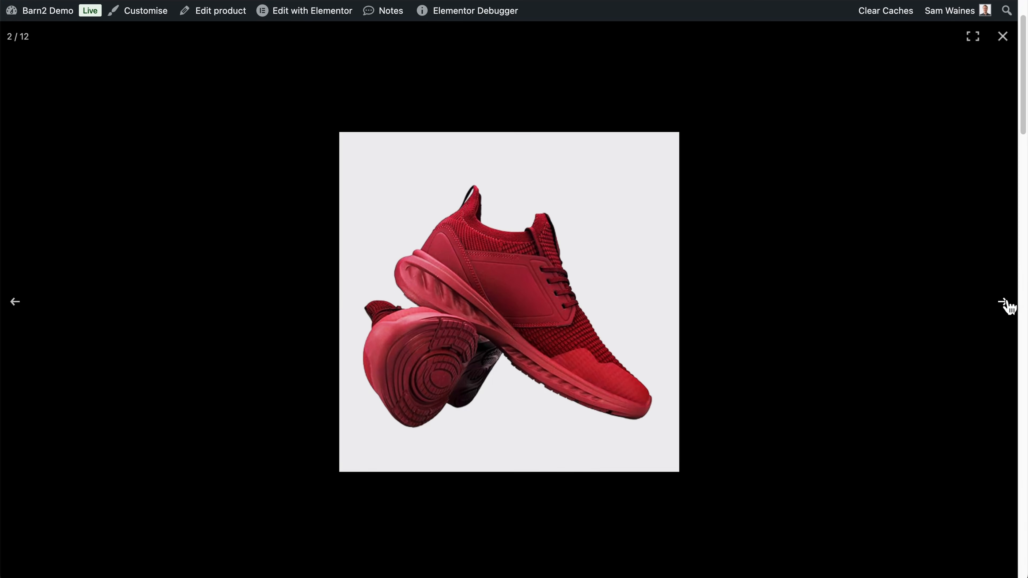
Step: Advance through more images in the enlarged product gallery and close it
{"action": "left_click", "coordinate": [1005, 302]}
{"action": "left_click", "coordinate": [1005, 303]}
{"action": "left_click", "coordinate": [1002, 36]}
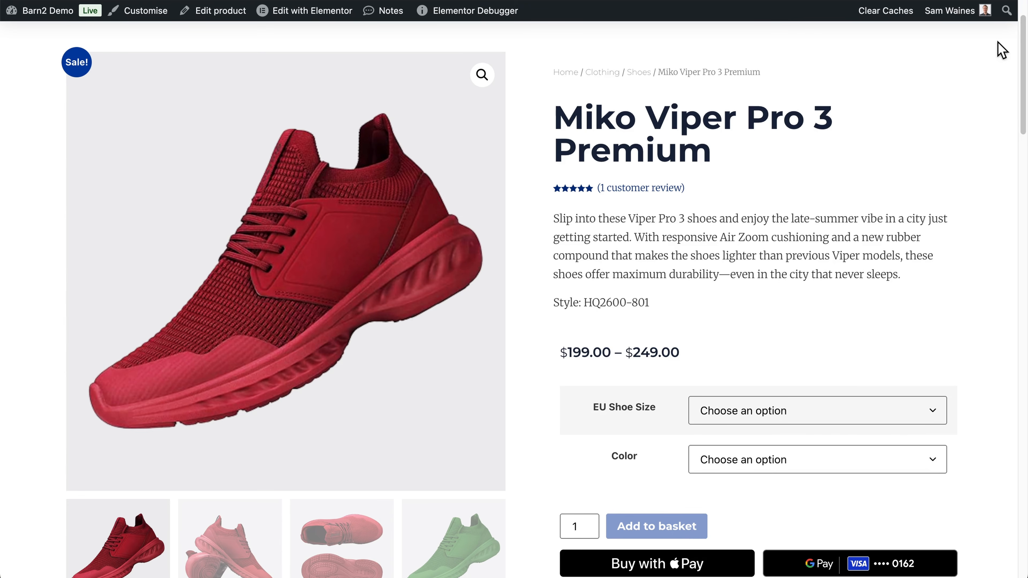
{"action": "scroll", "coordinate": [787, 237], "scroll_direction": "down", "scroll_amount": 1}
{"action": "scroll", "coordinate": [691, 188], "scroll_direction": "up", "scroll_amount": 1}
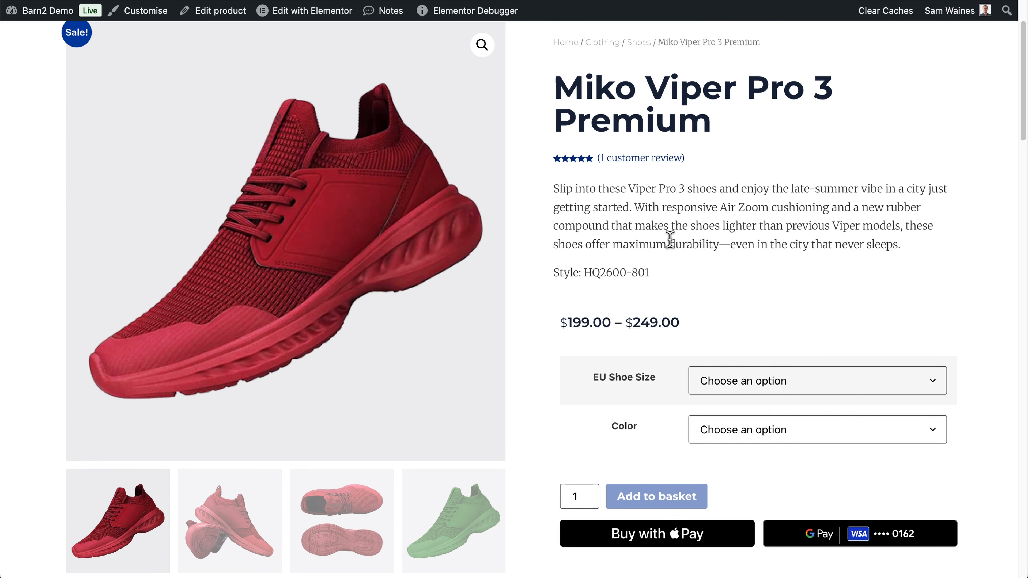
Step: Choose EU shoe size 38 and the colour Blue for the Miko Viper Pro 3 Premium
{"action": "scroll", "coordinate": [669, 238], "scroll_direction": "down", "scroll_amount": 2}
{"action": "left_click", "coordinate": [736, 297]}
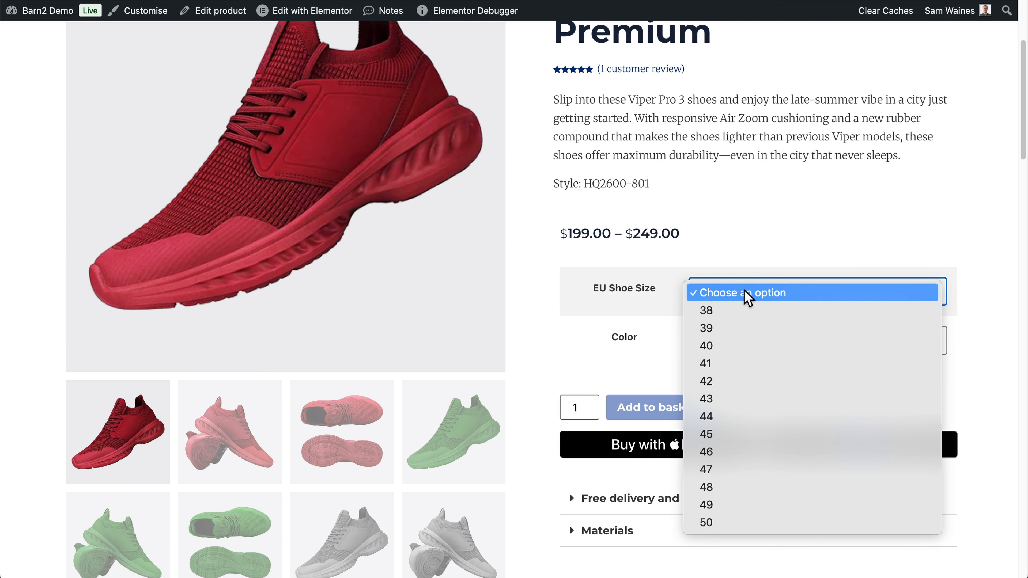
{"action": "left_click", "coordinate": [734, 316]}
{"action": "left_click", "coordinate": [756, 346]}
{"action": "left_click", "coordinate": [723, 360]}
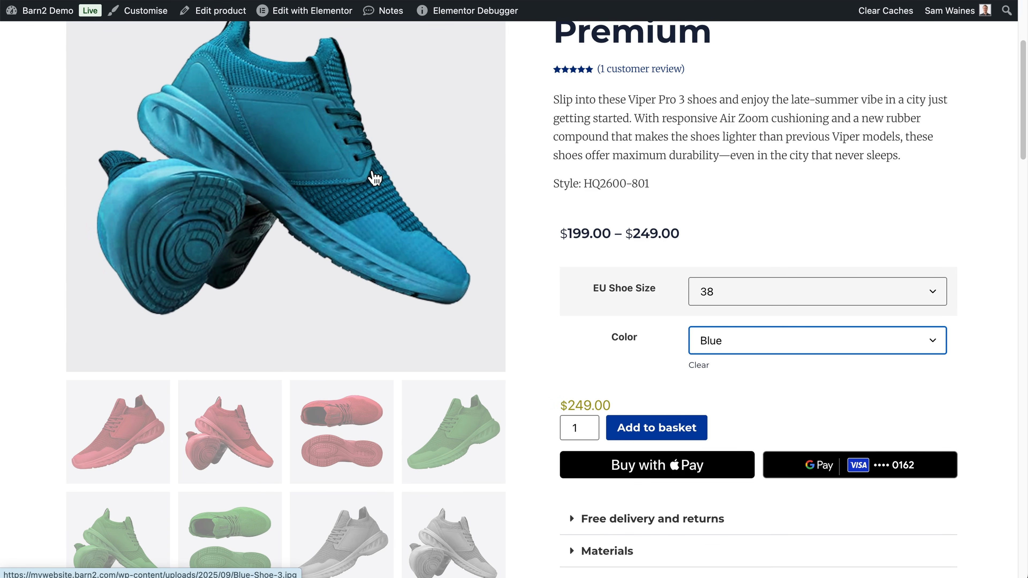
Step: Examine how the gallery thumbnails and the product purchase details behave together while moving through the page
{"action": "scroll", "coordinate": [718, 206], "scroll_direction": "down", "scroll_amount": 5}
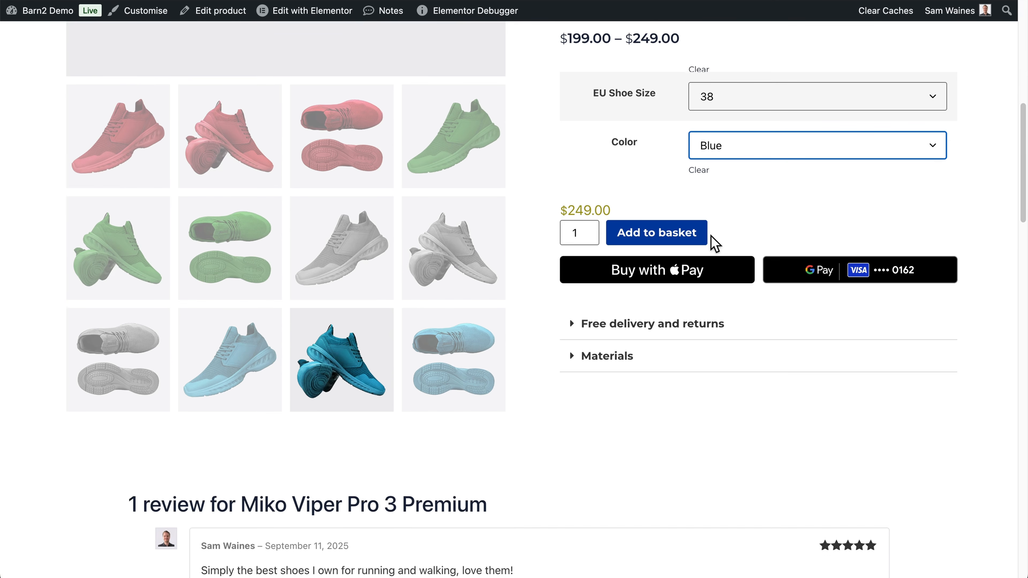
{"action": "scroll", "coordinate": [715, 243], "scroll_direction": "up", "scroll_amount": 5}
{"action": "scroll", "coordinate": [716, 243], "scroll_direction": "down", "scroll_amount": 3}
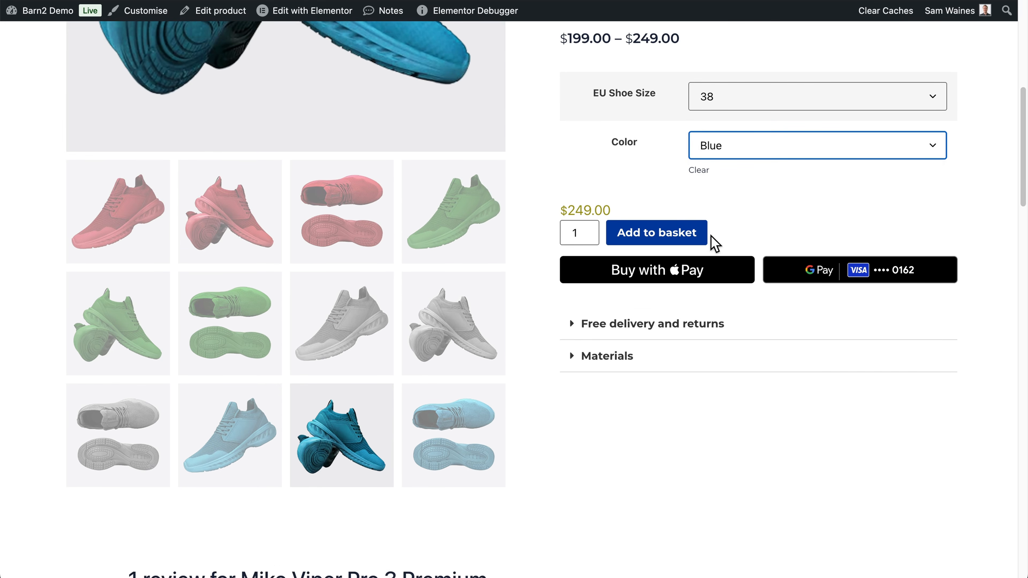
{"action": "scroll", "coordinate": [711, 235], "scroll_direction": "down", "scroll_amount": 2}
{"action": "scroll", "coordinate": [711, 236], "scroll_direction": "up", "scroll_amount": 1}
{"action": "scroll", "coordinate": [711, 236], "scroll_direction": "down", "scroll_amount": 1}
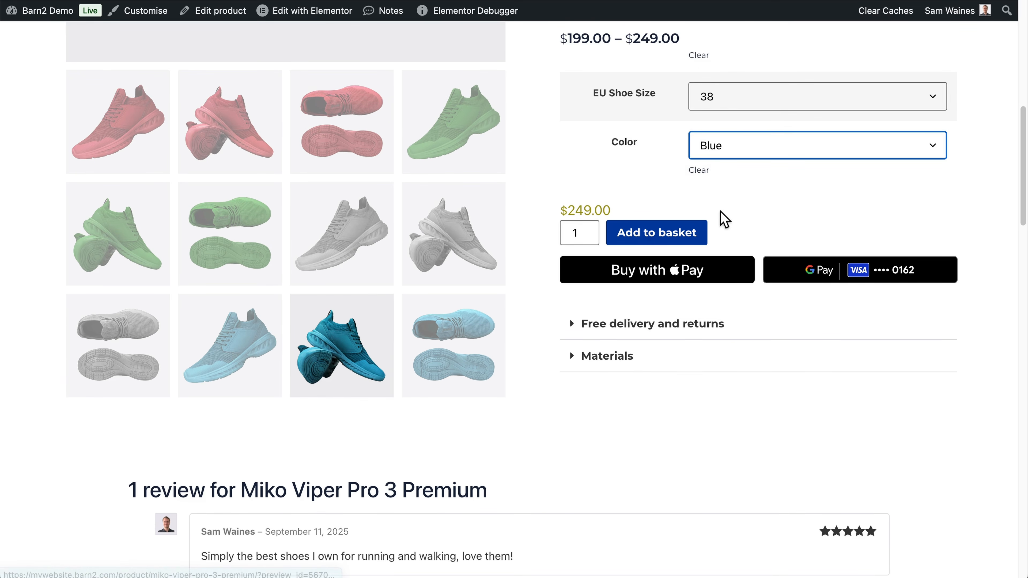
{"action": "scroll", "coordinate": [724, 219], "scroll_direction": "down", "scroll_amount": 1}
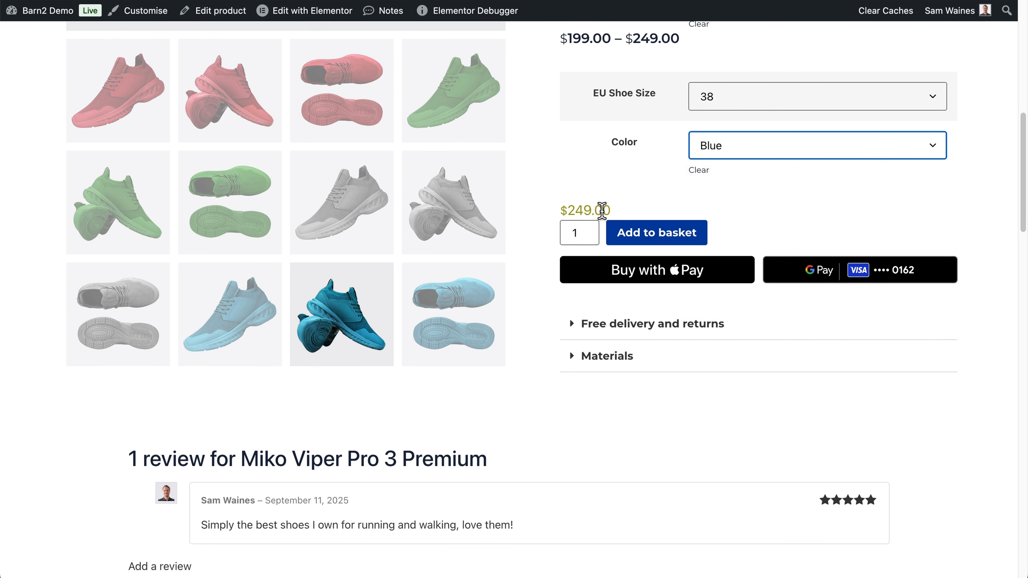
{"action": "scroll", "coordinate": [601, 210], "scroll_direction": "up", "scroll_amount": 2}
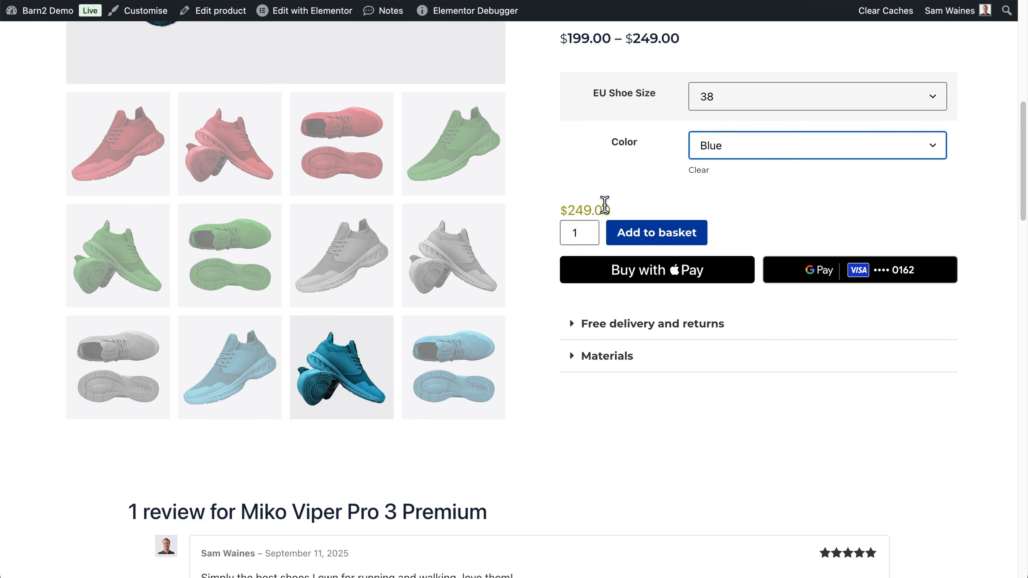
{"action": "scroll", "coordinate": [675, 280], "scroll_direction": "down", "scroll_amount": 6}
{"action": "scroll", "coordinate": [673, 279], "scroll_direction": "up", "scroll_amount": 6}
{"action": "scroll", "coordinate": [672, 278], "scroll_direction": "down", "scroll_amount": 2}
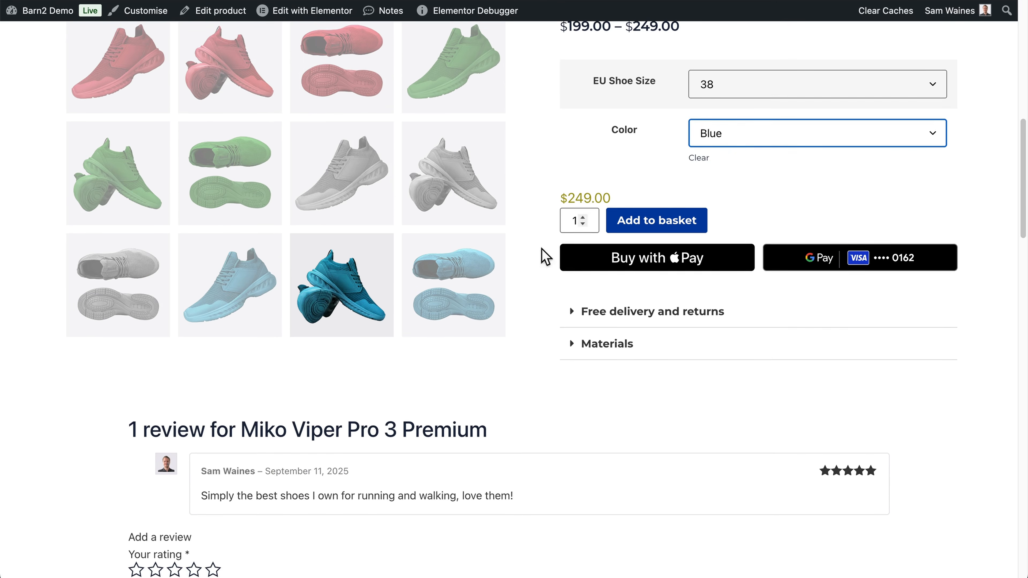
Step: Look over the reviews, More Details content, image carousel and "Goes well with..." upsells on the live page
{"action": "scroll", "coordinate": [631, 381], "scroll_direction": "down", "scroll_amount": 7}
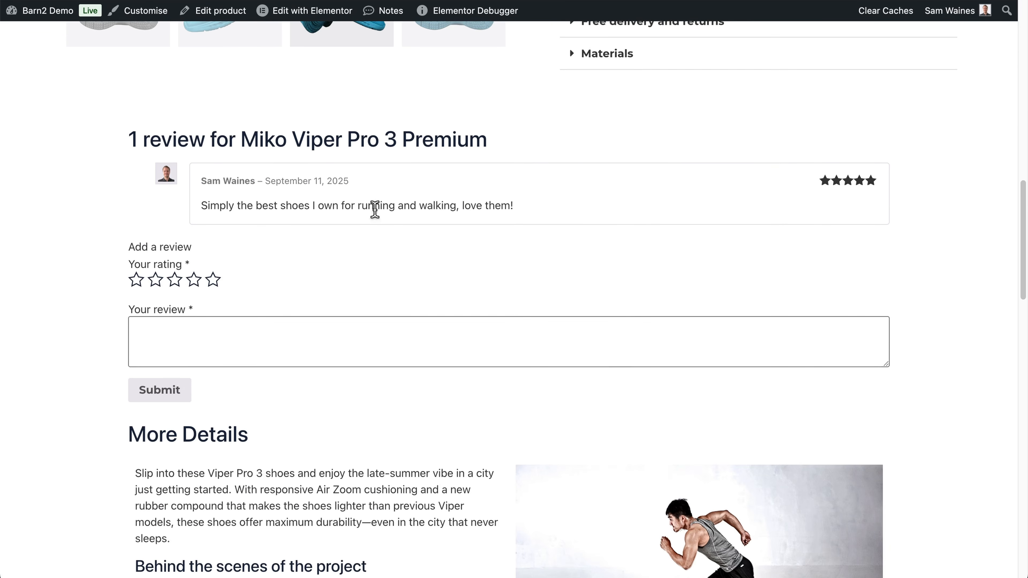
{"action": "scroll", "coordinate": [423, 251], "scroll_direction": "down", "scroll_amount": 18}
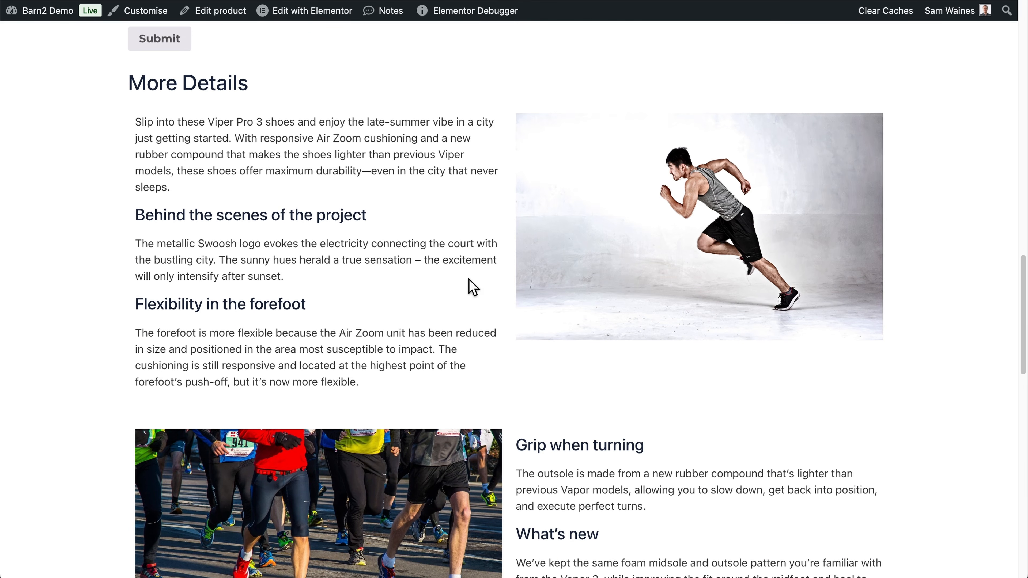
{"action": "scroll", "coordinate": [473, 287], "scroll_direction": "down", "scroll_amount": 14}
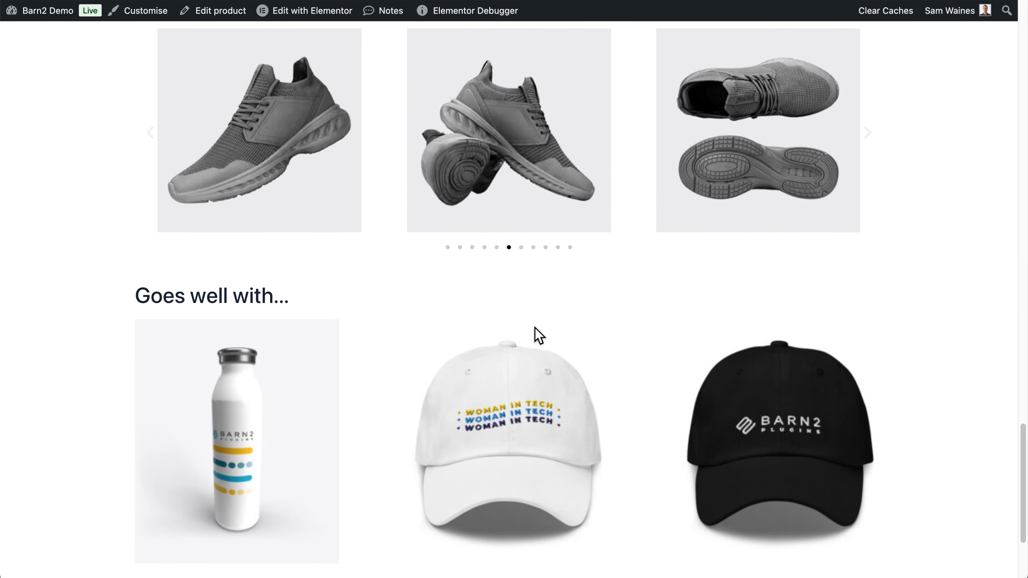
{"action": "scroll", "coordinate": [537, 335], "scroll_direction": "down", "scroll_amount": 1}
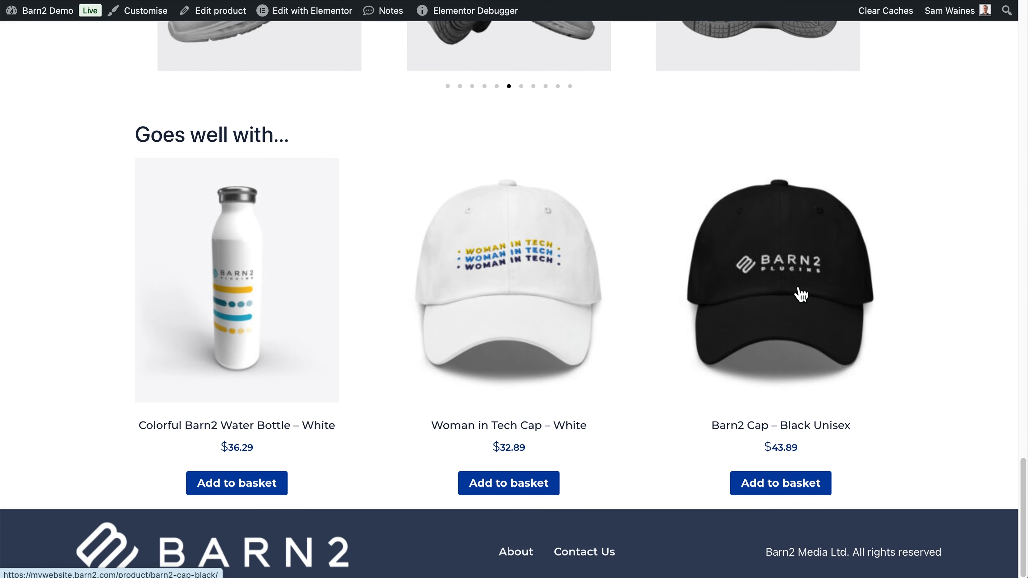
{"action": "scroll", "coordinate": [808, 294], "scroll_direction": "up", "scroll_amount": 20}
{"action": "scroll", "coordinate": [804, 289], "scroll_direction": "up", "scroll_amount": 9}
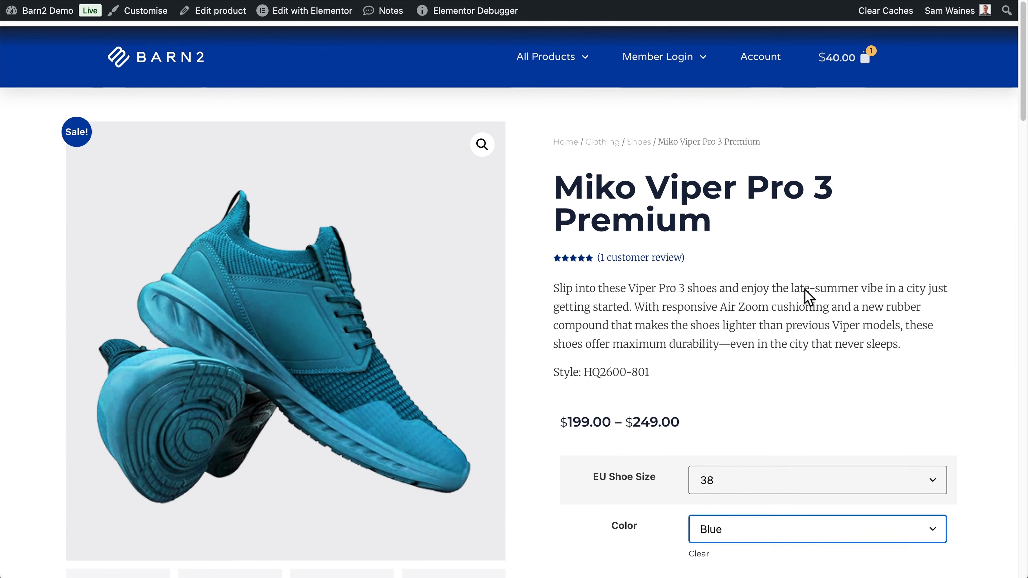
Step: Switch the product's EU shoe size to 39
{"action": "scroll", "coordinate": [867, 346], "scroll_direction": "down", "scroll_amount": 6}
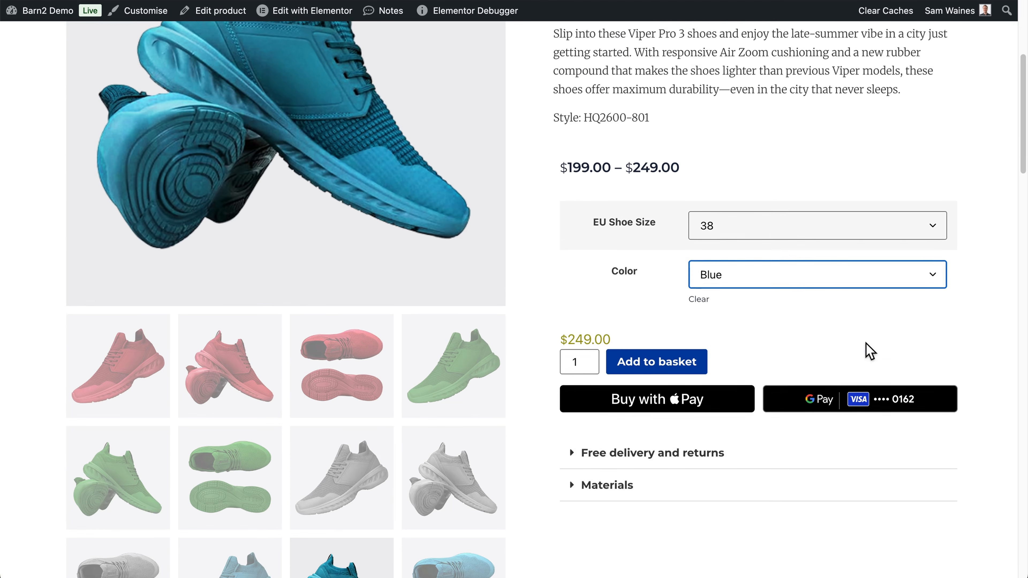
{"action": "scroll", "coordinate": [805, 315], "scroll_direction": "up", "scroll_amount": 3}
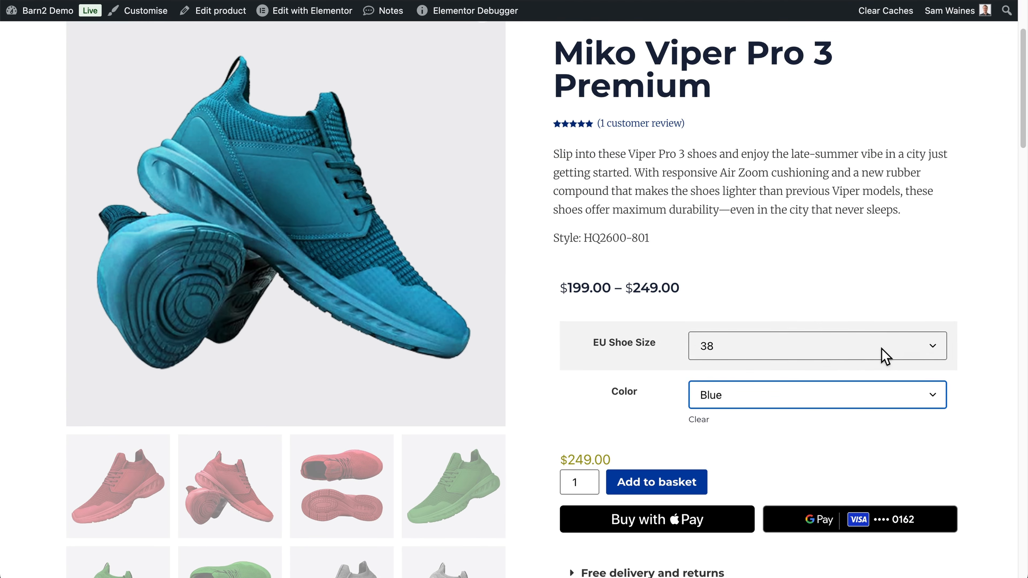
{"action": "left_click", "coordinate": [885, 356]}
{"action": "left_click", "coordinate": [800, 374]}
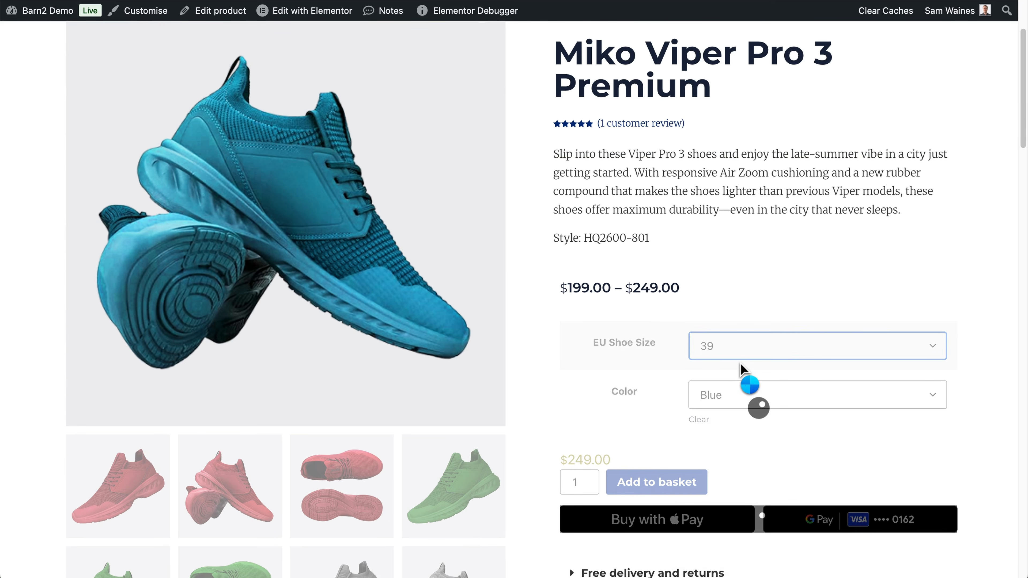
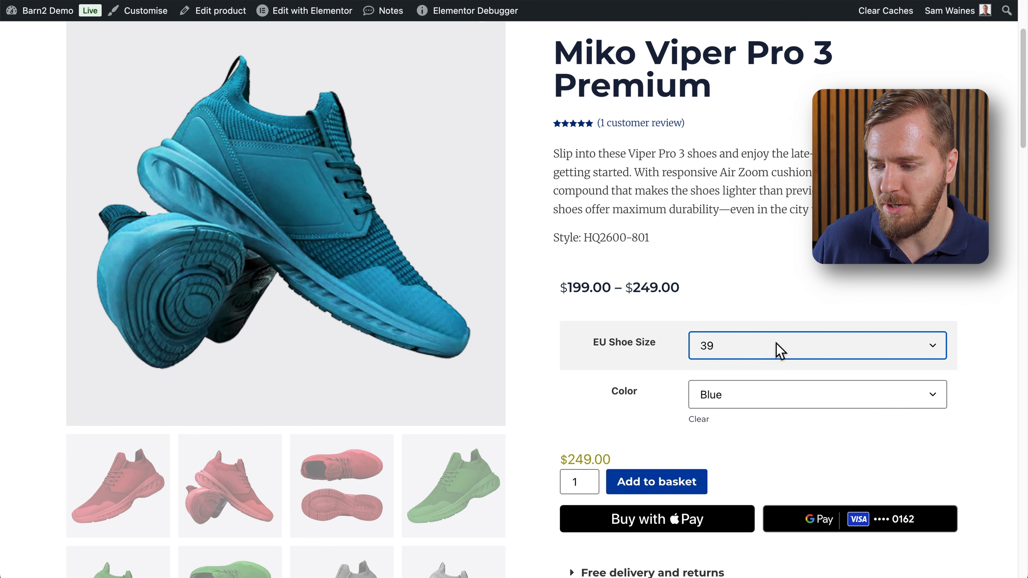
Step: Set the EU shoe size to 44 and the colour to Green
{"action": "left_click", "coordinate": [780, 351]}
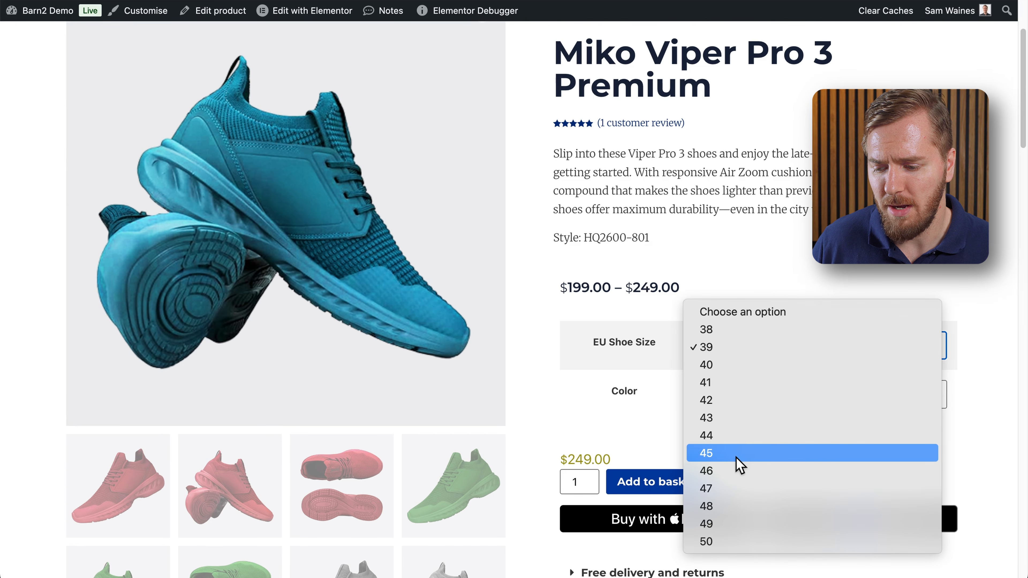
{"action": "left_click", "coordinate": [734, 437]}
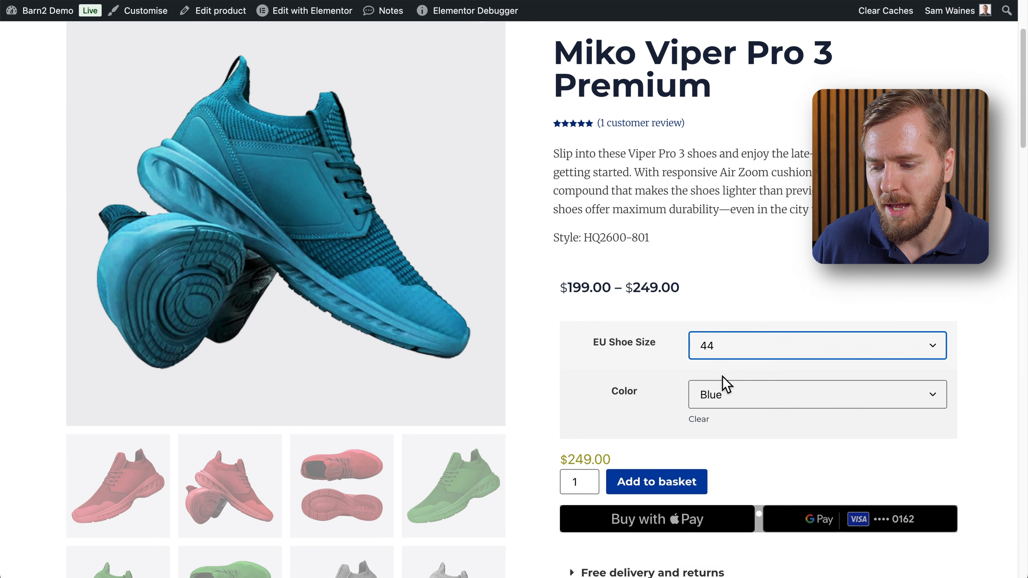
{"action": "scroll", "coordinate": [741, 380], "scroll_direction": "down", "scroll_amount": 1}
{"action": "left_click", "coordinate": [775, 380]}
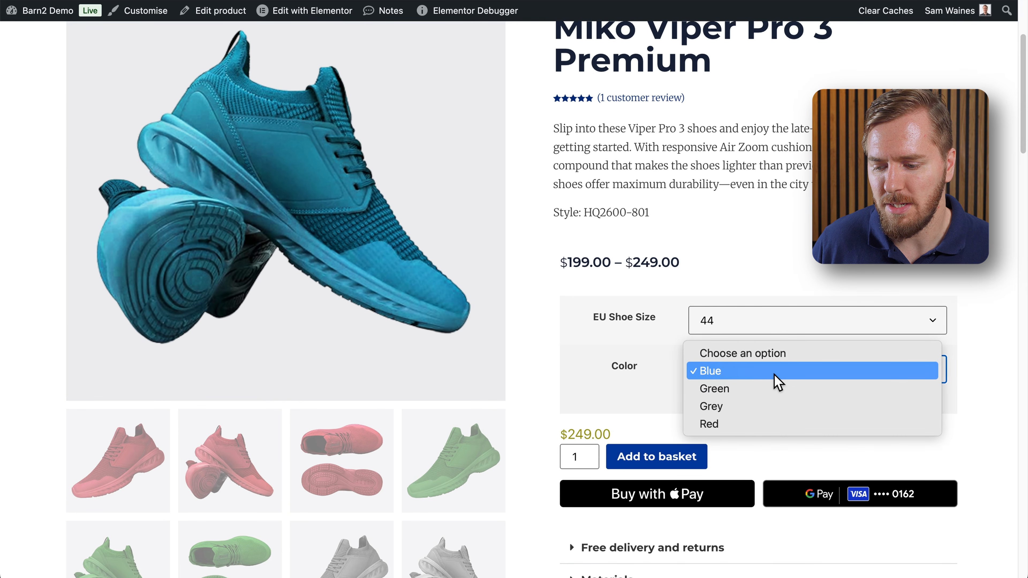
{"action": "left_click", "coordinate": [739, 389]}
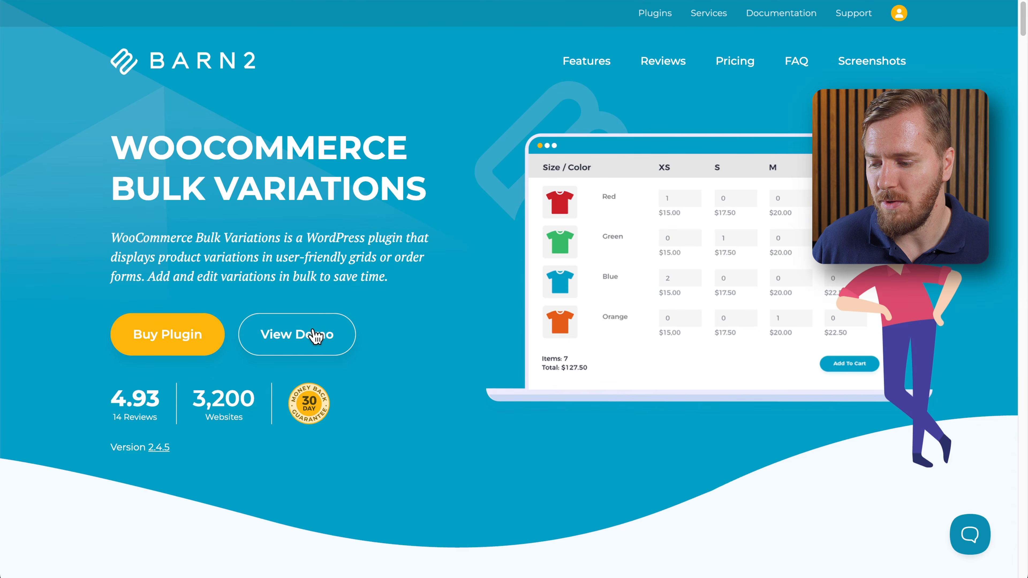
Step: View the WooCommerce Bulk Variations demo and activate that plugin among the store's installed plugins
{"action": "left_click", "coordinate": [314, 335]}
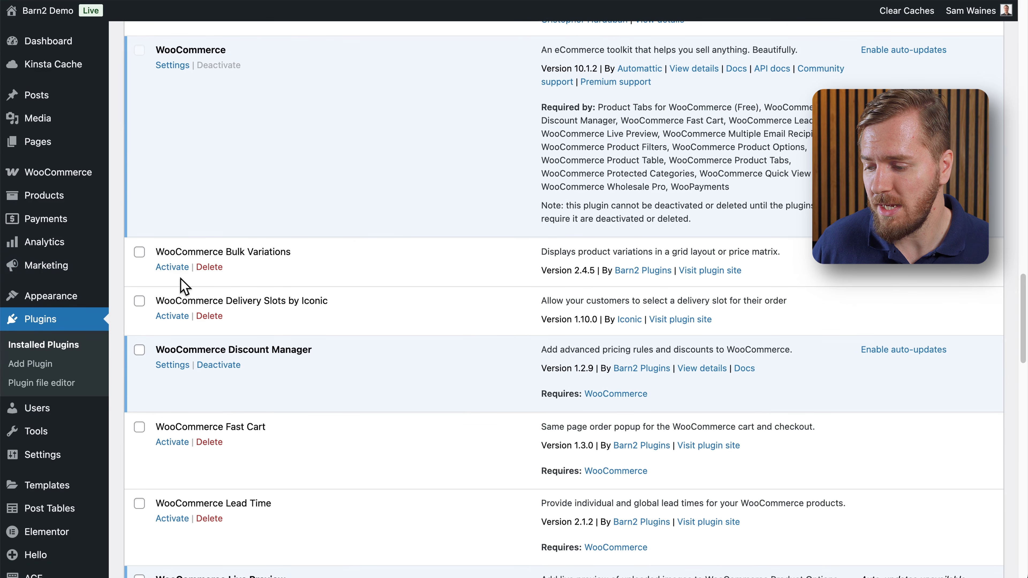
{"action": "left_click", "coordinate": [178, 270]}
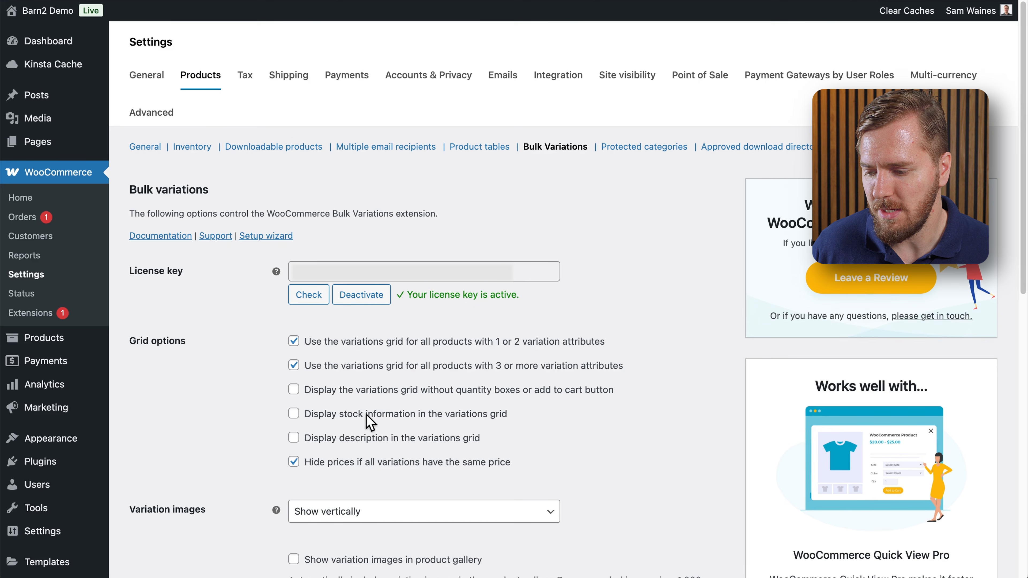
{"action": "scroll", "coordinate": [371, 423], "scroll_direction": "down", "scroll_amount": 10}
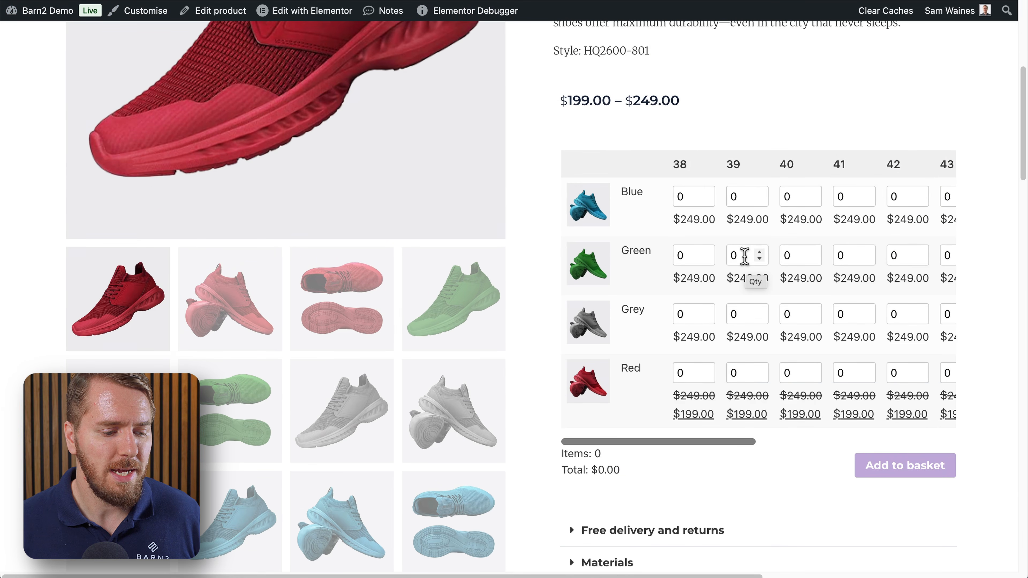
Step: Examine the variations grid on the product page across all shoe sizes from 38 to 50
{"action": "scroll", "coordinate": [743, 256], "scroll_direction": "right", "scroll_amount": 5}
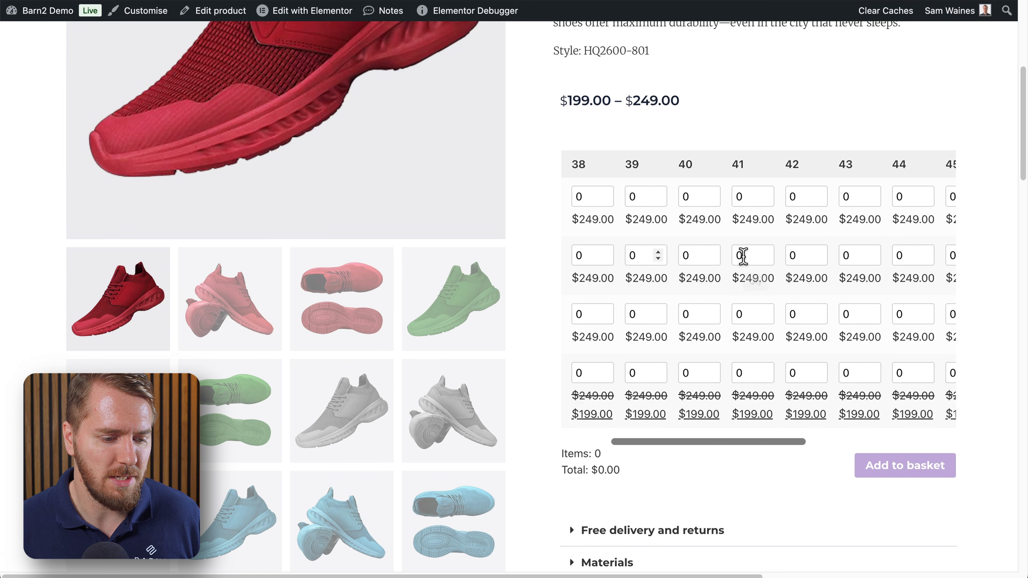
{"action": "scroll", "coordinate": [739, 257], "scroll_direction": "right", "scroll_amount": 3}
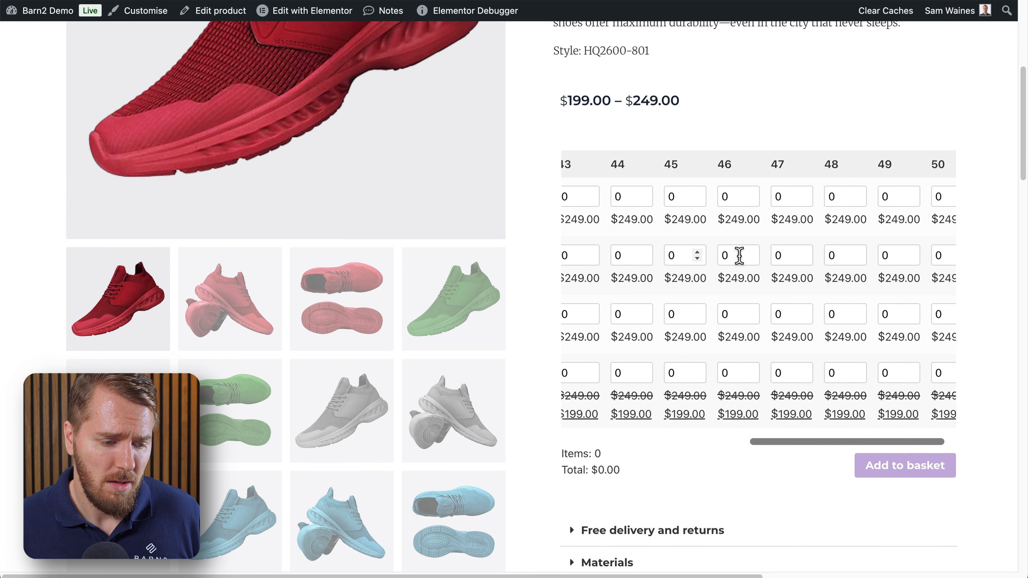
{"action": "scroll", "coordinate": [739, 256], "scroll_direction": "left", "scroll_amount": 4}
{"action": "scroll", "coordinate": [739, 255], "scroll_direction": "left", "scroll_amount": 2}
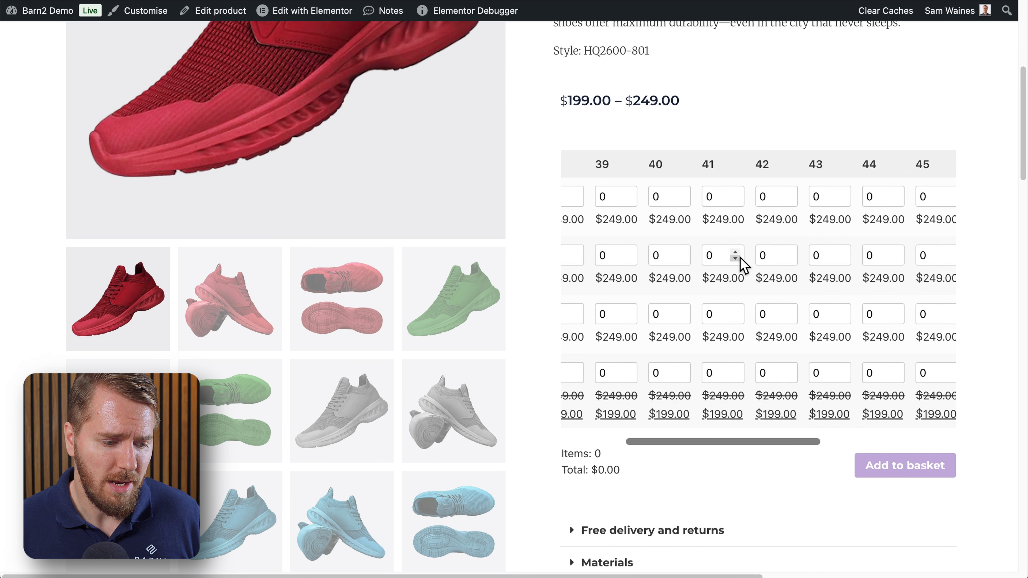
{"action": "scroll", "coordinate": [704, 280], "scroll_direction": "left", "scroll_amount": 3}
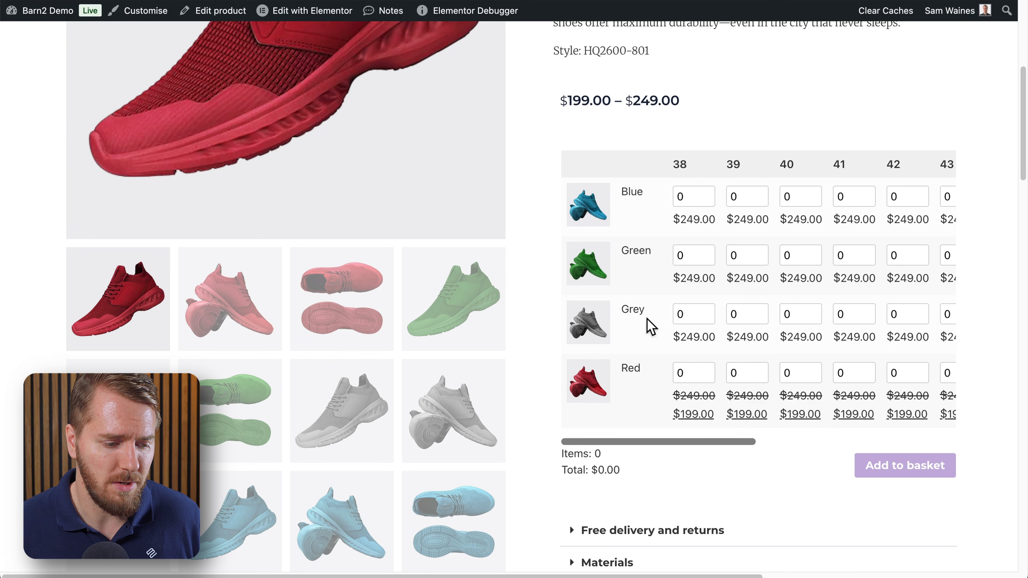
{"action": "scroll", "coordinate": [667, 368], "scroll_direction": "right", "scroll_amount": 3}
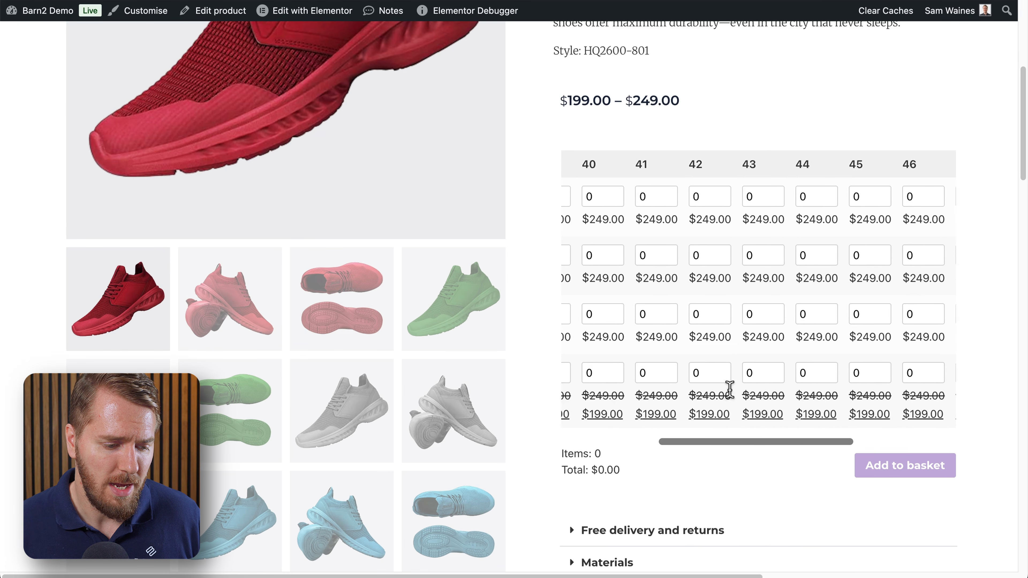
{"action": "scroll", "coordinate": [718, 396], "scroll_direction": "left", "scroll_amount": 3}
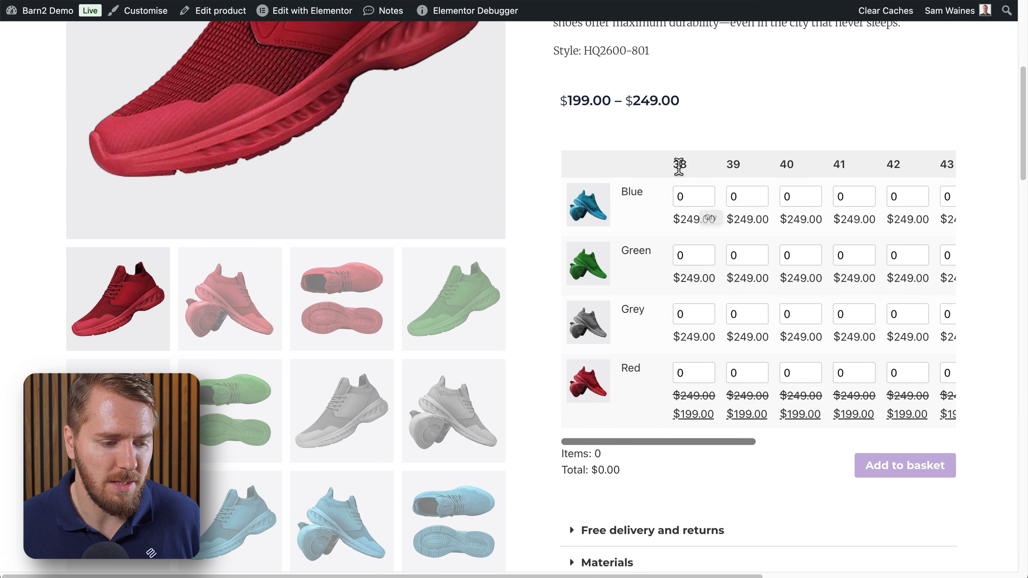
Step: Set the grid quantities to 1 for Blue in size 38 and 1 for Green in size 50
{"action": "left_click", "coordinate": [706, 194]}
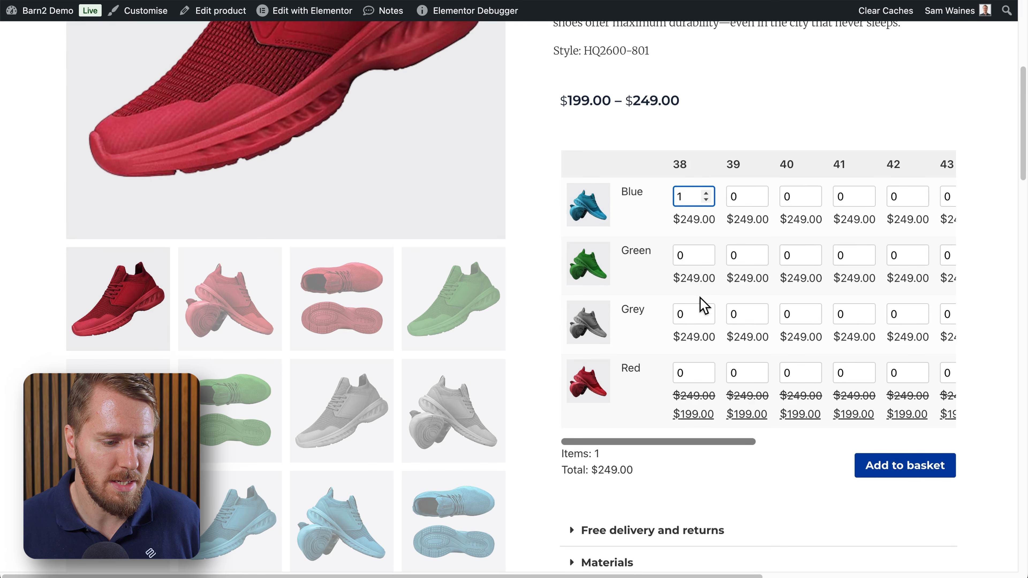
{"action": "scroll", "coordinate": [702, 307], "scroll_direction": "right", "scroll_amount": 10}
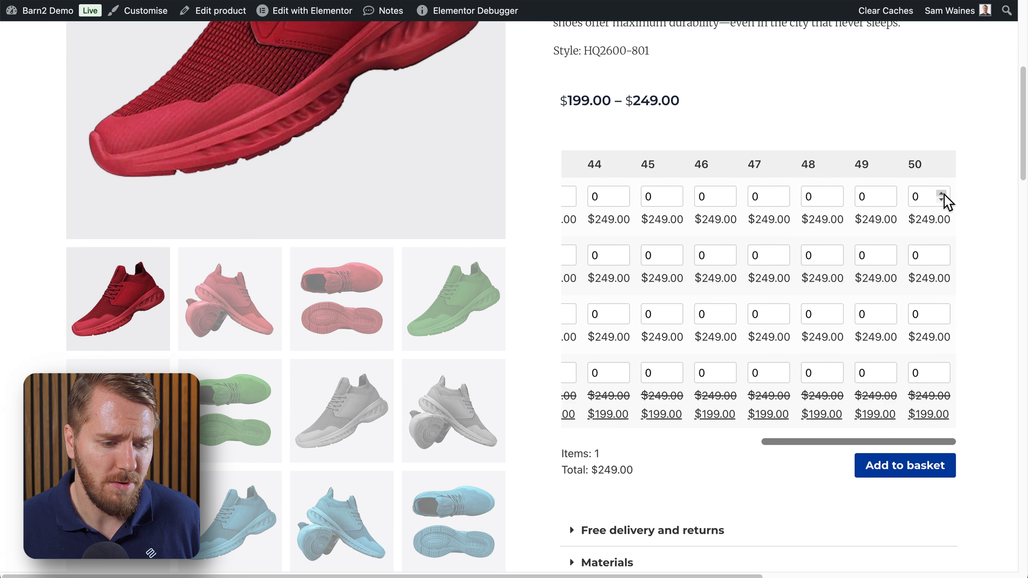
{"action": "left_click", "coordinate": [942, 252]}
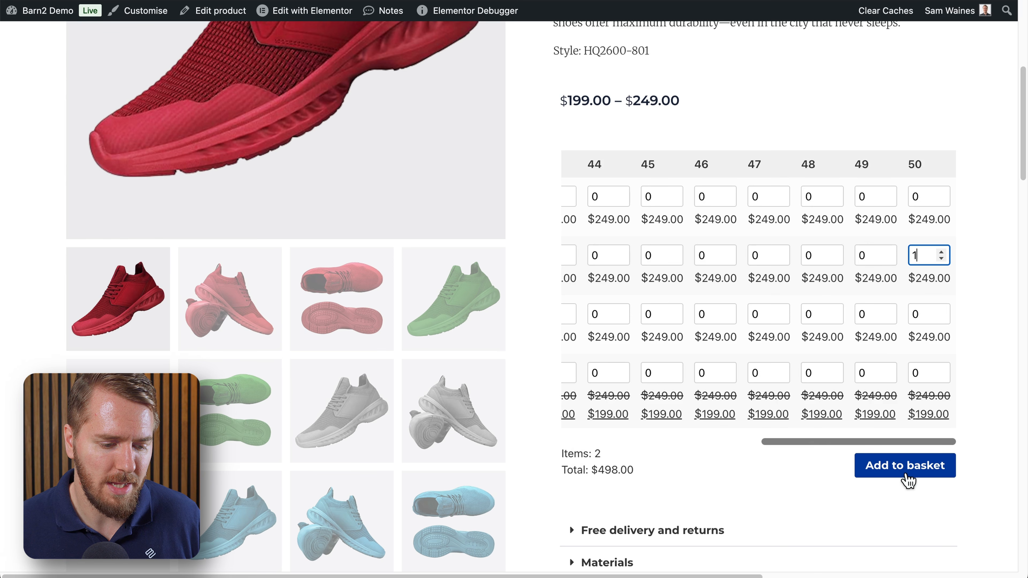
Step: Add the Blue size 38 and Green size 50 shoes to the basket, and look over the variations grid again
{"action": "left_click", "coordinate": [921, 474]}
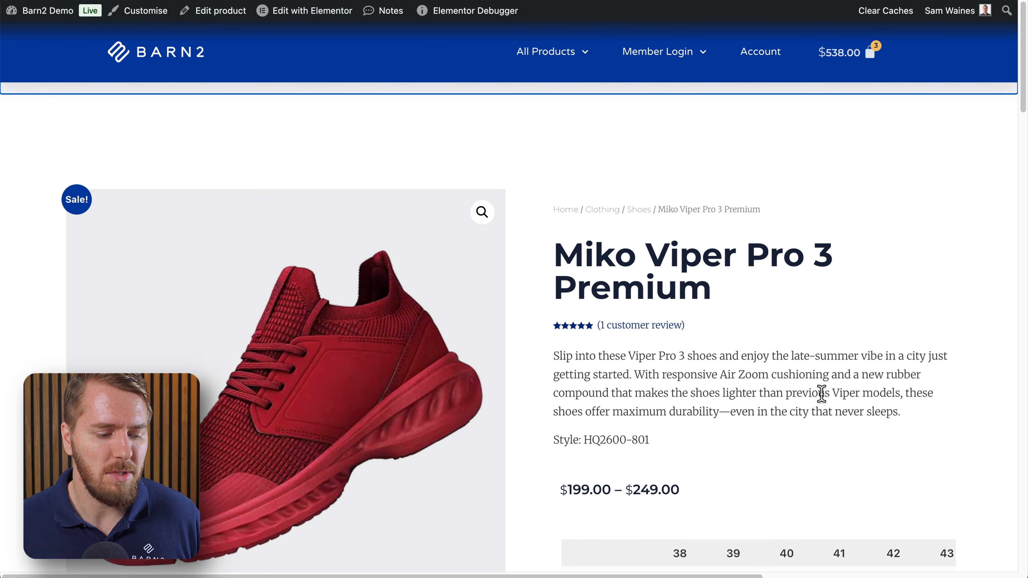
{"action": "scroll", "coordinate": [821, 394], "scroll_direction": "down", "scroll_amount": 10}
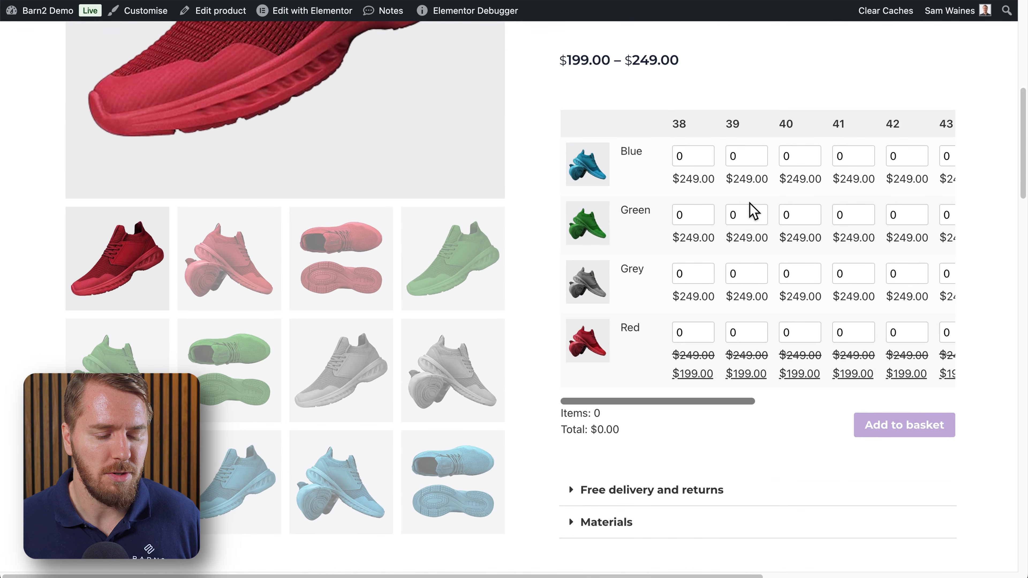
{"action": "scroll", "coordinate": [752, 211], "scroll_direction": "right", "scroll_amount": 10}
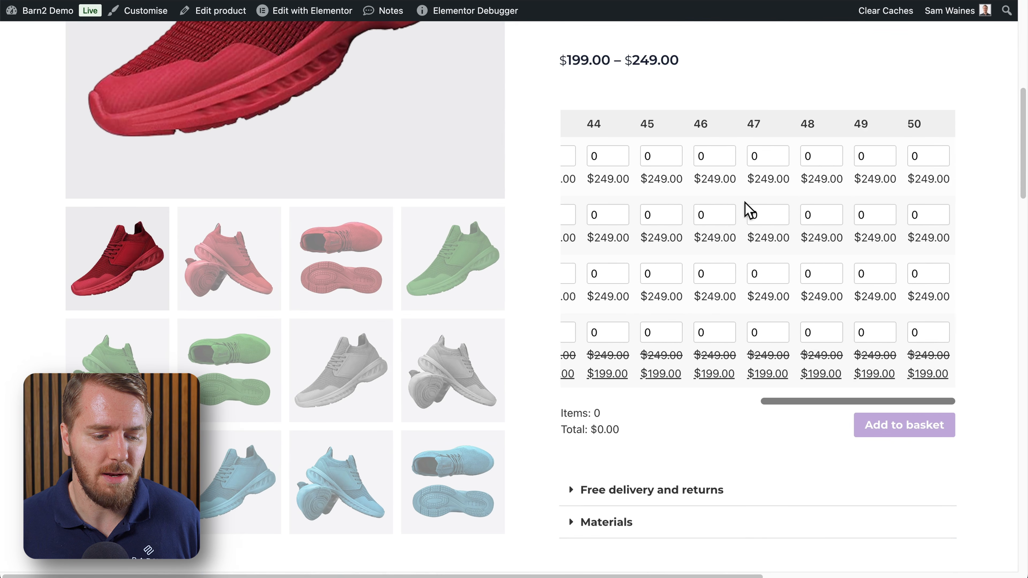
{"action": "scroll", "coordinate": [750, 210], "scroll_direction": "left", "scroll_amount": 3}
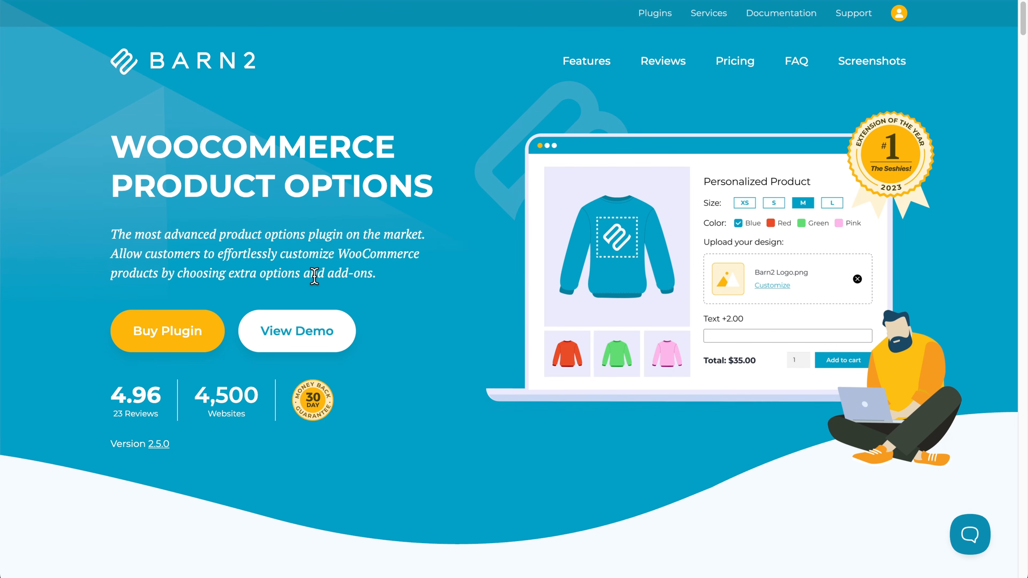
Step: View the WooCommerce Product Options front end demo and browse its sample products
{"action": "left_click", "coordinate": [321, 331]}
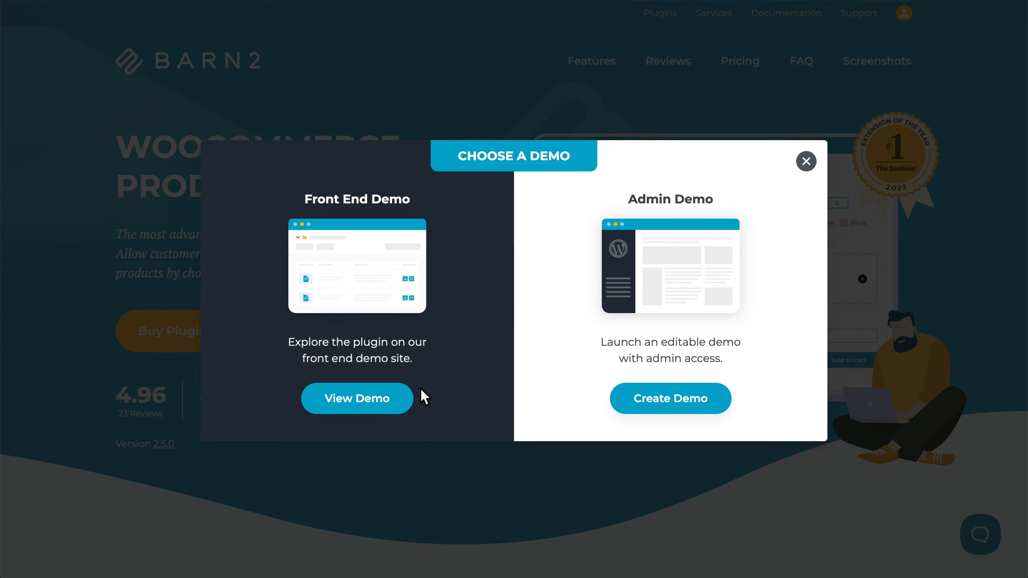
{"action": "left_click", "coordinate": [378, 409]}
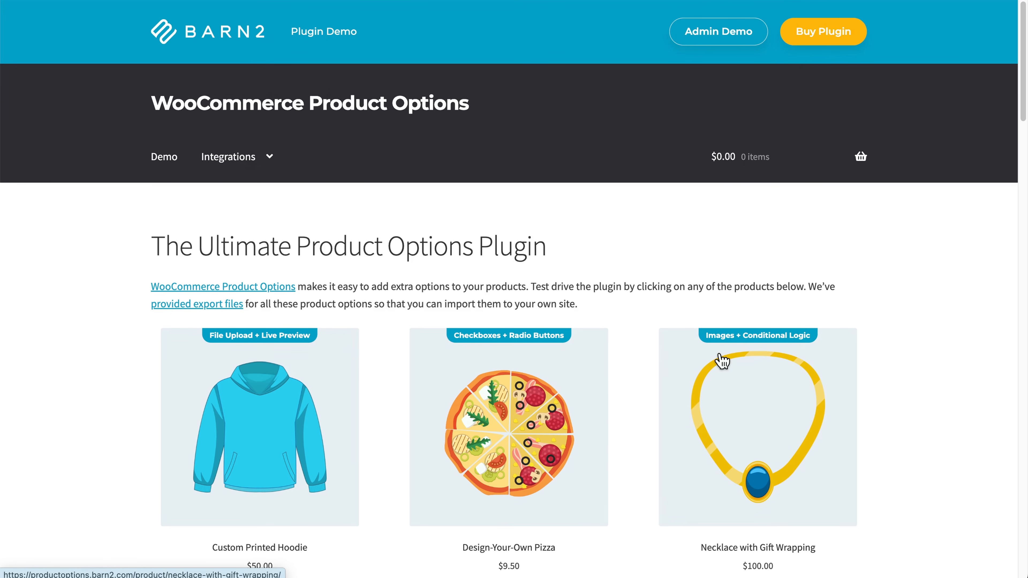
{"action": "scroll", "coordinate": [720, 361], "scroll_direction": "down", "scroll_amount": 8}
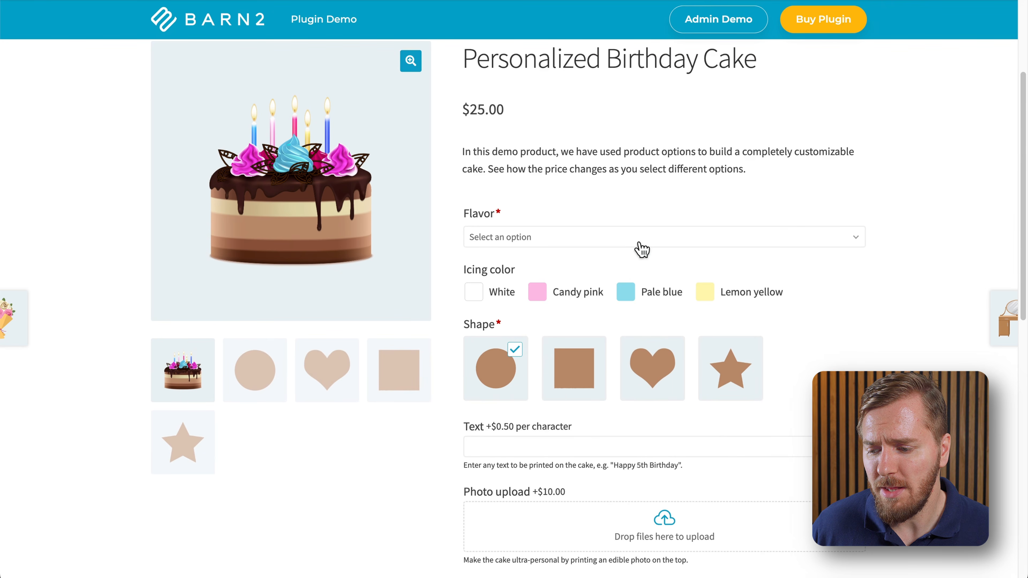
Step: Set the Personalized Birthday Cake's flavor to Chocolate and try the Pale blue, Lemon yellow and Candy pink icing colors
{"action": "left_click", "coordinate": [552, 243]}
{"action": "left_click", "coordinate": [521, 273]}
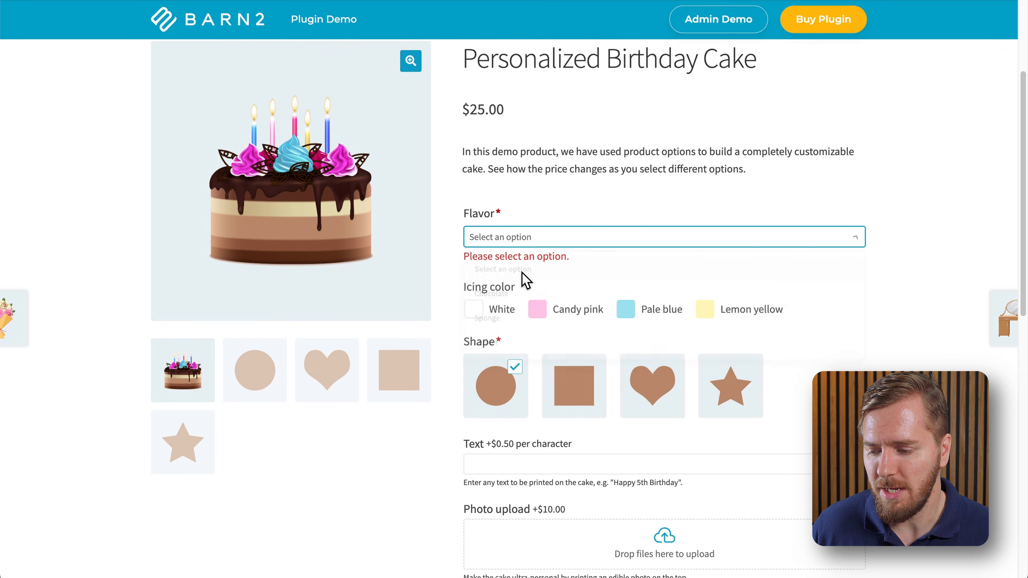
{"action": "left_click", "coordinate": [548, 243]}
{"action": "left_click", "coordinate": [517, 290]}
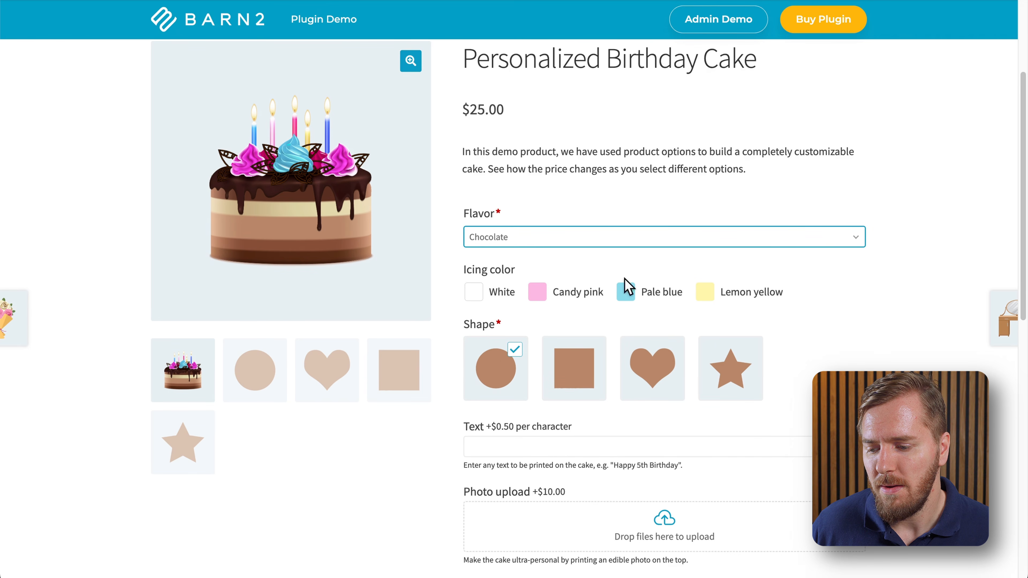
{"action": "left_click", "coordinate": [630, 295]}
{"action": "left_click", "coordinate": [711, 293]}
{"action": "left_click", "coordinate": [538, 293]}
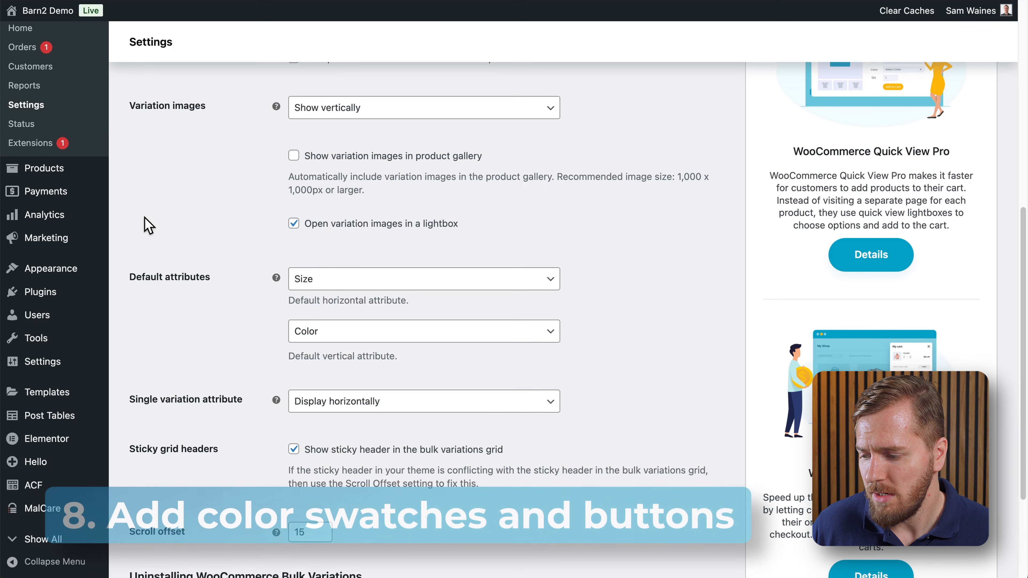
Step: Create a new product option group in the store's admin and name it "Shoe sizes"
{"action": "mouse_move", "coordinate": [47, 178]}
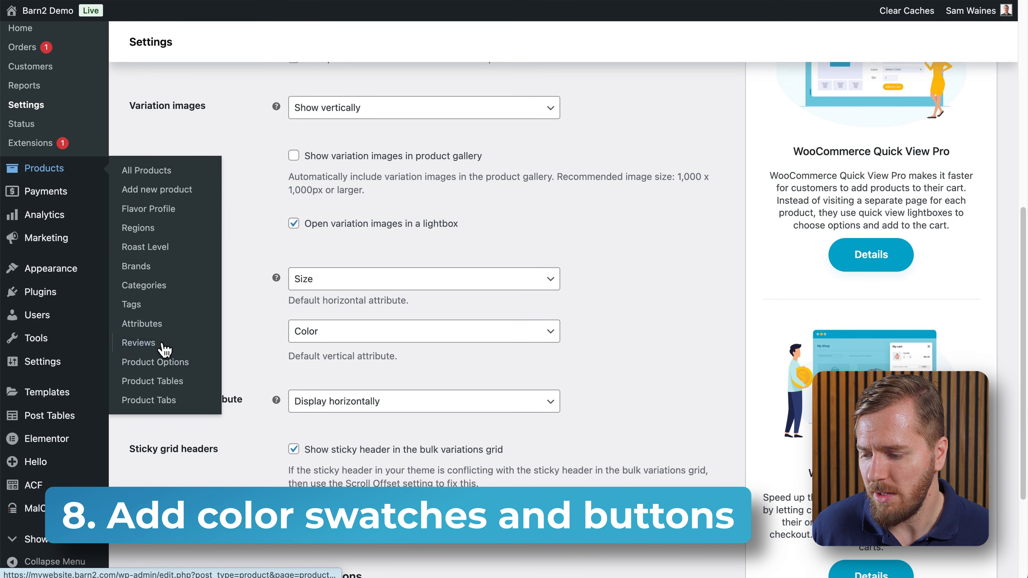
{"action": "left_click", "coordinate": [164, 364]}
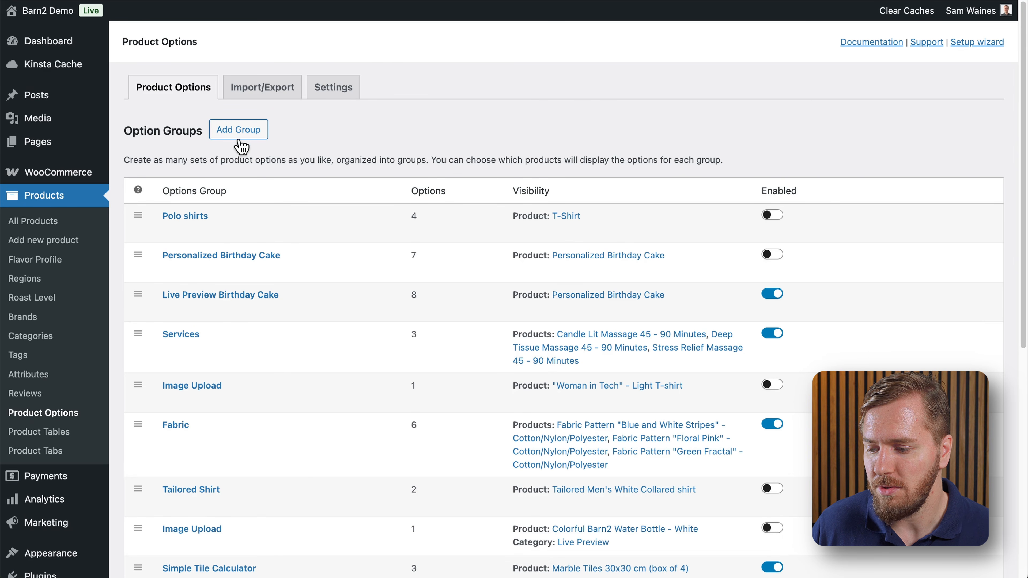
{"action": "left_click", "coordinate": [238, 130]}
{"action": "left_click", "coordinate": [344, 165]}
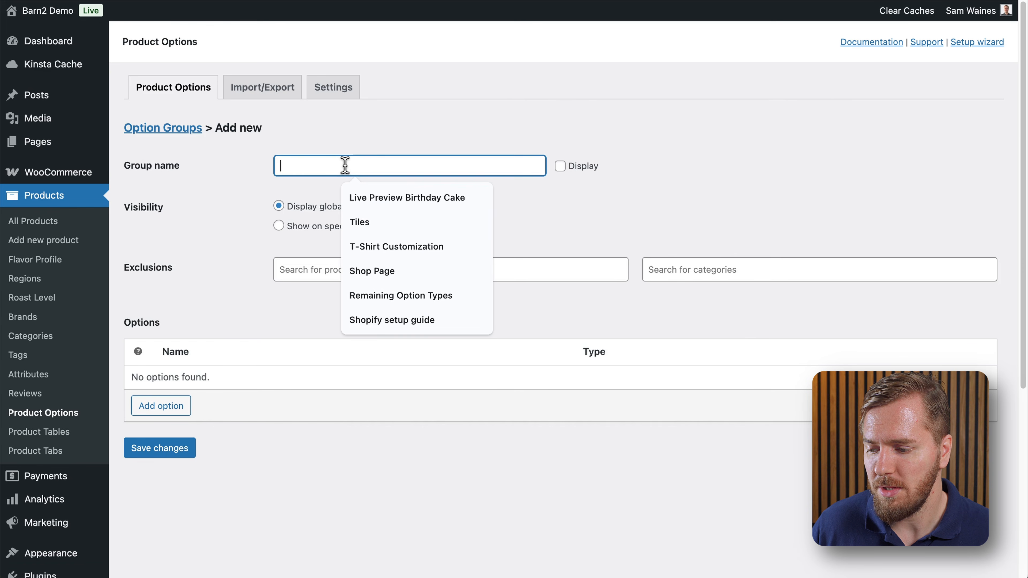
{"action": "type", "text": "Shoe sizes"}
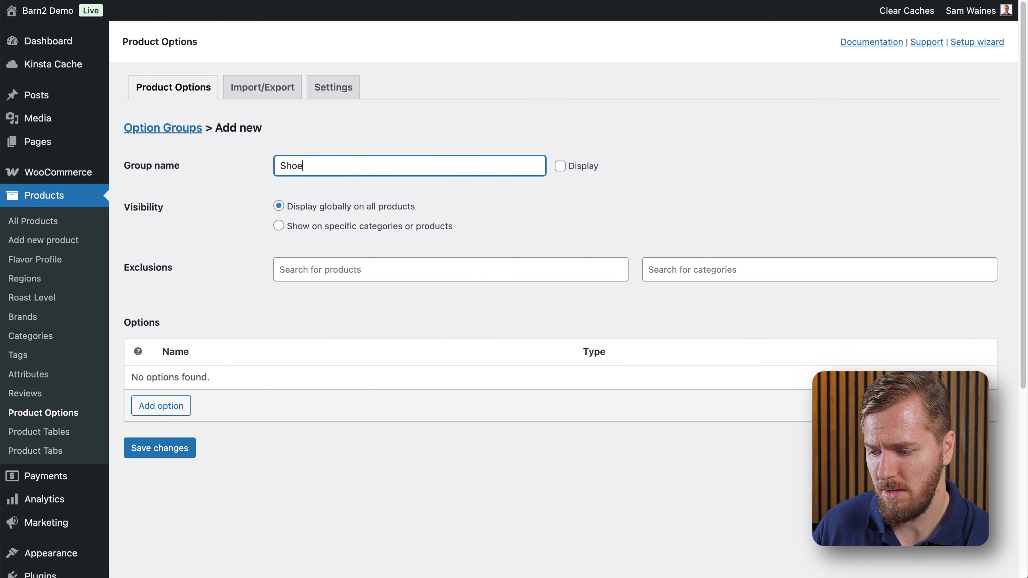
Step: Limit the group's visibility to the Miko Viper Pro 3 Premium product and the Shoes category
{"action": "left_click", "coordinate": [283, 228]}
{"action": "left_click", "coordinate": [355, 270]}
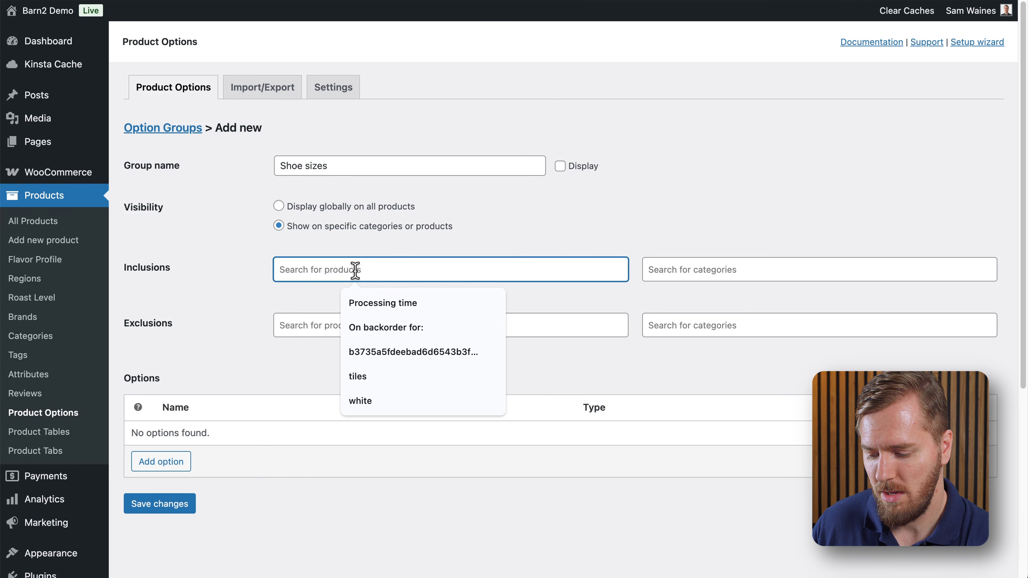
{"action": "type", "text": "miko"}
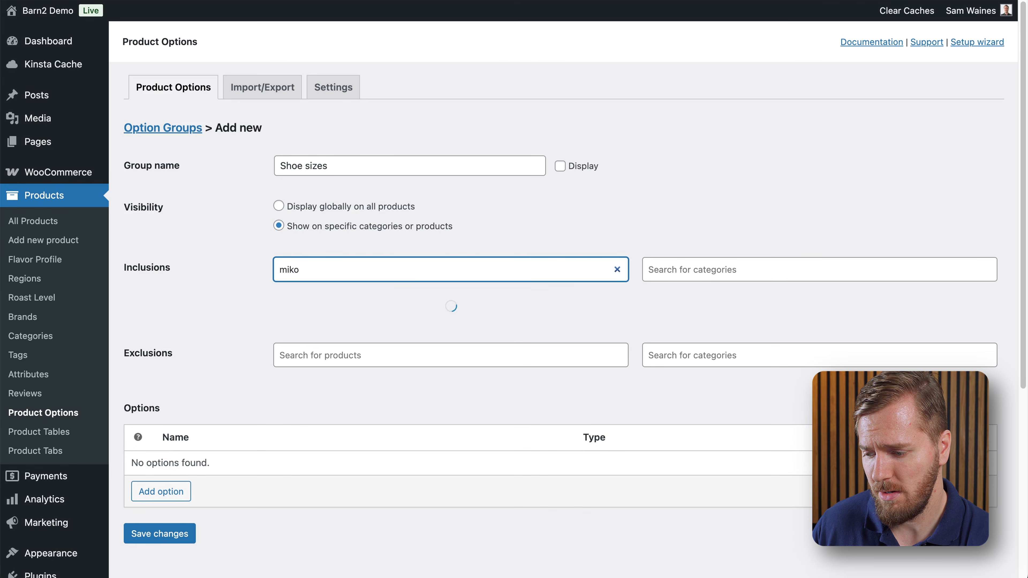
{"action": "left_click", "coordinate": [302, 309]}
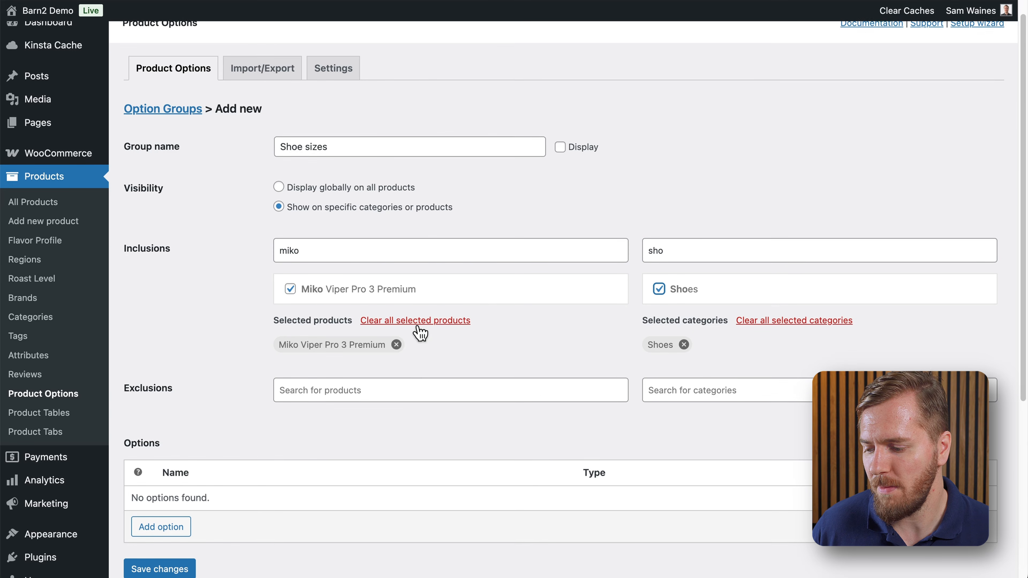
Step: Add an option to the Shoe sizes group and set its type to Text labels
{"action": "scroll", "coordinate": [420, 332], "scroll_direction": "down", "scroll_amount": 7}
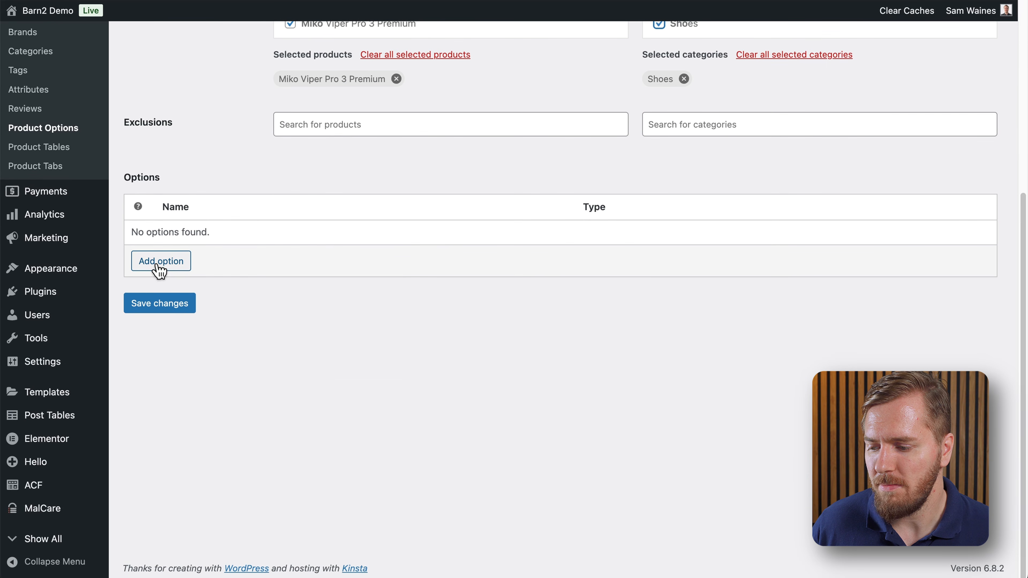
{"action": "left_click", "coordinate": [158, 270]}
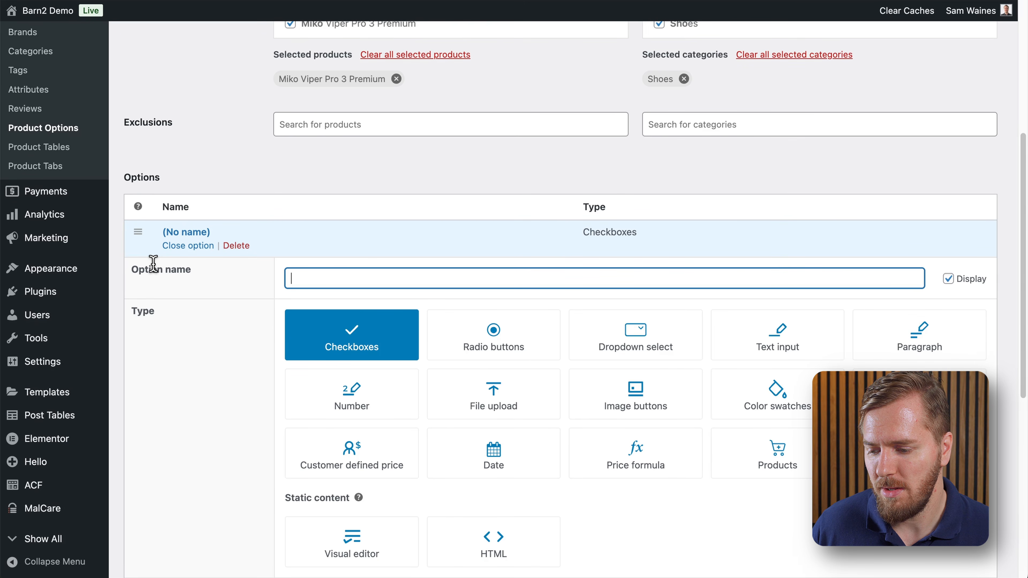
{"action": "scroll", "coordinate": [153, 263], "scroll_direction": "down", "scroll_amount": 4}
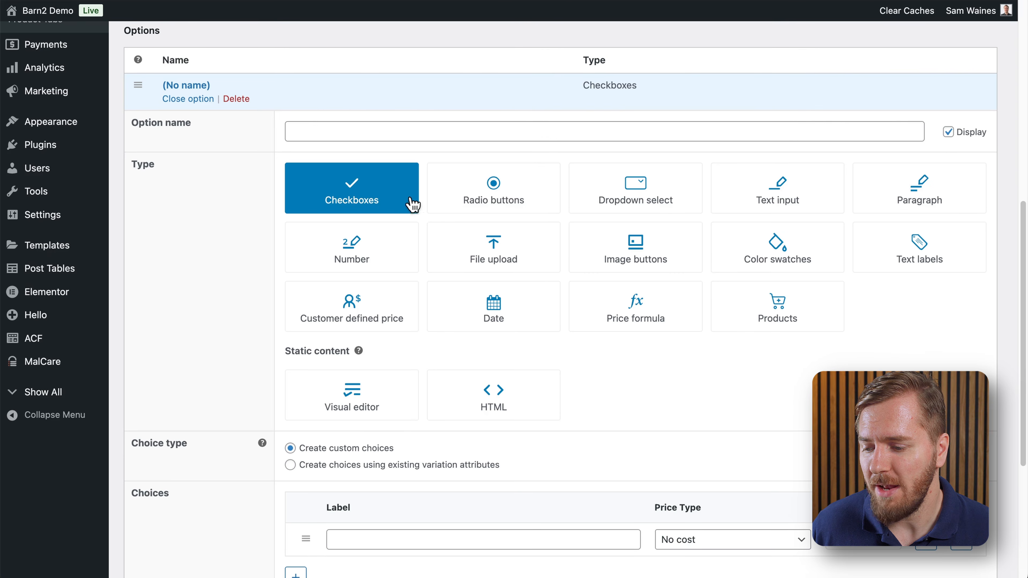
{"action": "left_click", "coordinate": [927, 262]}
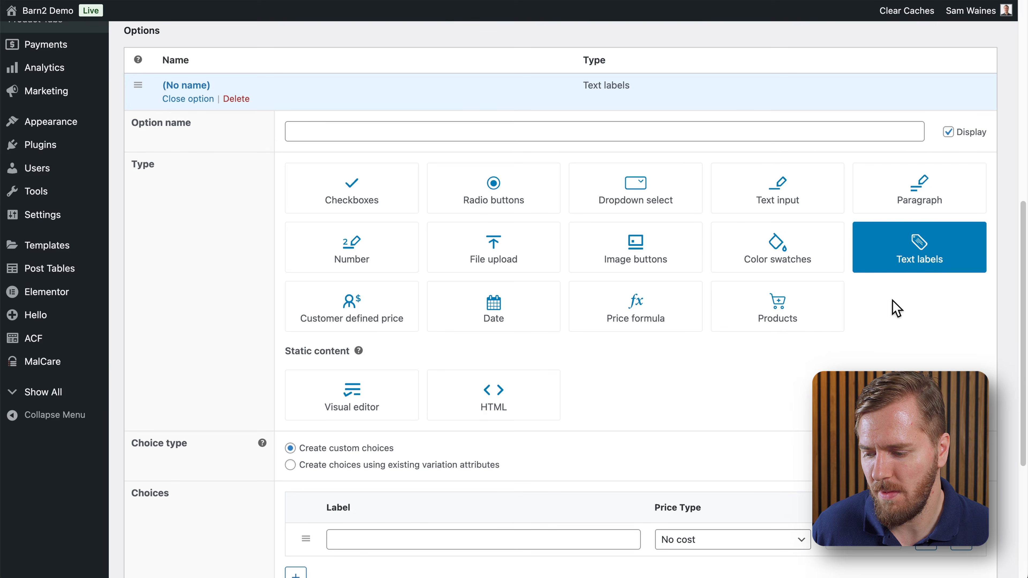
Step: Create the option's choices from the existing EU Shoe Size variation attribute and review the size list
{"action": "scroll", "coordinate": [760, 336], "scroll_direction": "down", "scroll_amount": 5}
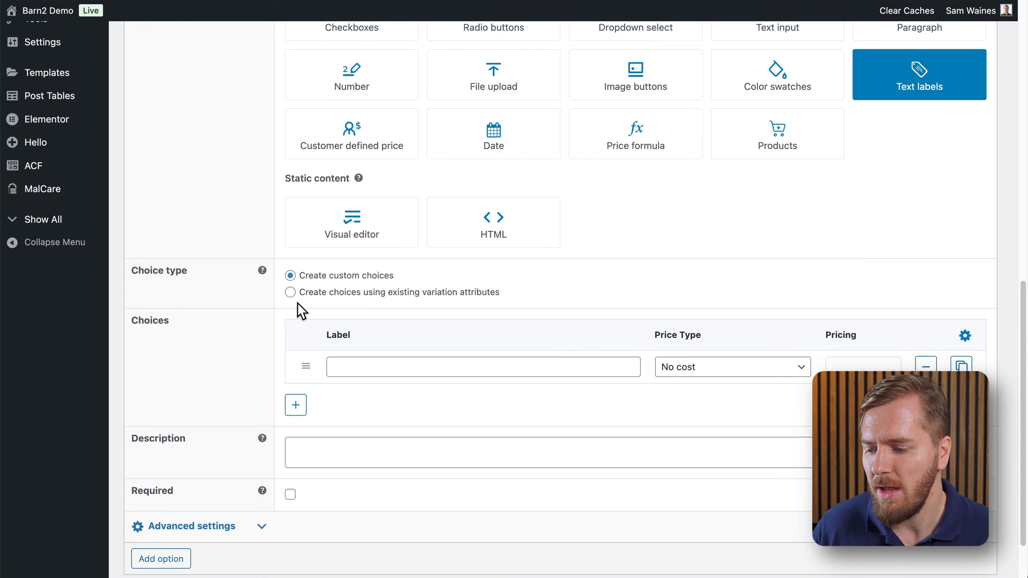
{"action": "left_click", "coordinate": [291, 293]}
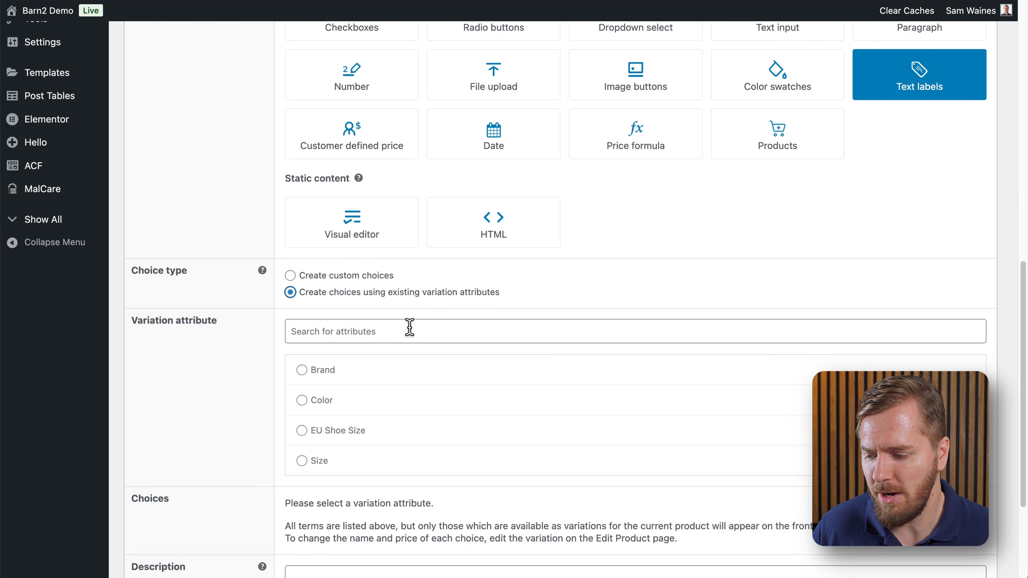
{"action": "left_click", "coordinate": [302, 430]}
{"action": "scroll", "coordinate": [428, 429], "scroll_direction": "down", "scroll_amount": 5}
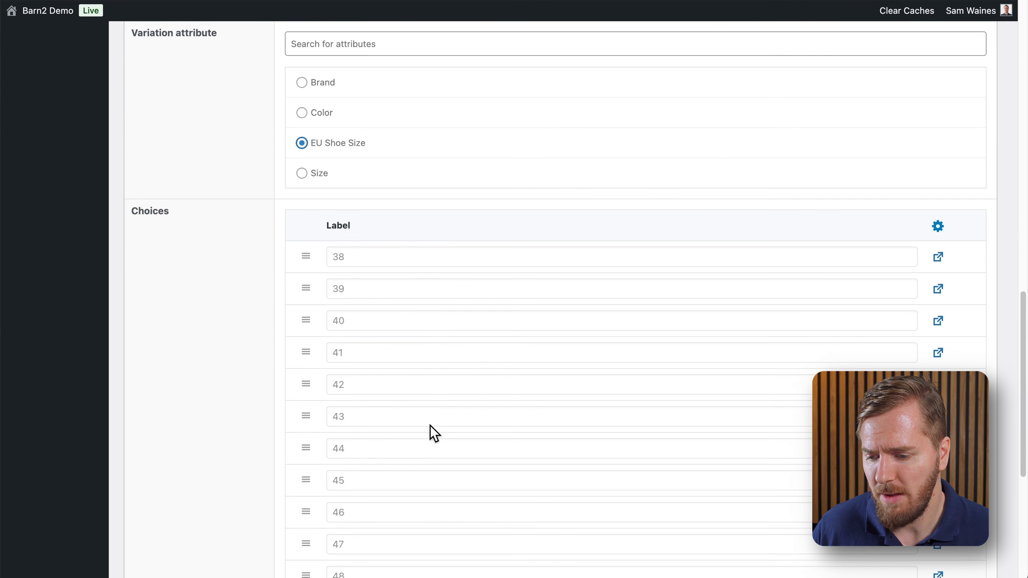
{"action": "scroll", "coordinate": [379, 307], "scroll_direction": "down", "scroll_amount": 3}
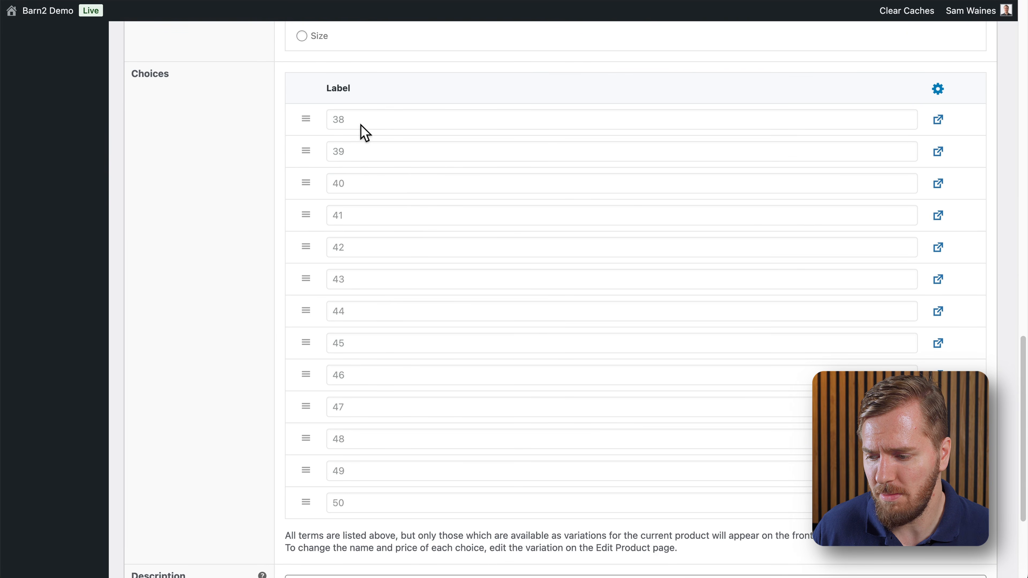
Step: Enter "Choose your size" as the option's description and try to save the group
{"action": "scroll", "coordinate": [378, 429], "scroll_direction": "down", "scroll_amount": 4}
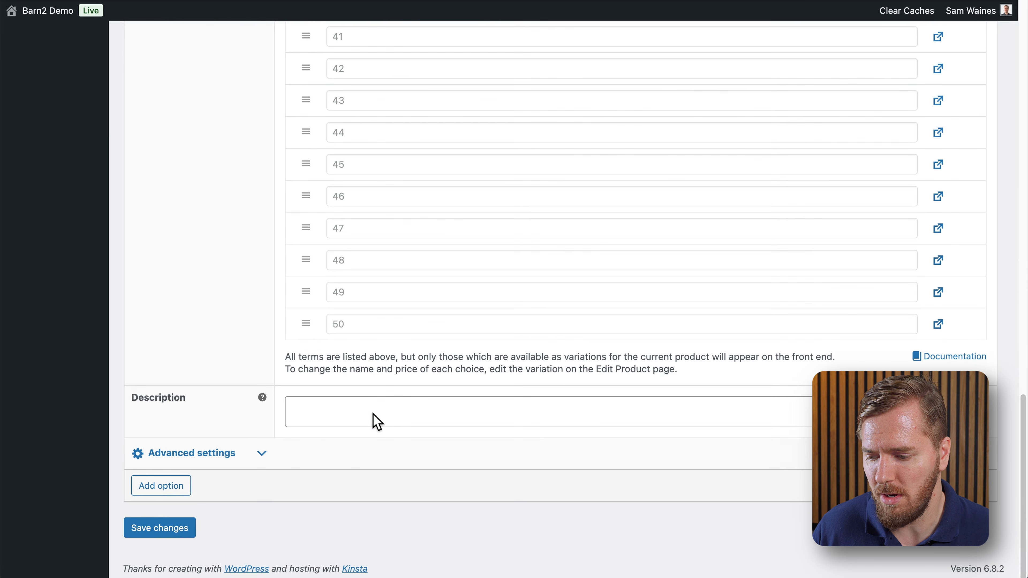
{"action": "left_click", "coordinate": [315, 404]}
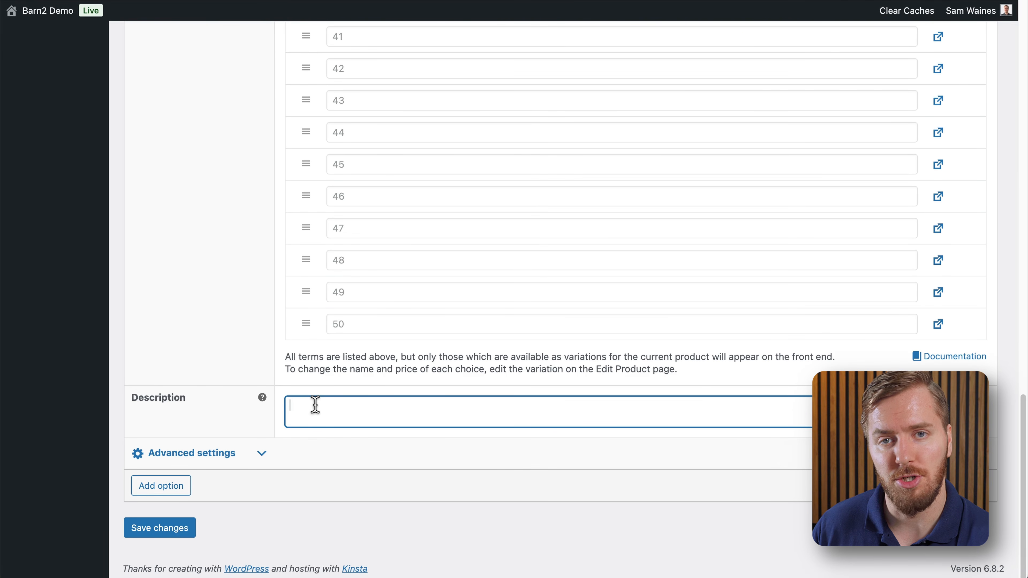
{"action": "type", "text": "Choo"}
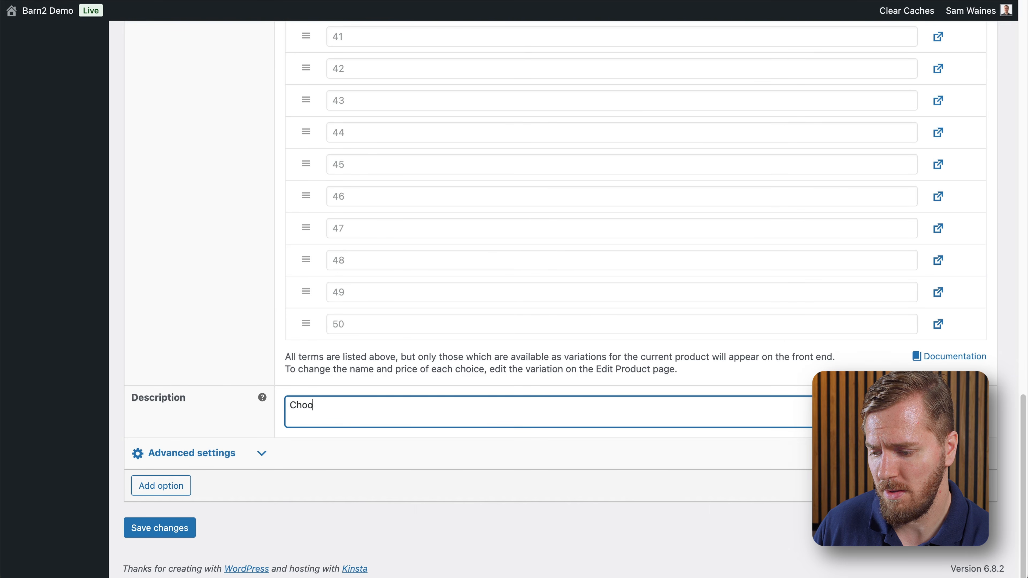
{"action": "type", "text": "se your size"}
{"action": "left_click", "coordinate": [184, 530]}
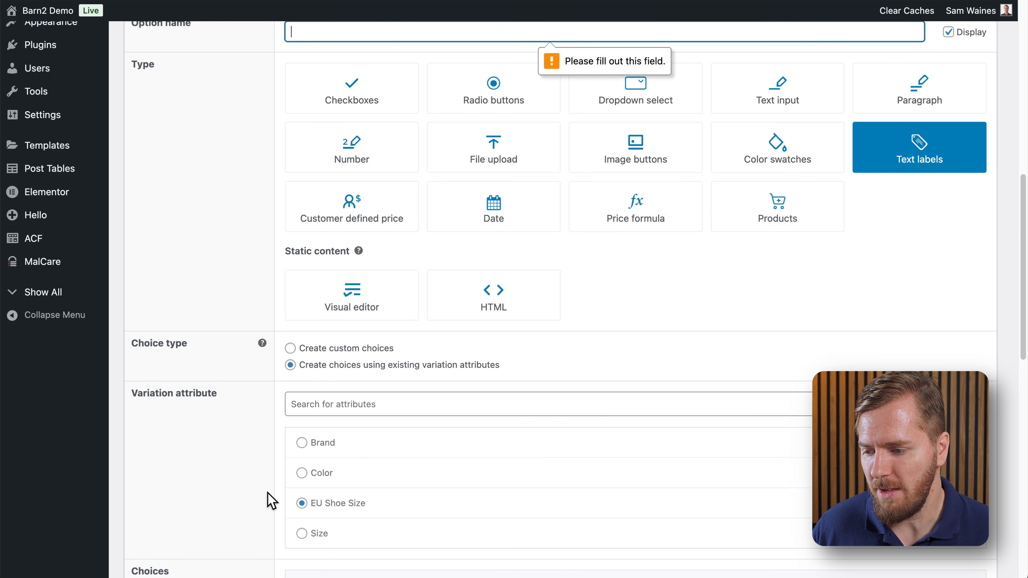
Step: Name the option "EU Shoe size" and save the option group
{"action": "scroll", "coordinate": [532, 196], "scroll_direction": "up", "scroll_amount": 4}
{"action": "left_click", "coordinate": [350, 198]}
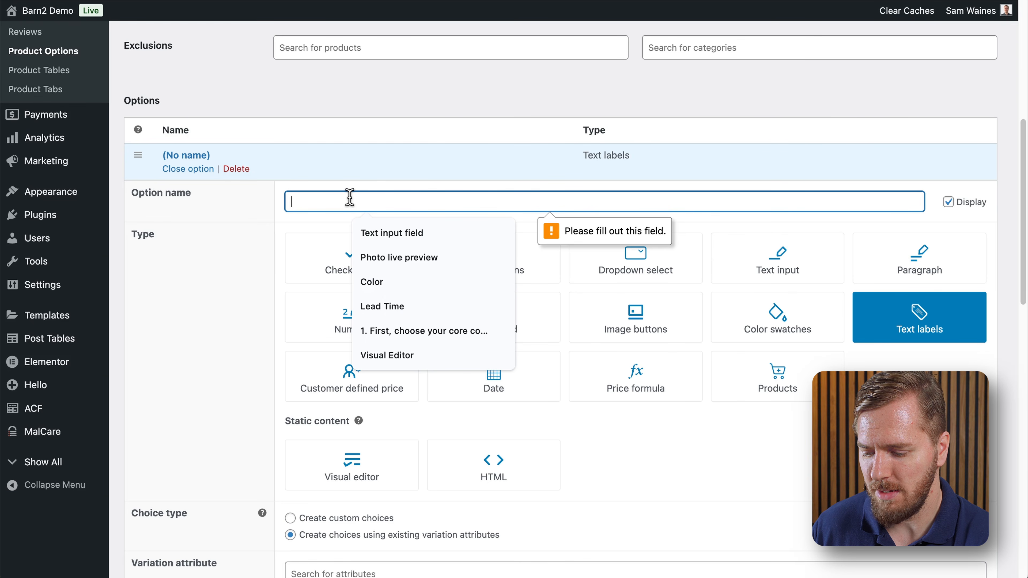
{"action": "type", "text": "Show"}
{"action": "key", "text": "BackSpace"}
{"action": "type", "text": "e size"}
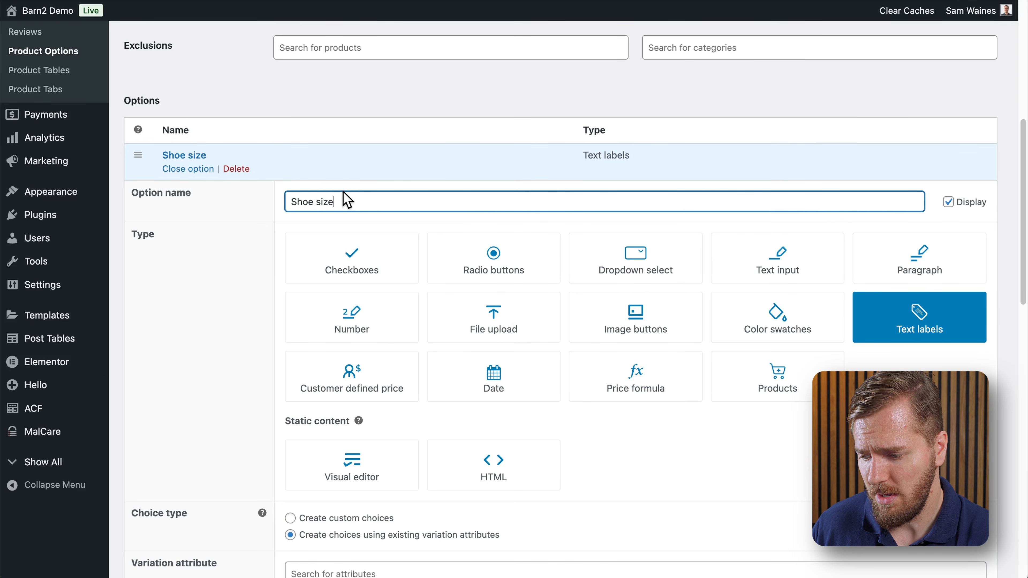
{"action": "left_click", "coordinate": [292, 201]}
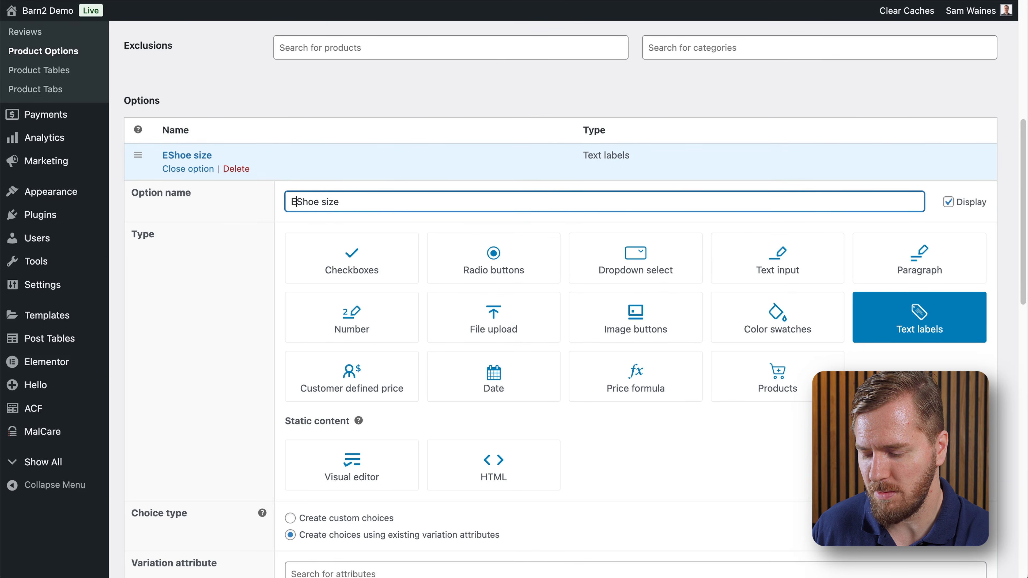
{"action": "type", "text": "EU"}
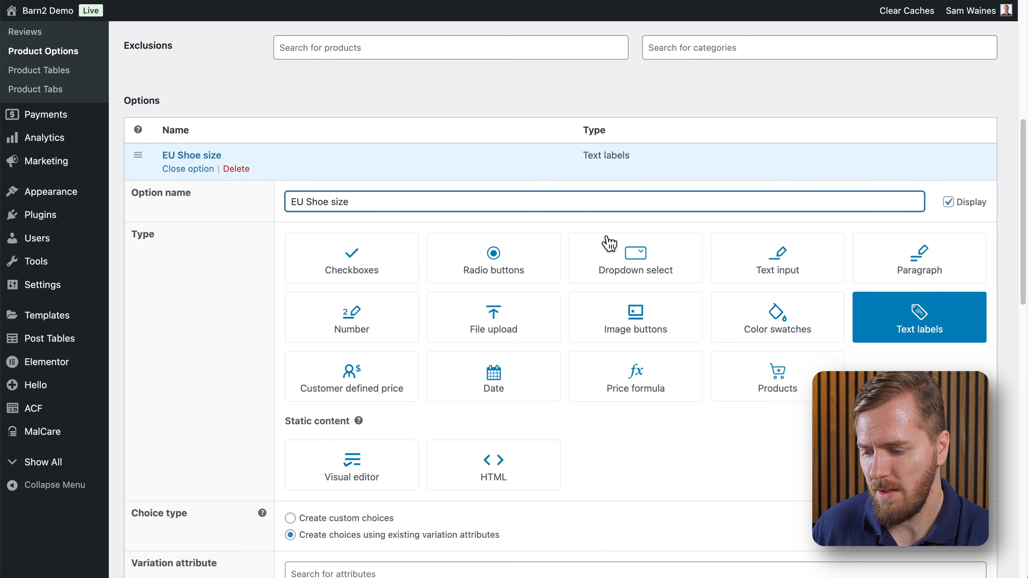
{"action": "scroll", "coordinate": [607, 239], "scroll_direction": "down", "scroll_amount": 15}
{"action": "left_click", "coordinate": [161, 528]}
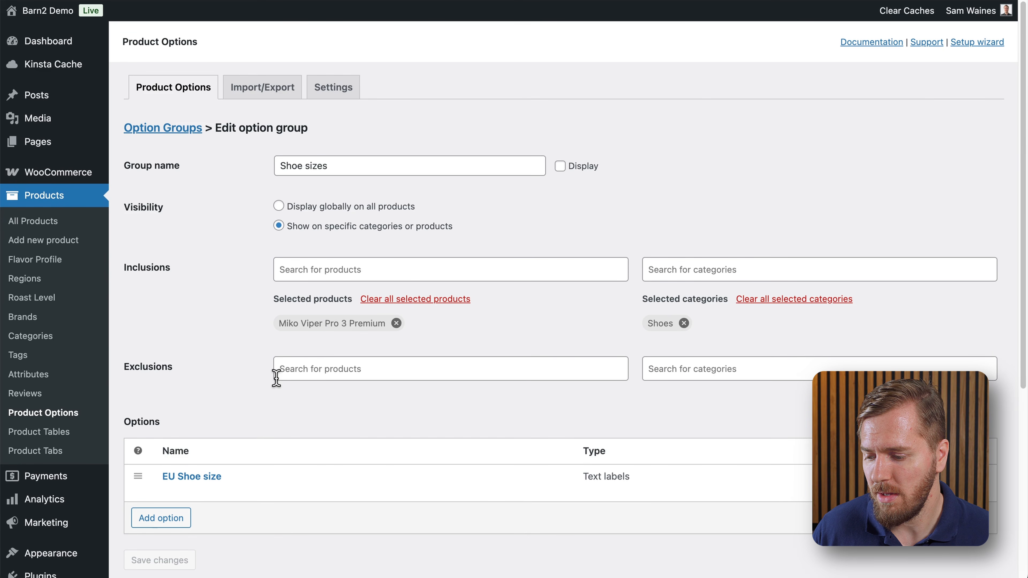
{"action": "scroll", "coordinate": [276, 379], "scroll_direction": "down", "scroll_amount": 2}
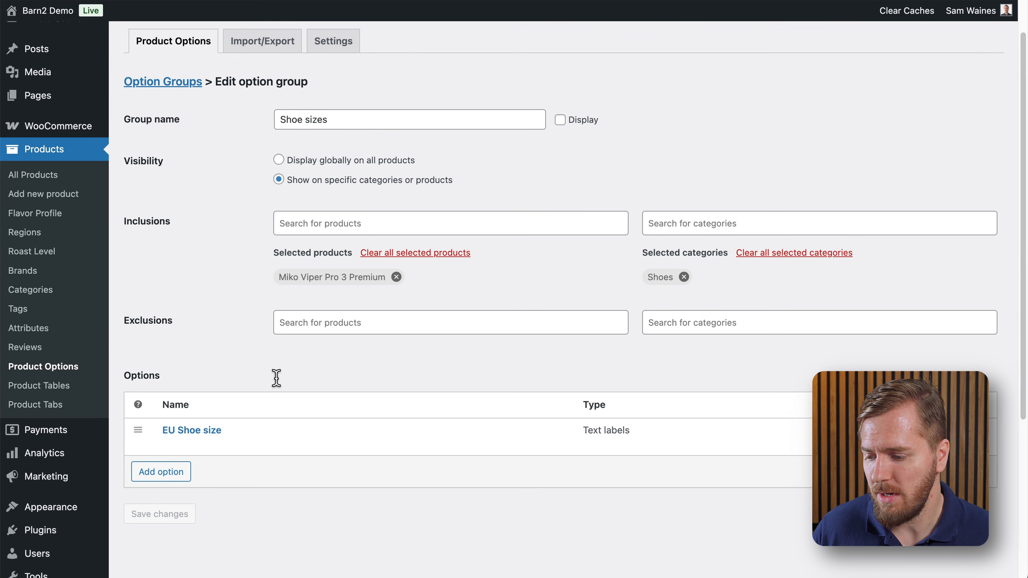
Step: Add another option to the Shoe sizes group and set its type to Color swatches
{"action": "left_click", "coordinate": [190, 471]}
{"action": "scroll", "coordinate": [360, 455], "scroll_direction": "down", "scroll_amount": 10}
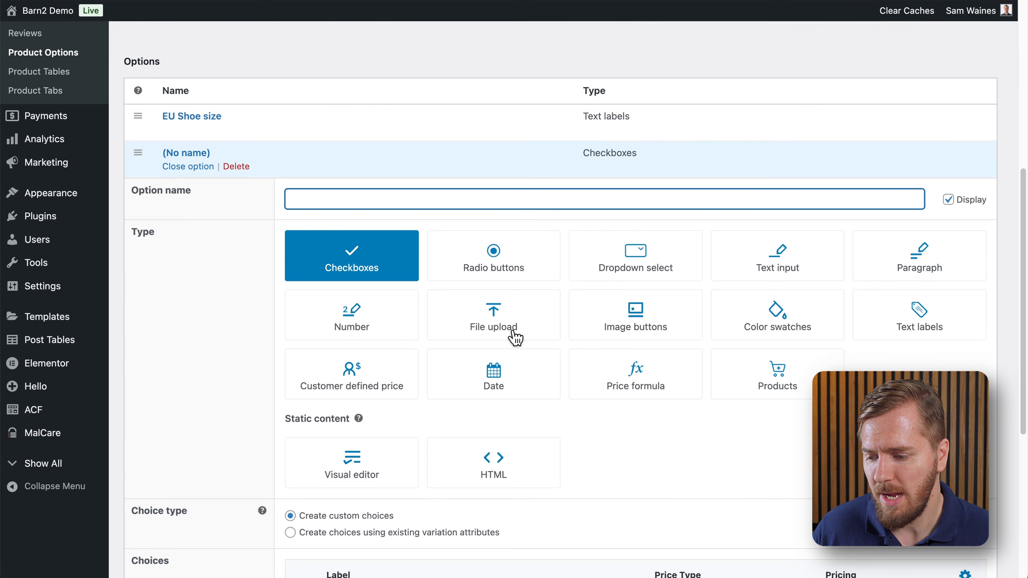
{"action": "left_click", "coordinate": [756, 314]}
{"action": "scroll", "coordinate": [322, 264], "scroll_direction": "down", "scroll_amount": 10}
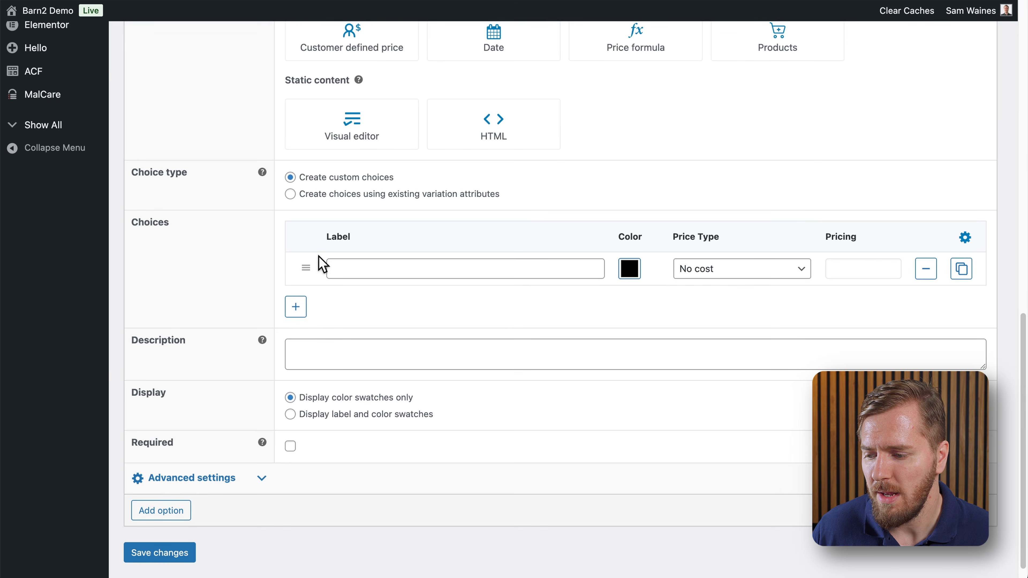
Step: Create the swatch option's choices from the existing Color variation attribute
{"action": "left_click", "coordinate": [292, 195]}
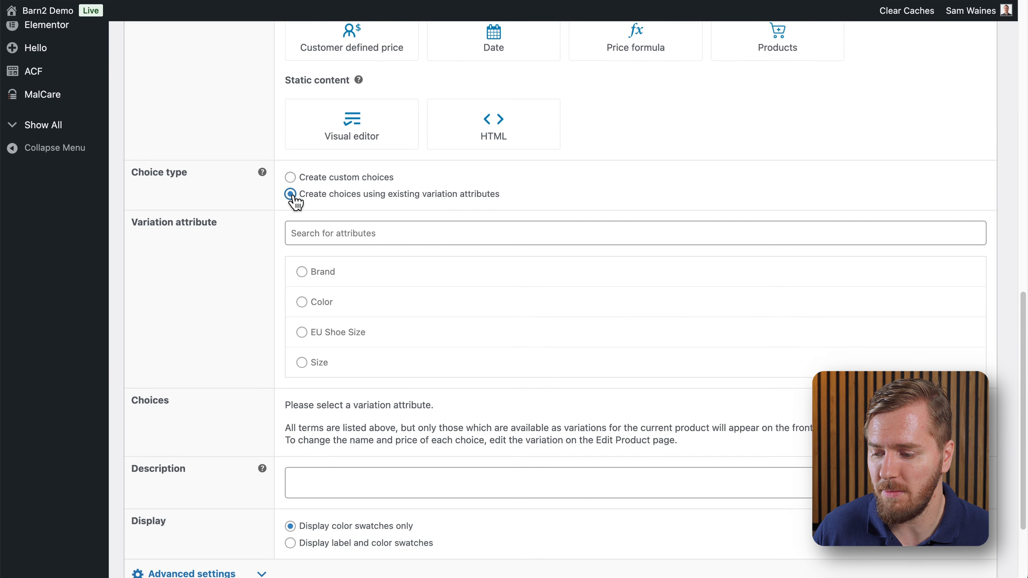
{"action": "left_click", "coordinate": [303, 303]}
{"action": "scroll", "coordinate": [417, 328], "scroll_direction": "down", "scroll_amount": 6}
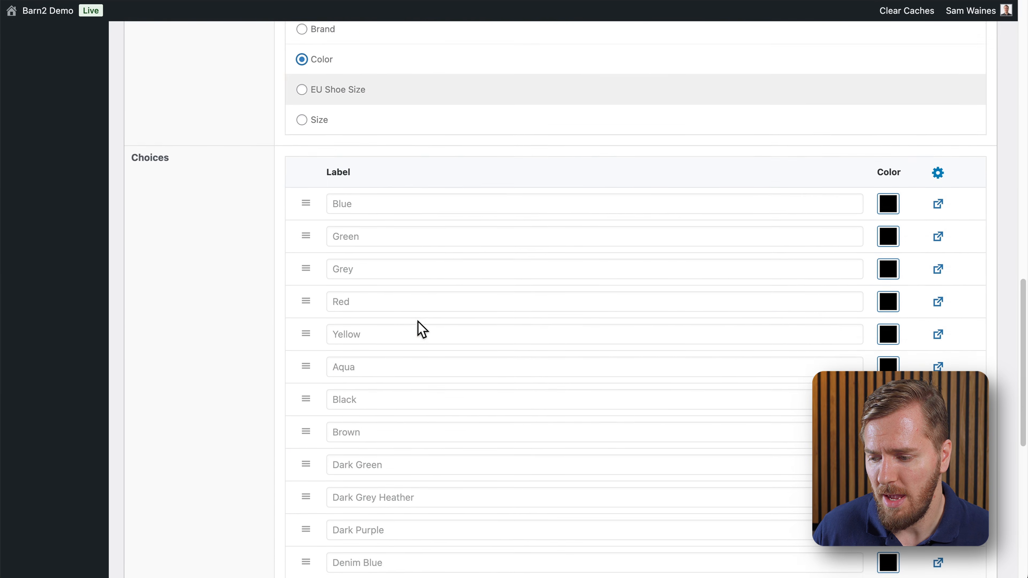
Step: Set the swatch color of the Blue choice to blue, hex 020CD6
{"action": "scroll", "coordinate": [420, 329], "scroll_direction": "down", "scroll_amount": 2}
{"action": "left_click", "coordinate": [888, 122]}
{"action": "left_click_drag", "start_coordinate": [817, 290], "coordinate": [958, 168]}
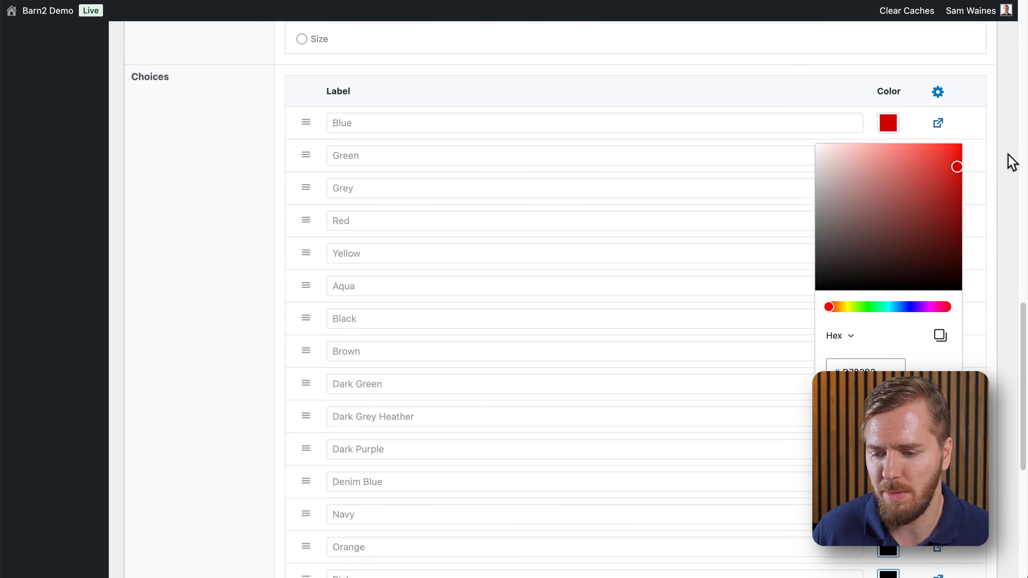
{"action": "left_click", "coordinate": [1010, 162]}
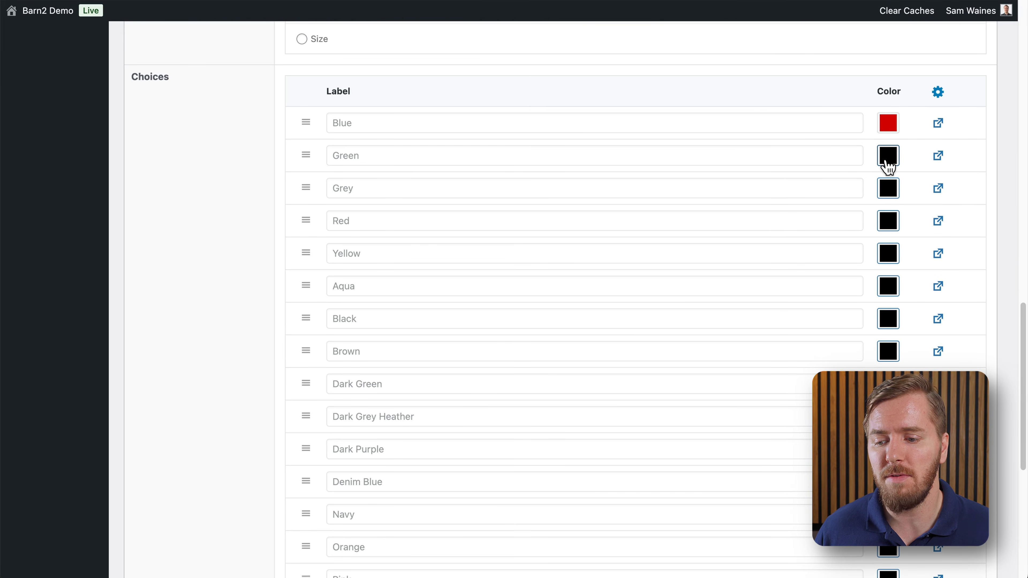
{"action": "scroll", "coordinate": [612, 271], "scroll_direction": "down", "scroll_amount": 5}
{"action": "scroll", "coordinate": [615, 274], "scroll_direction": "up", "scroll_amount": 3}
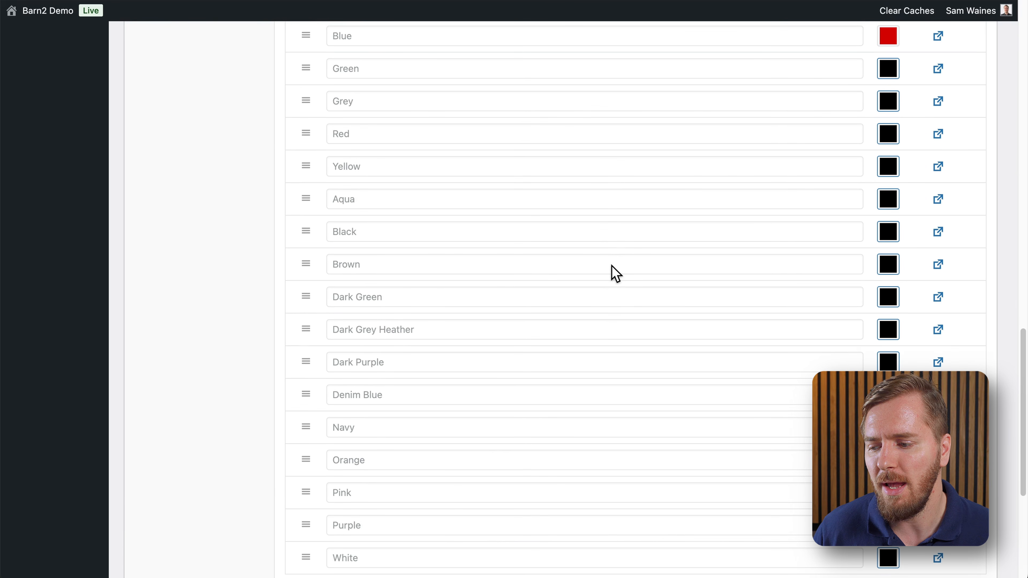
{"action": "scroll", "coordinate": [613, 273], "scroll_direction": "up", "scroll_amount": 3}
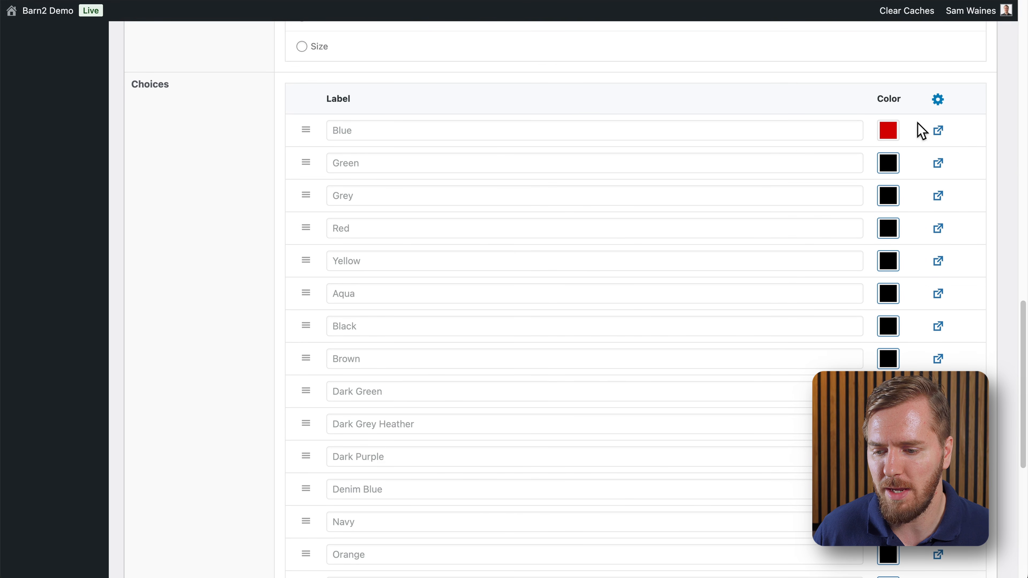
{"action": "left_click", "coordinate": [887, 136]}
{"action": "left_click_drag", "start_coordinate": [826, 317], "coordinate": [909, 319]}
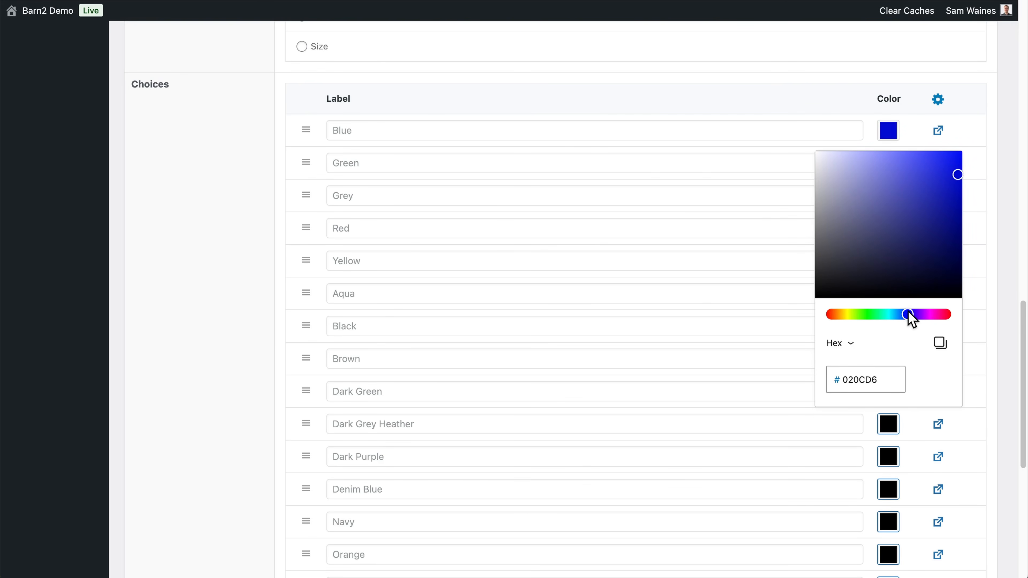
Step: Give the Green, Grey and Red choices matching green, mid-grey and red swatch colors
{"action": "left_click", "coordinate": [890, 166]}
{"action": "left_click", "coordinate": [870, 347]}
{"action": "left_click", "coordinate": [958, 222]}
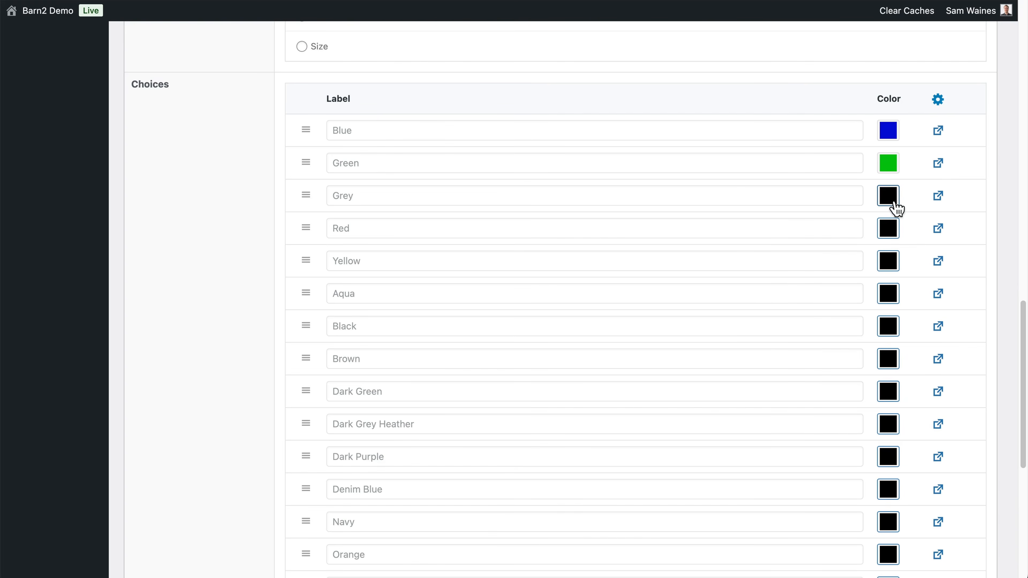
{"action": "left_click", "coordinate": [888, 196]}
{"action": "left_click_drag", "start_coordinate": [821, 360], "coordinate": [805, 284]}
{"action": "left_click", "coordinate": [866, 188]}
{"action": "left_click", "coordinate": [891, 233]}
{"action": "left_click_drag", "start_coordinate": [818, 393], "coordinate": [962, 278]}
{"action": "left_click", "coordinate": [979, 220]}
Step: Name the swatch option "Color" and save the option group
{"action": "scroll", "coordinate": [852, 206], "scroll_direction": "up", "scroll_amount": 1}
{"action": "scroll", "coordinate": [857, 214], "scroll_direction": "down", "scroll_amount": 10}
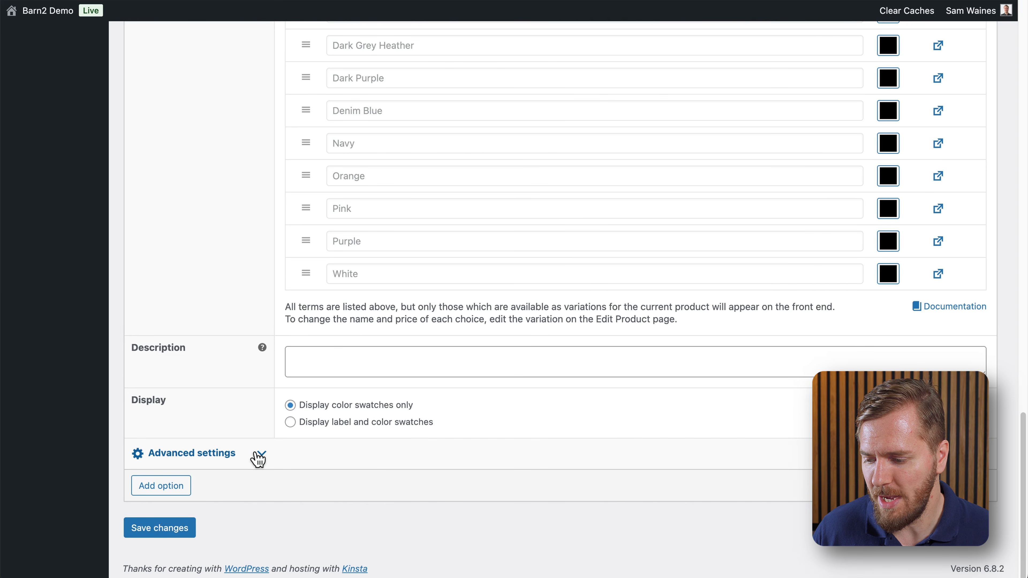
{"action": "left_click", "coordinate": [166, 529]}
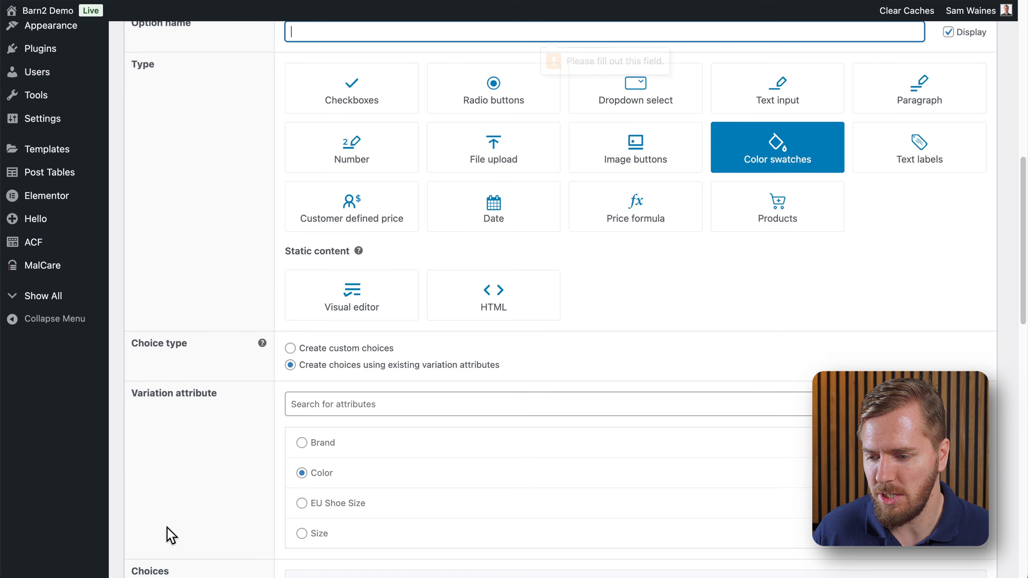
{"action": "scroll", "coordinate": [503, 206], "scroll_direction": "up", "scroll_amount": 4}
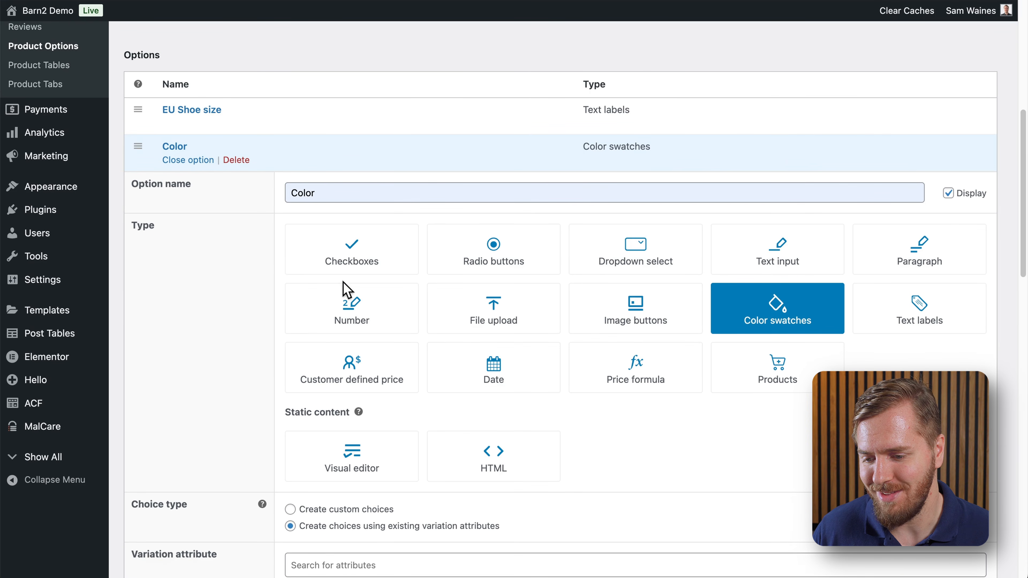
{"action": "scroll", "coordinate": [346, 290], "scroll_direction": "down", "scroll_amount": 20}
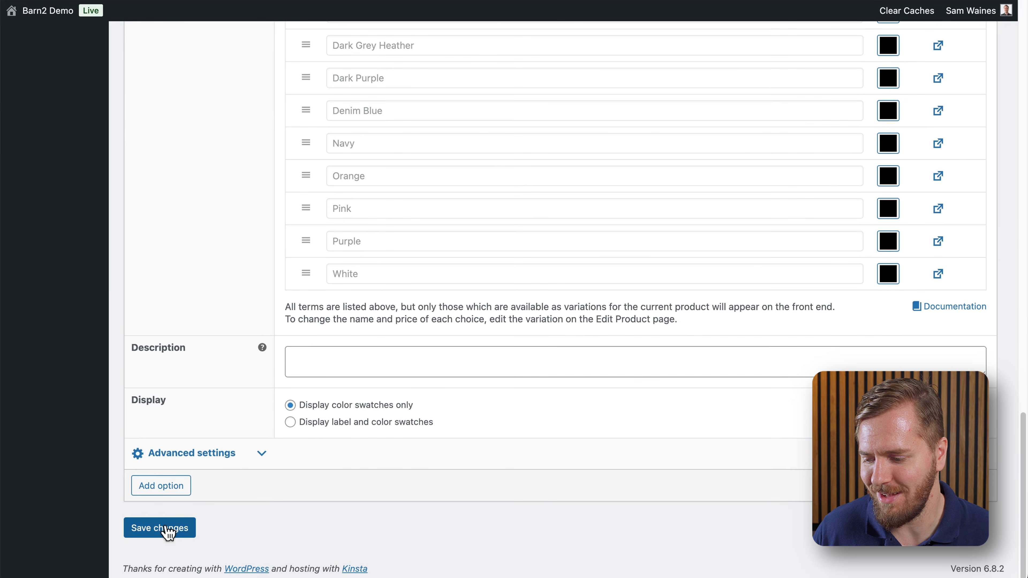
{"action": "left_click", "coordinate": [167, 529]}
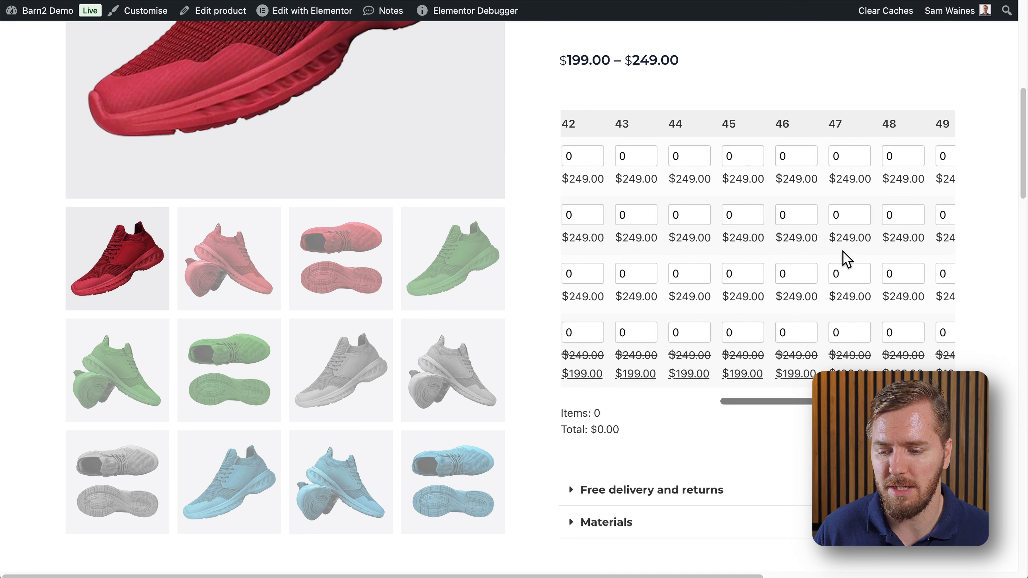
Step: Refresh the Miko Viper Pro 3 Premium product page and examine its EU Shoe size labels and Color swatches
{"action": "scroll", "coordinate": [815, 265], "scroll_direction": "up", "scroll_amount": 10}
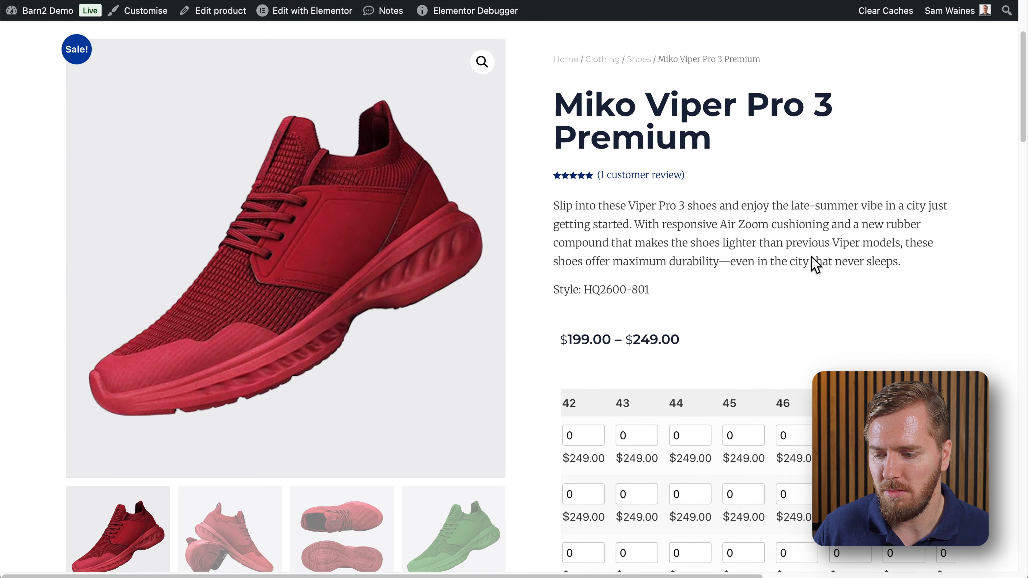
{"action": "scroll", "coordinate": [769, 269], "scroll_direction": "down", "scroll_amount": 2}
{"action": "scroll", "coordinate": [768, 268], "scroll_direction": "up", "scroll_amount": 3}
{"action": "scroll", "coordinate": [766, 263], "scroll_direction": "down", "scroll_amount": 3}
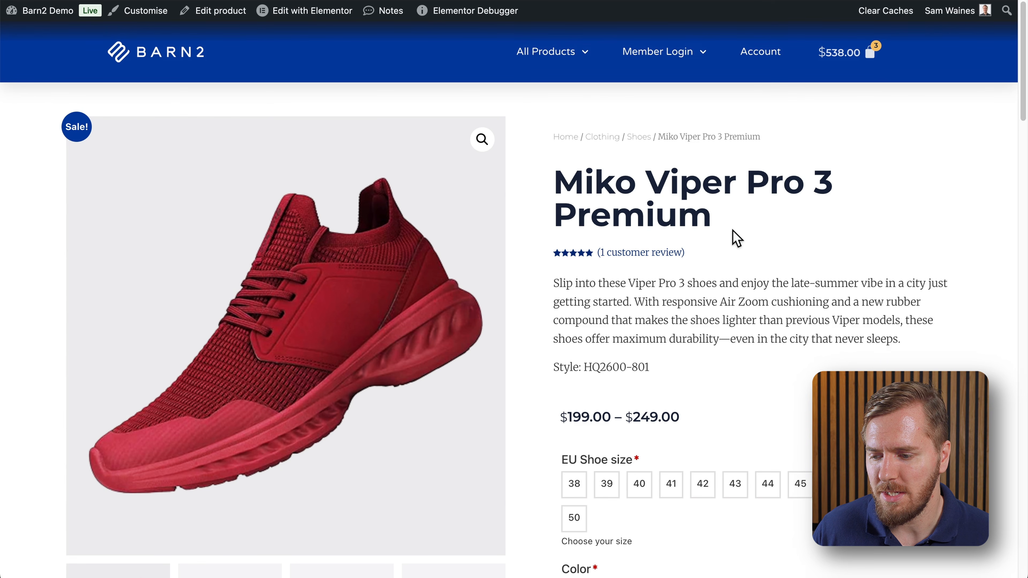
{"action": "scroll", "coordinate": [736, 238], "scroll_direction": "down", "scroll_amount": 4}
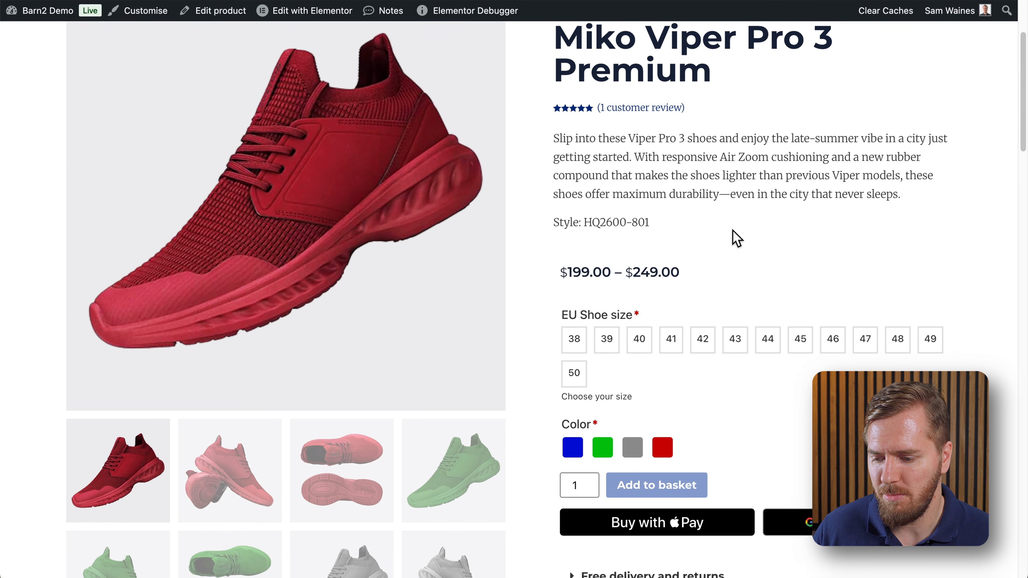
{"action": "scroll", "coordinate": [735, 237], "scroll_direction": "down", "scroll_amount": 2}
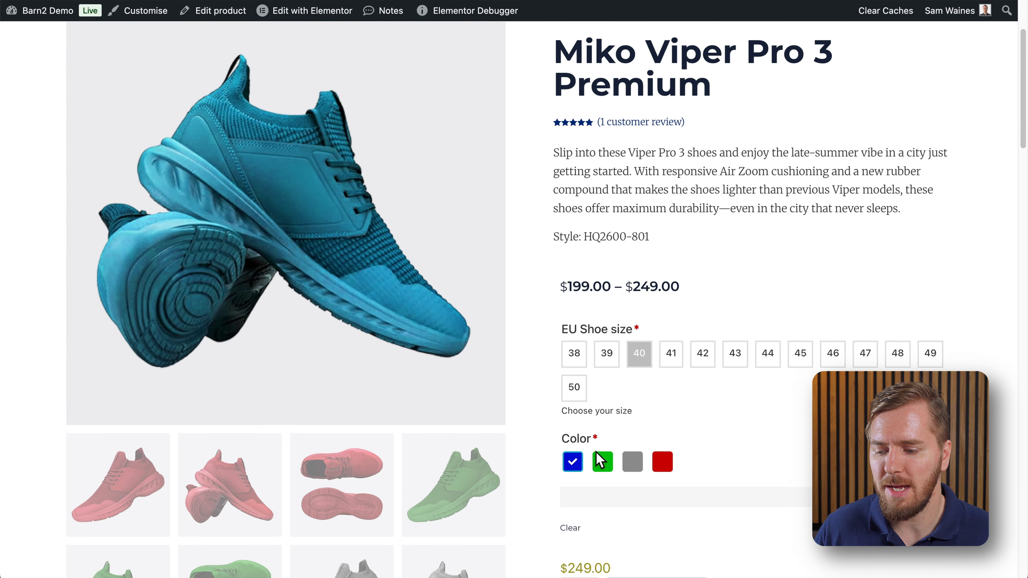
Step: Test the green and grey swatches and the blue swatch with size 39 on the product page, and clear the selection
{"action": "left_click", "coordinate": [605, 469]}
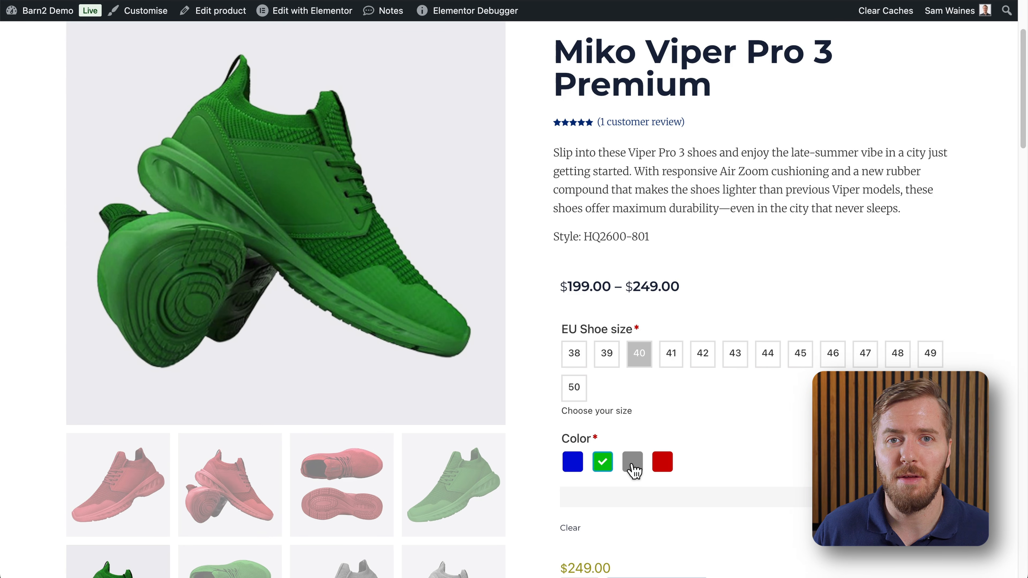
{"action": "left_click", "coordinate": [633, 470]}
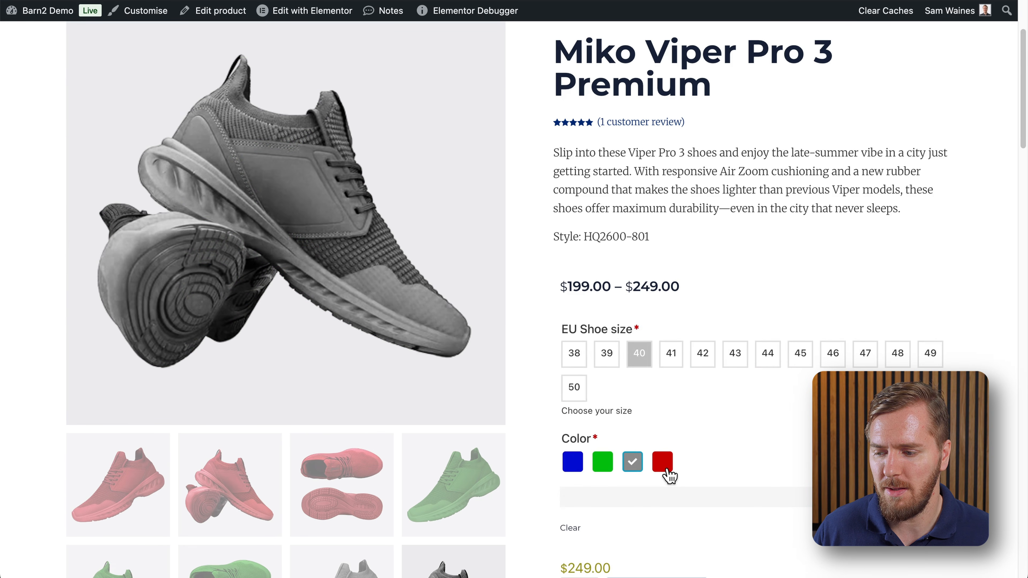
{"action": "left_click", "coordinate": [606, 358]}
{"action": "scroll", "coordinate": [702, 401], "scroll_direction": "down", "scroll_amount": 2}
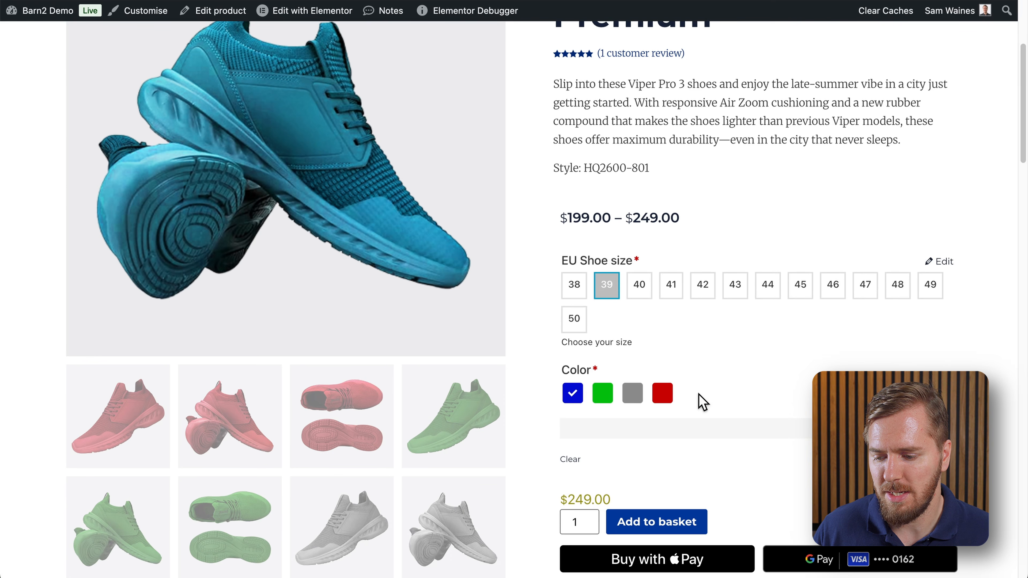
{"action": "scroll", "coordinate": [702, 401], "scroll_direction": "down", "scroll_amount": 1}
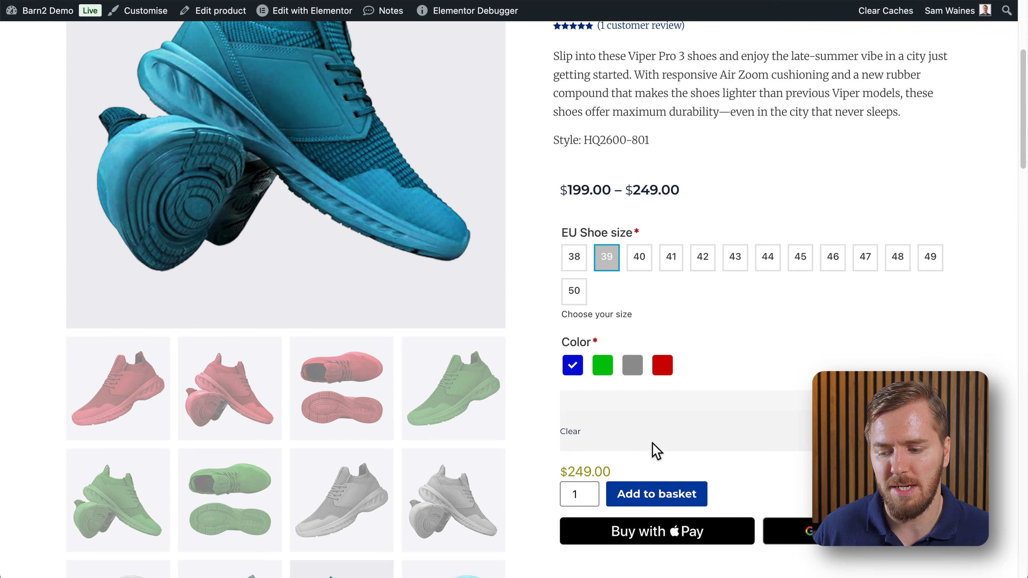
{"action": "left_click", "coordinate": [578, 433]}
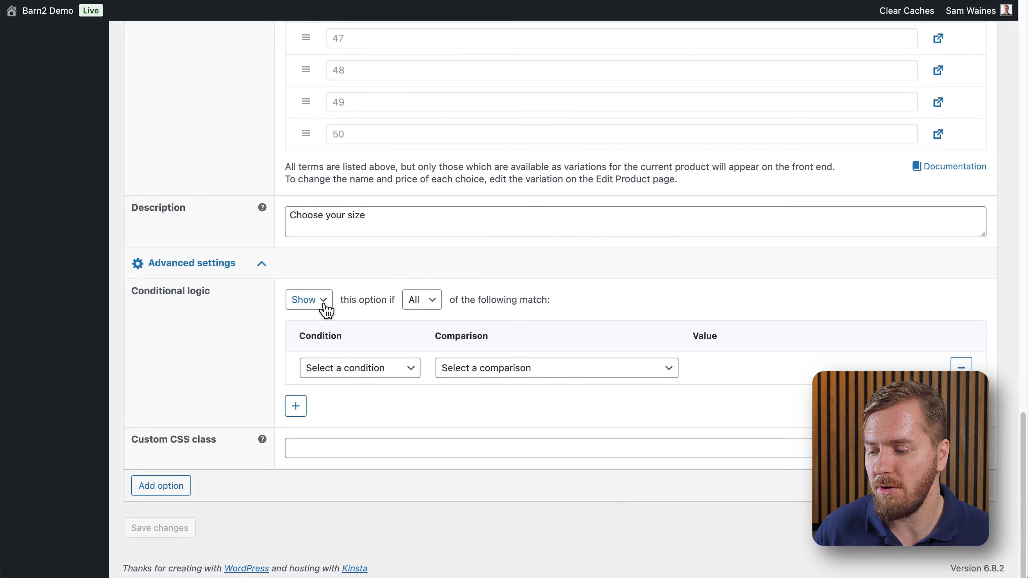
Step: Add conditional logic to show the EU Shoe size option if Color equals Any choice, and save the option group
{"action": "left_click", "coordinate": [326, 310]}
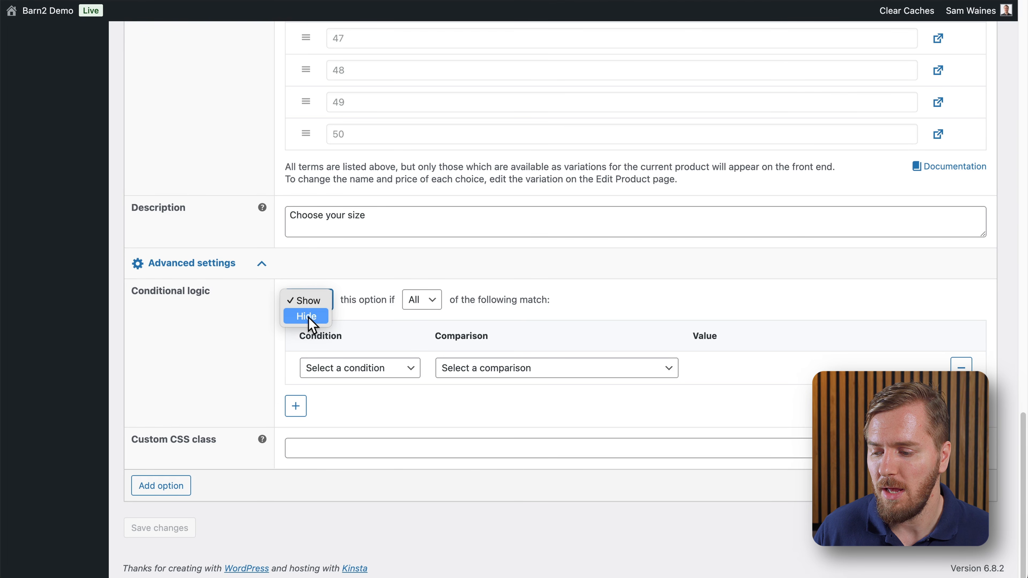
{"action": "left_click", "coordinate": [348, 312]}
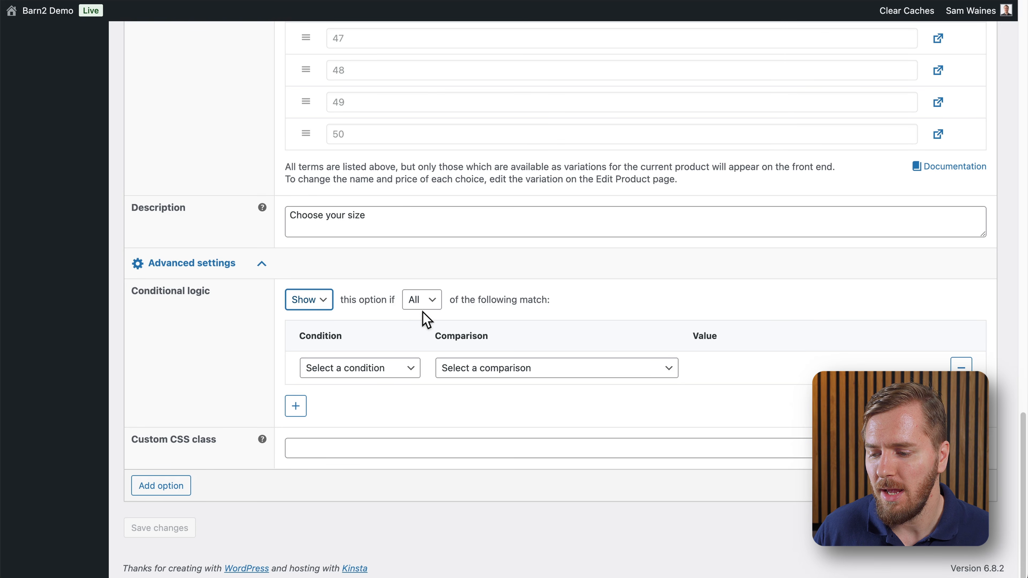
{"action": "left_click", "coordinate": [386, 368]}
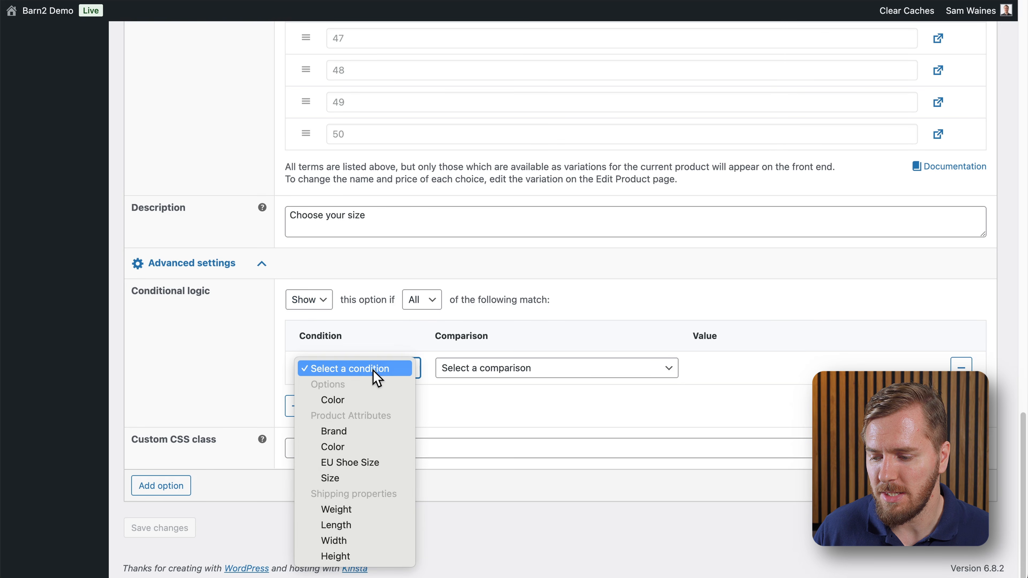
{"action": "left_click", "coordinate": [347, 400]}
{"action": "left_click", "coordinate": [487, 383]}
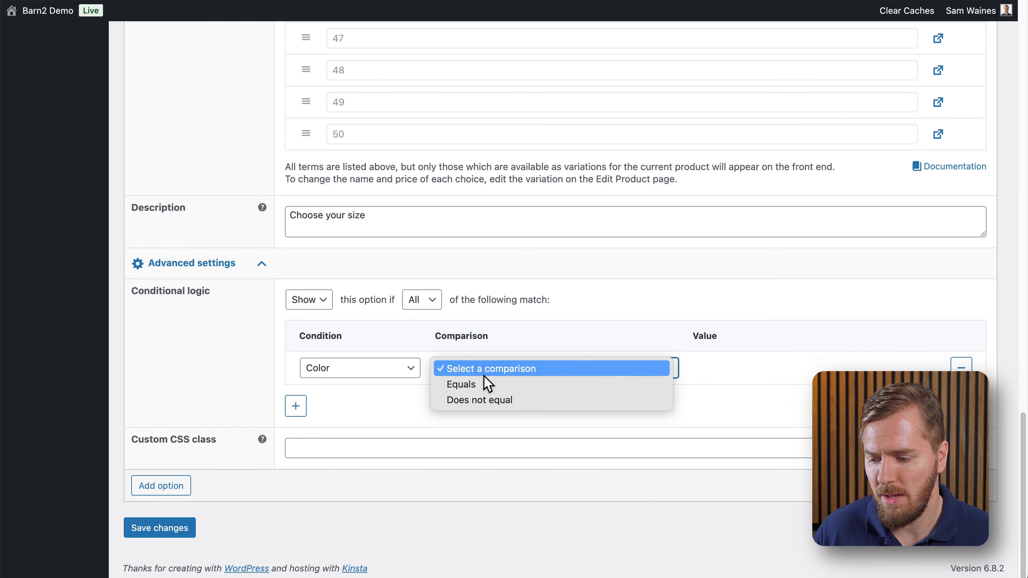
{"action": "left_click", "coordinate": [546, 386]}
{"action": "left_click", "coordinate": [757, 372]}
{"action": "left_click", "coordinate": [765, 387]}
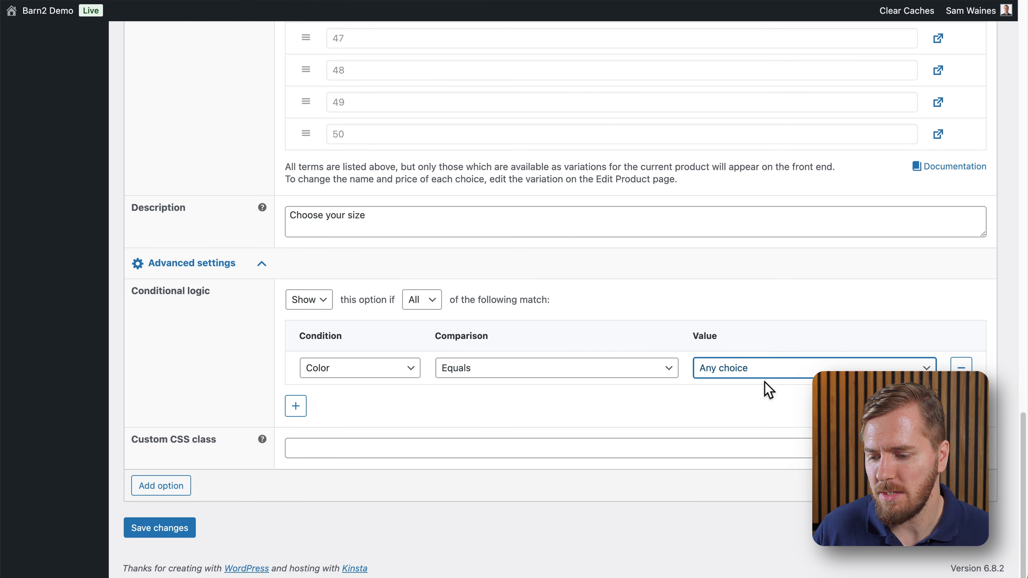
{"action": "left_click", "coordinate": [169, 531]}
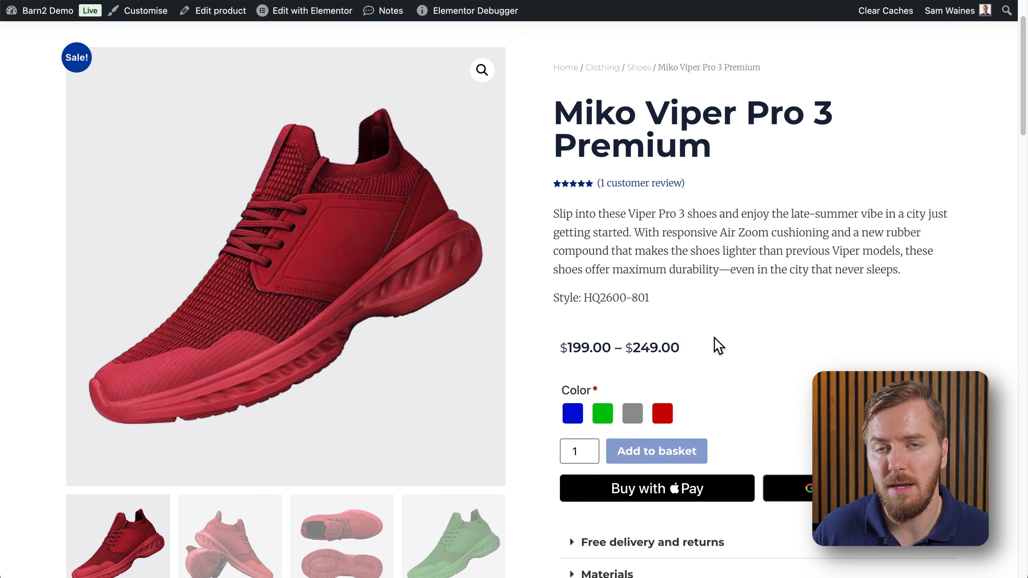
Step: Test the conditional size option on the product page by choosing the blue swatch and size 38
{"action": "scroll", "coordinate": [712, 356], "scroll_direction": "down", "scroll_amount": 1}
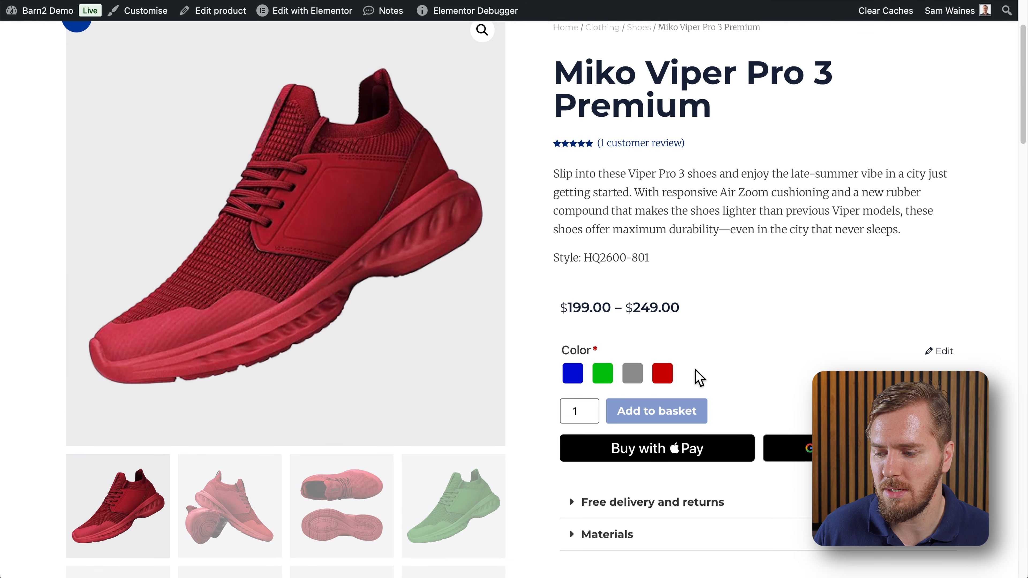
{"action": "left_click", "coordinate": [573, 379]}
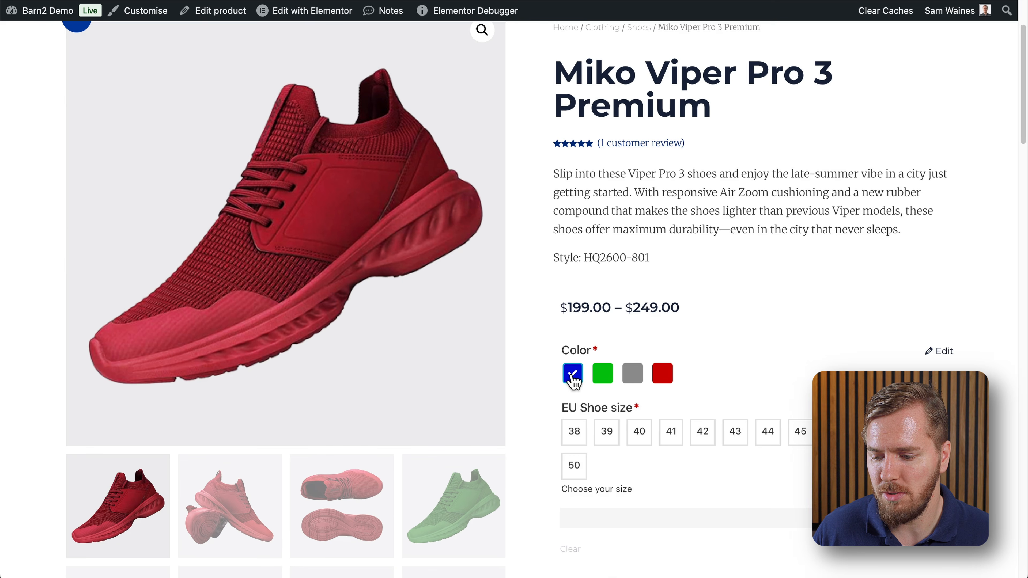
{"action": "scroll", "coordinate": [687, 364], "scroll_direction": "down", "scroll_amount": 2}
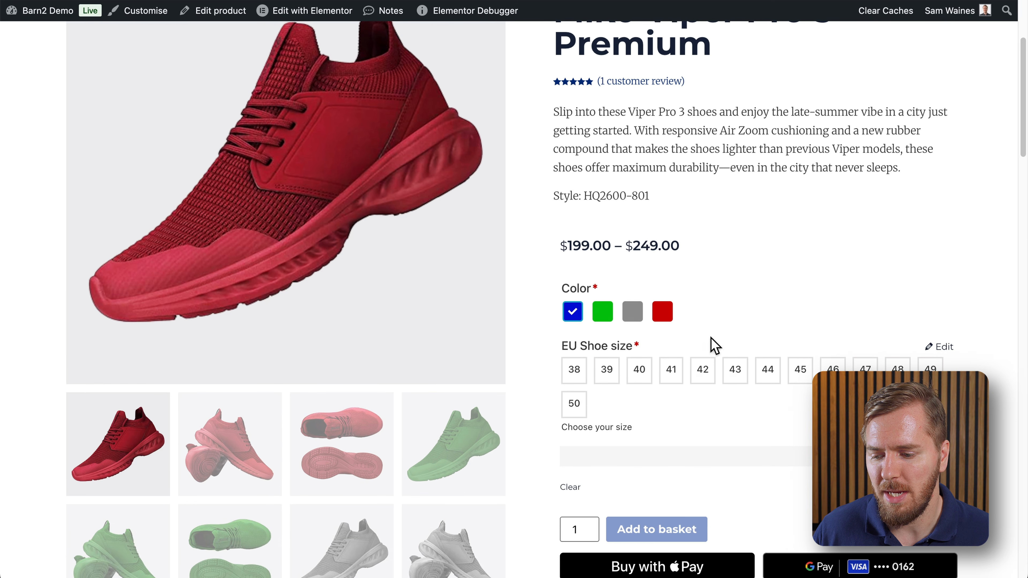
{"action": "left_click", "coordinate": [579, 377]}
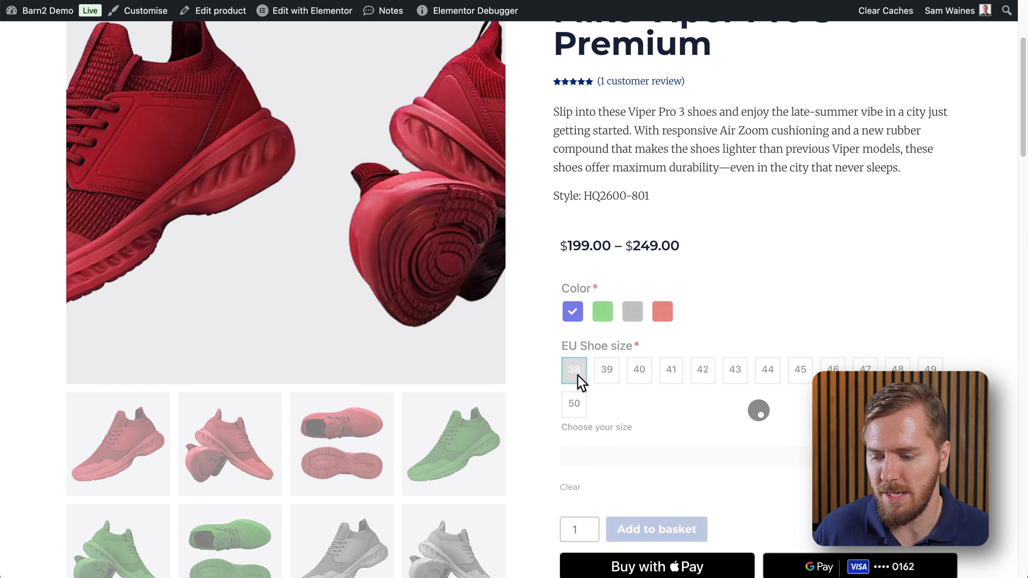
{"action": "scroll", "coordinate": [626, 393], "scroll_direction": "down", "scroll_amount": 2}
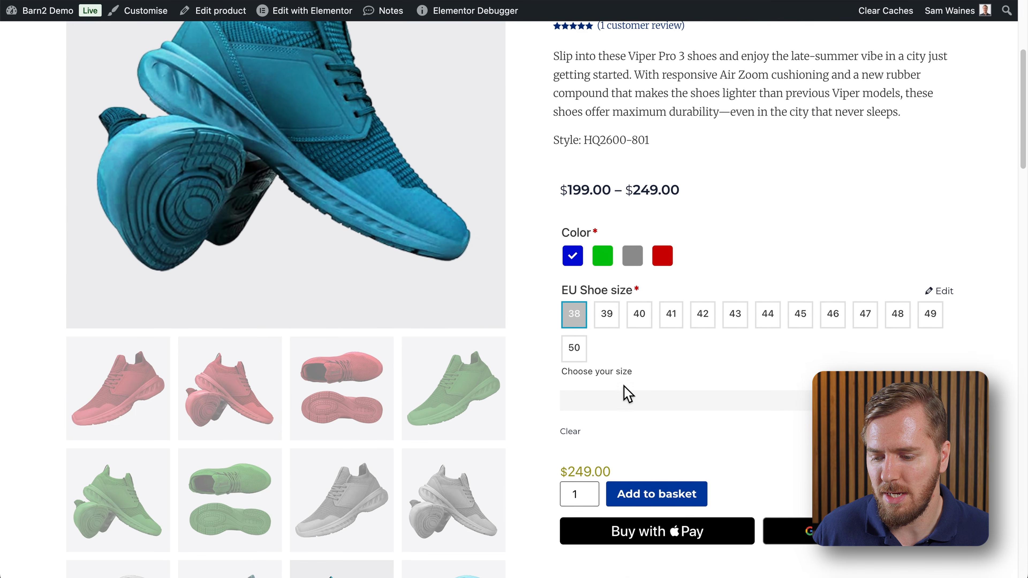